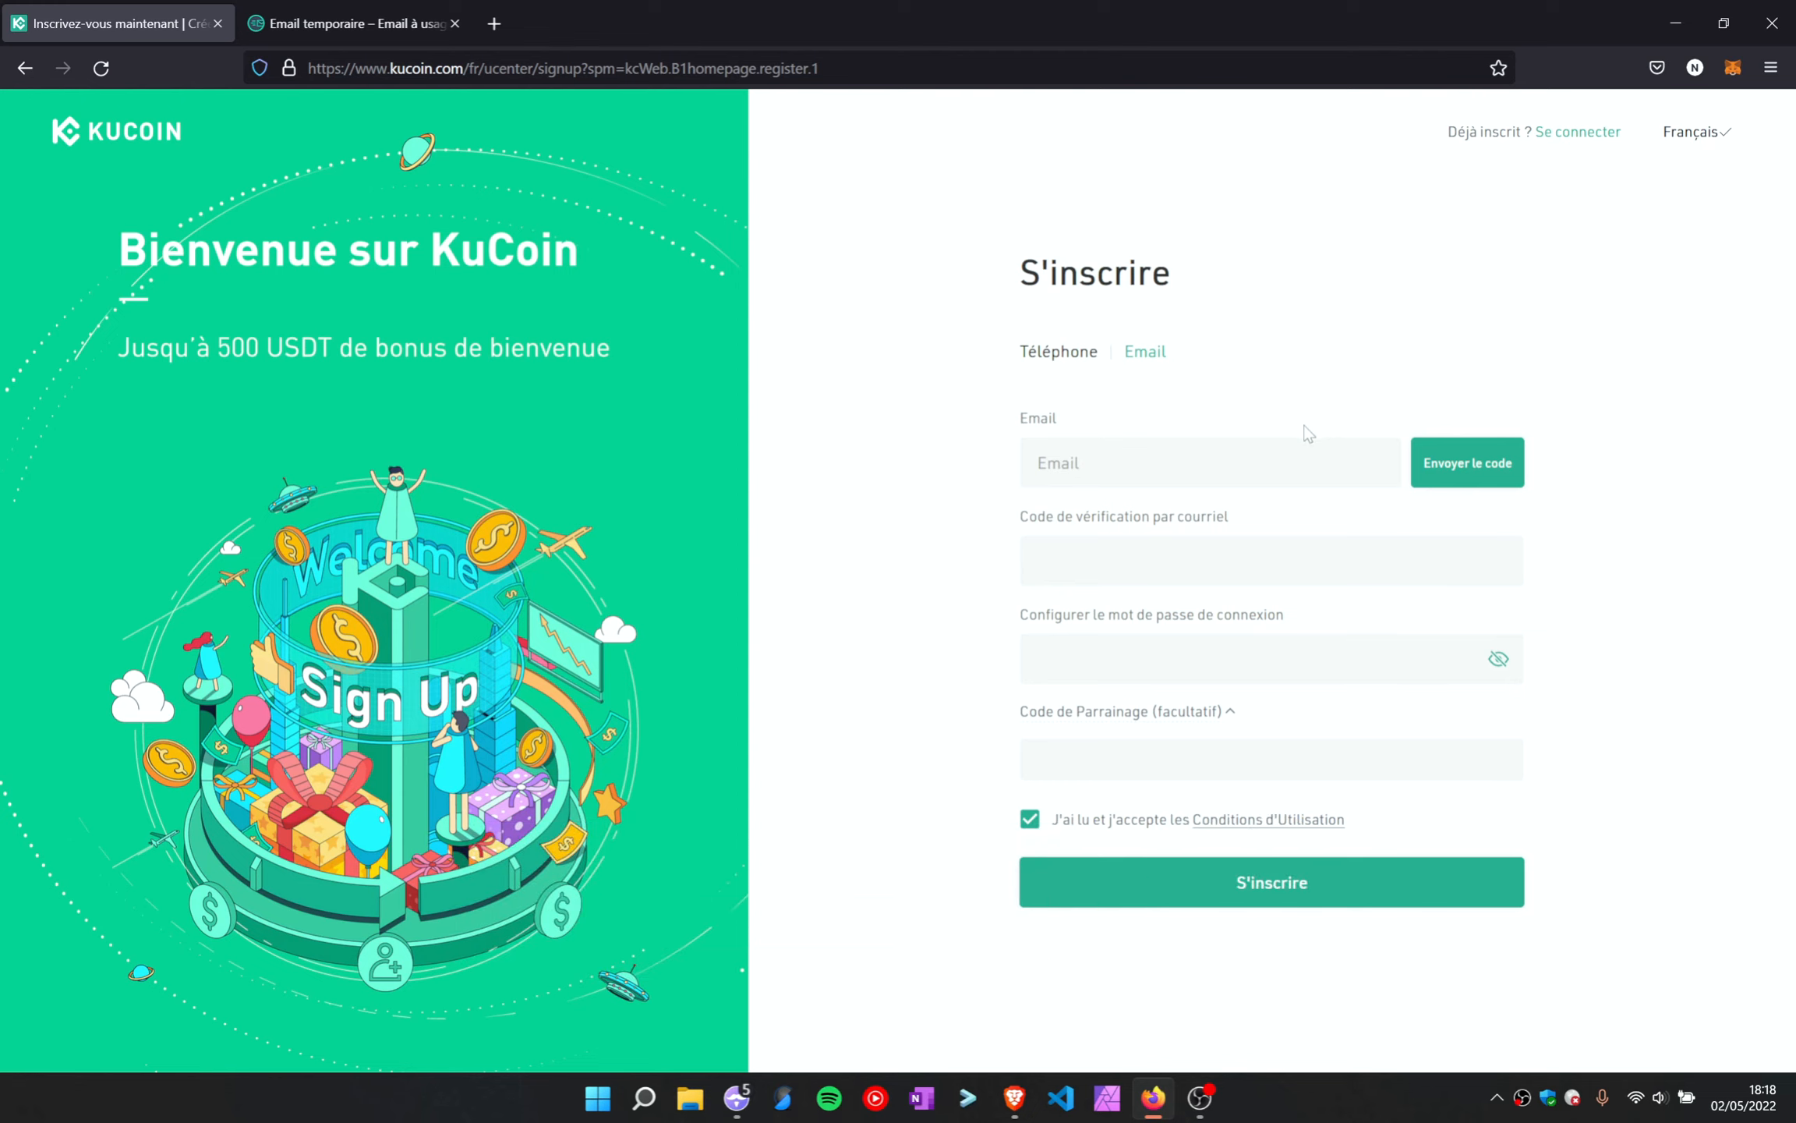
Show the phone sign-up option, then reopen the KuCoin sign-up page from the homepage and choose registration by Email
{"action": "left_click", "coordinate": [1074, 355]}
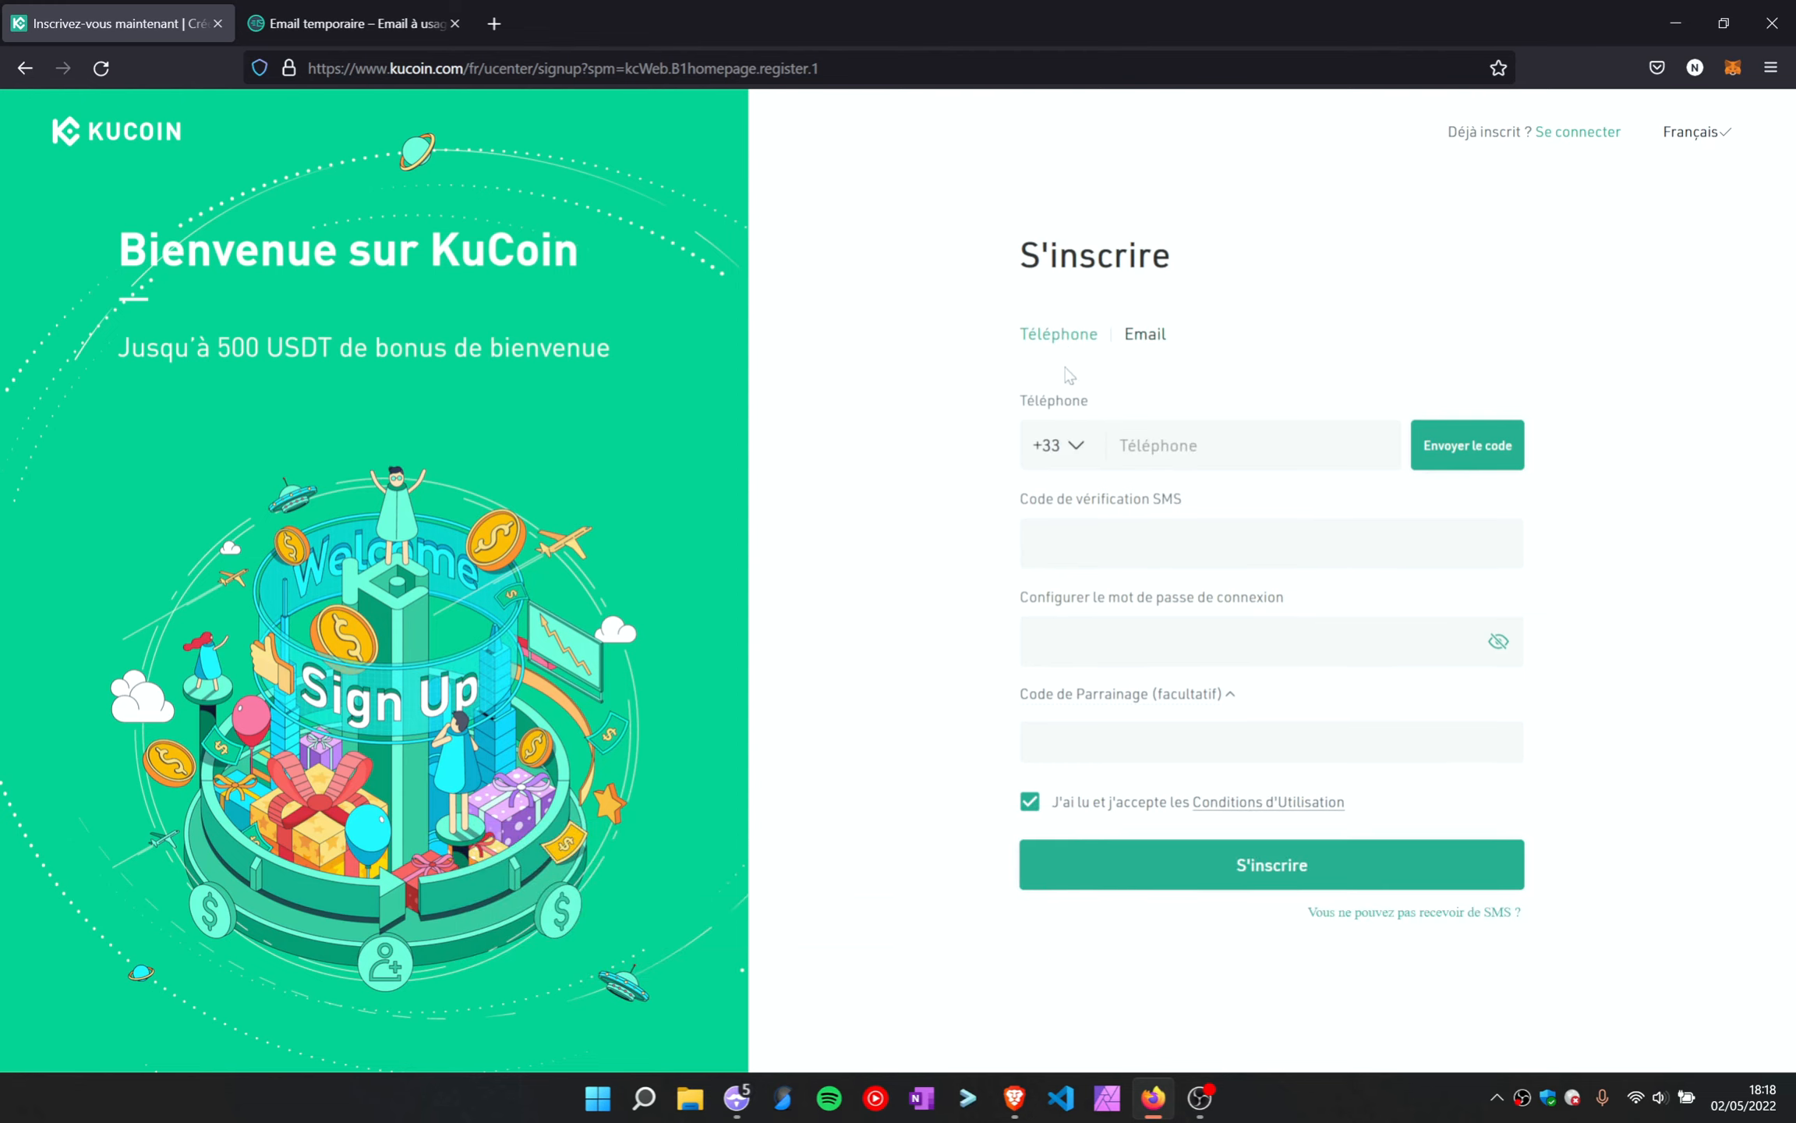
{"action": "key", "text": "alt+Left"}
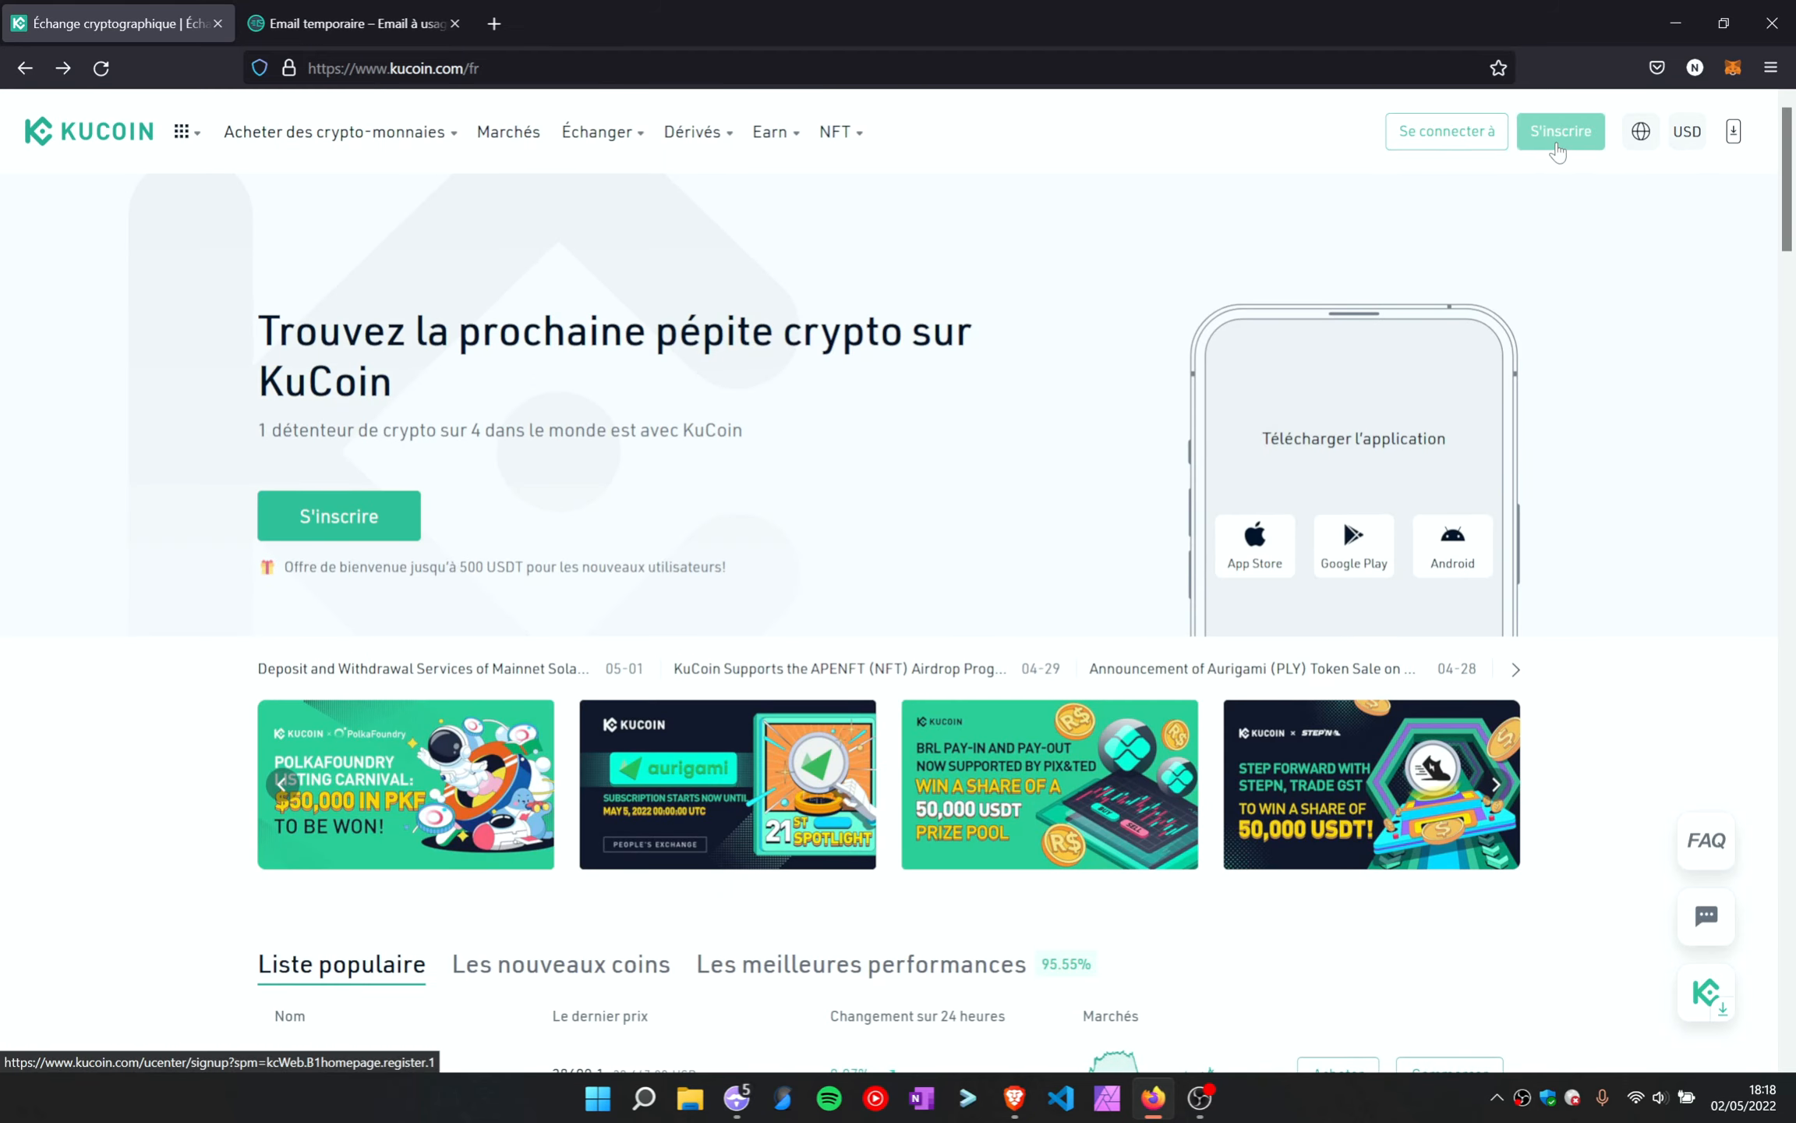
{"action": "left_click", "coordinate": [1557, 152]}
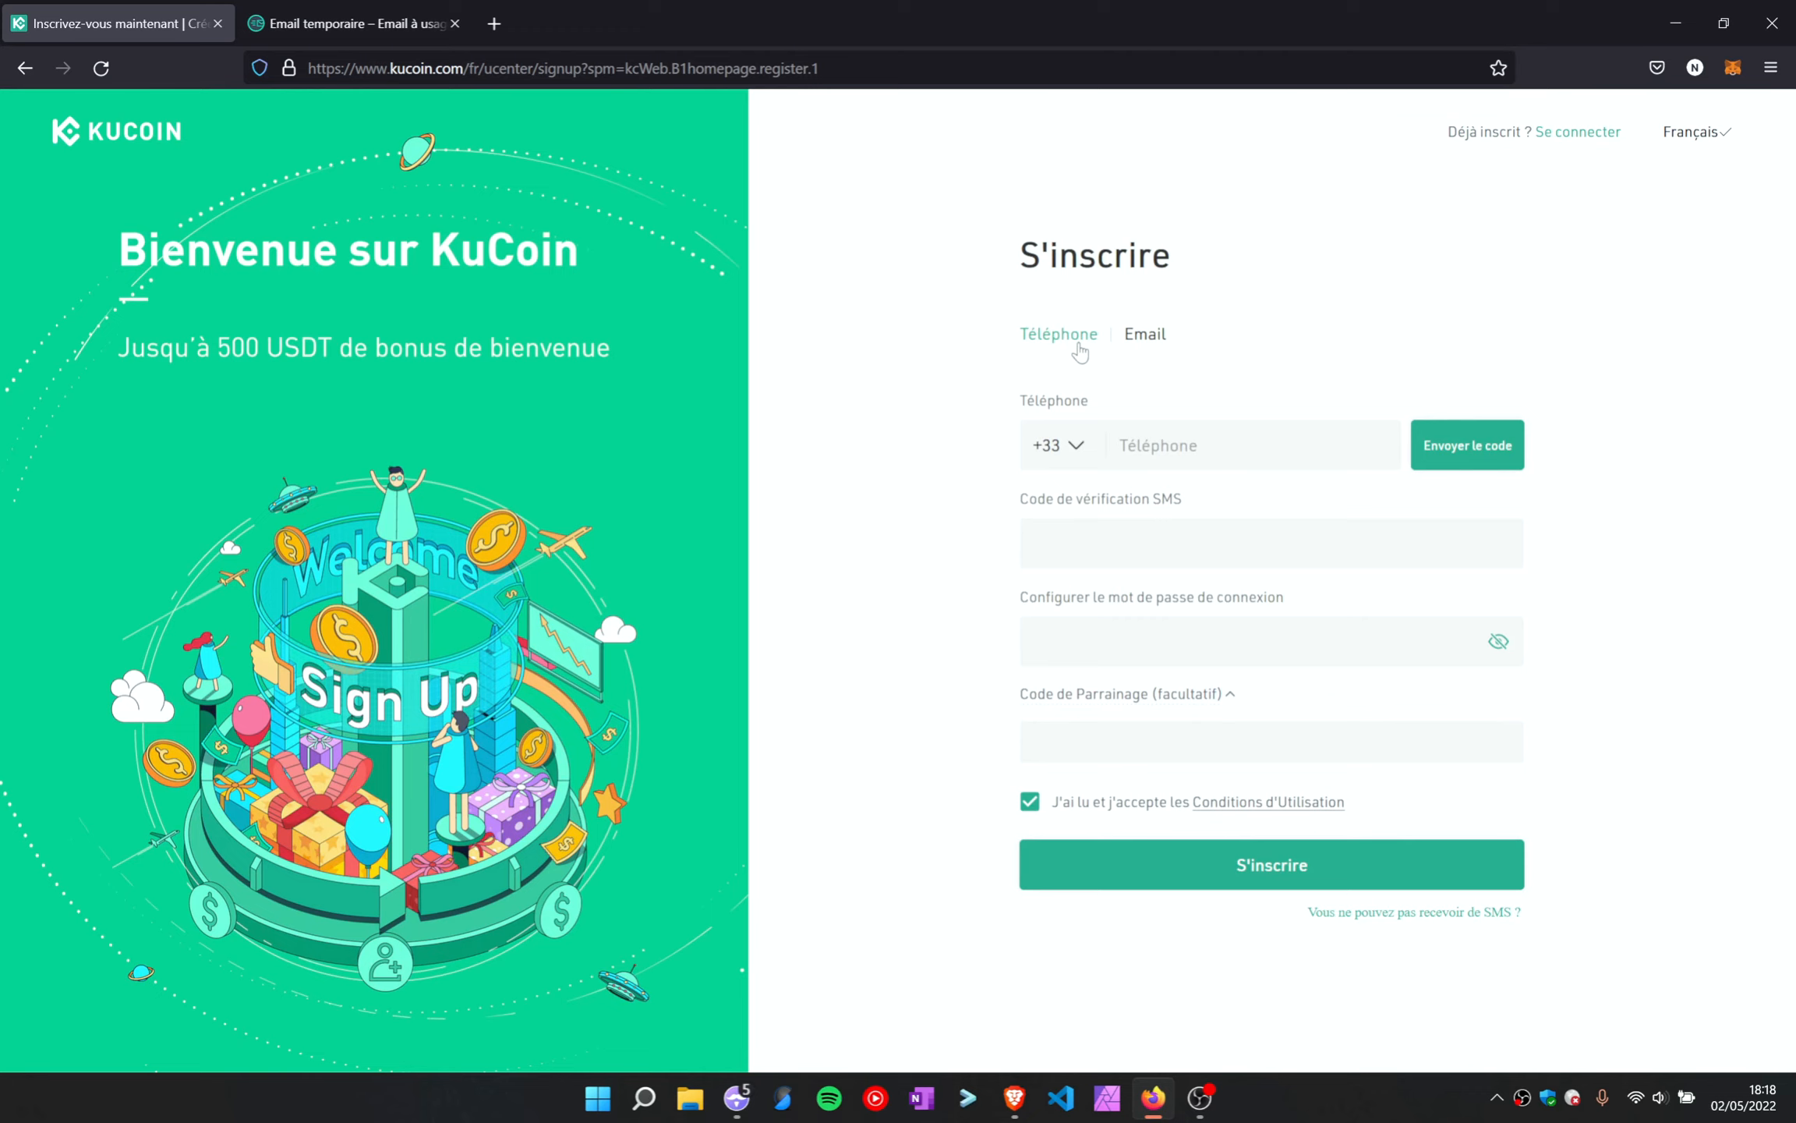
{"action": "left_click", "coordinate": [1140, 337]}
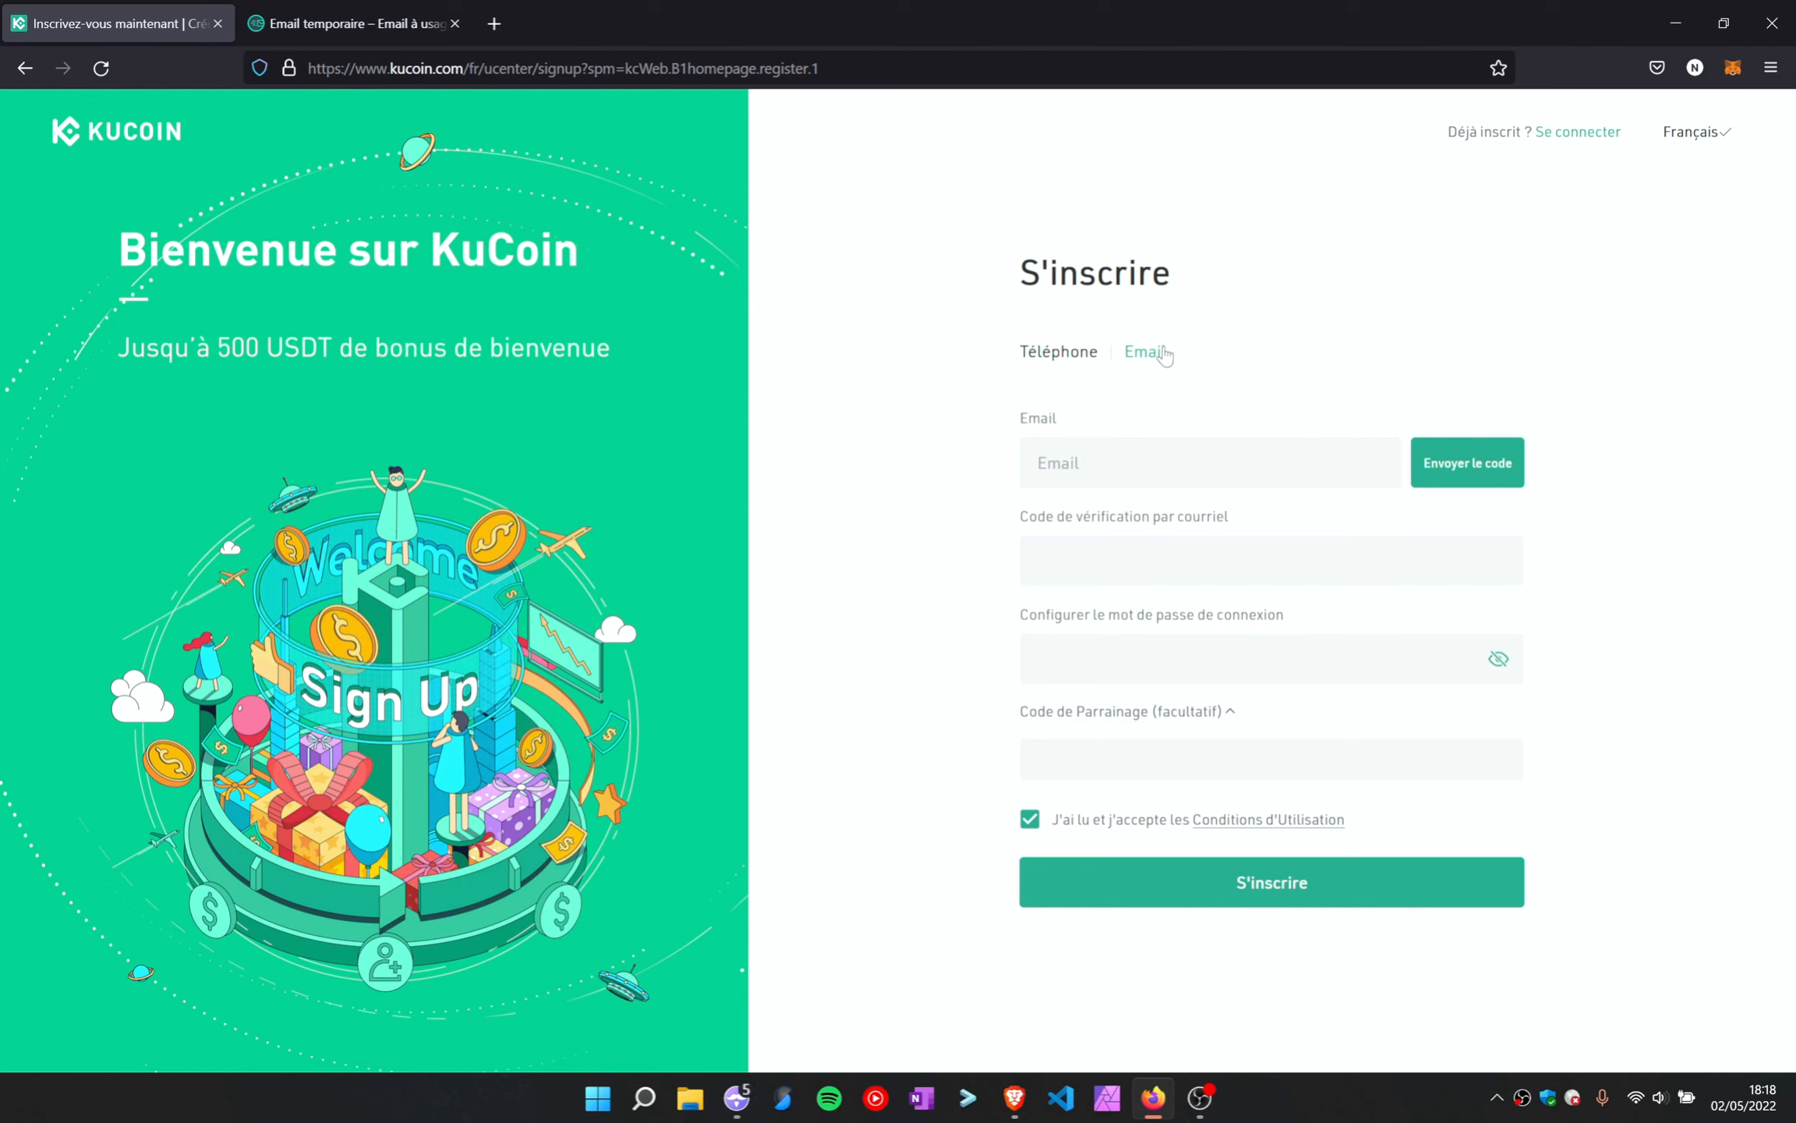
Copy the temporary e-mail address from the Temp Mail page into the Email field of the KuCoin sign-up form
{"action": "left_click", "coordinate": [390, 31]}
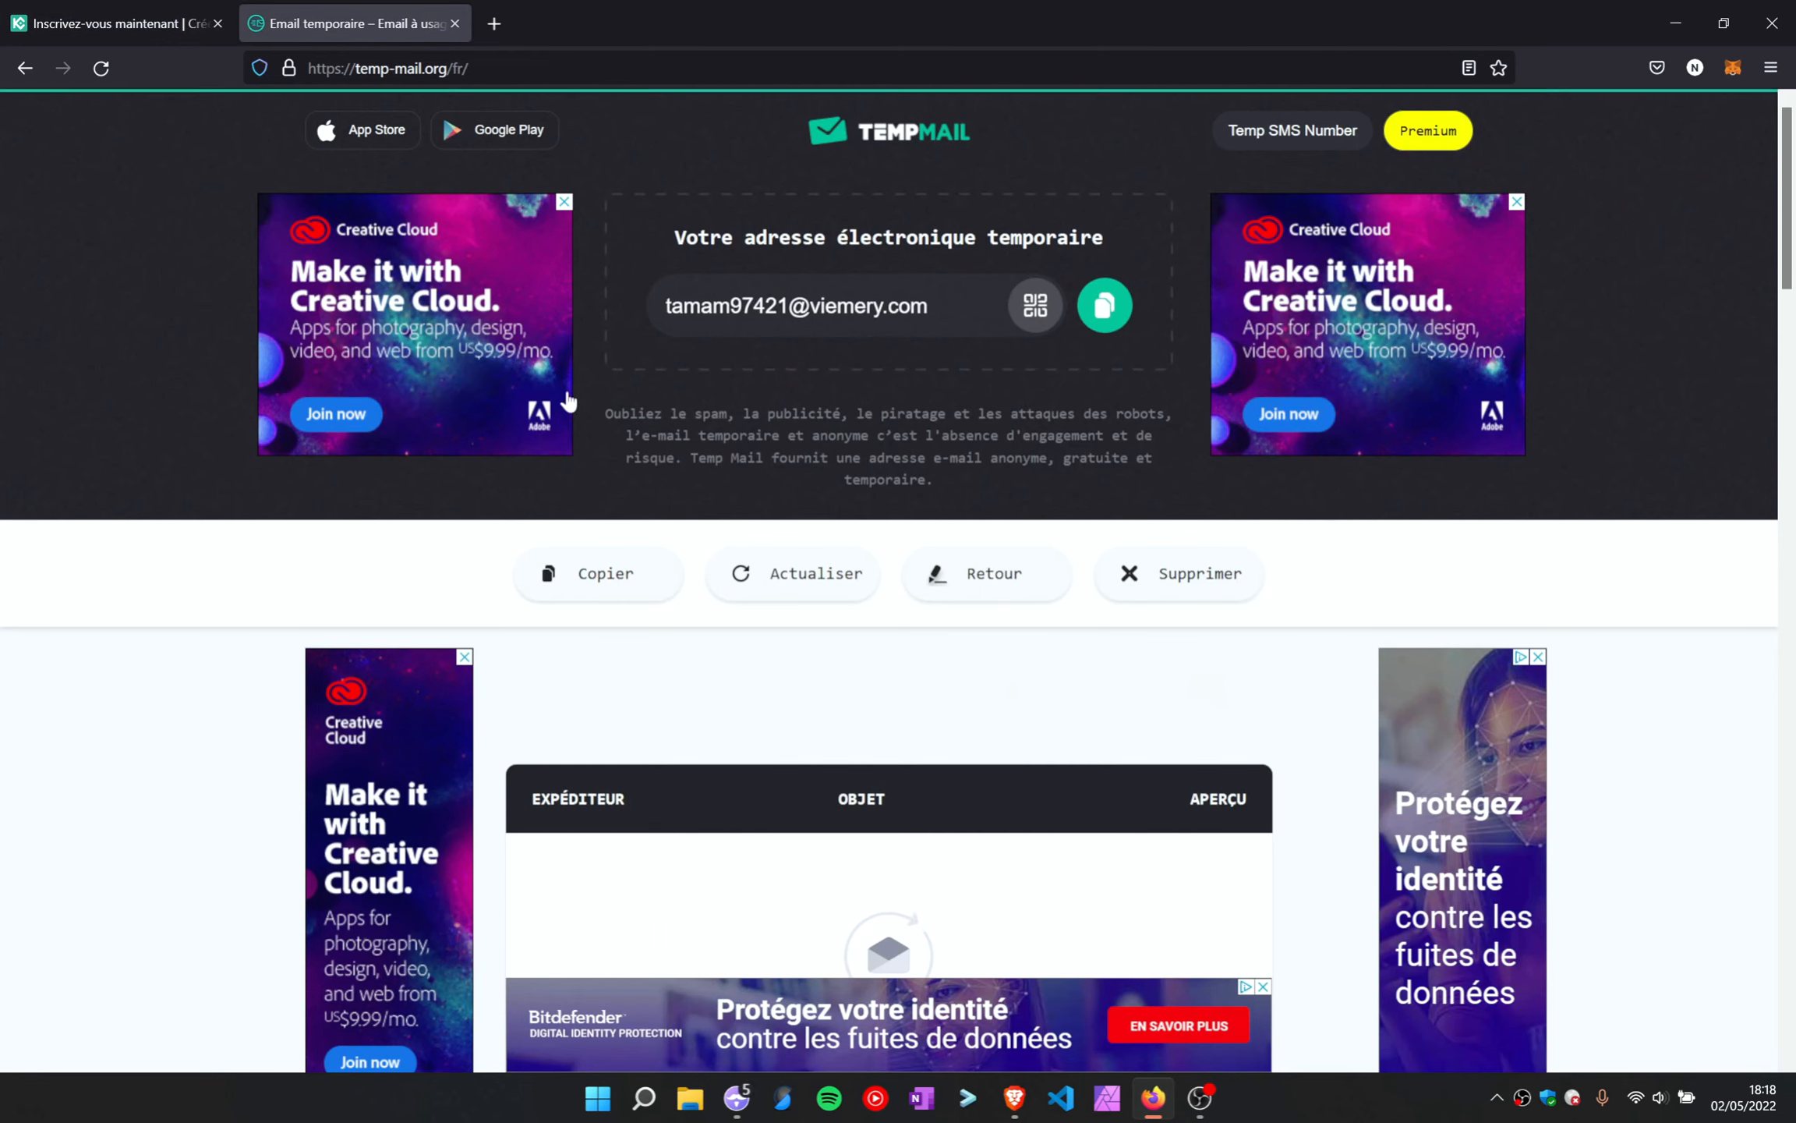
{"action": "left_click", "coordinate": [1104, 305]}
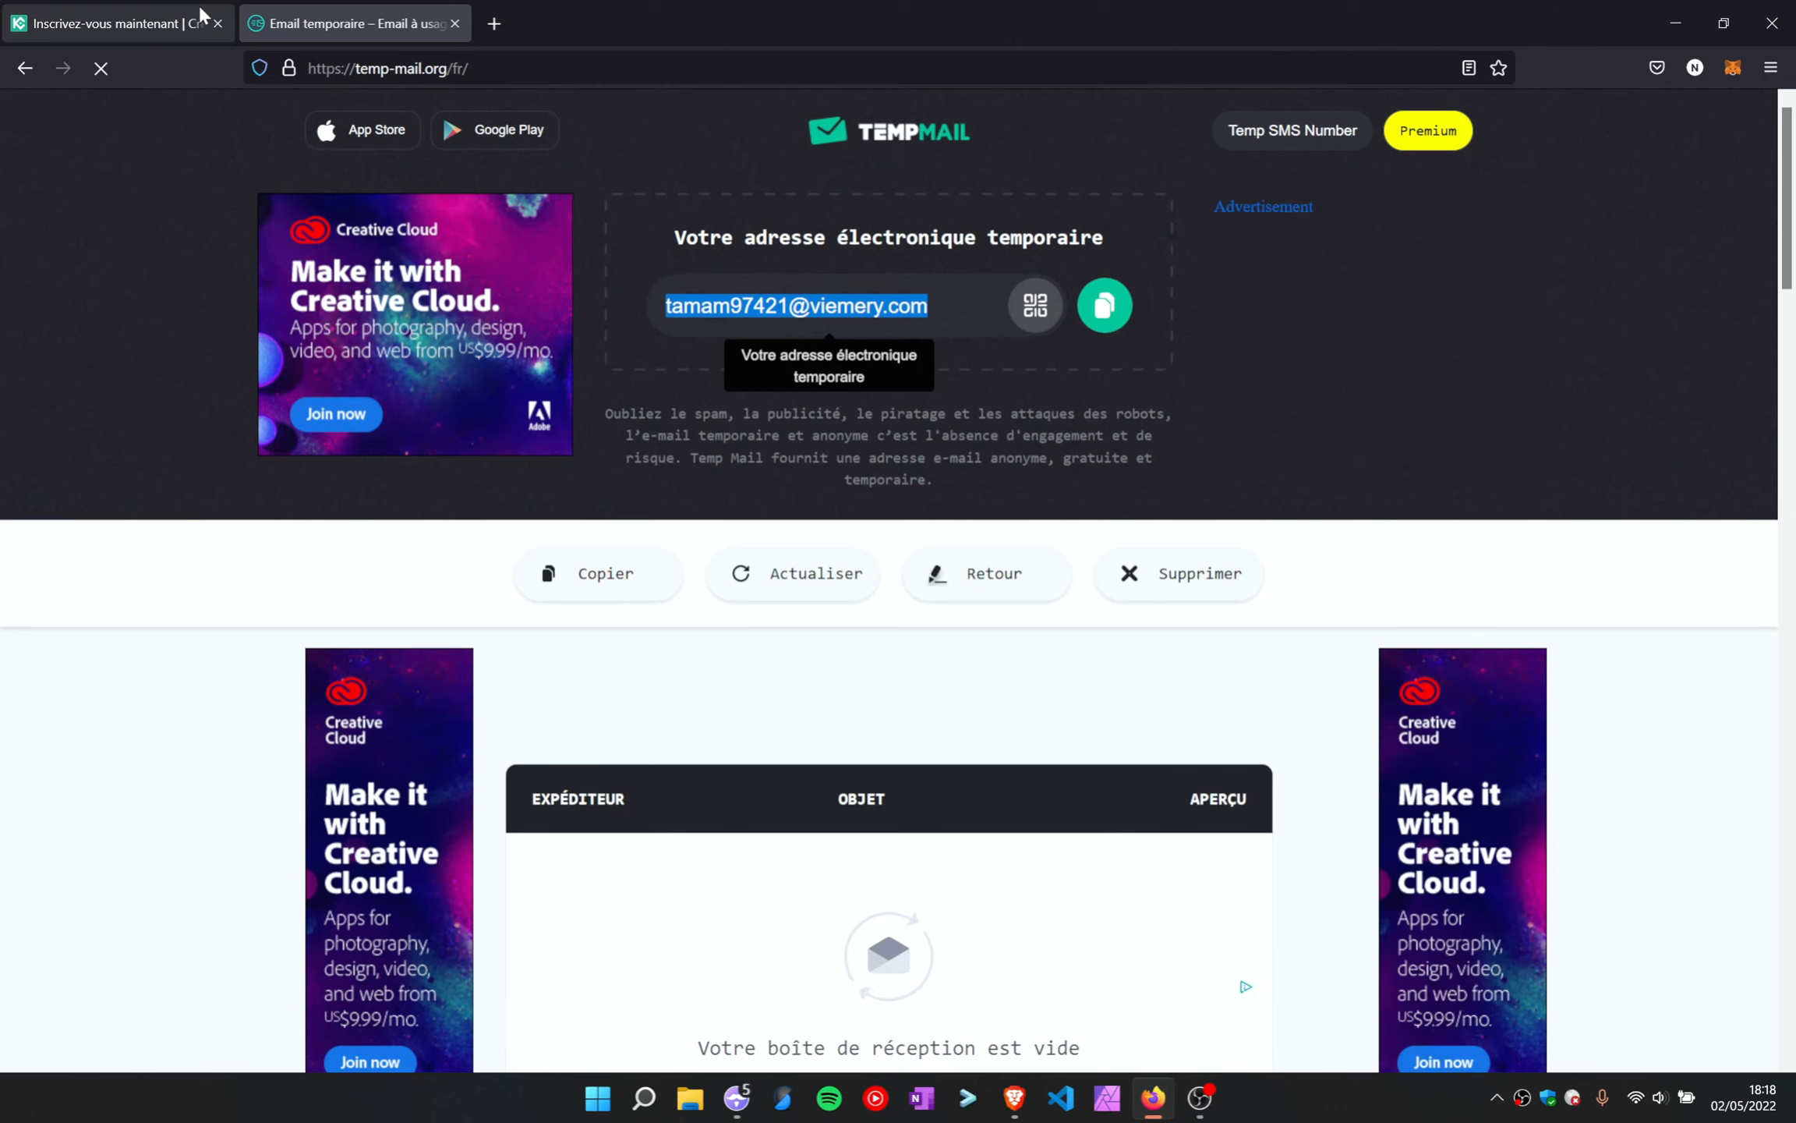
{"action": "left_click", "coordinate": [156, 24]}
{"action": "left_click", "coordinate": [1045, 463]}
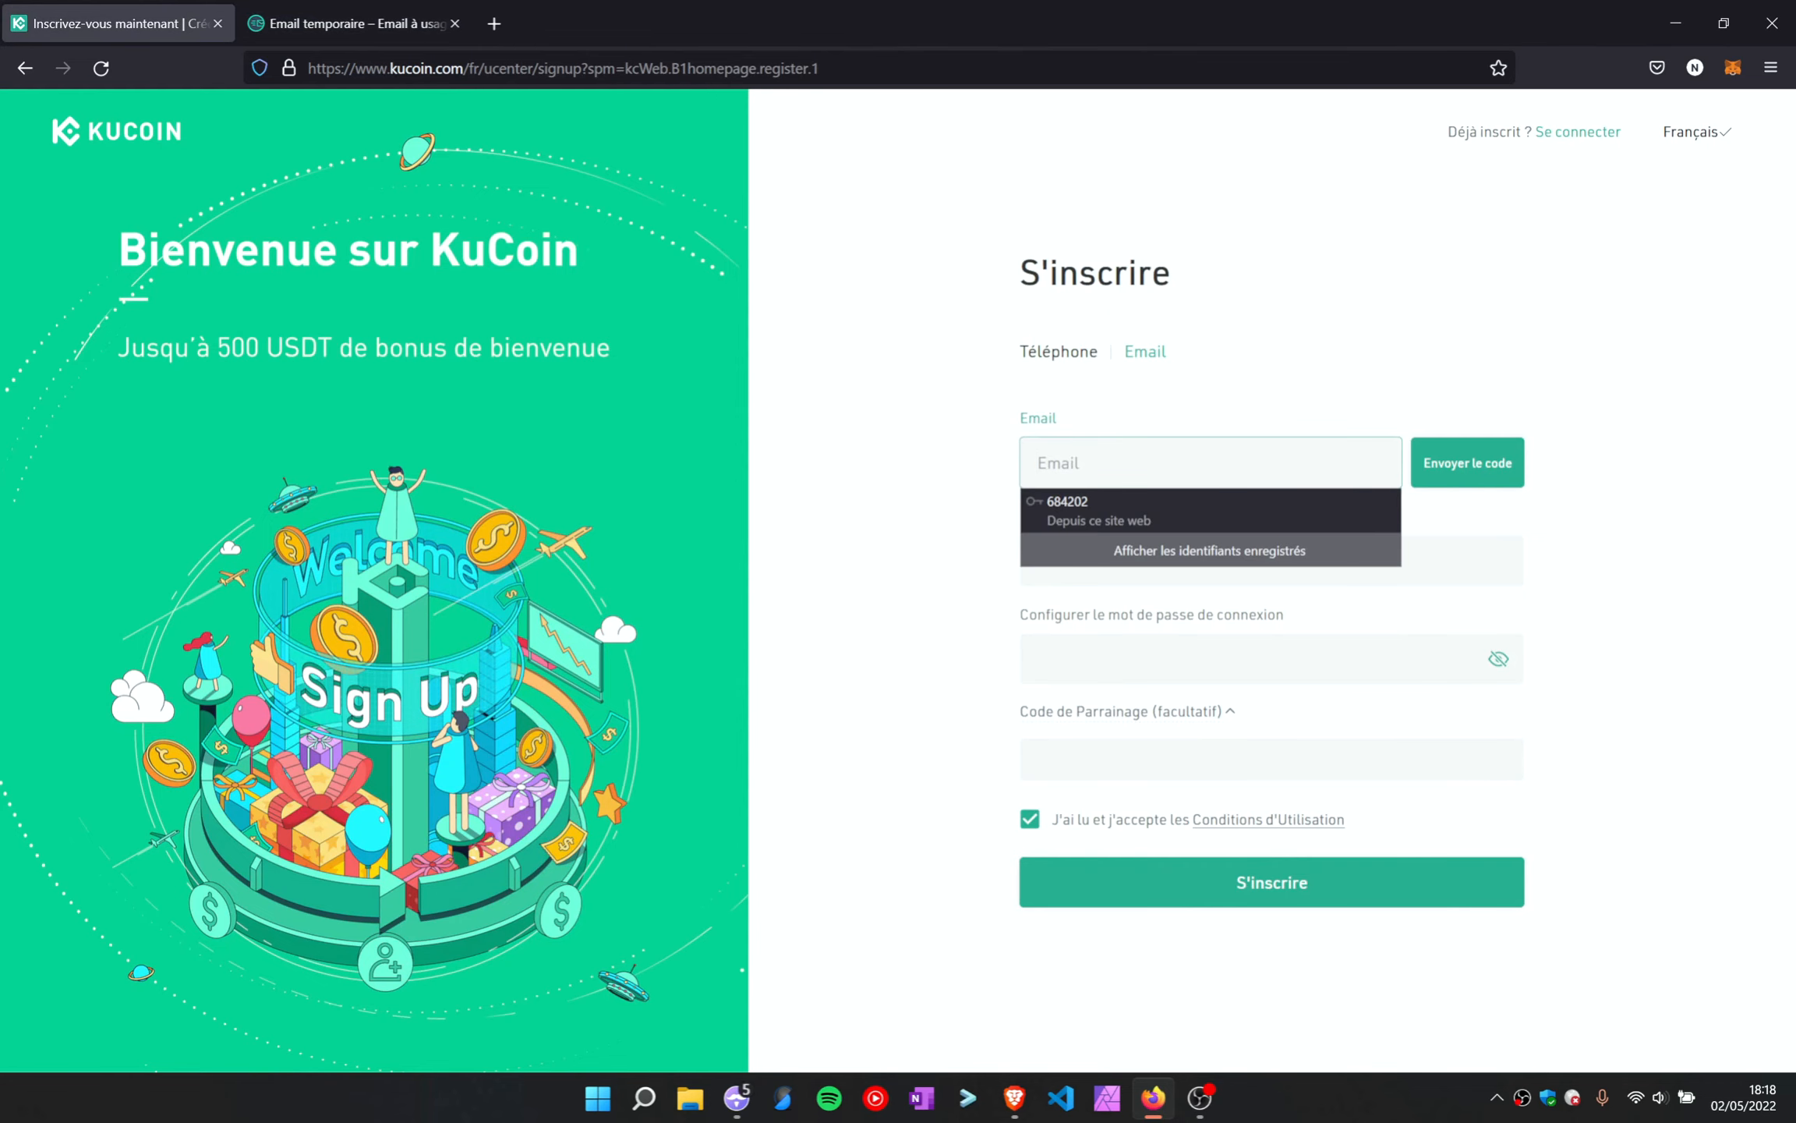
{"action": "key", "text": "ctrl+v"}
{"action": "left_click", "coordinate": [928, 538]}
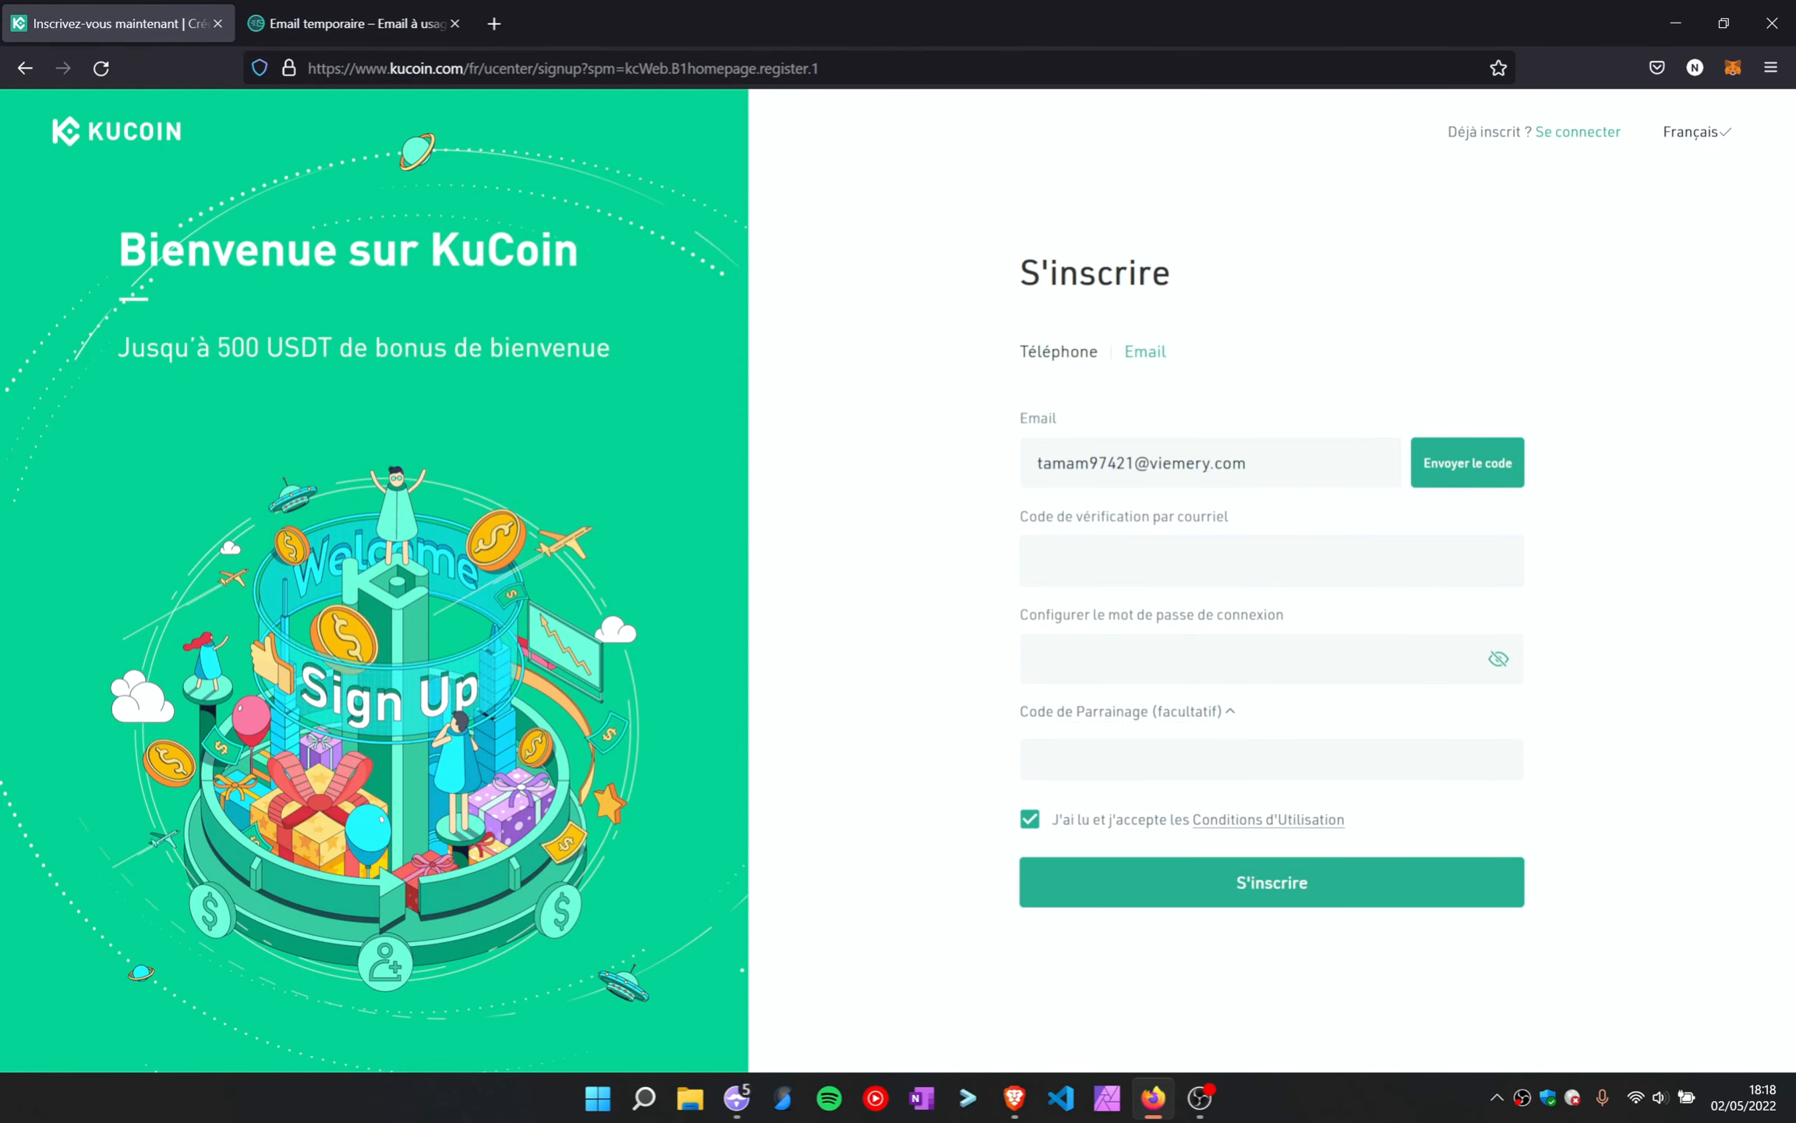
Request the e-mail verification code and solve the captcha by selecting all images showing chimneys
{"action": "left_click", "coordinate": [1131, 560]}
{"action": "left_click", "coordinate": [1469, 467]}
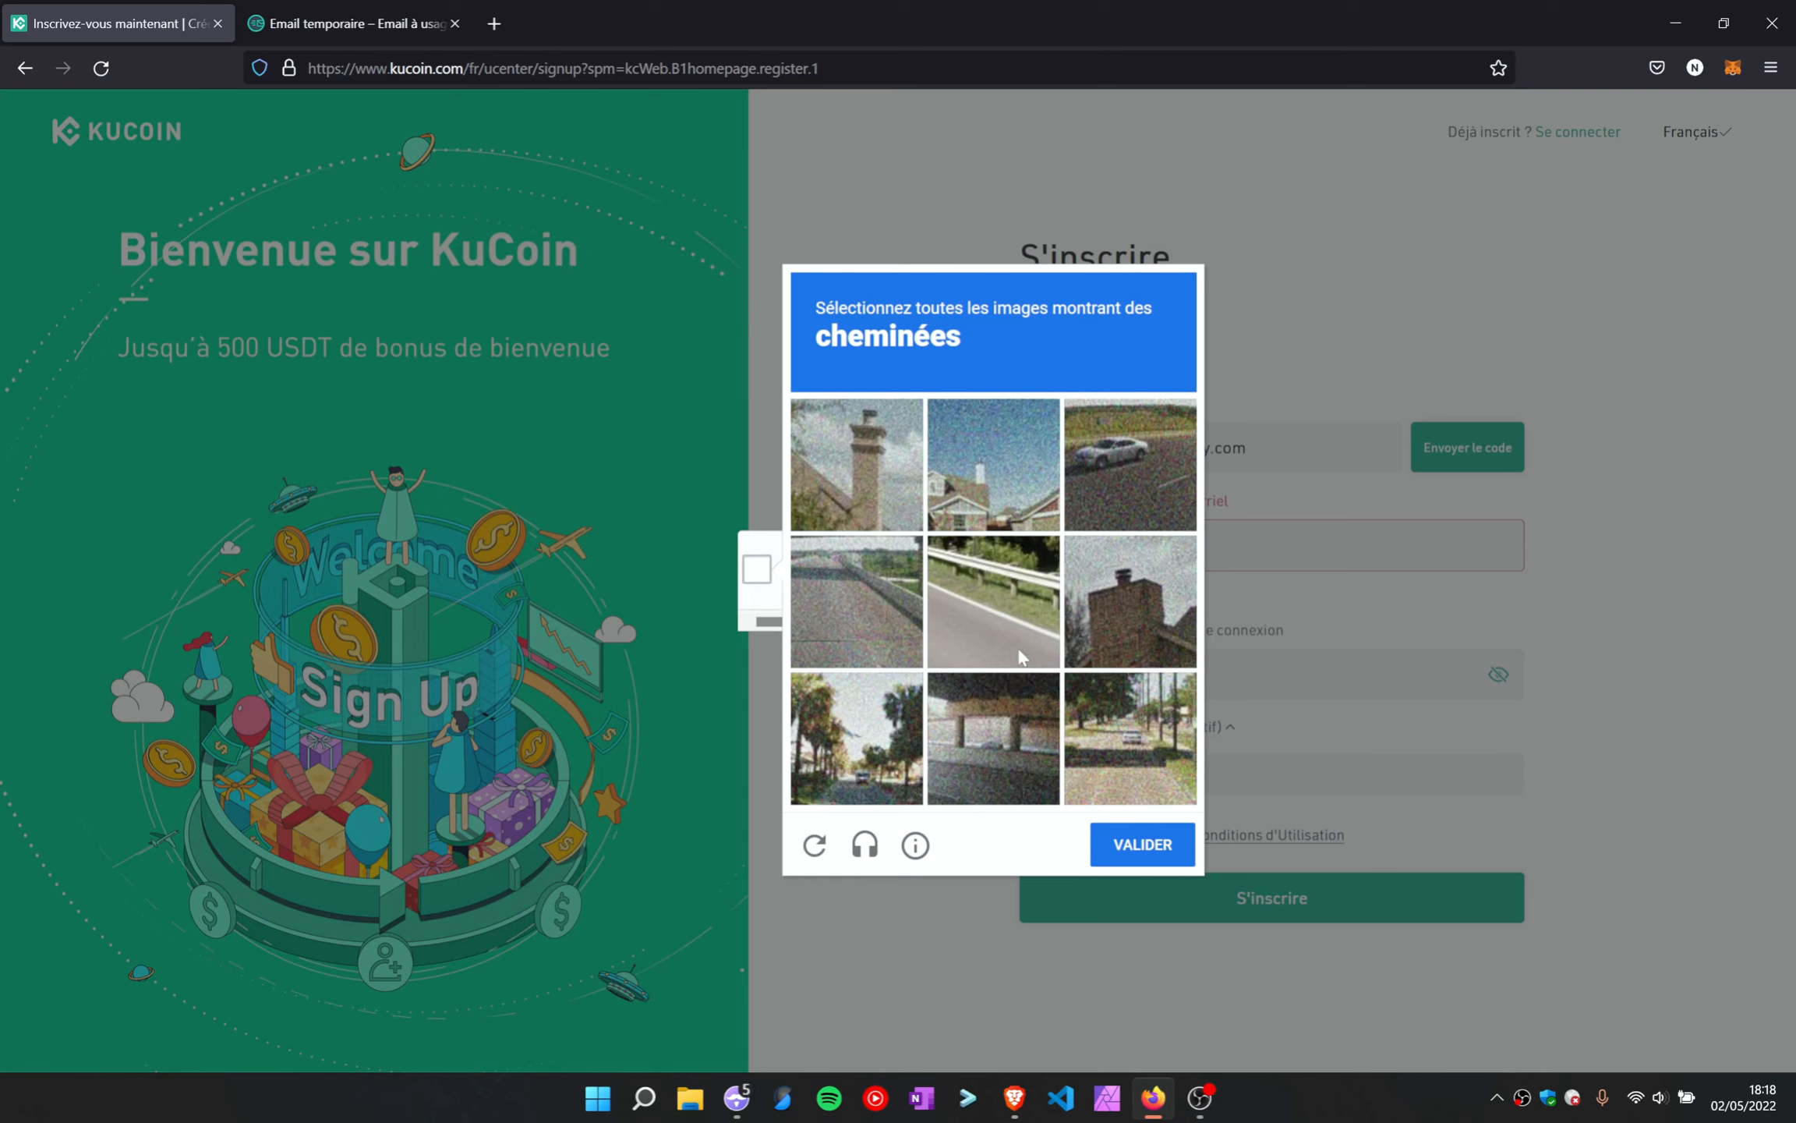
{"action": "left_click", "coordinate": [874, 491]}
{"action": "left_click", "coordinate": [1116, 632]}
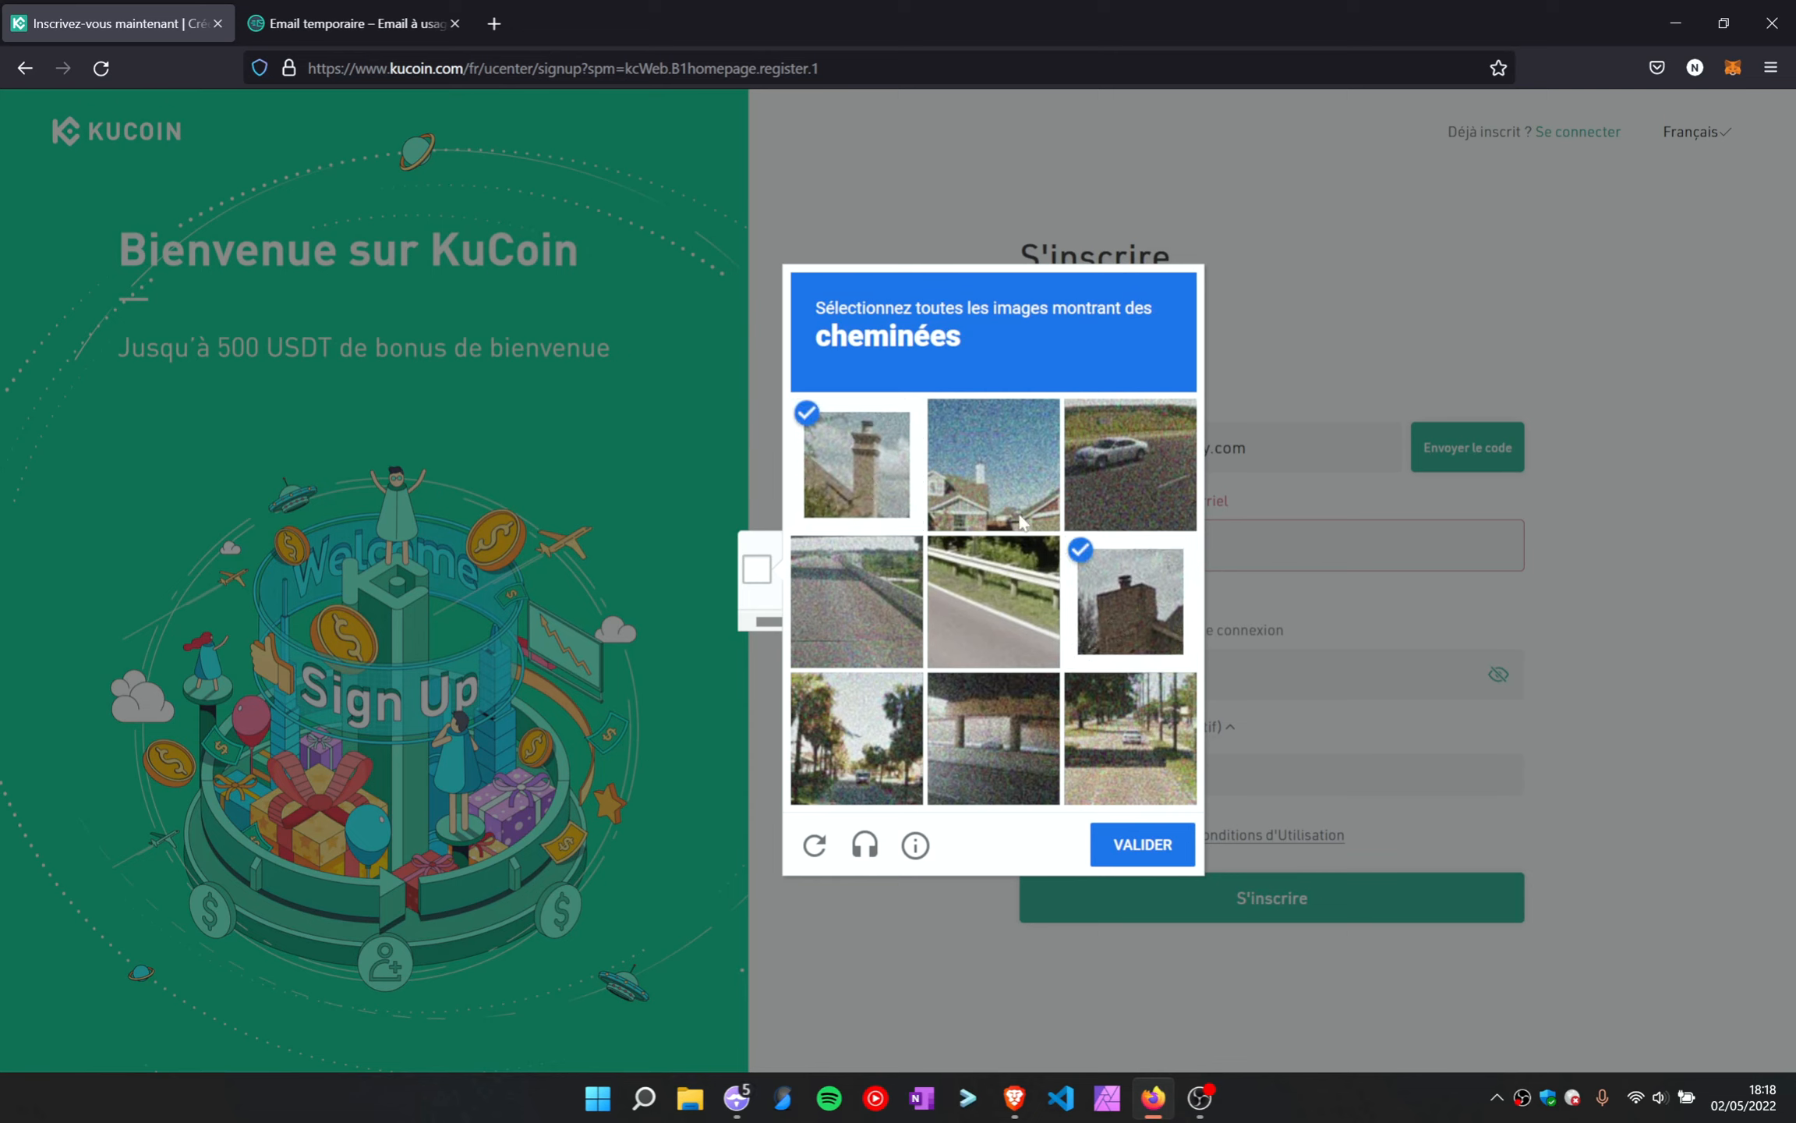
{"action": "left_click", "coordinate": [956, 485]}
{"action": "left_click", "coordinate": [1118, 847]}
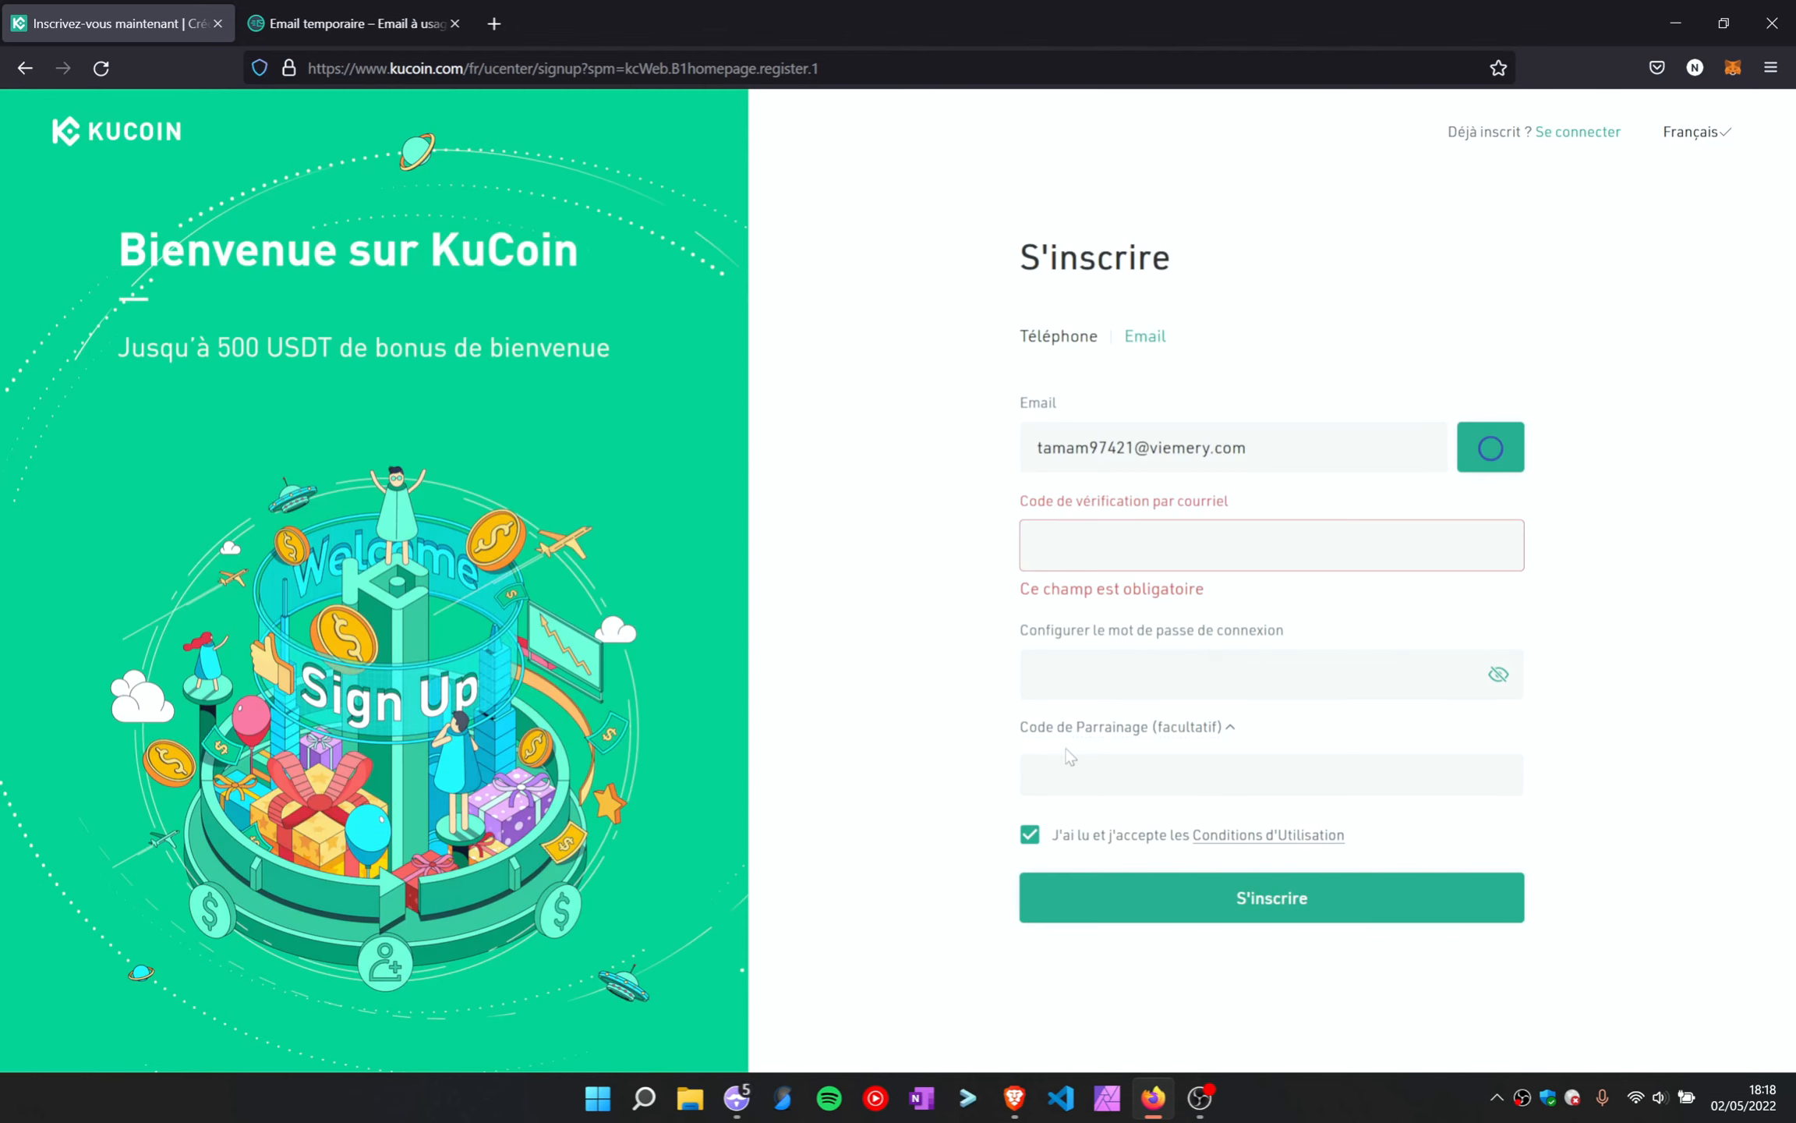
Copy the verification code from KuCoin's message in the Temp Mail inbox into the sign-up form's e-mail verification code field
{"action": "left_click", "coordinate": [376, 15]}
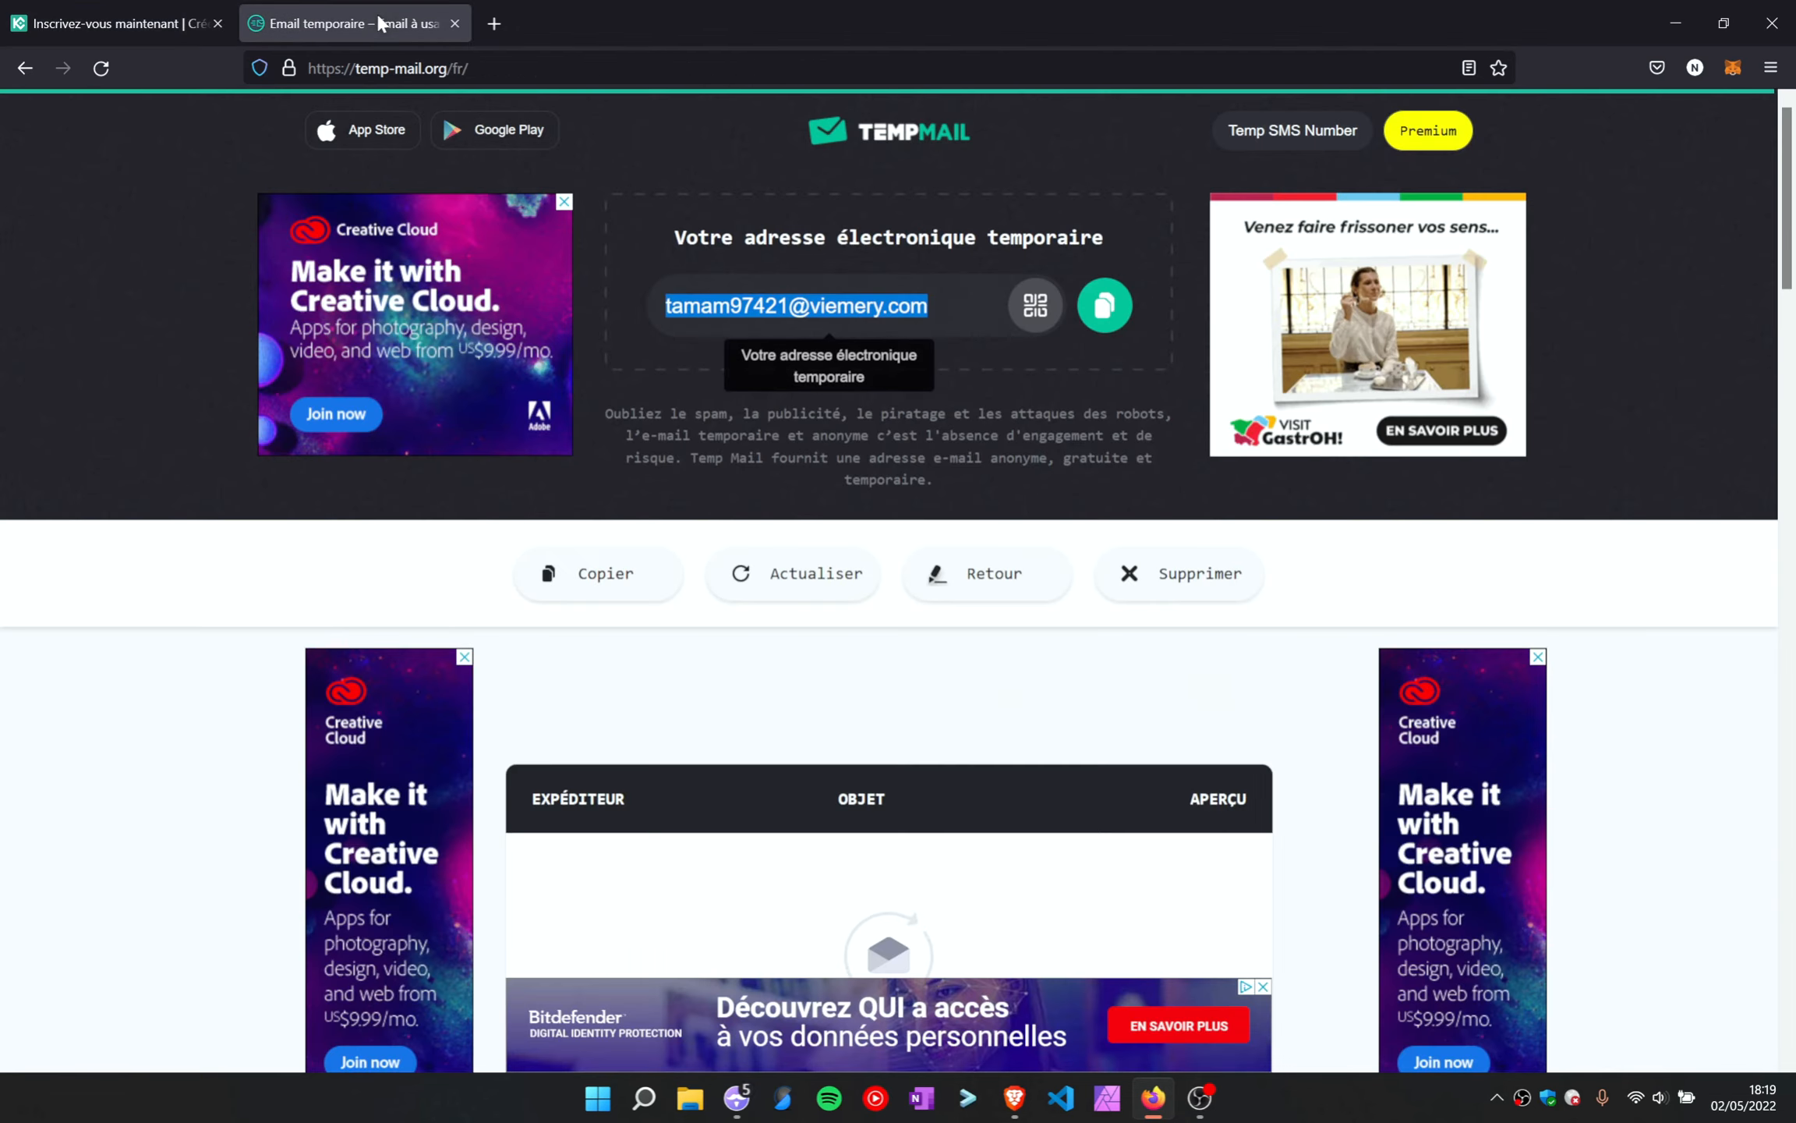
{"action": "scroll", "coordinate": [753, 616], "scroll_direction": "down", "scroll_amount": 3}
{"action": "scroll", "coordinate": [763, 626], "scroll_direction": "down", "scroll_amount": 1}
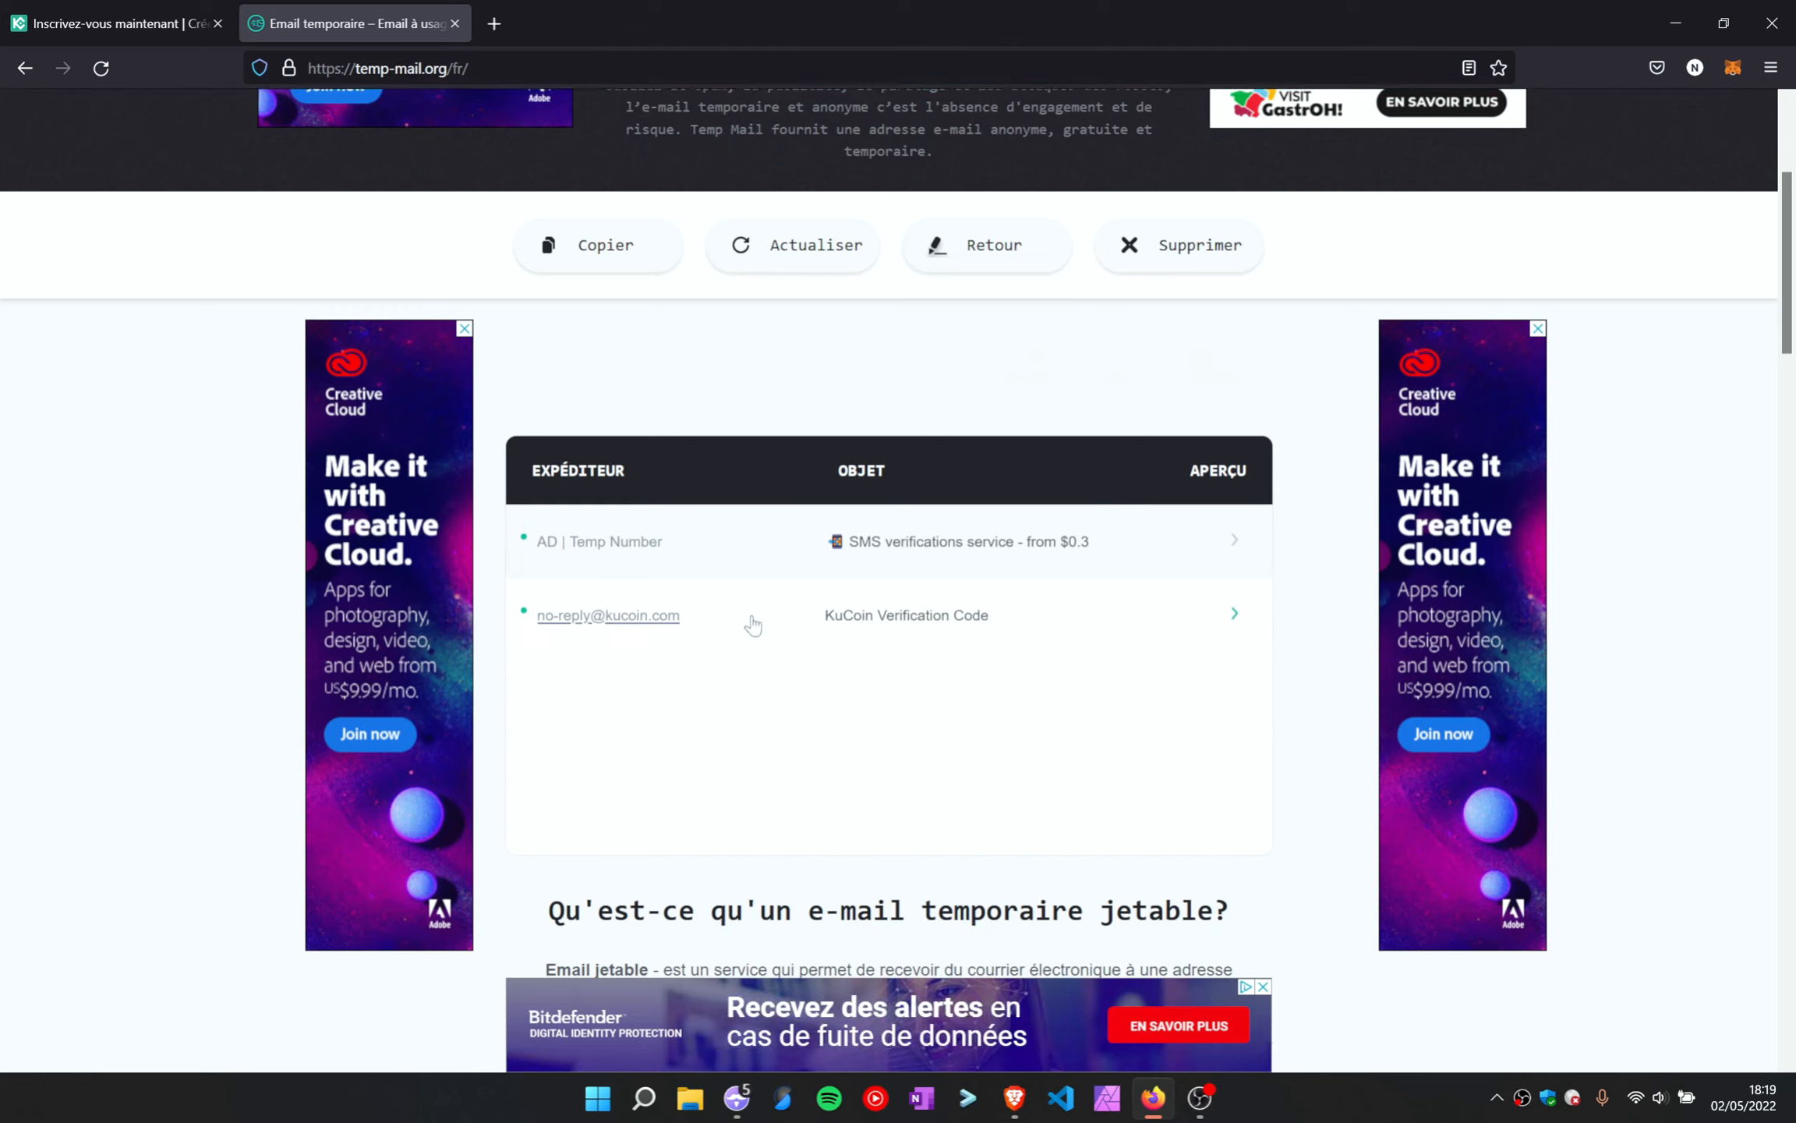
{"action": "left_click", "coordinate": [593, 615]}
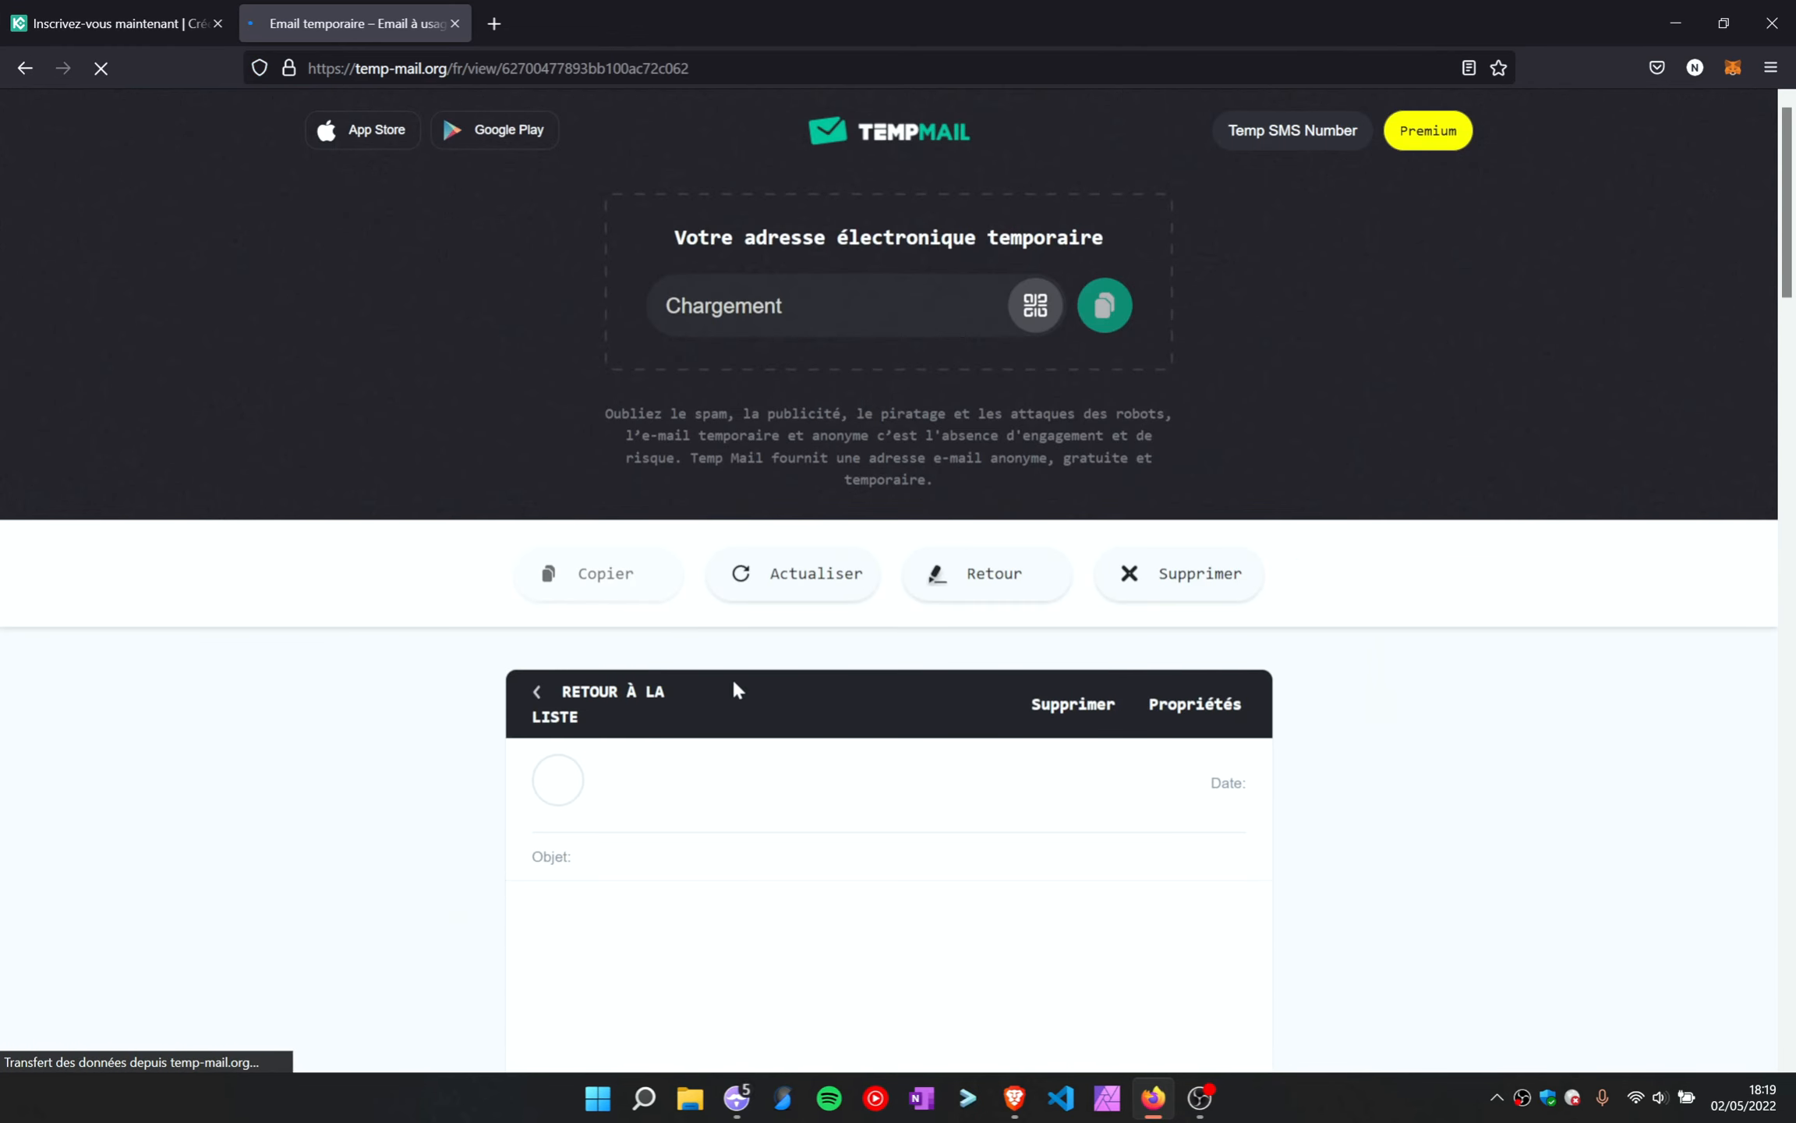
{"action": "scroll", "coordinate": [740, 752], "scroll_direction": "down", "scroll_amount": 5}
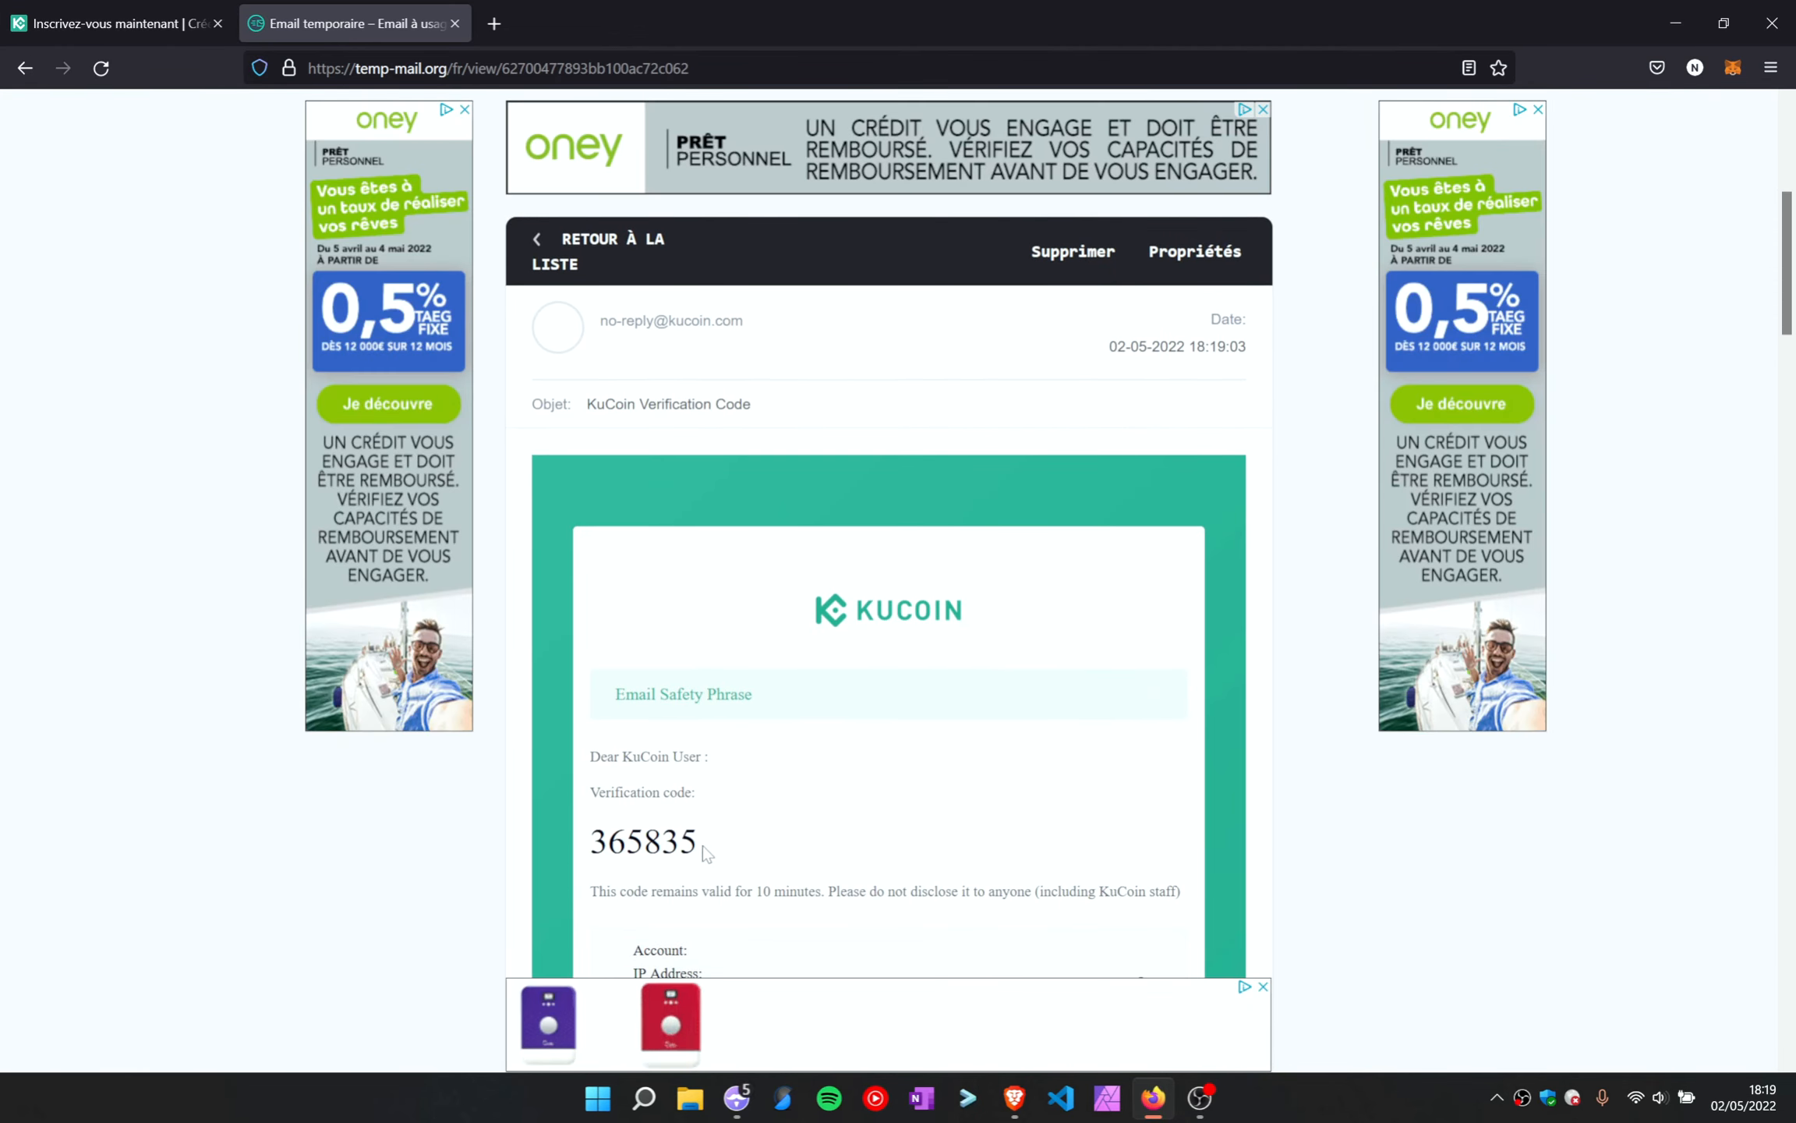
{"action": "left_click_drag", "start_coordinate": [704, 845], "coordinate": [590, 844]}
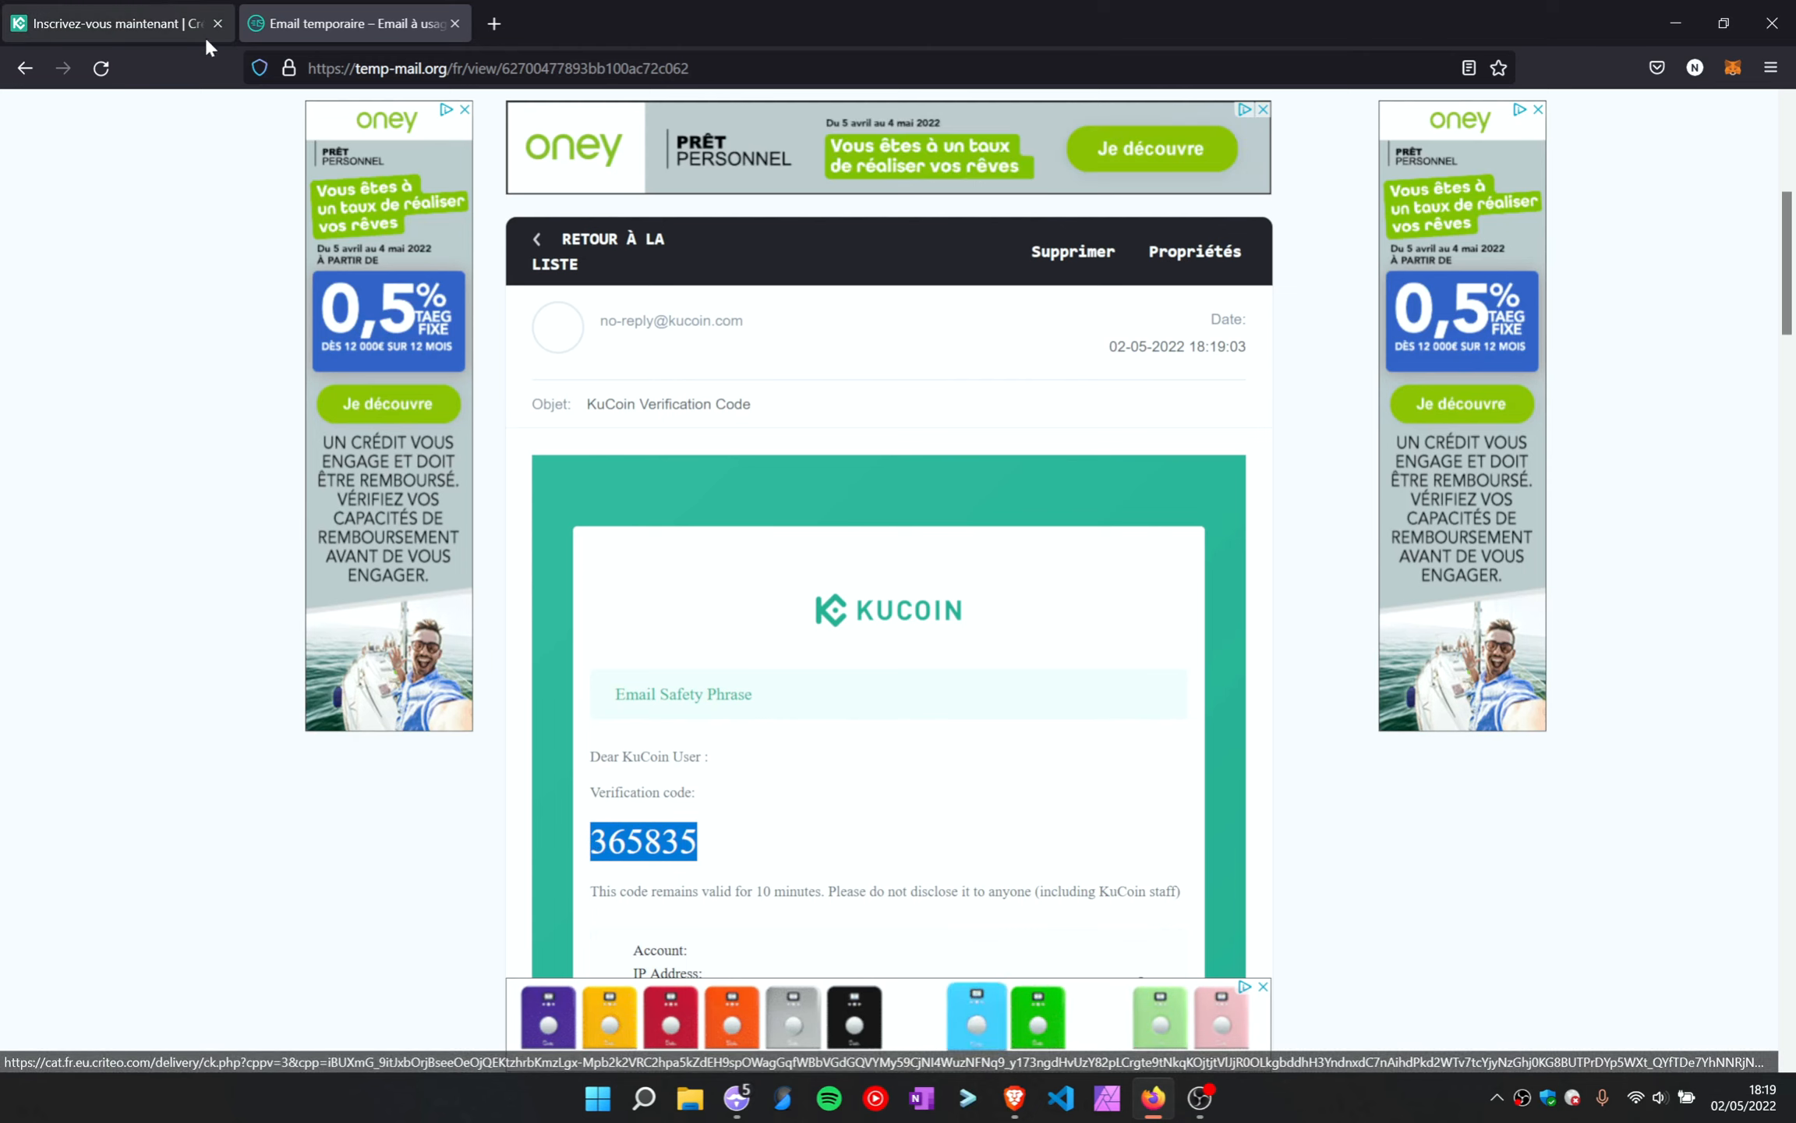
{"action": "left_click", "coordinate": [160, 17]}
{"action": "key", "text": "ctrl+v"}
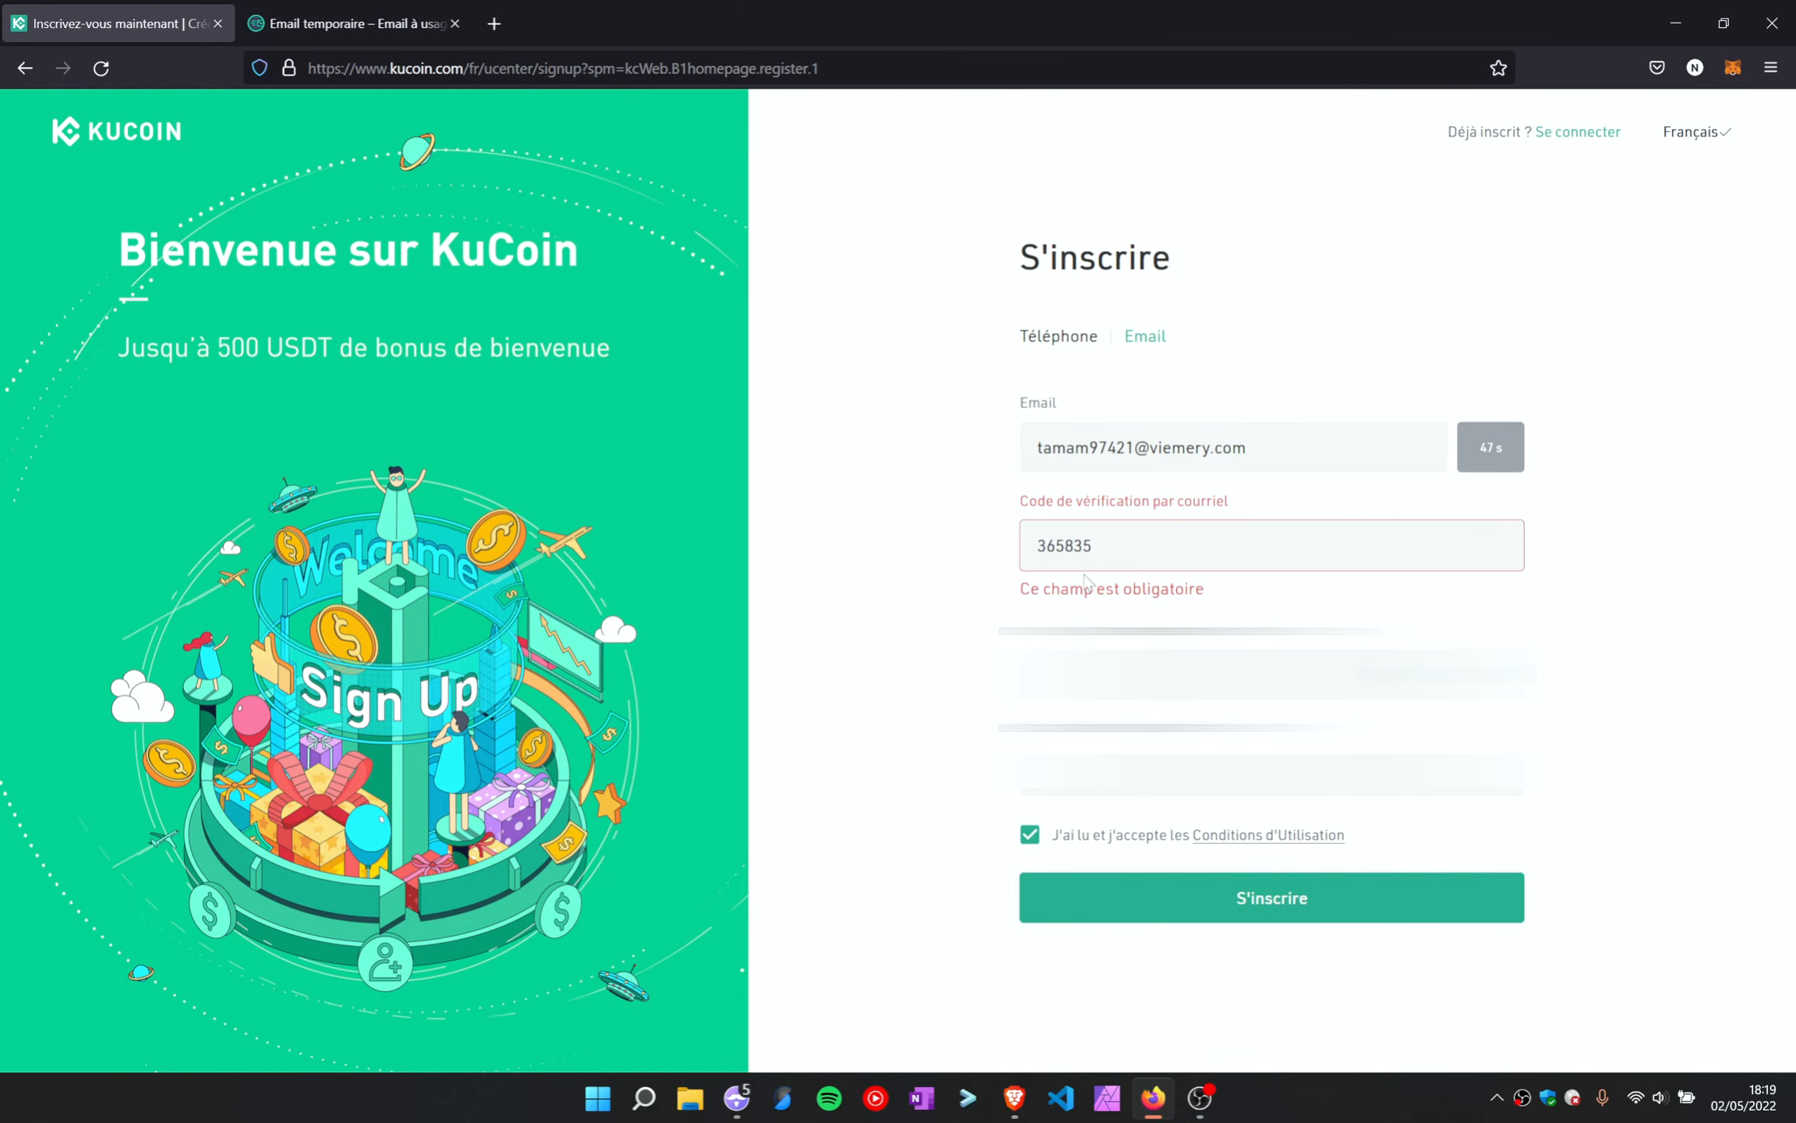
Fill in the login password to complete the KuCoin registration, and update the browser's saved login with the new username
{"action": "key", "text": "Tab"}
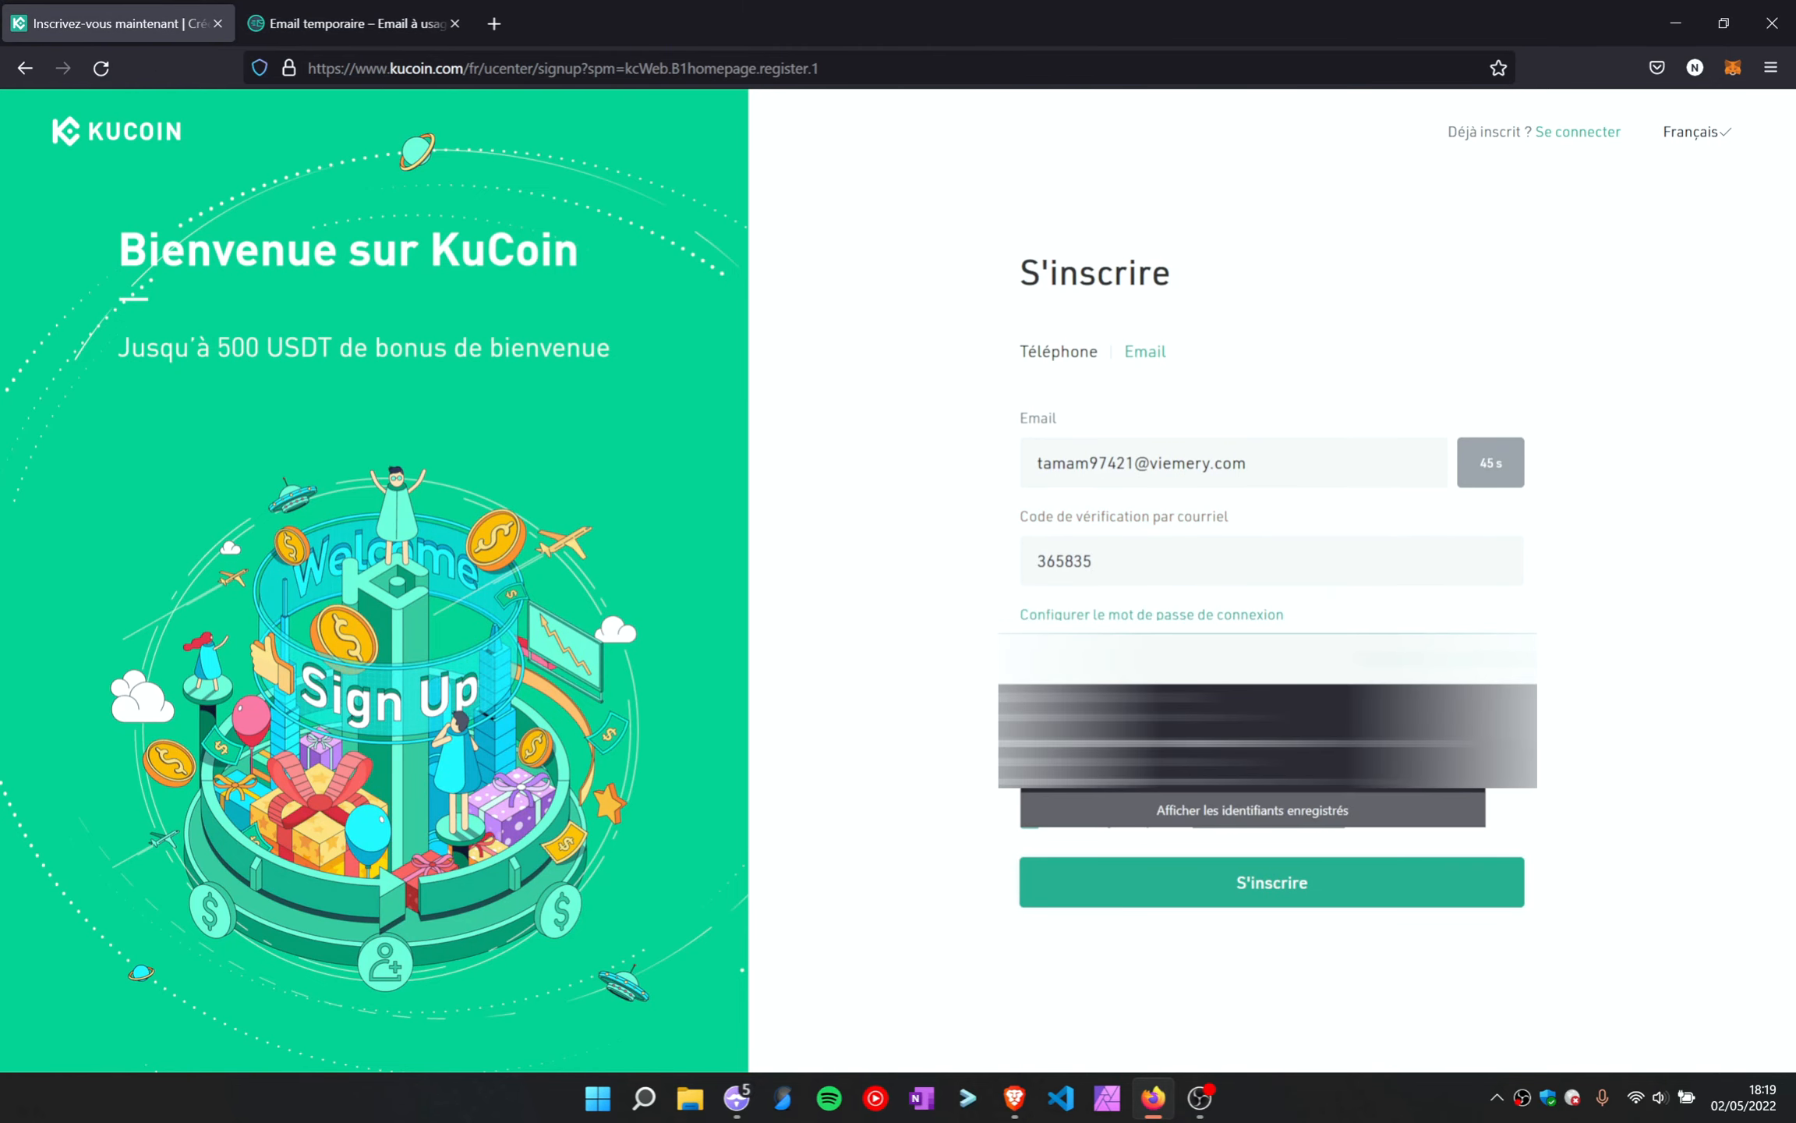
{"action": "left_click", "coordinate": [1253, 765]}
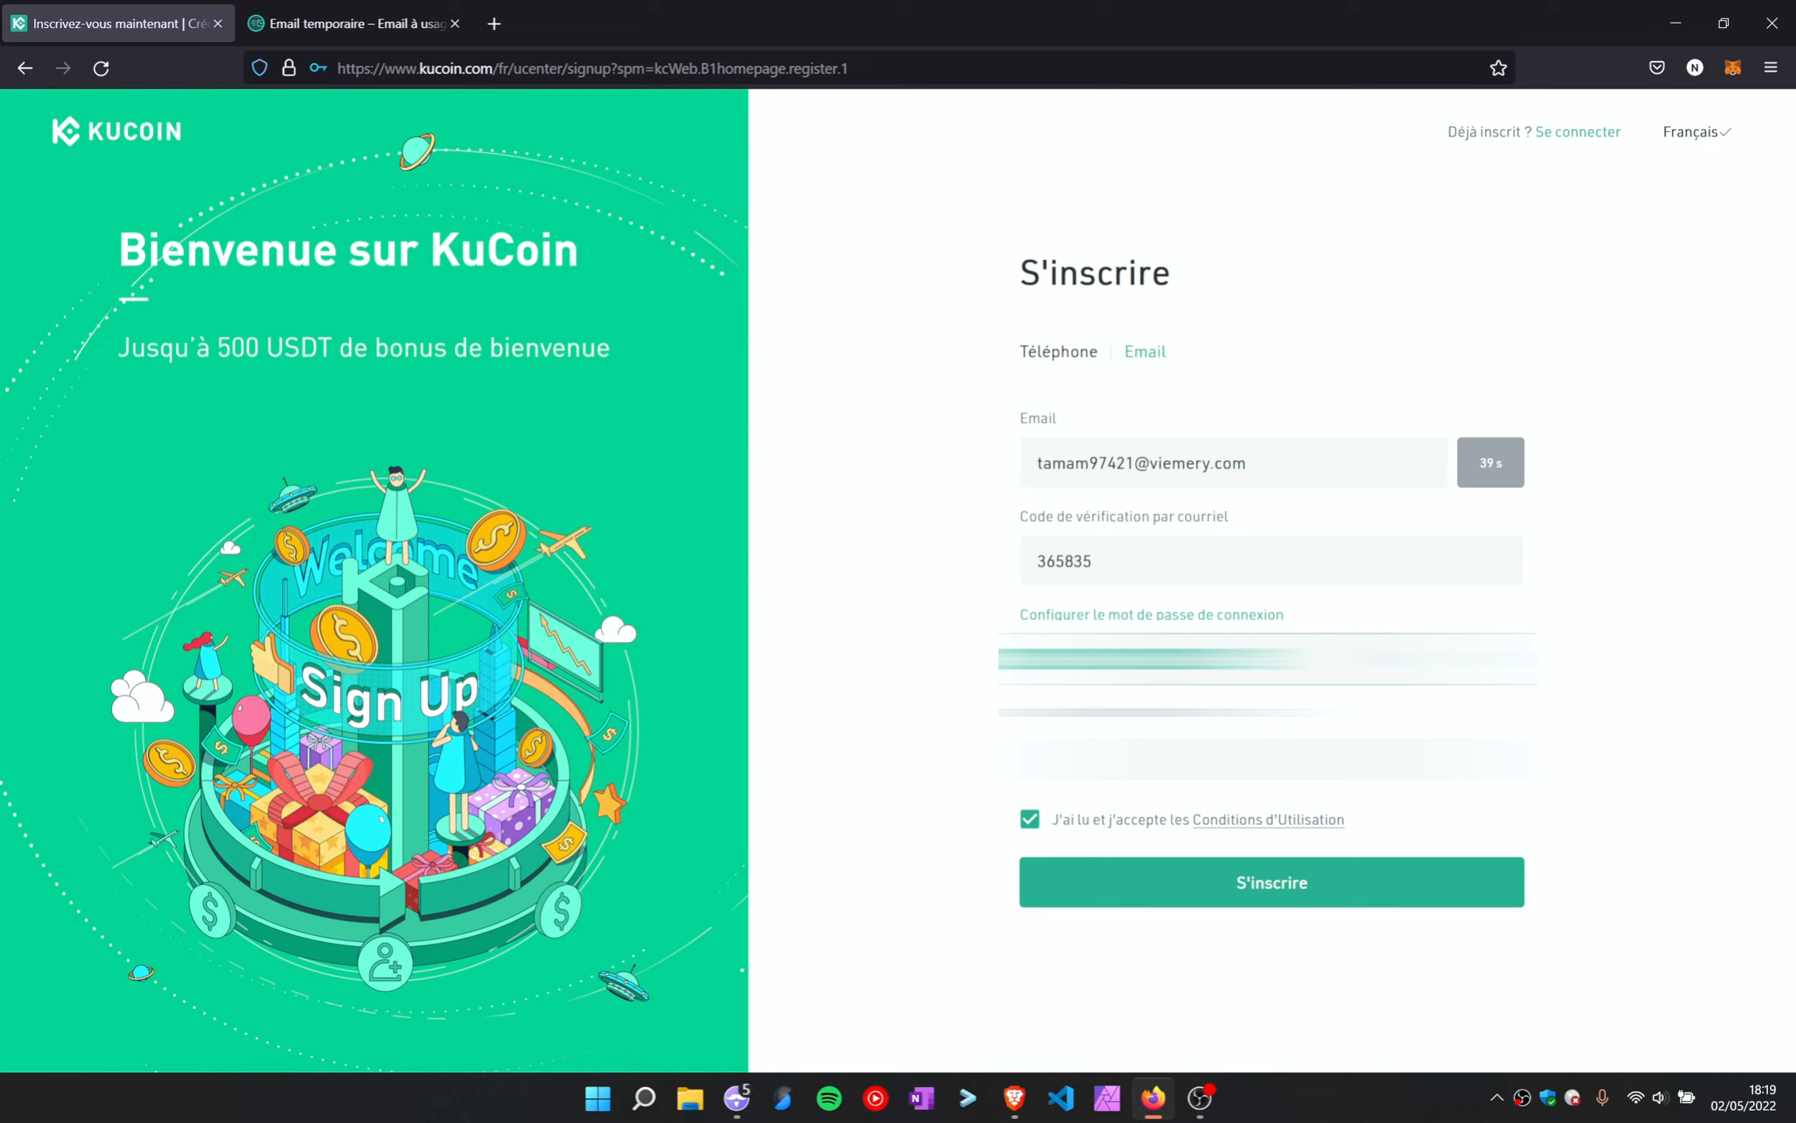
{"action": "key", "text": "Tab"}
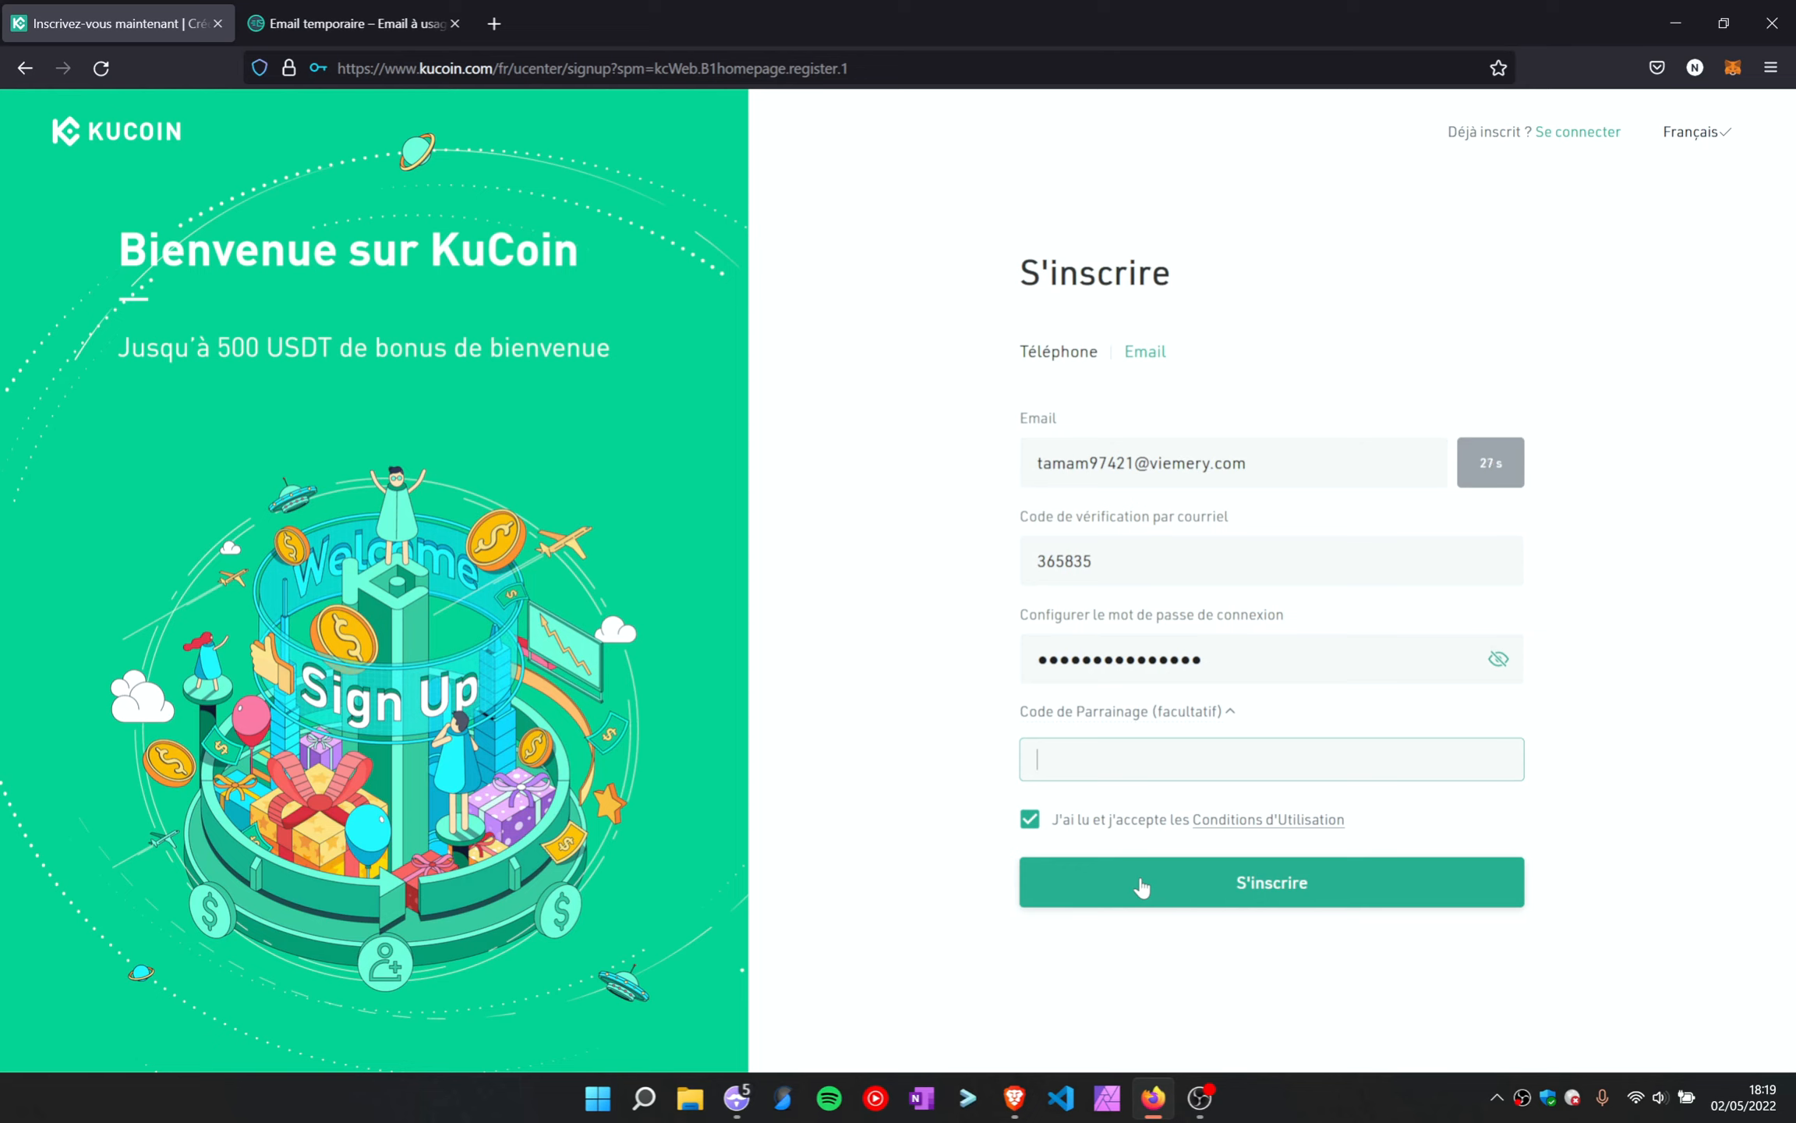
{"action": "left_click", "coordinate": [1140, 886]}
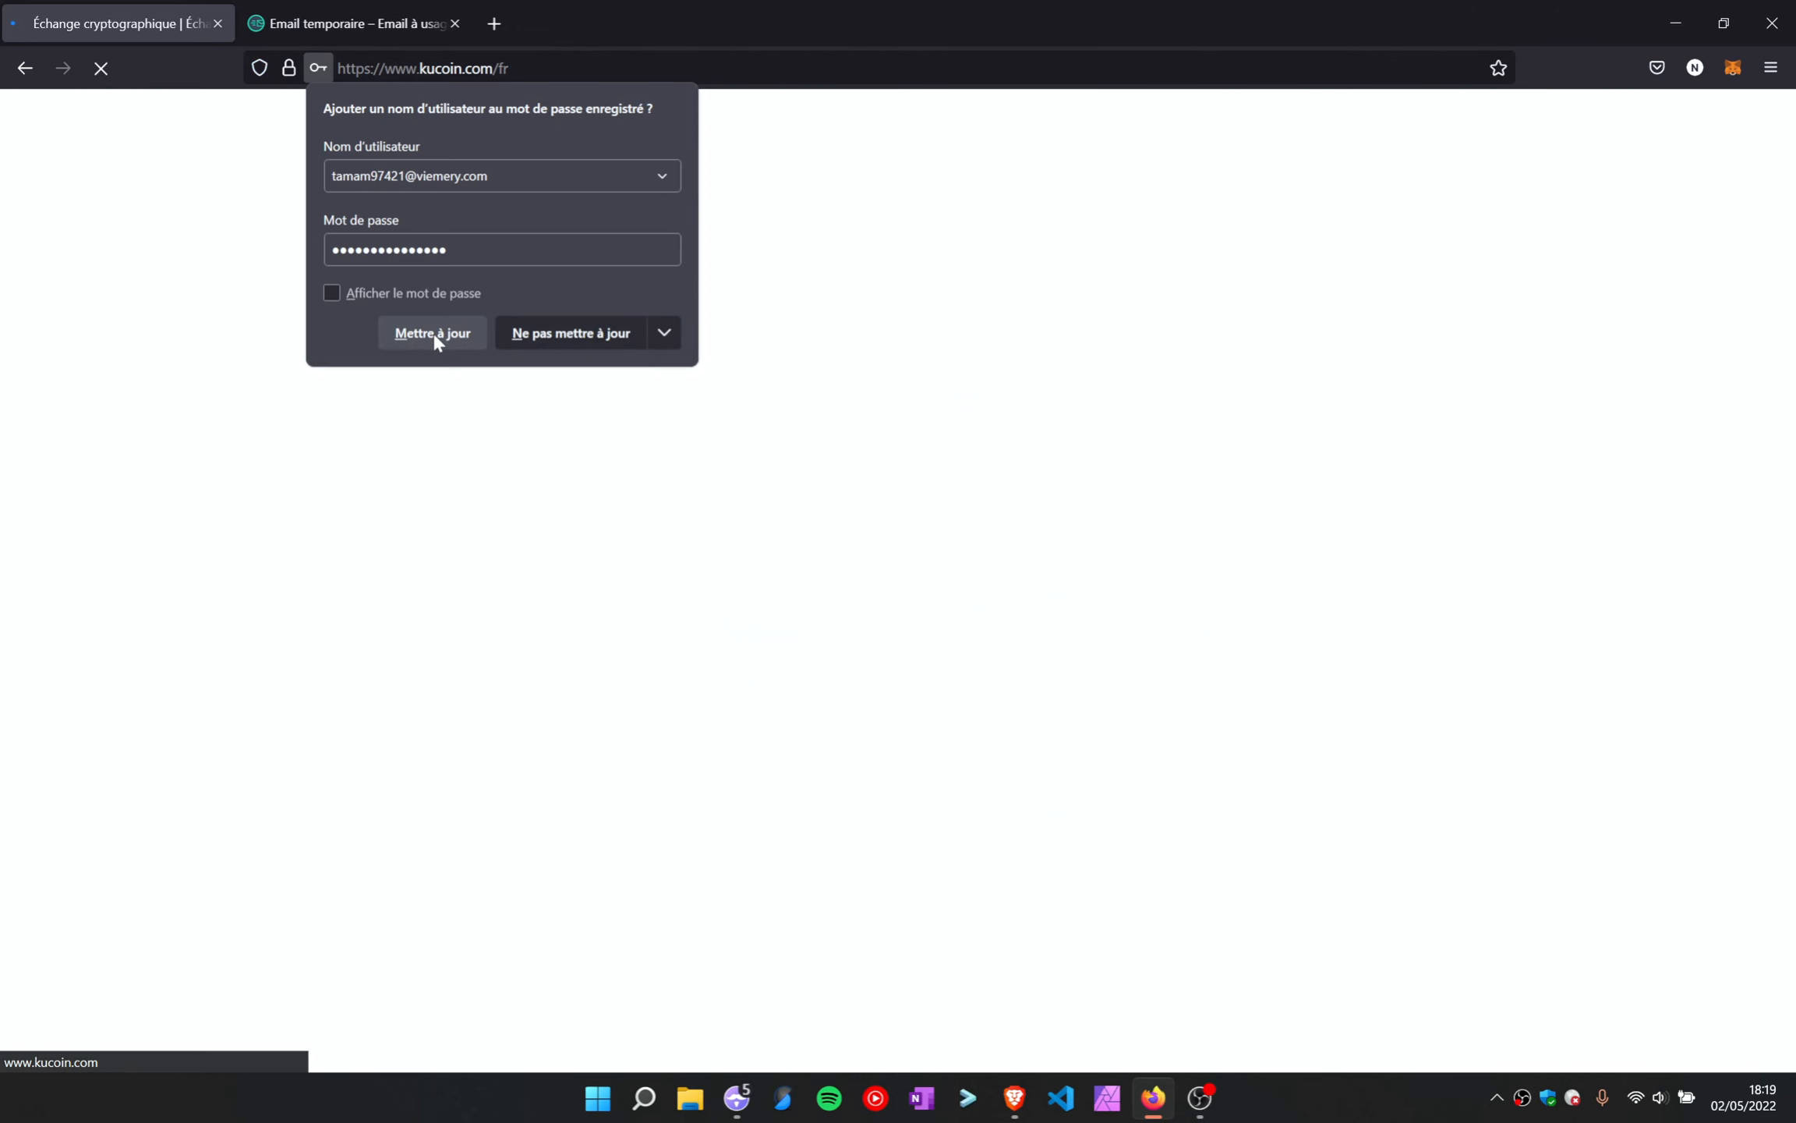
{"action": "left_click", "coordinate": [433, 335]}
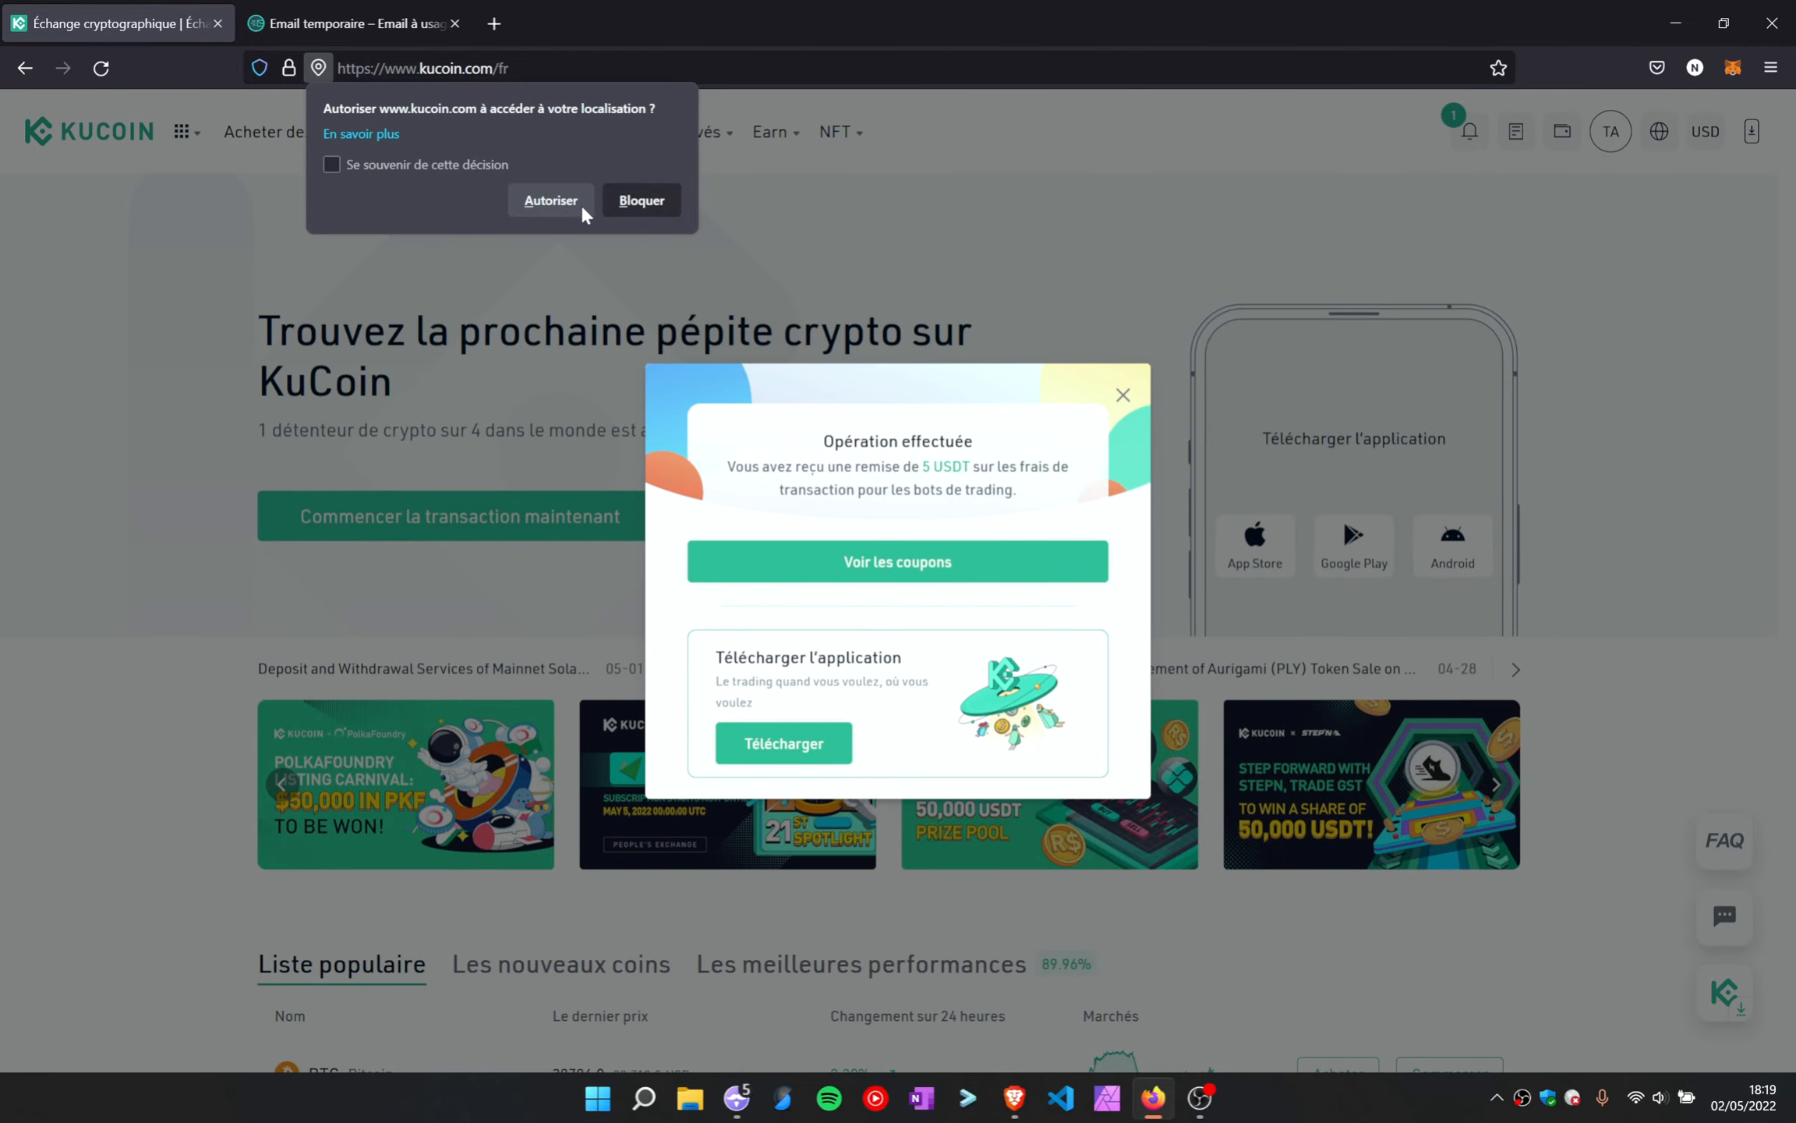
{"action": "left_click", "coordinate": [332, 163]}
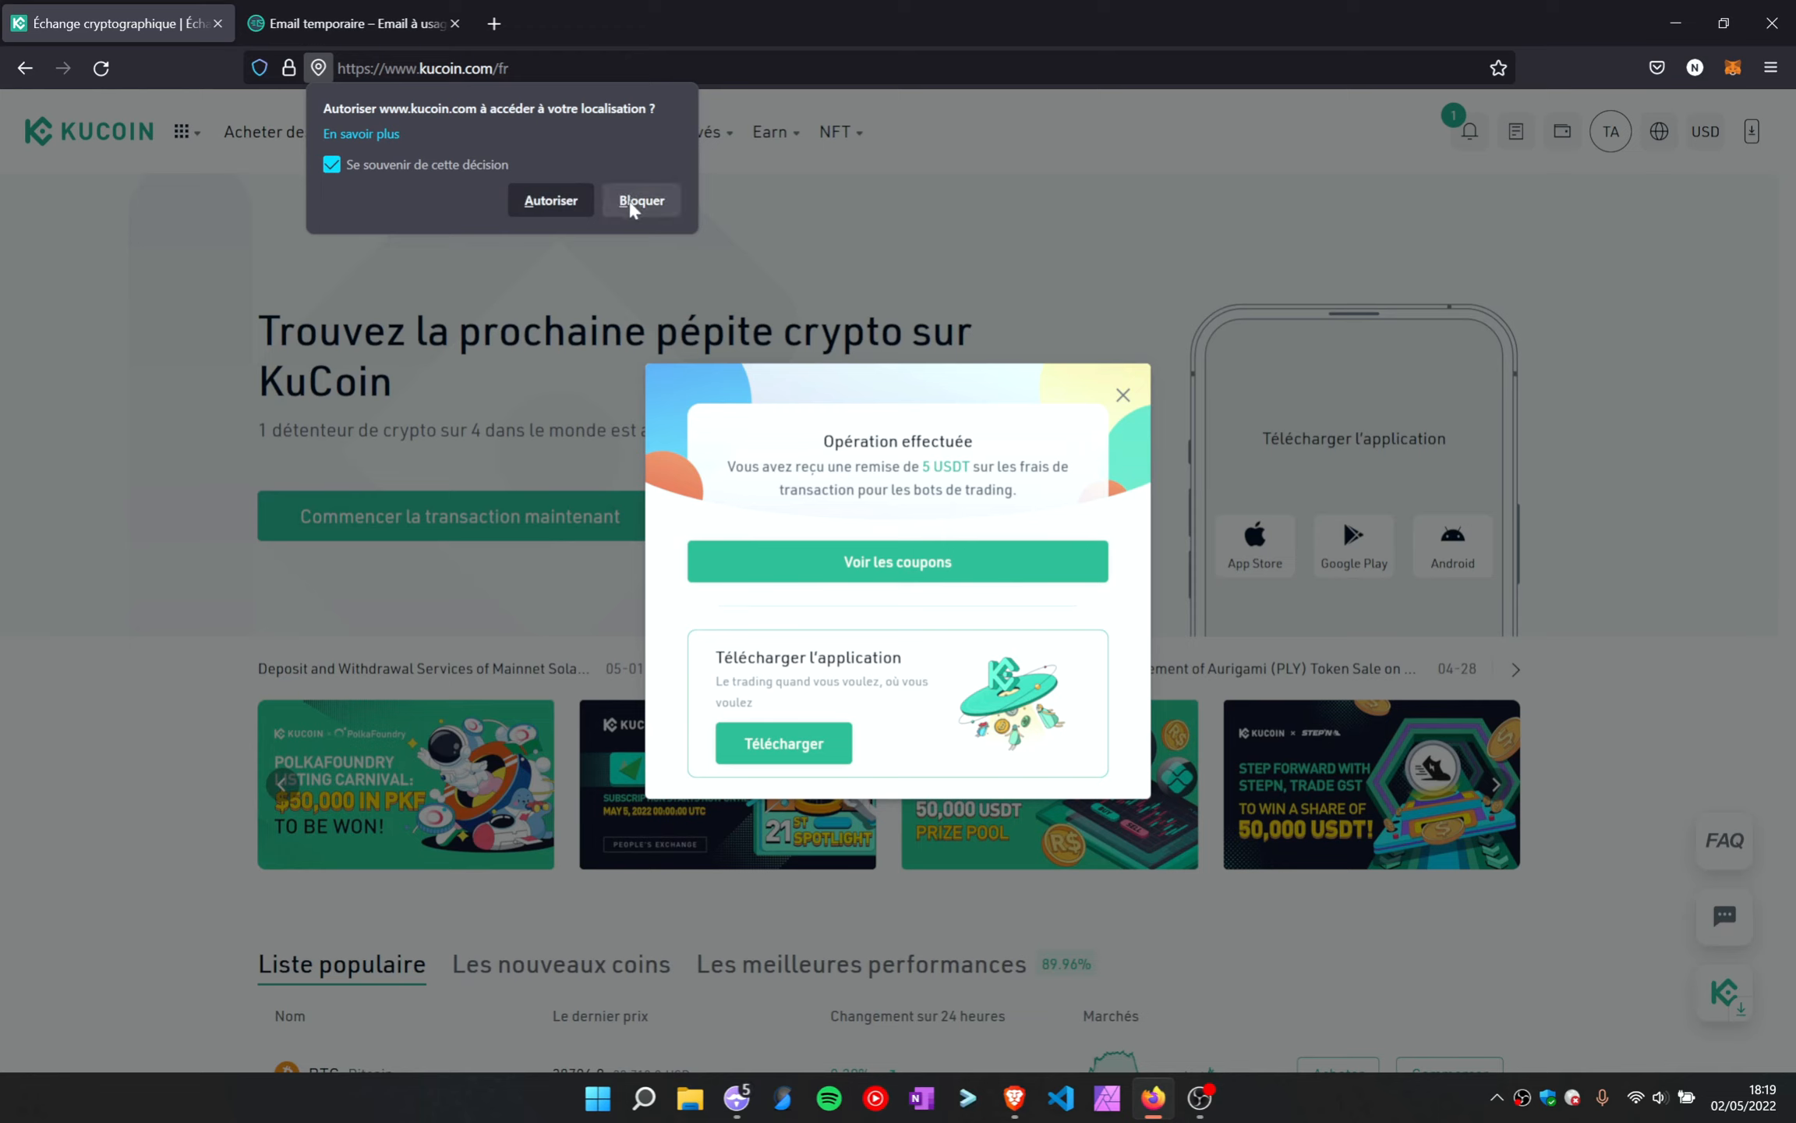
{"action": "left_click", "coordinate": [632, 204]}
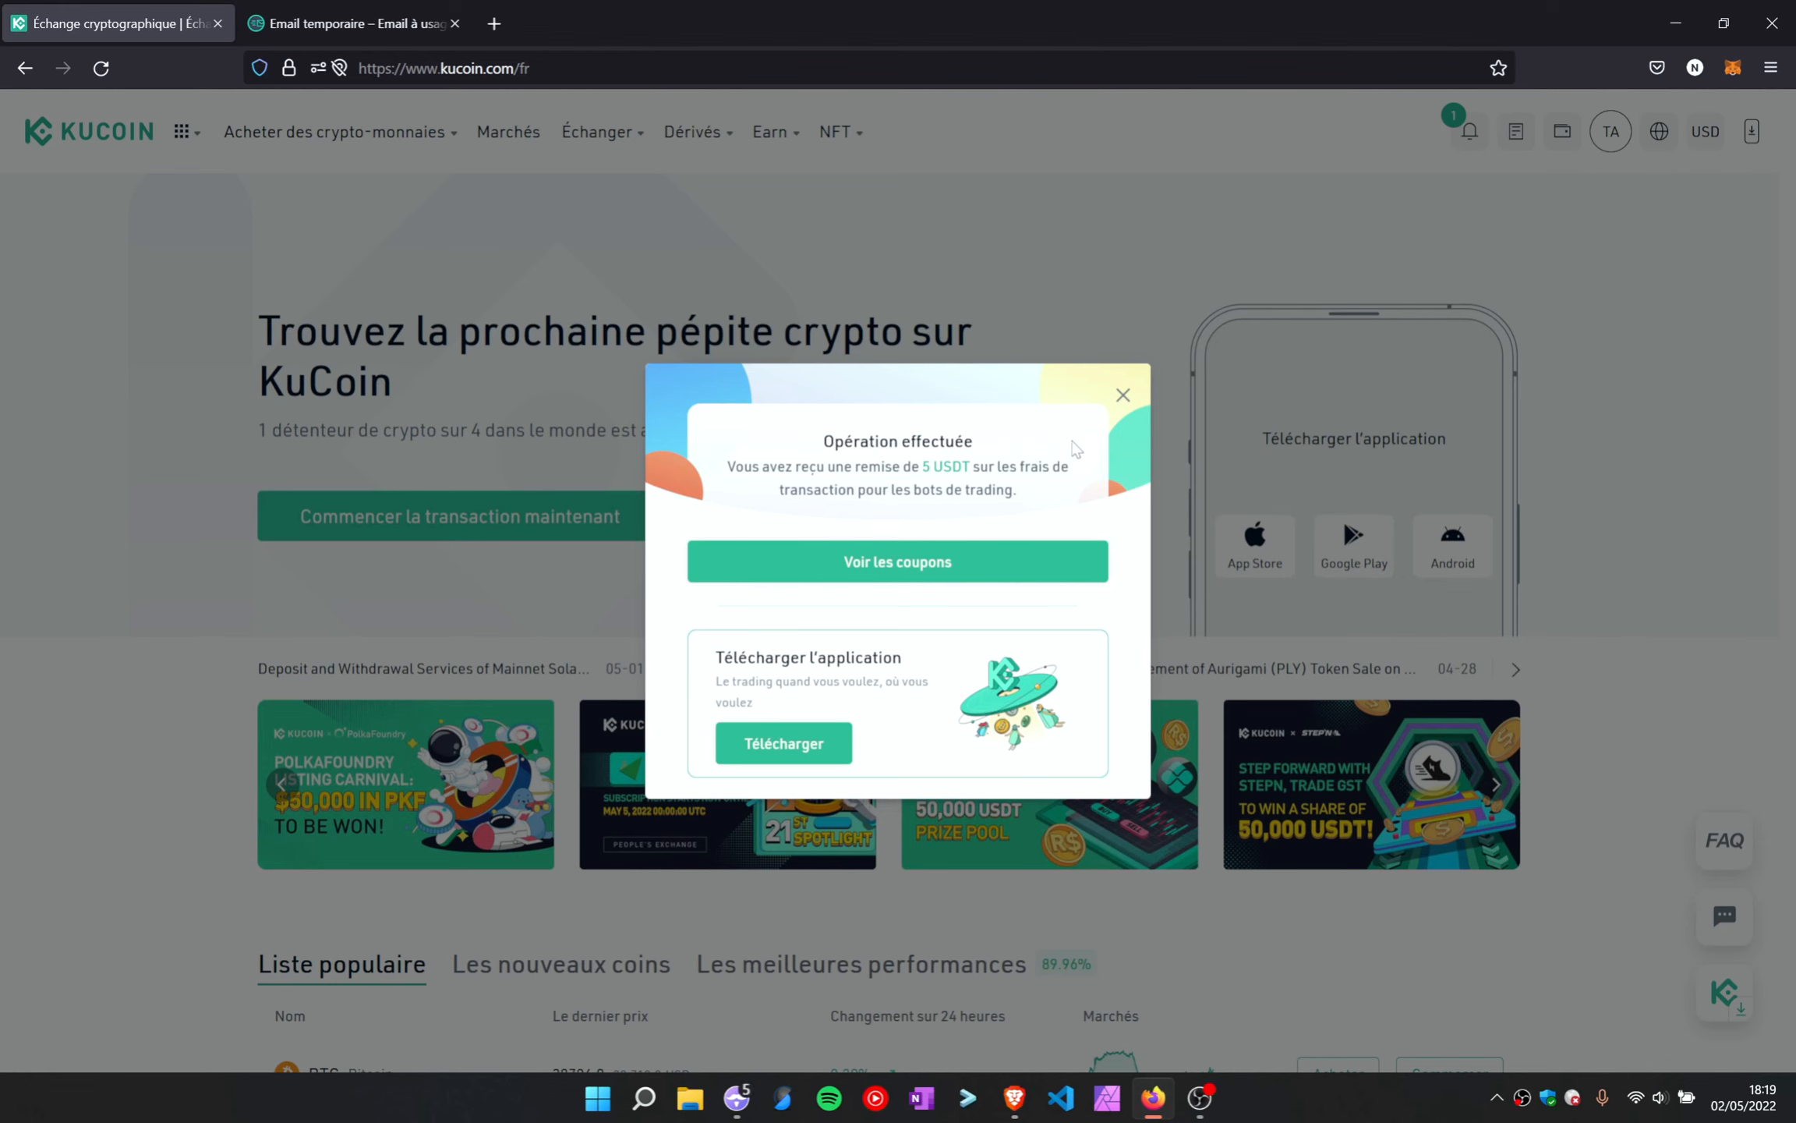
{"action": "left_click", "coordinate": [1122, 396]}
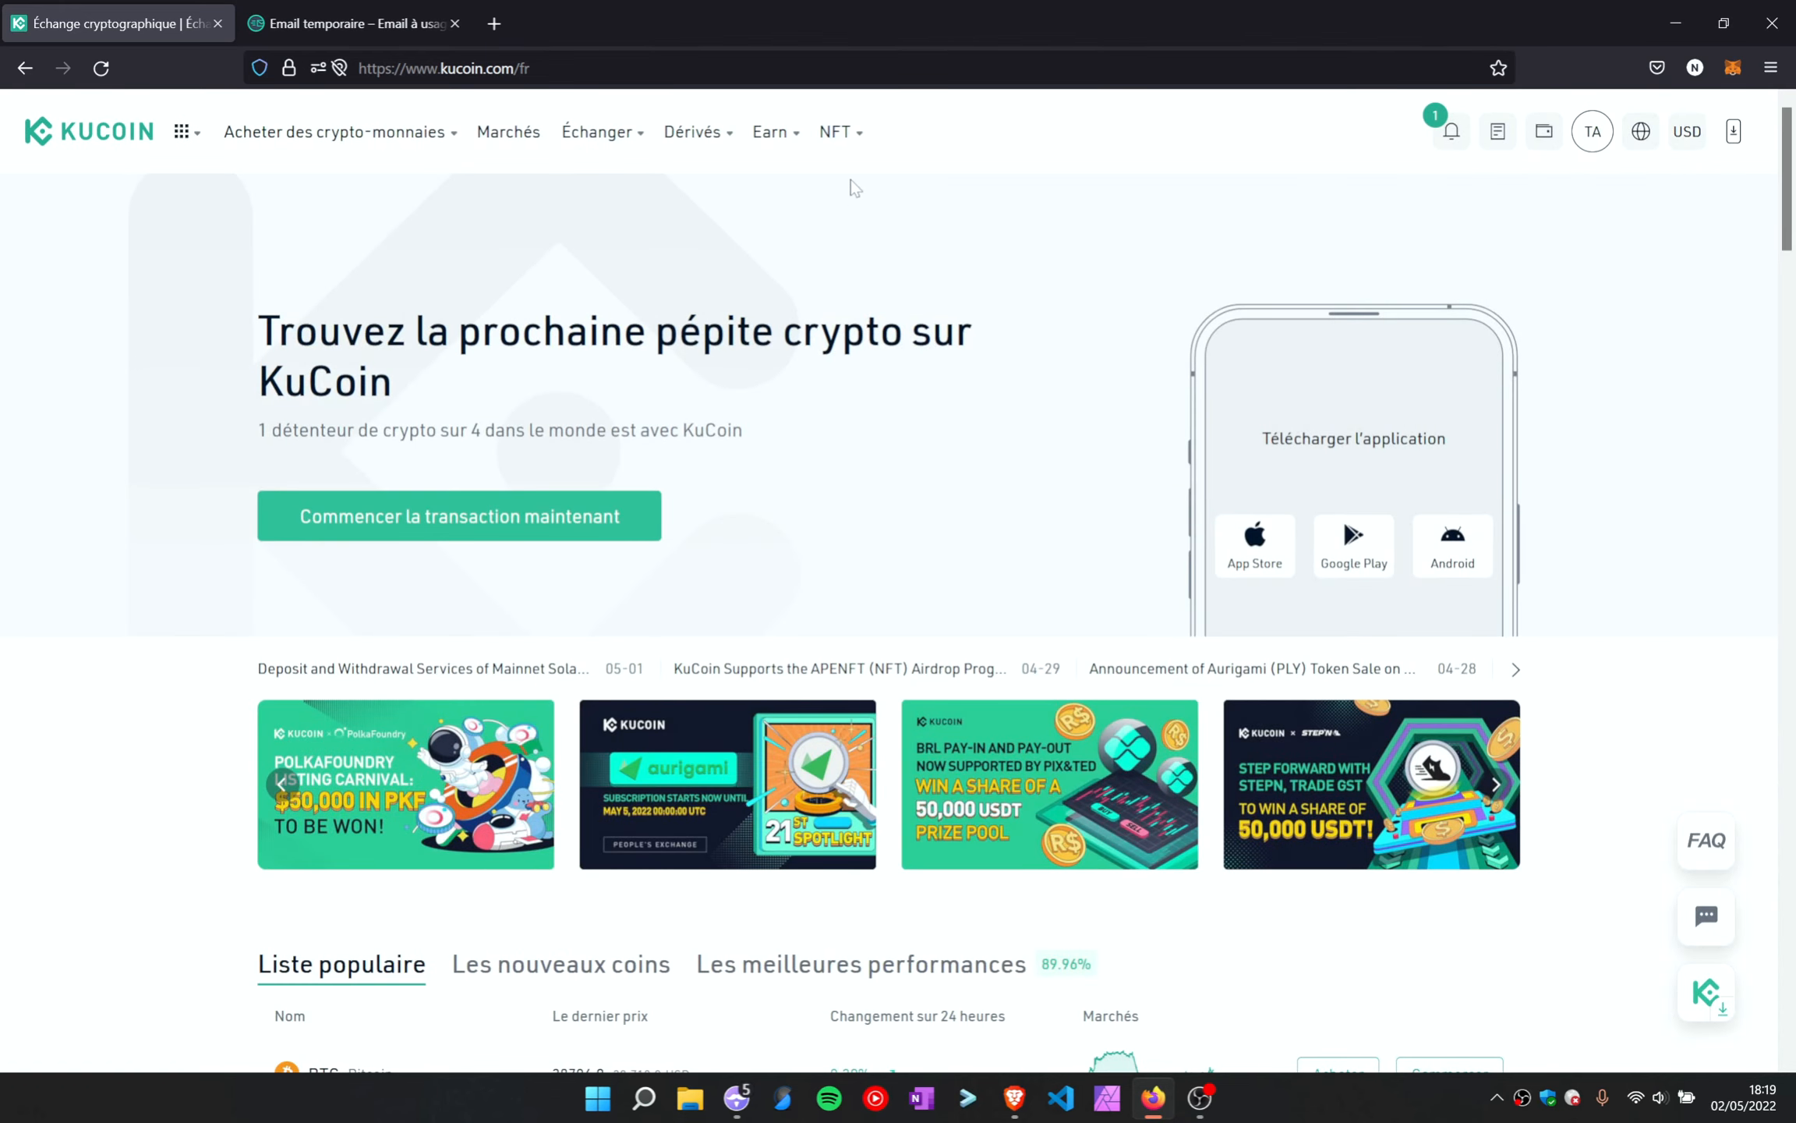
Go to the KuCoin Pool page from the Earn offerings and open the Connect to Pool account creation form
{"action": "mouse_move", "coordinate": [778, 144]}
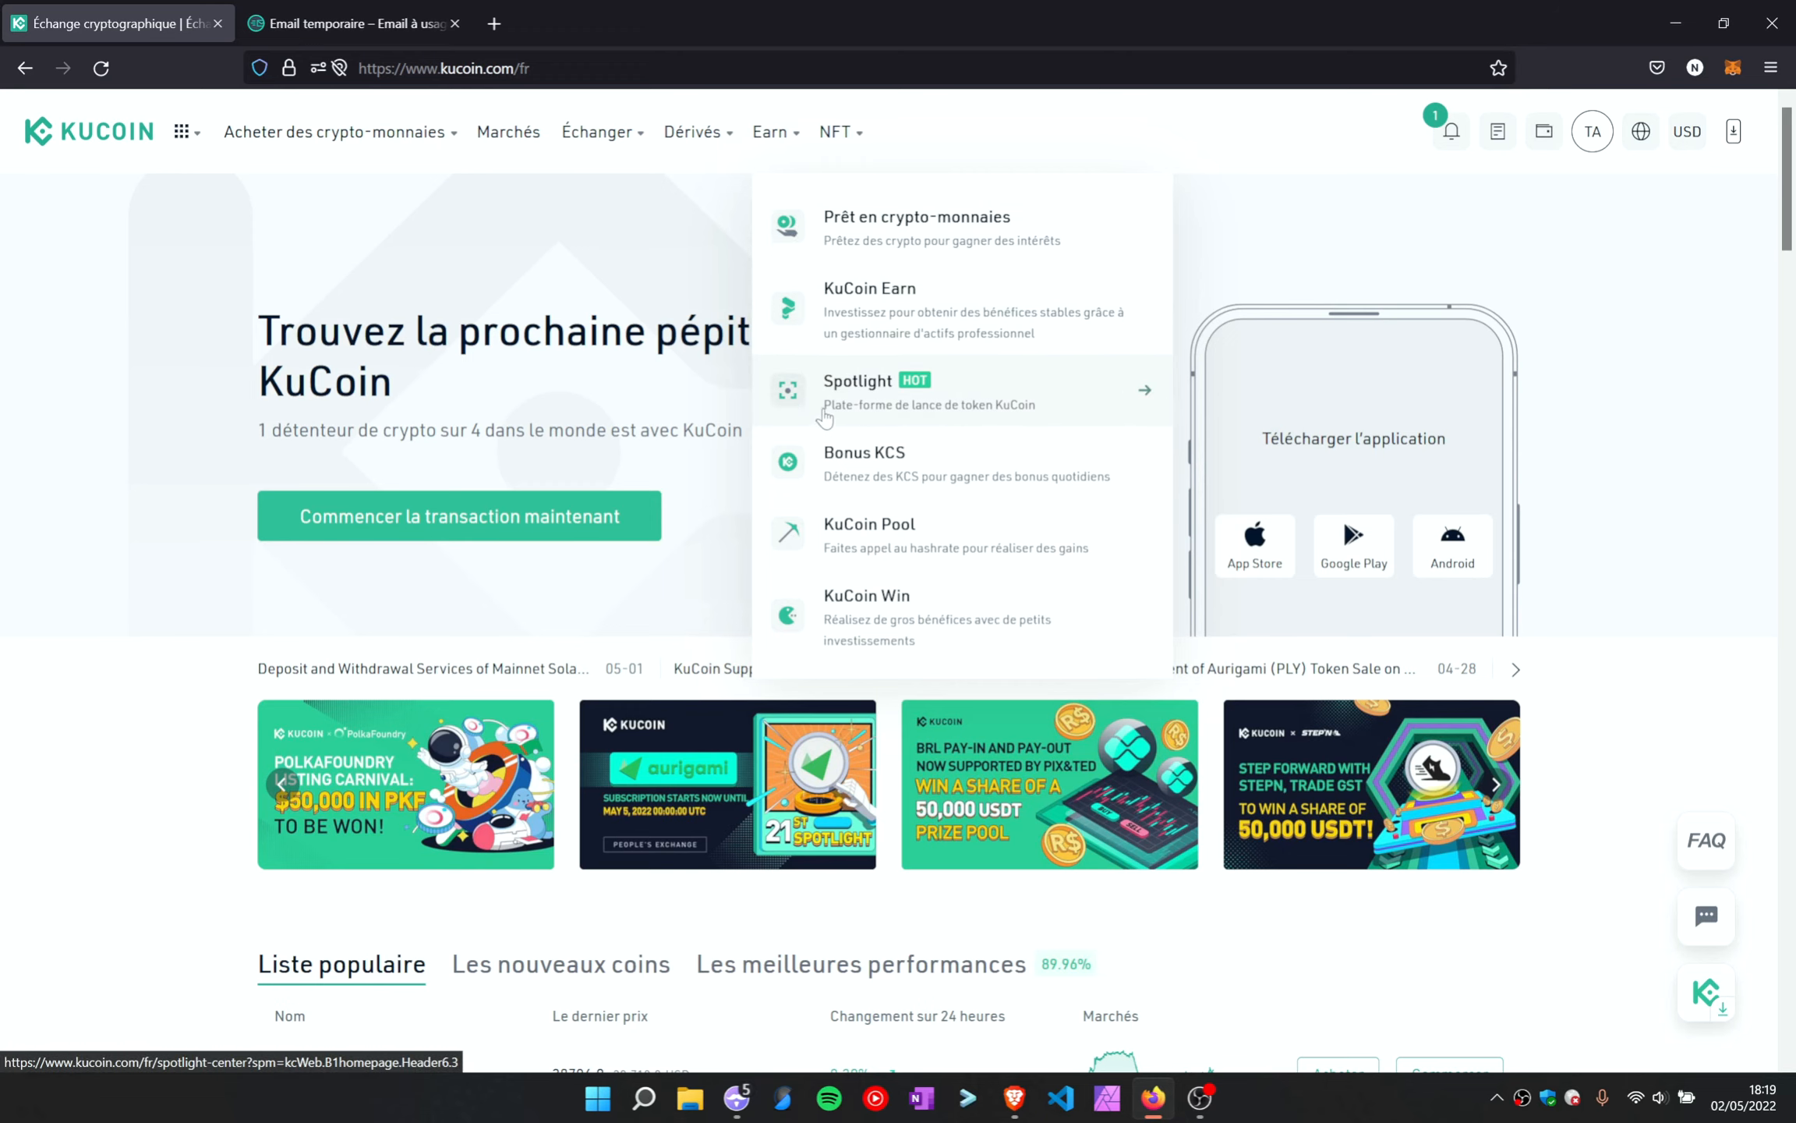
{"action": "left_click", "coordinate": [900, 537]}
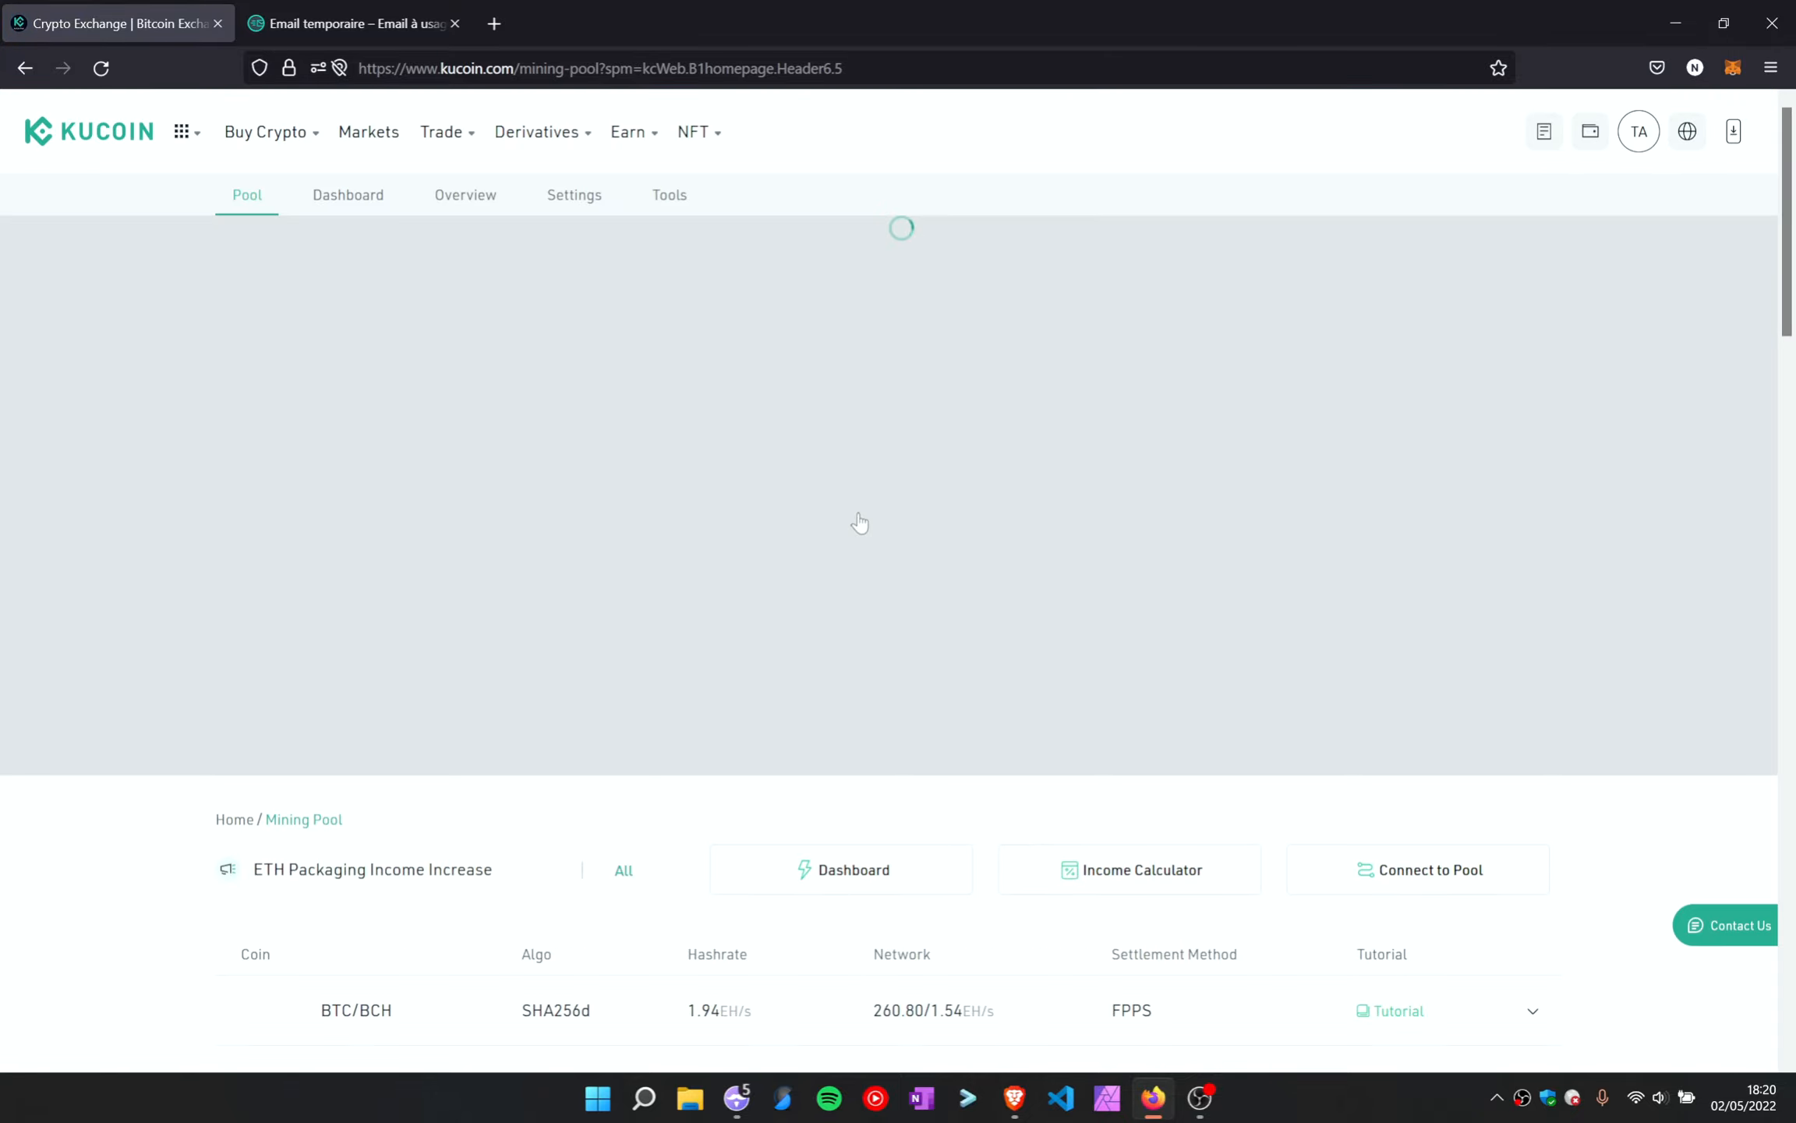
{"action": "scroll", "coordinate": [861, 558], "scroll_direction": "down", "scroll_amount": 4}
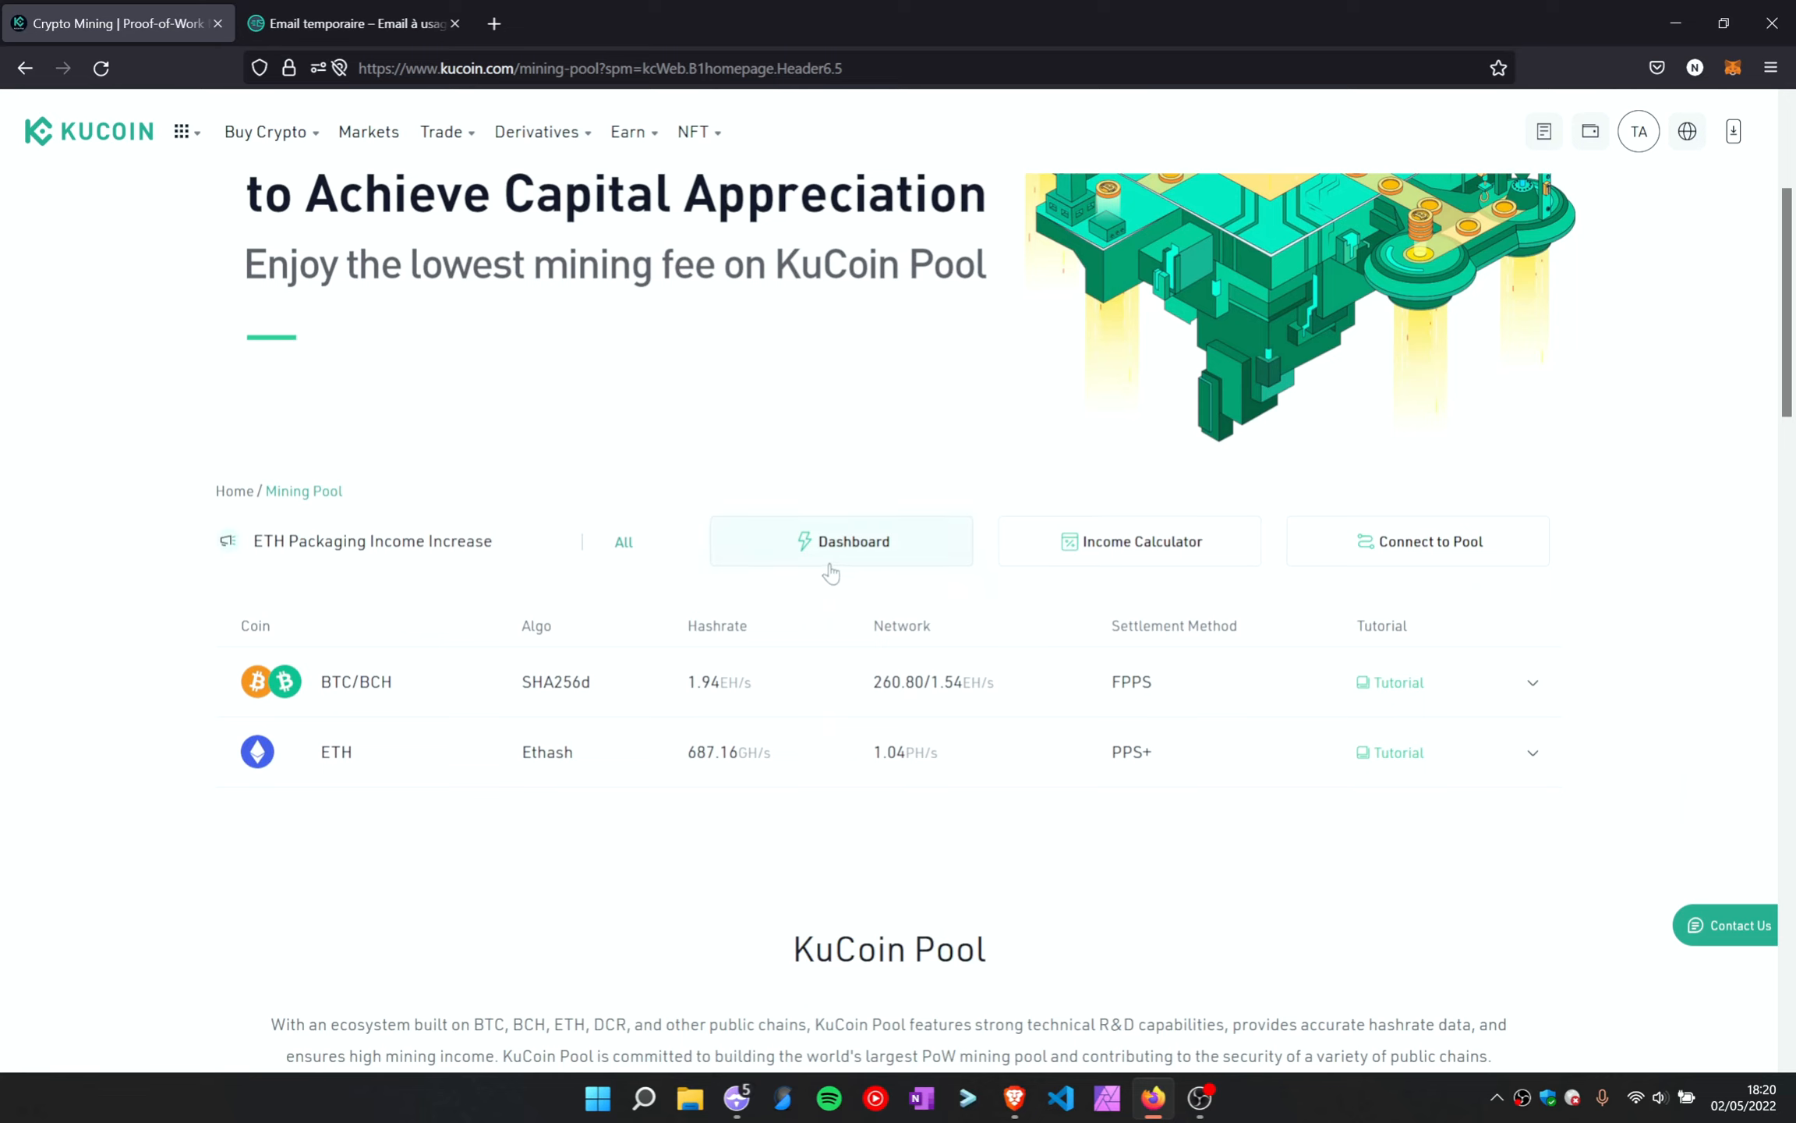
{"action": "left_click", "coordinate": [1384, 555]}
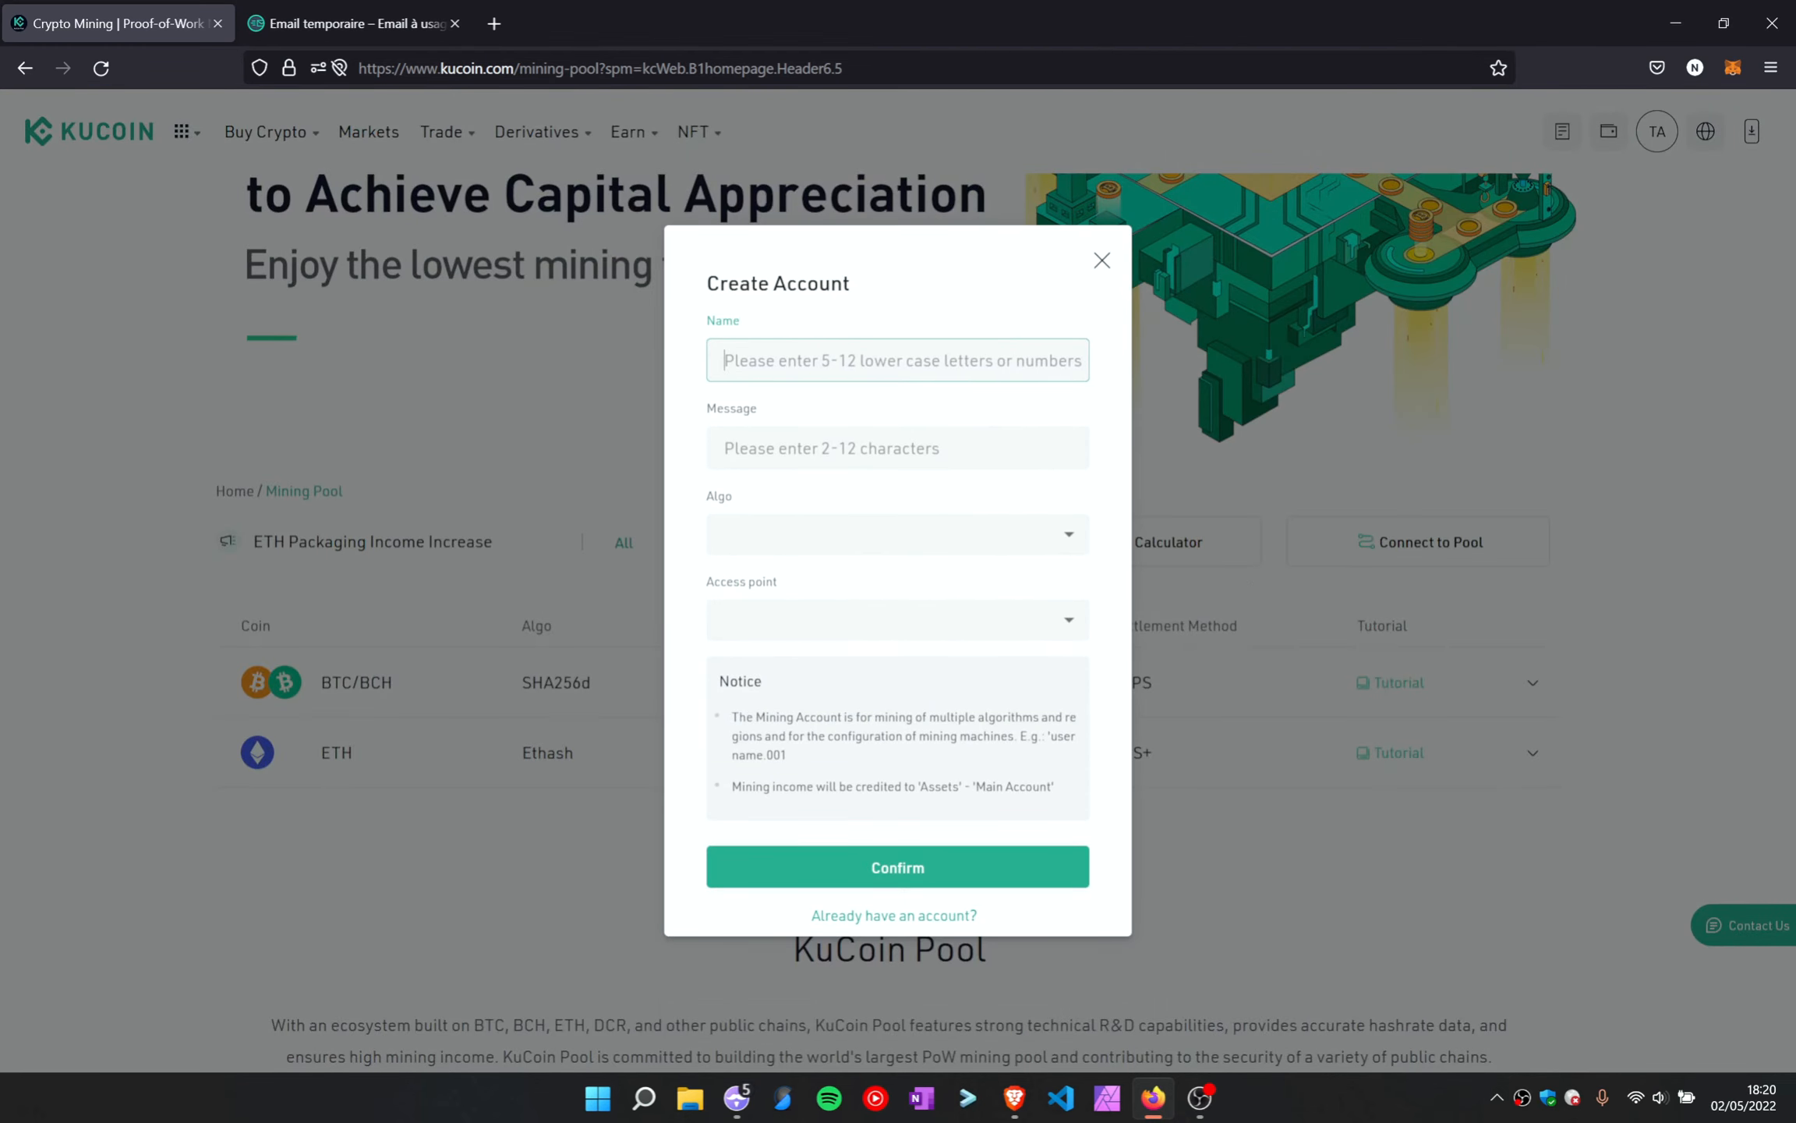
Try to name the mining account makertronickucoin
{"action": "type", "text": "mak"}
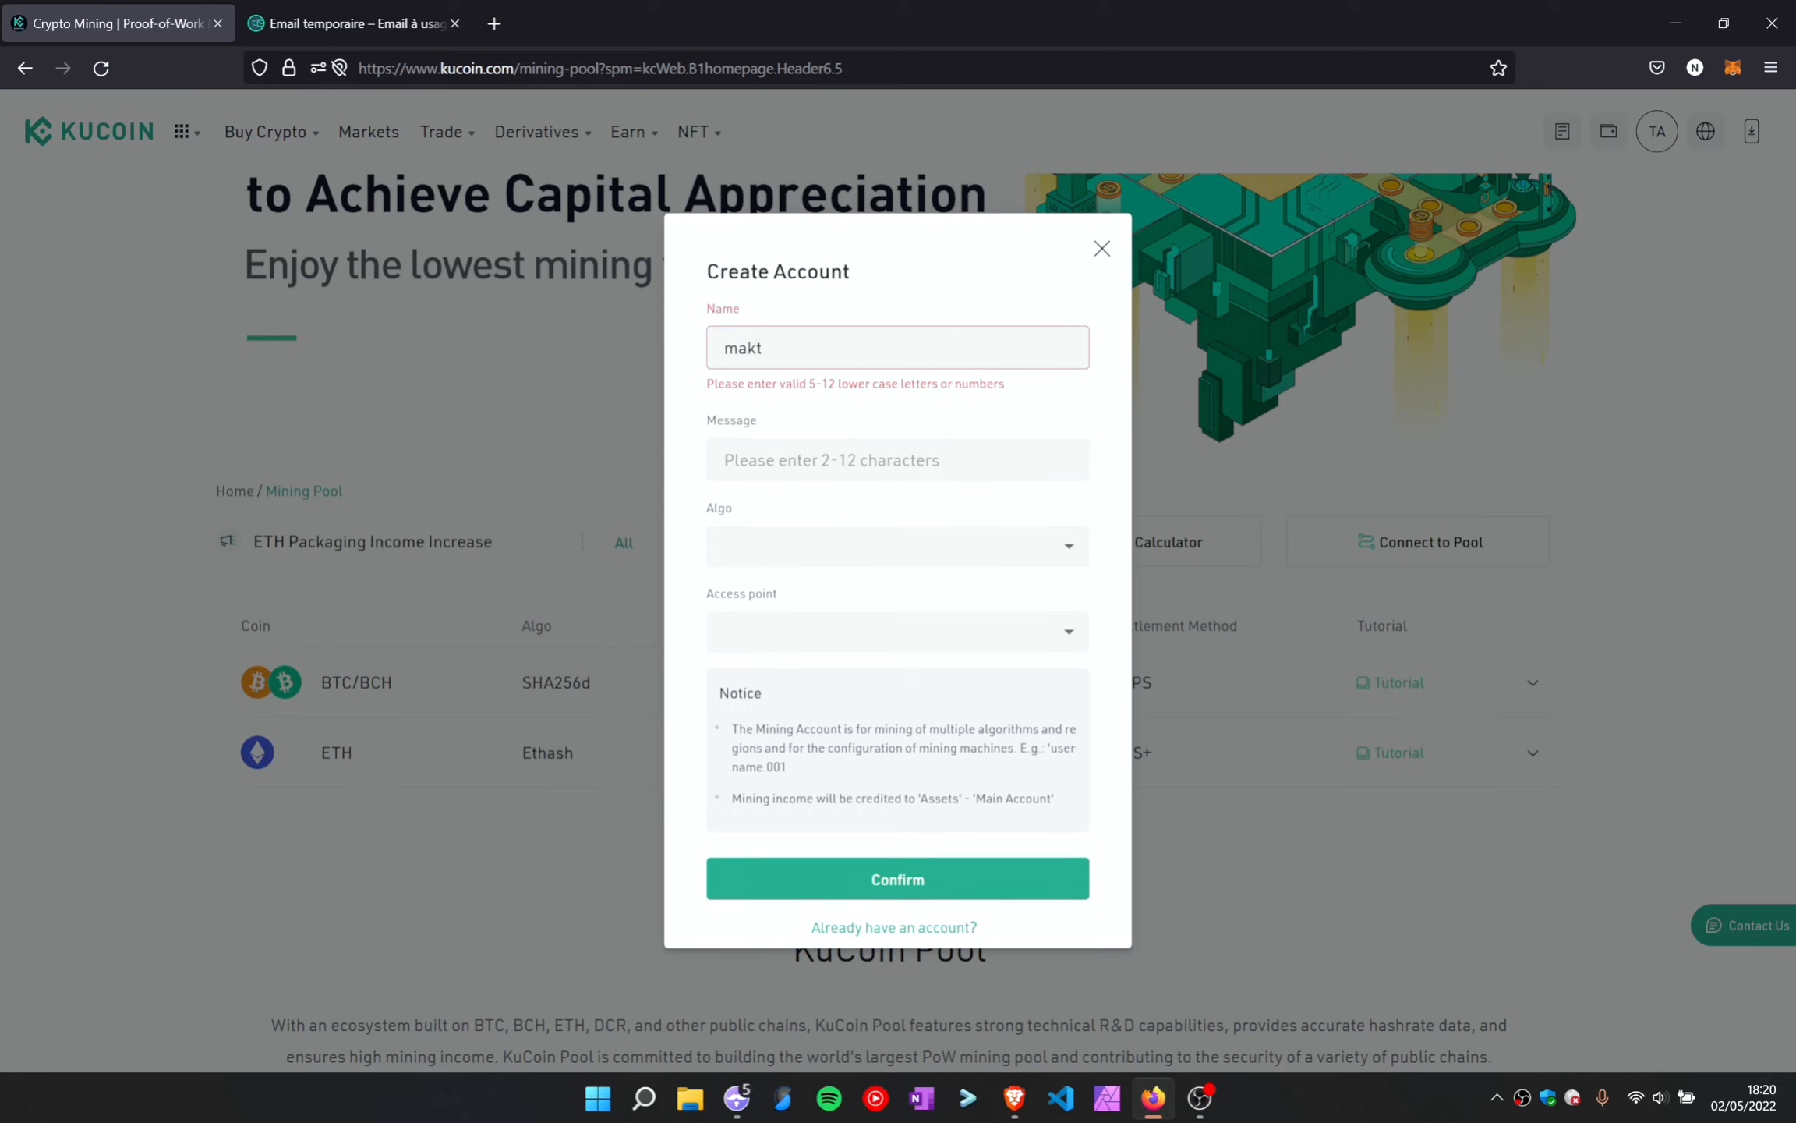
{"action": "type", "text": "ertronic"}
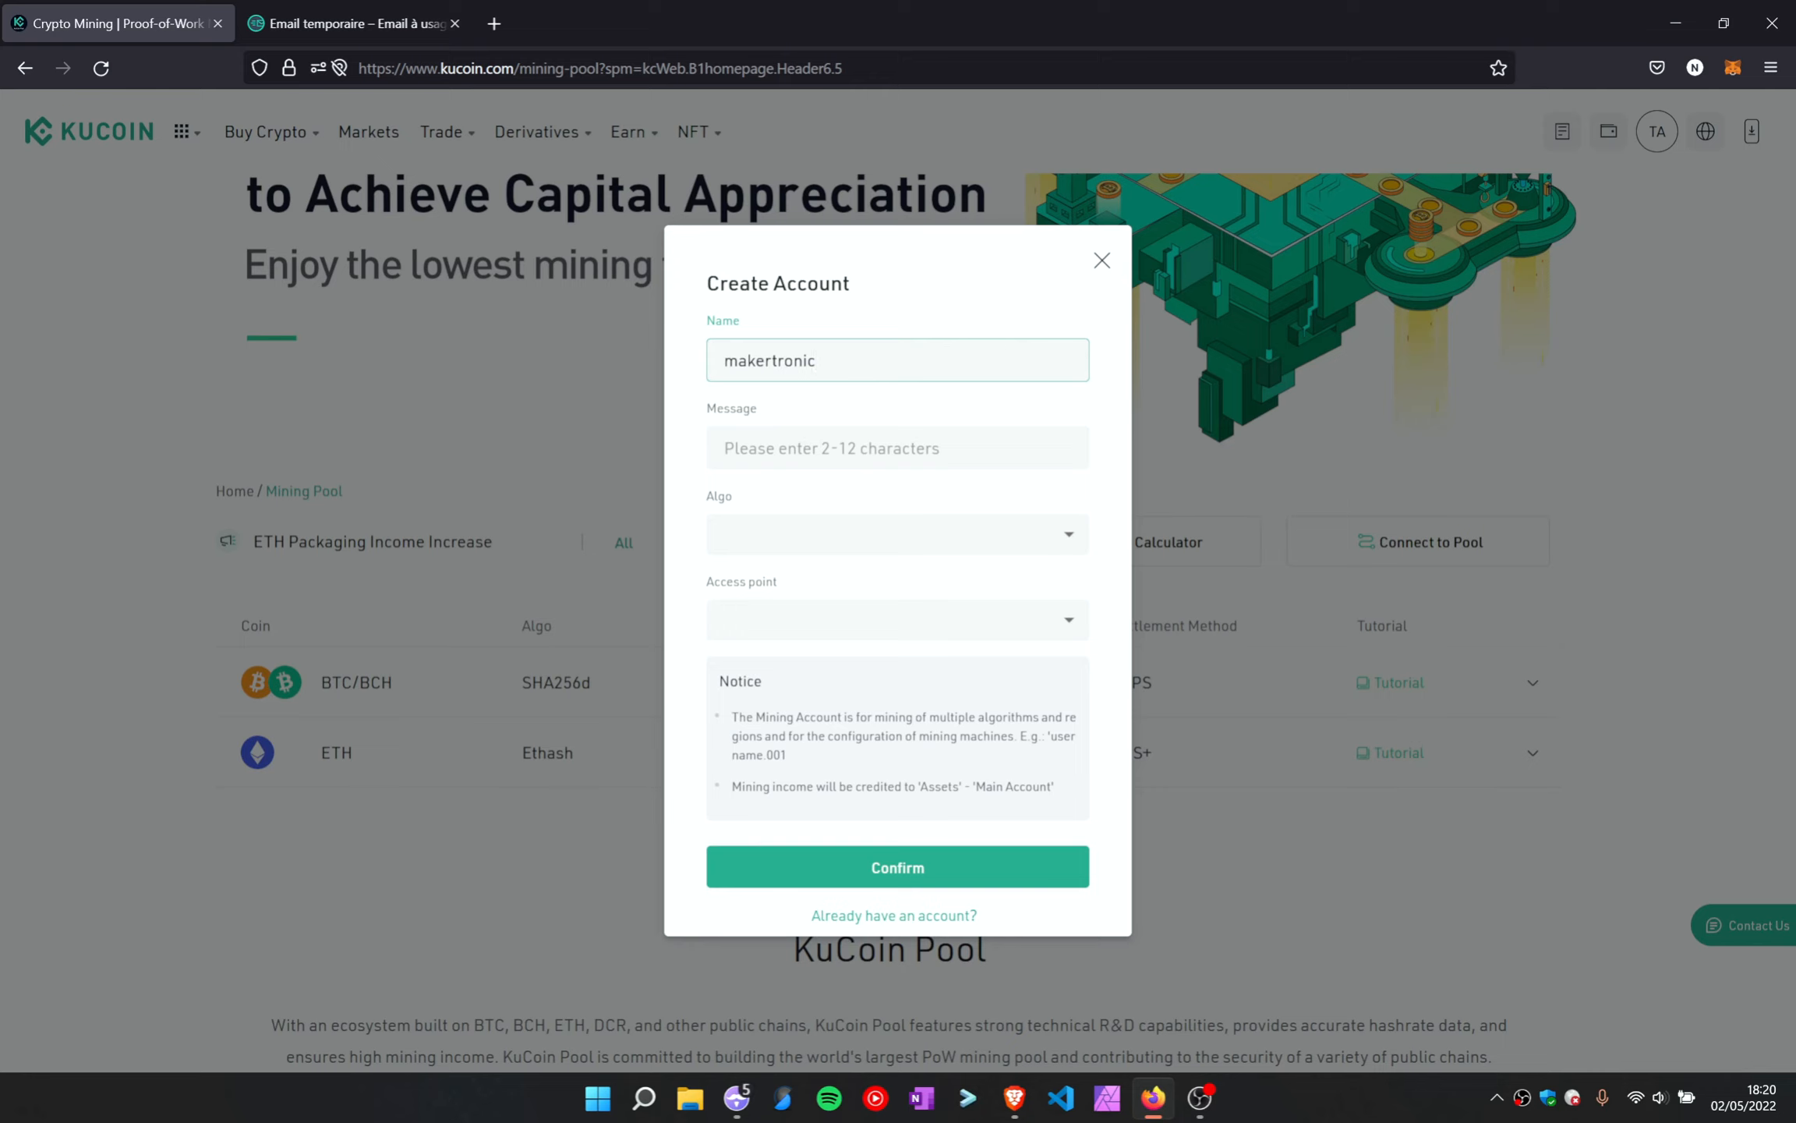
{"action": "type", "text": "kucoin,"}
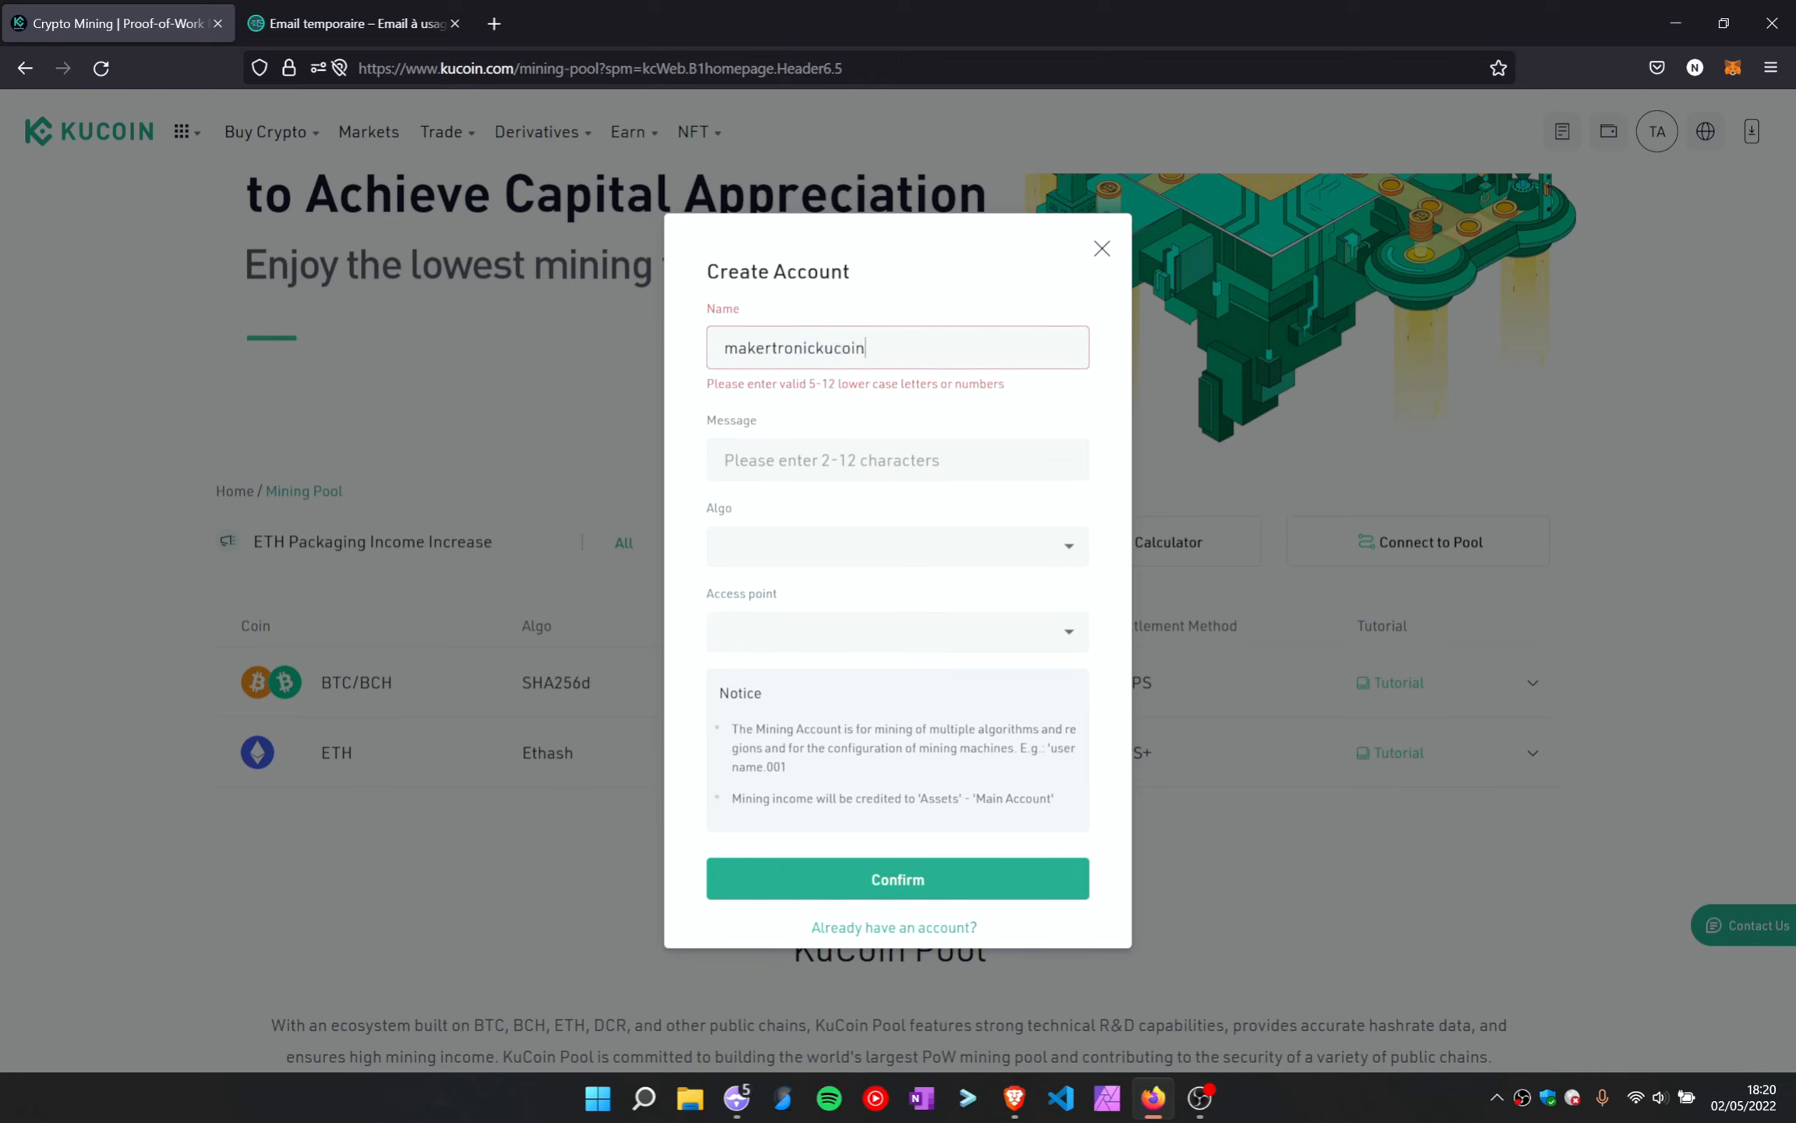
{"action": "key", "text": "Tab"}
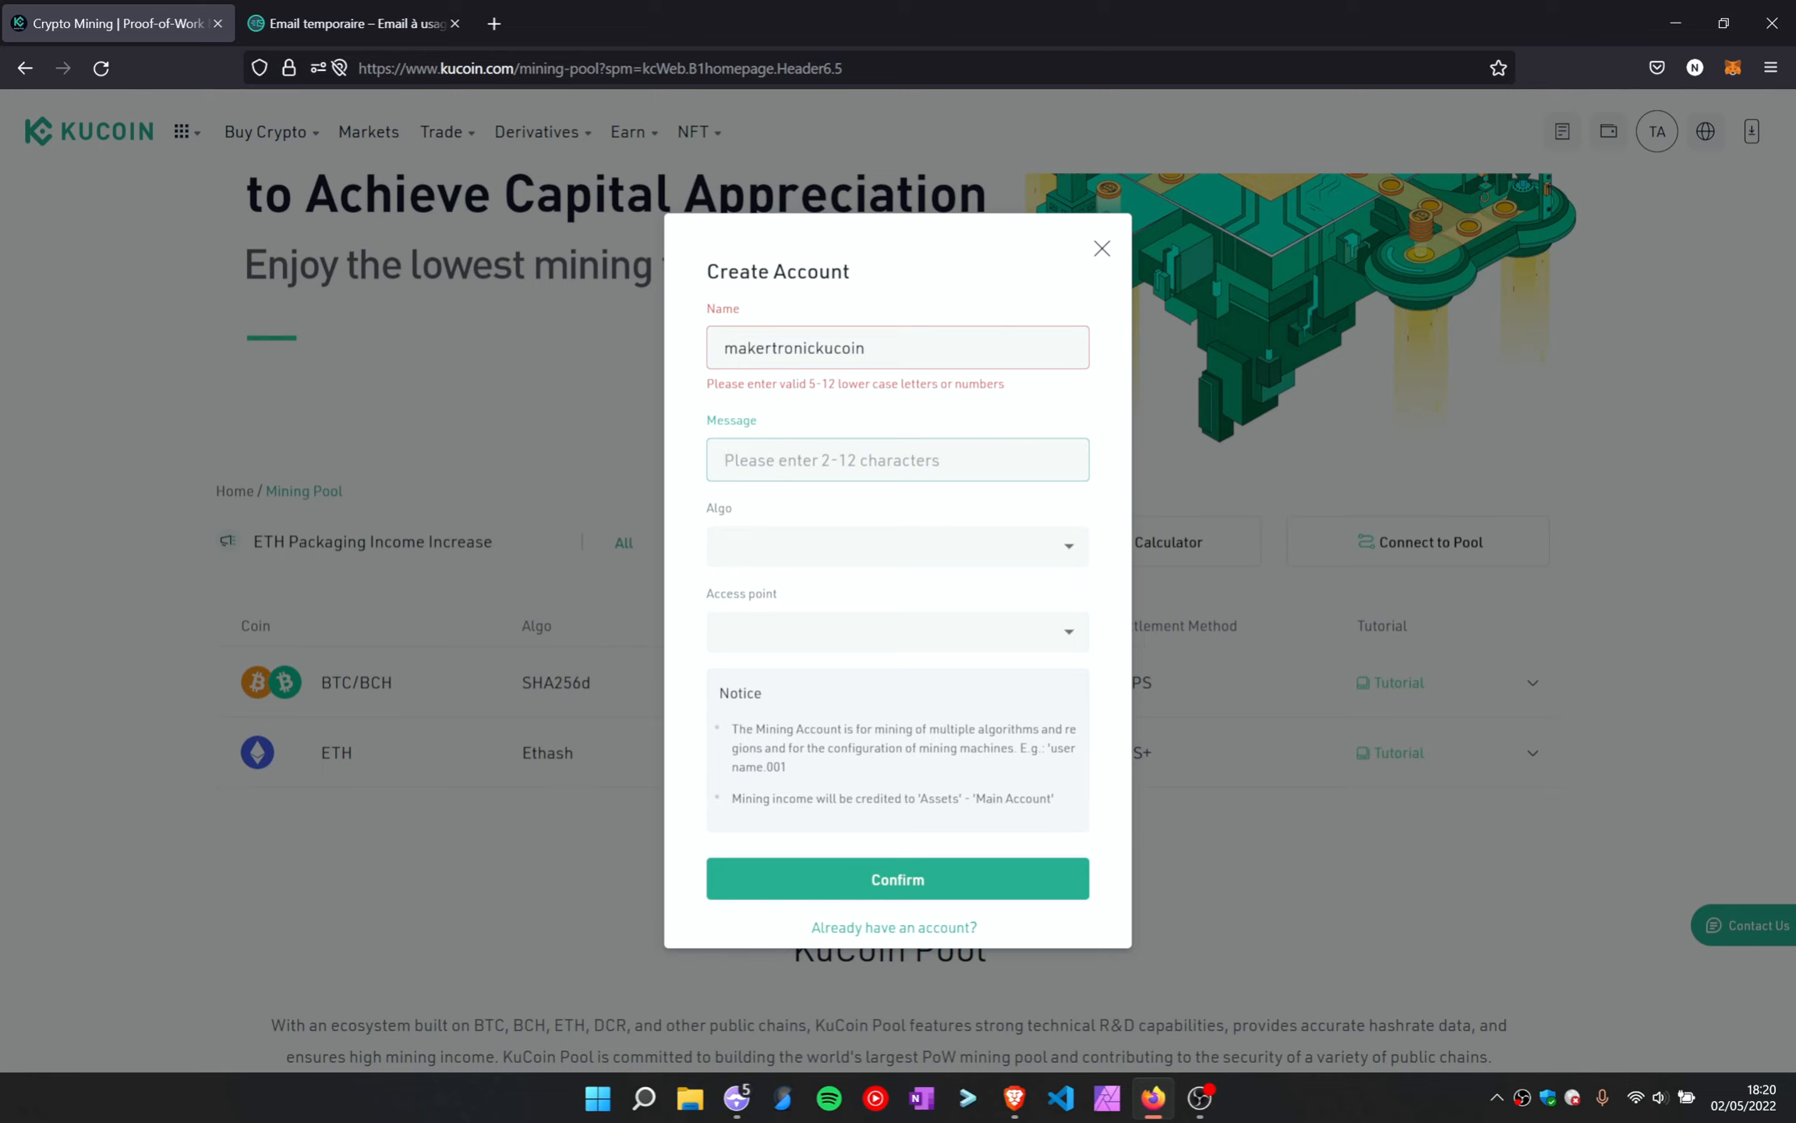
Replace the mining account name with makertronicv
{"action": "left_click_drag", "start_coordinate": [867, 348], "coordinate": [672, 341]}
{"action": "key", "text": "BackSpace"}
{"action": "type", "text": "mk"}
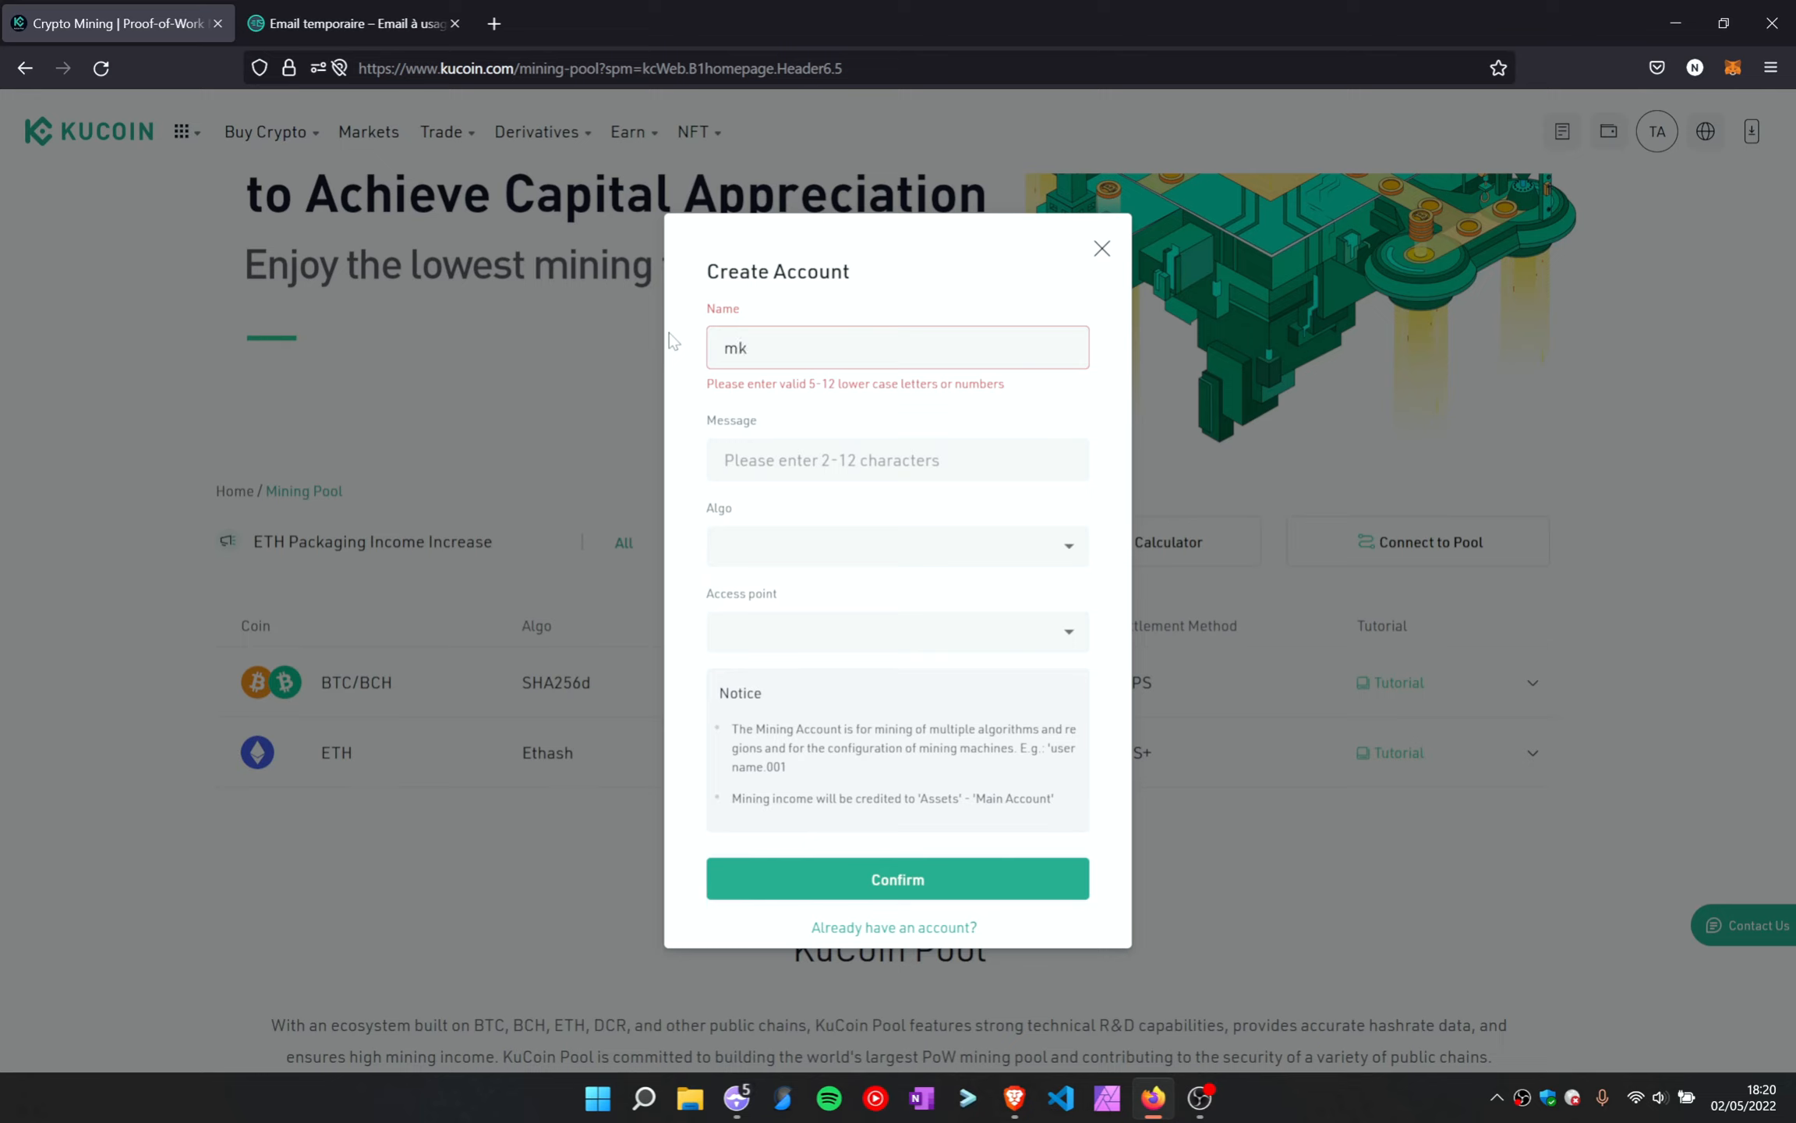
{"action": "key", "text": "BackSpace"}
{"action": "type", "text": "akertroni"}
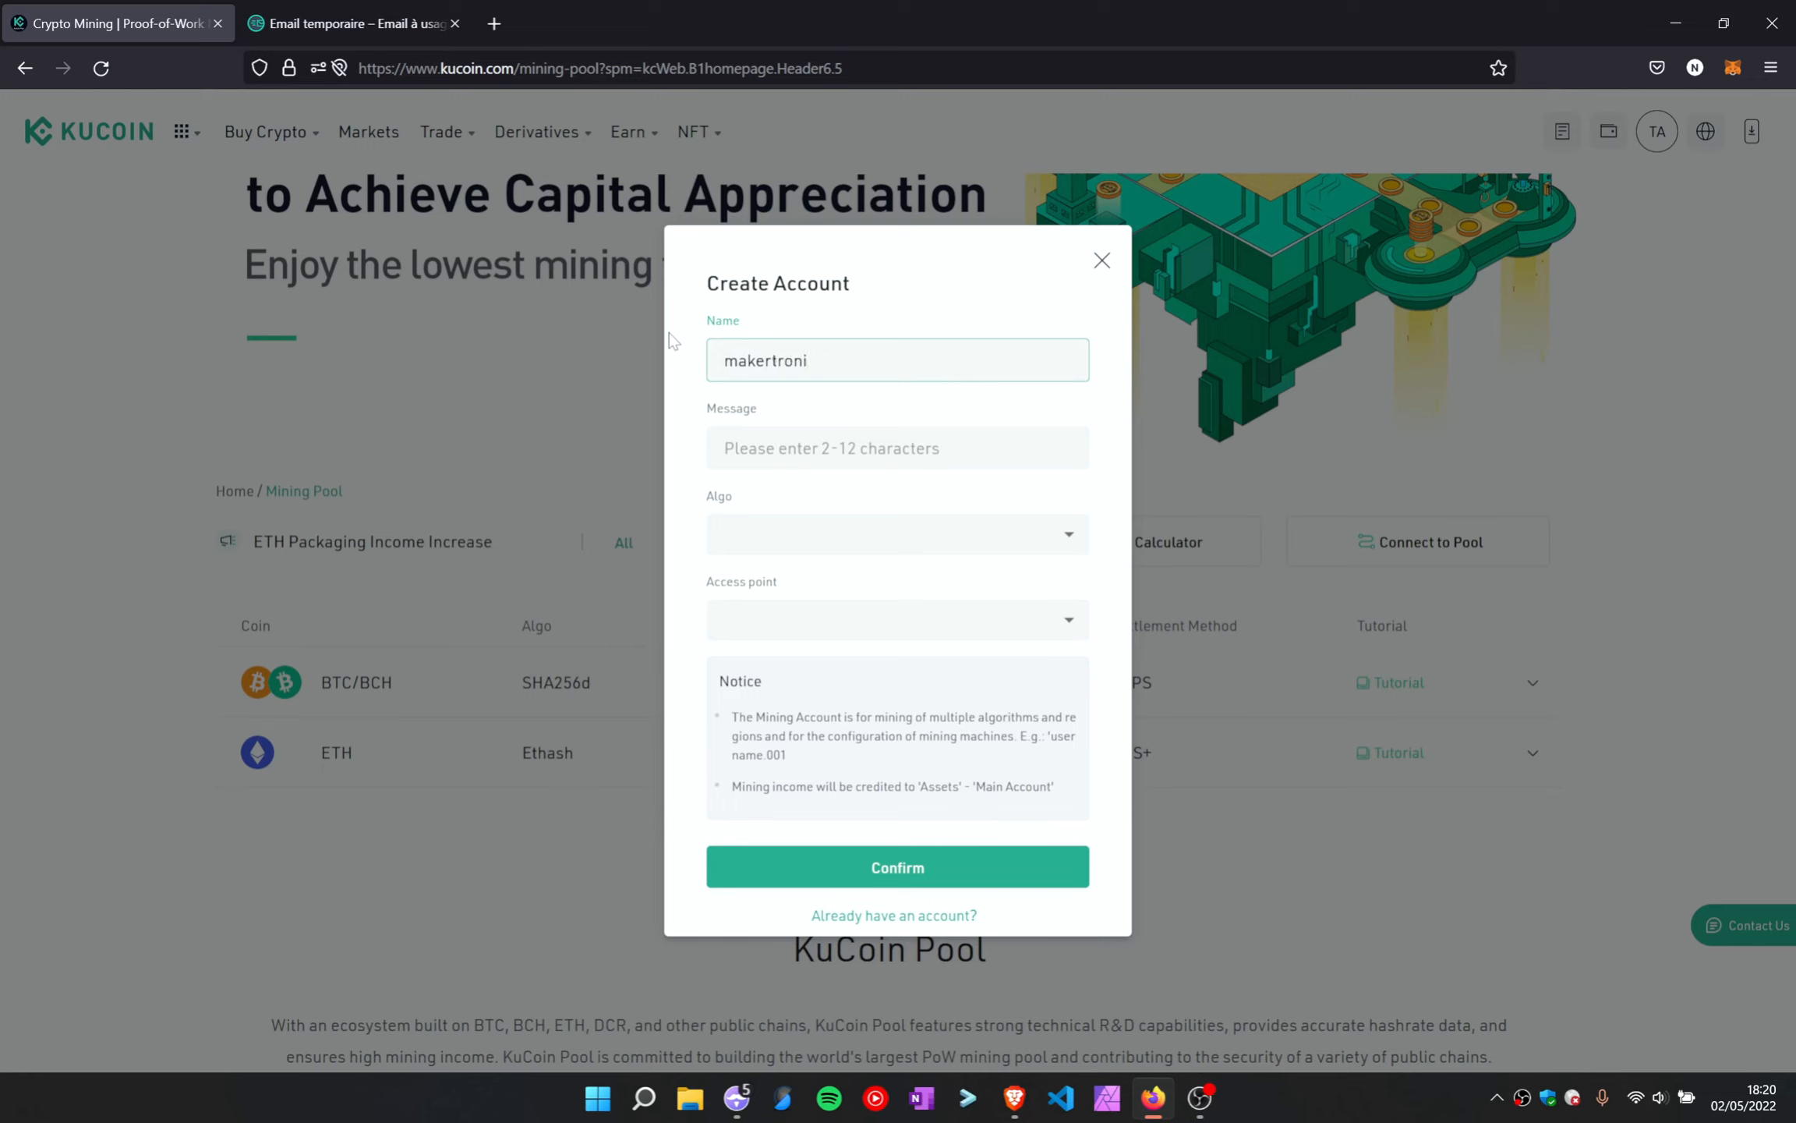
{"action": "type", "text": "xcv"}
Complete the mining account form with the message "demo video", the Ethash algorithm and the 通用 access point
{"action": "left_click", "coordinate": [801, 456]}
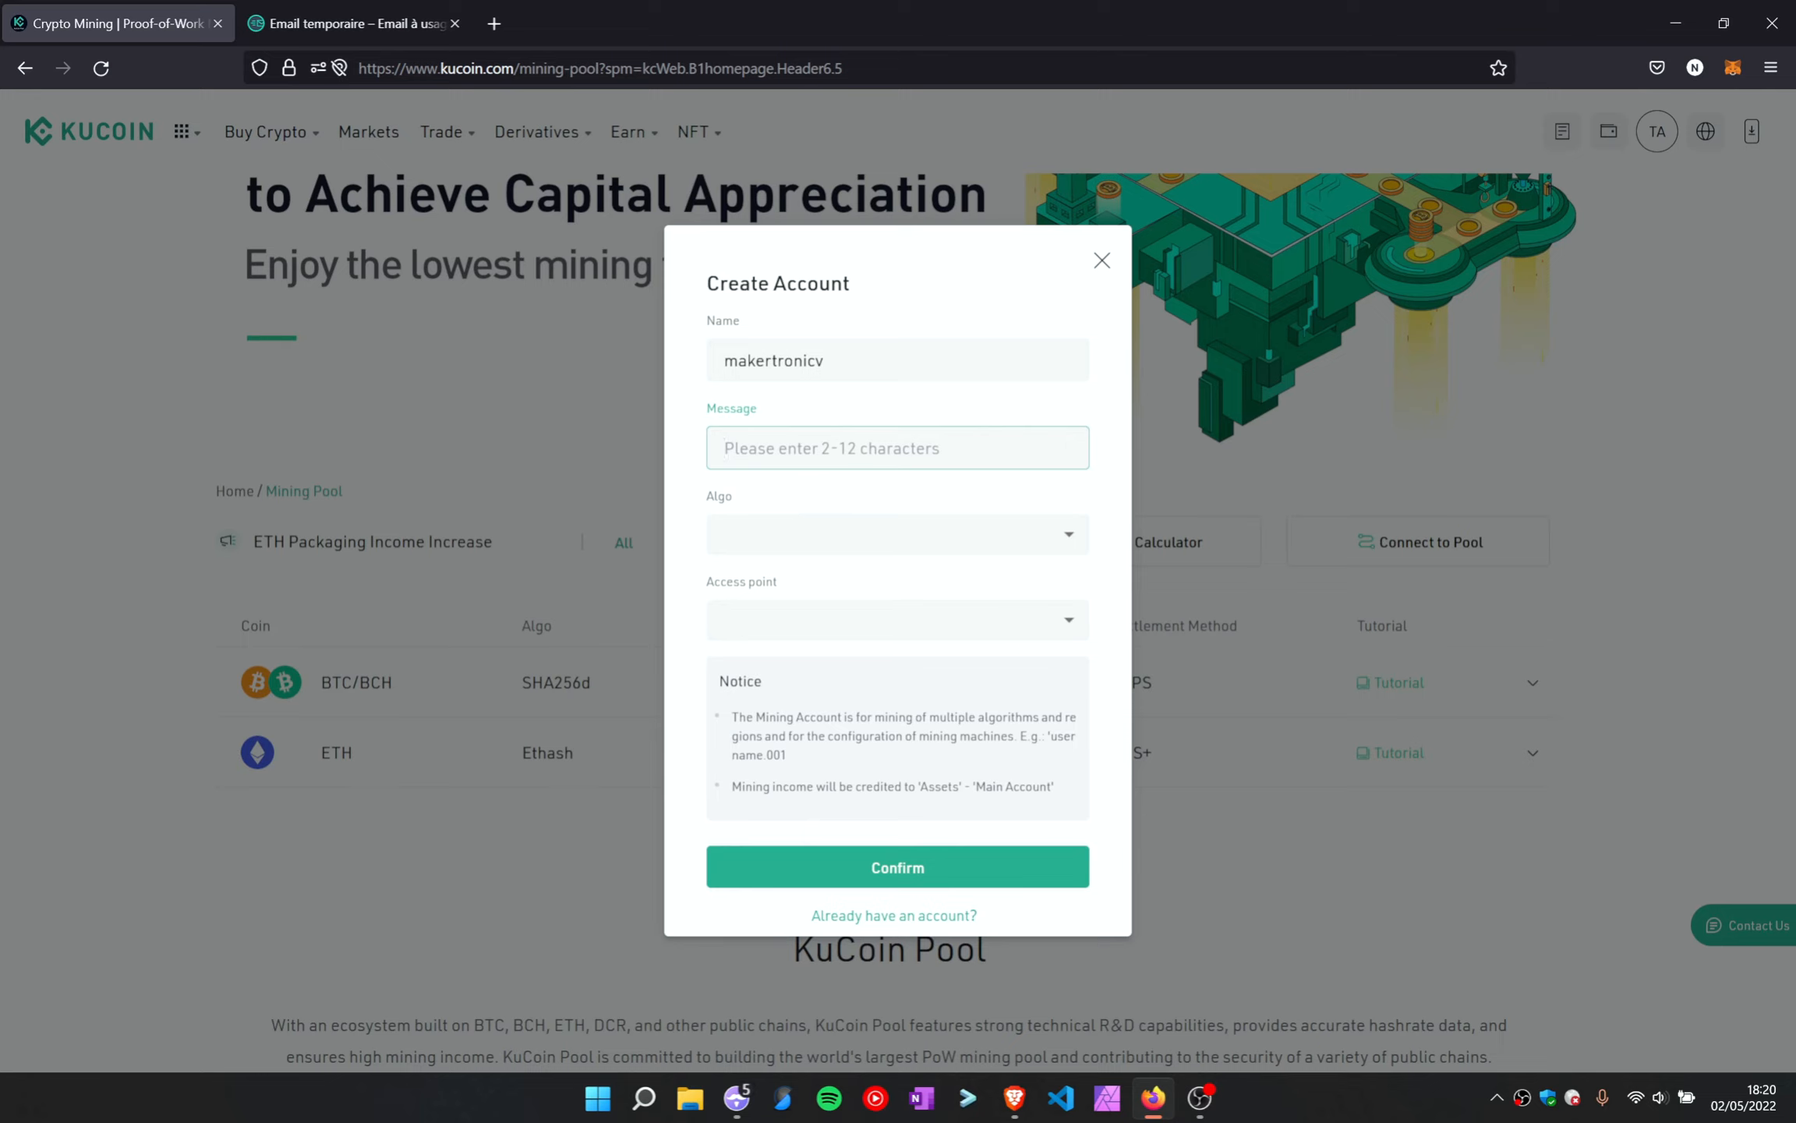
{"action": "type", "text": "demo video"}
{"action": "left_click", "coordinate": [881, 538]}
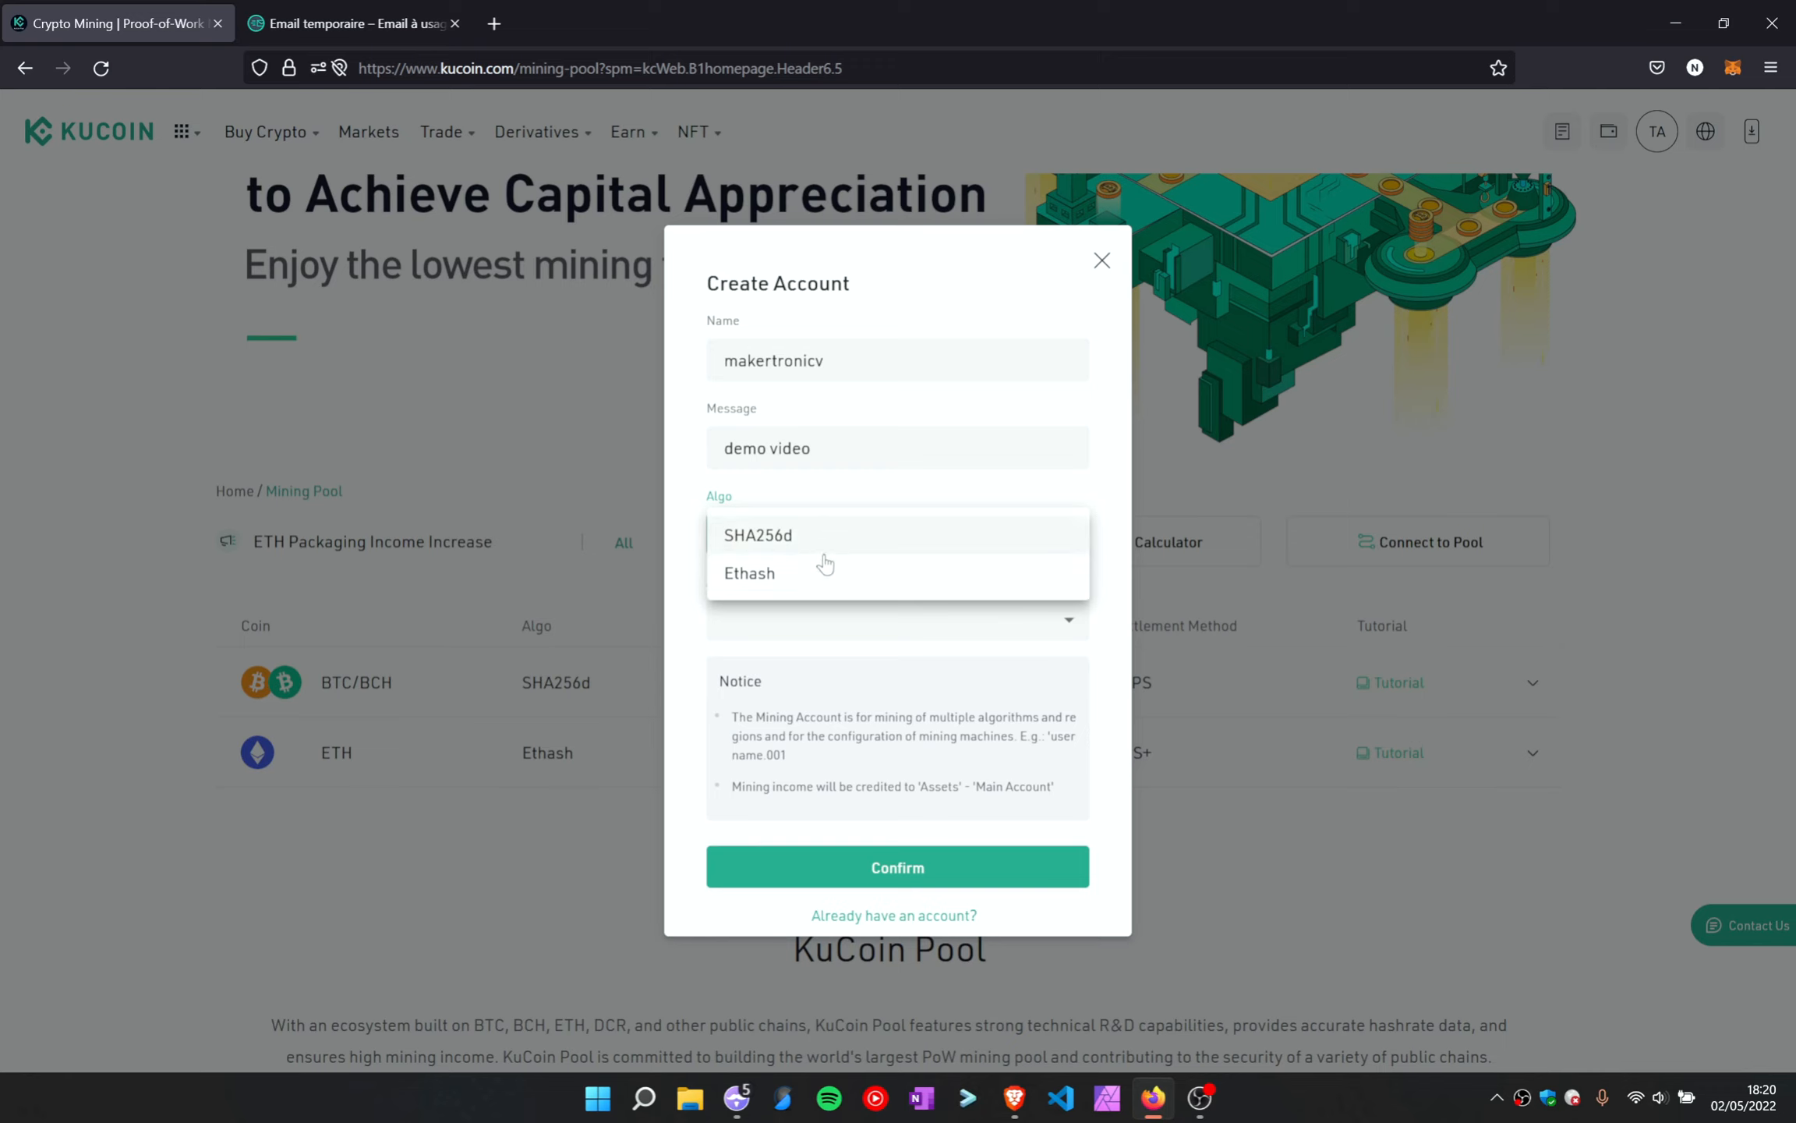
{"action": "left_click", "coordinate": [807, 583]}
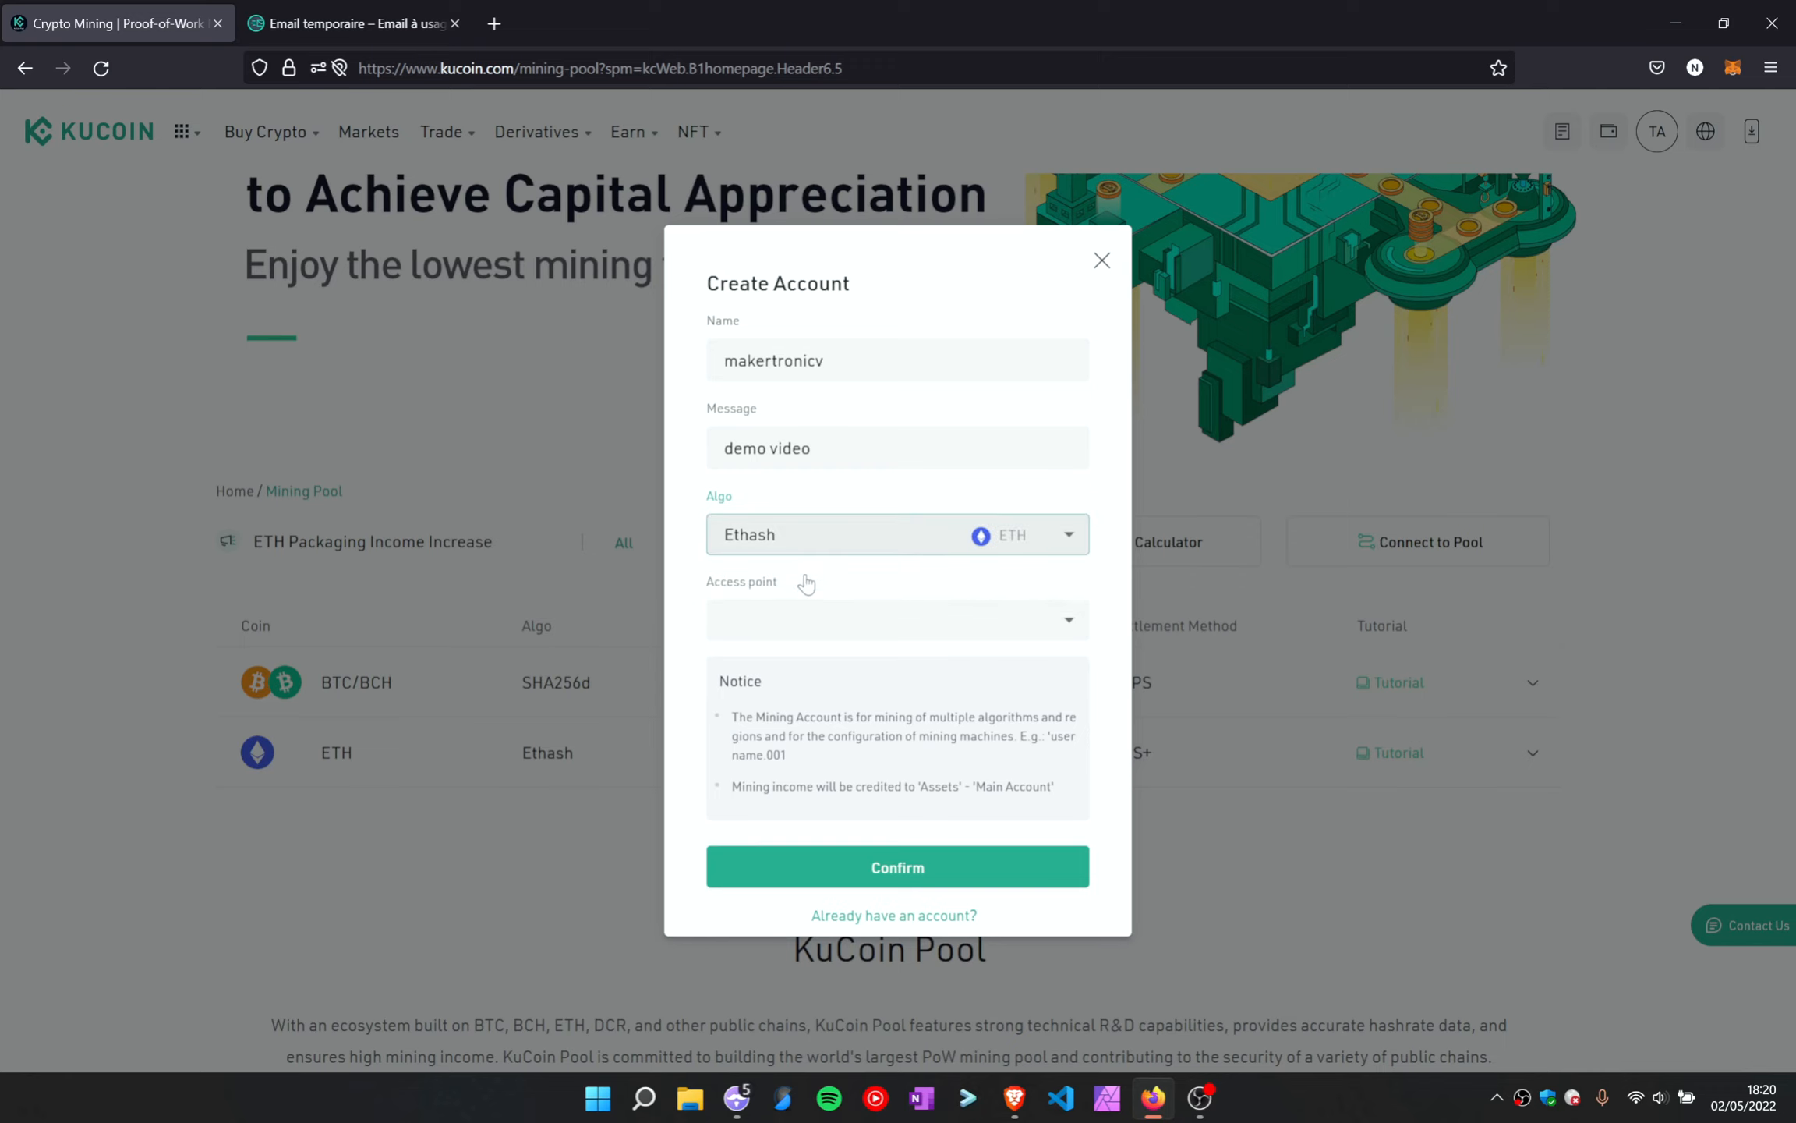
{"action": "left_click", "coordinate": [863, 635]}
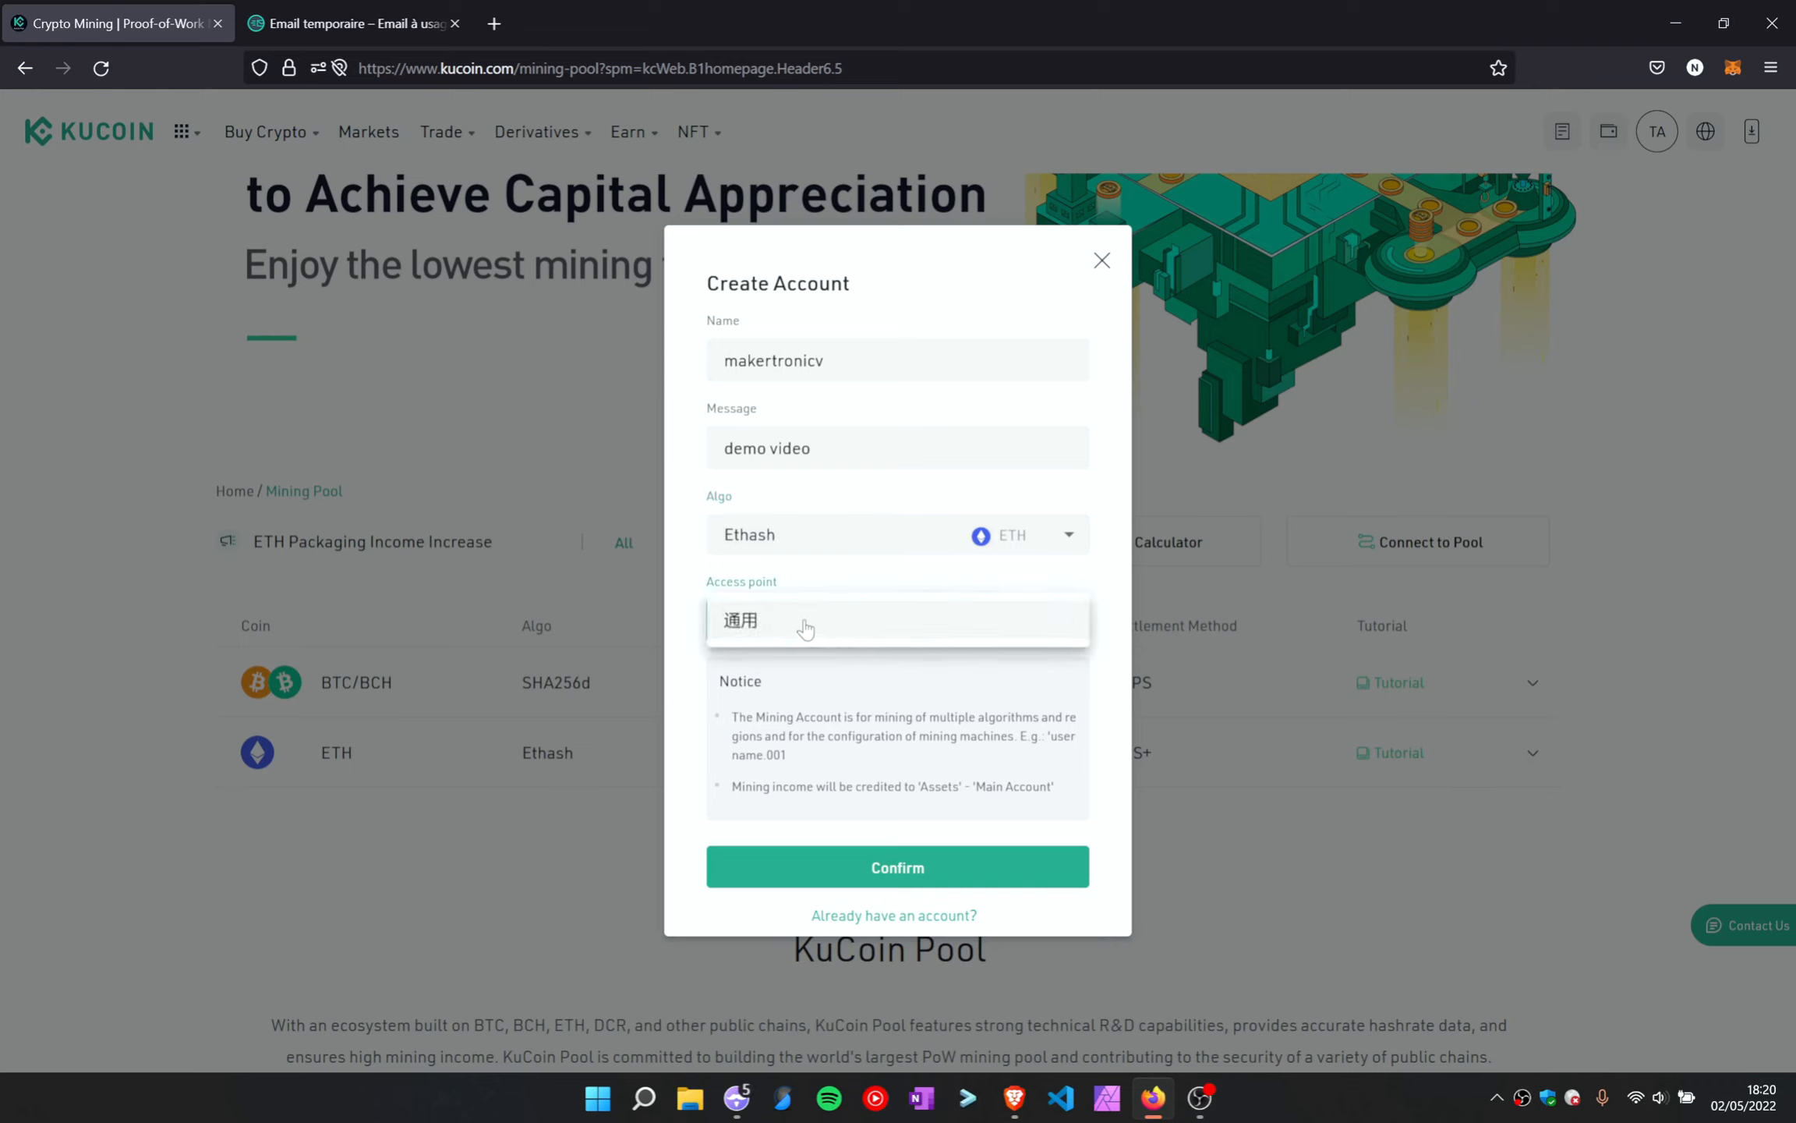
{"action": "left_click", "coordinate": [770, 627]}
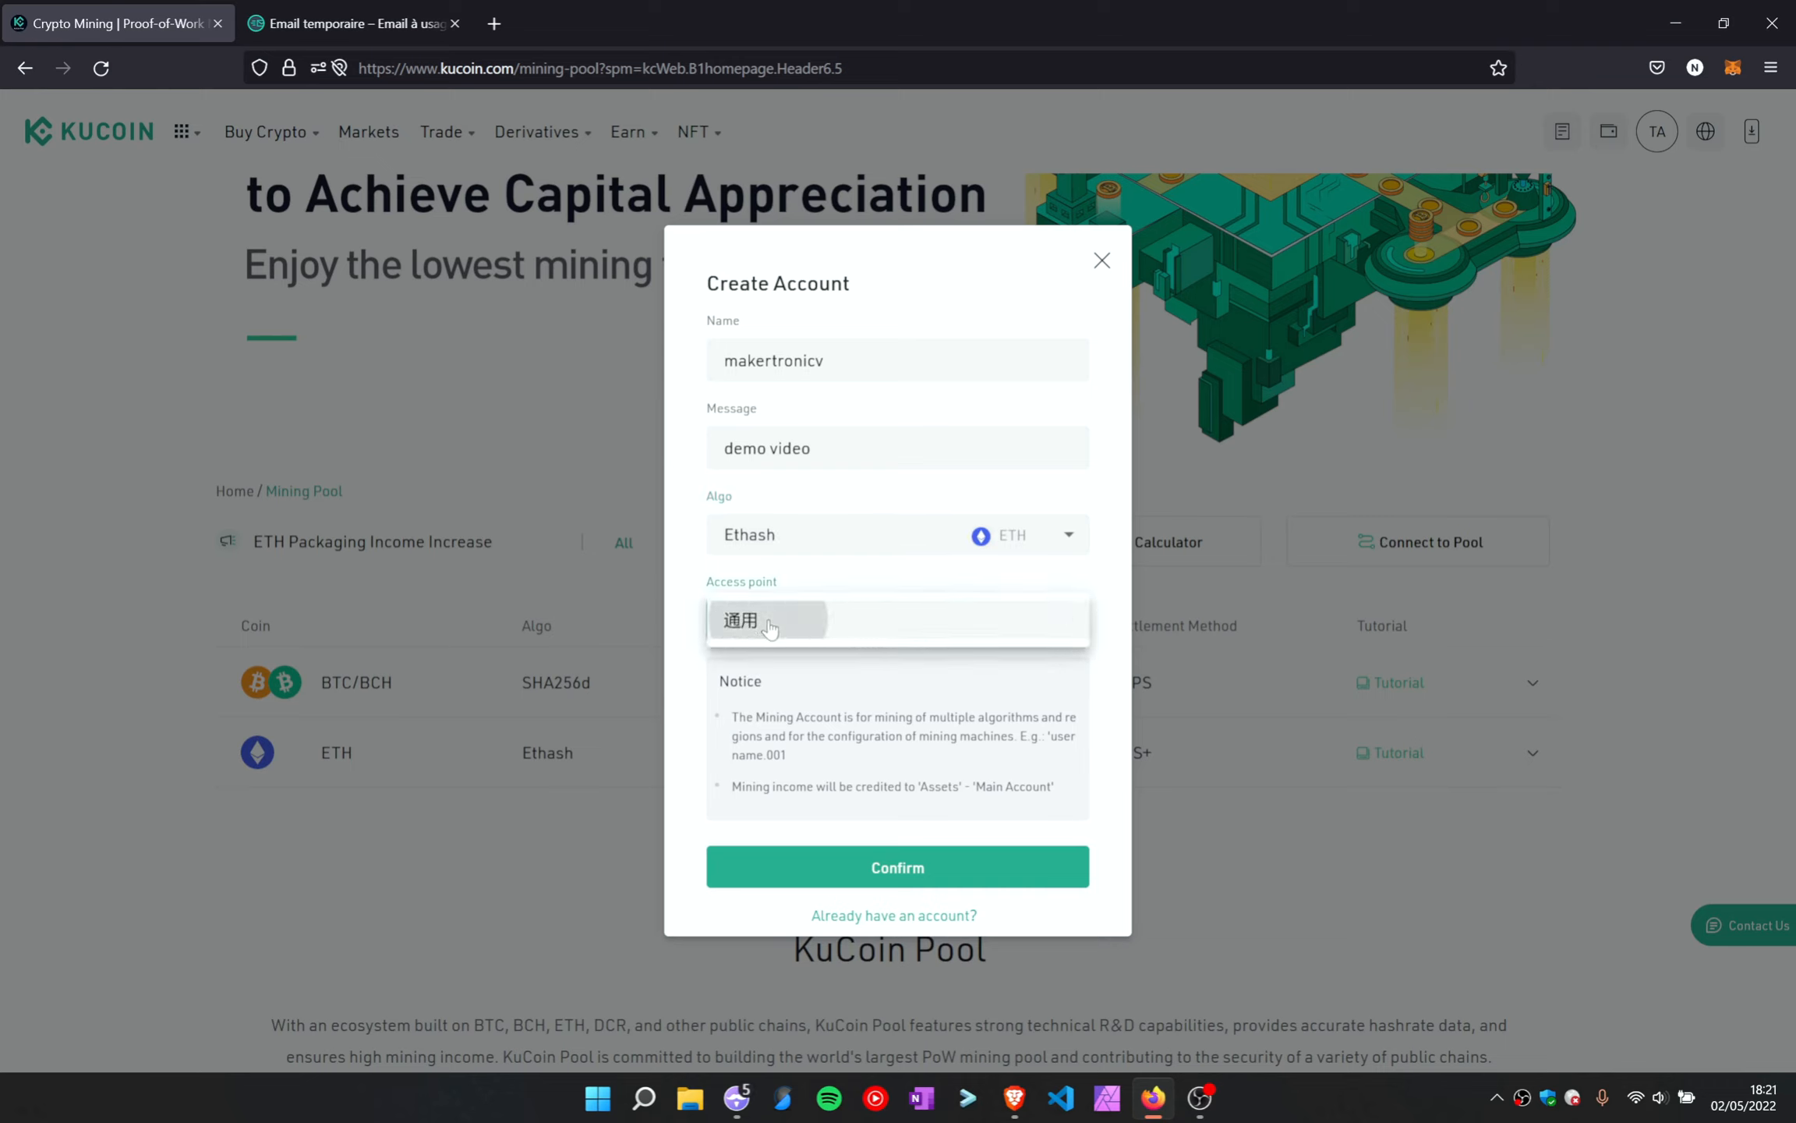
Create the mining account and open its pool connection details
{"action": "left_click", "coordinate": [894, 870]}
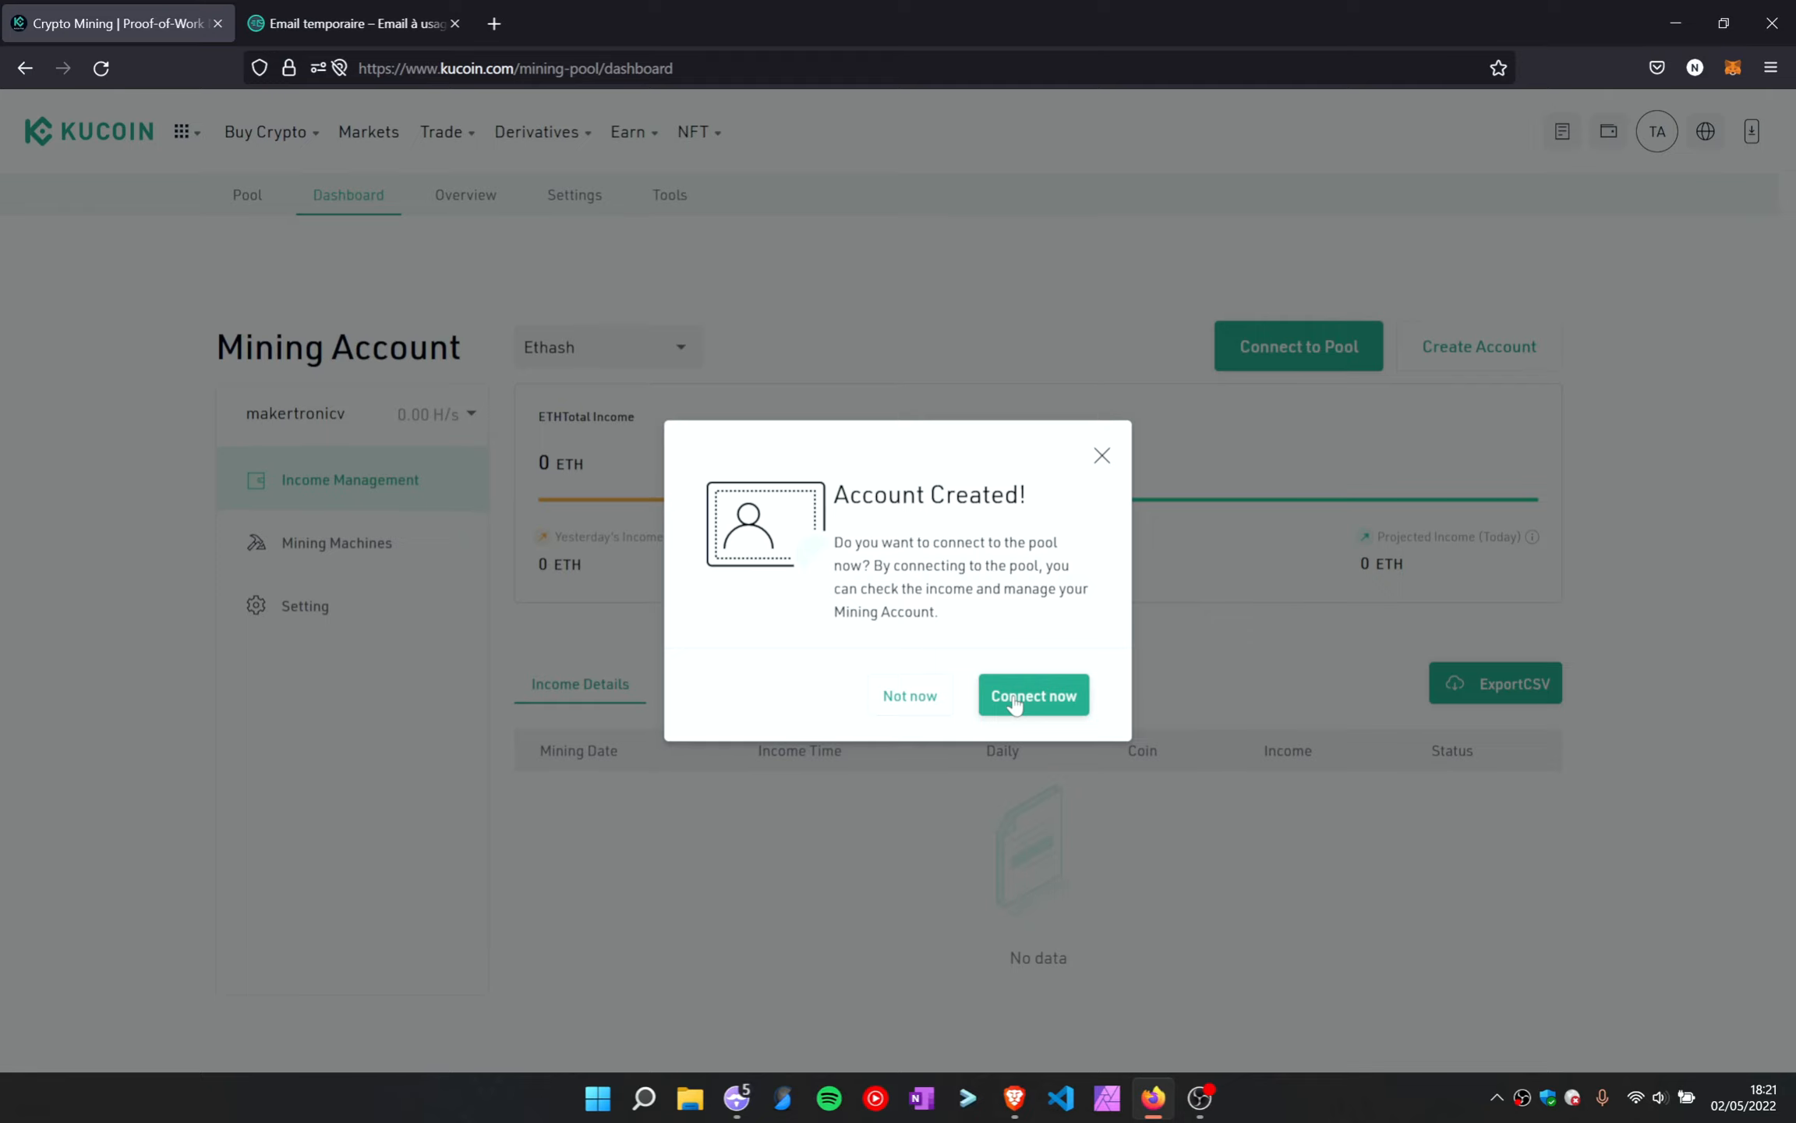
{"action": "left_click", "coordinate": [1015, 701]}
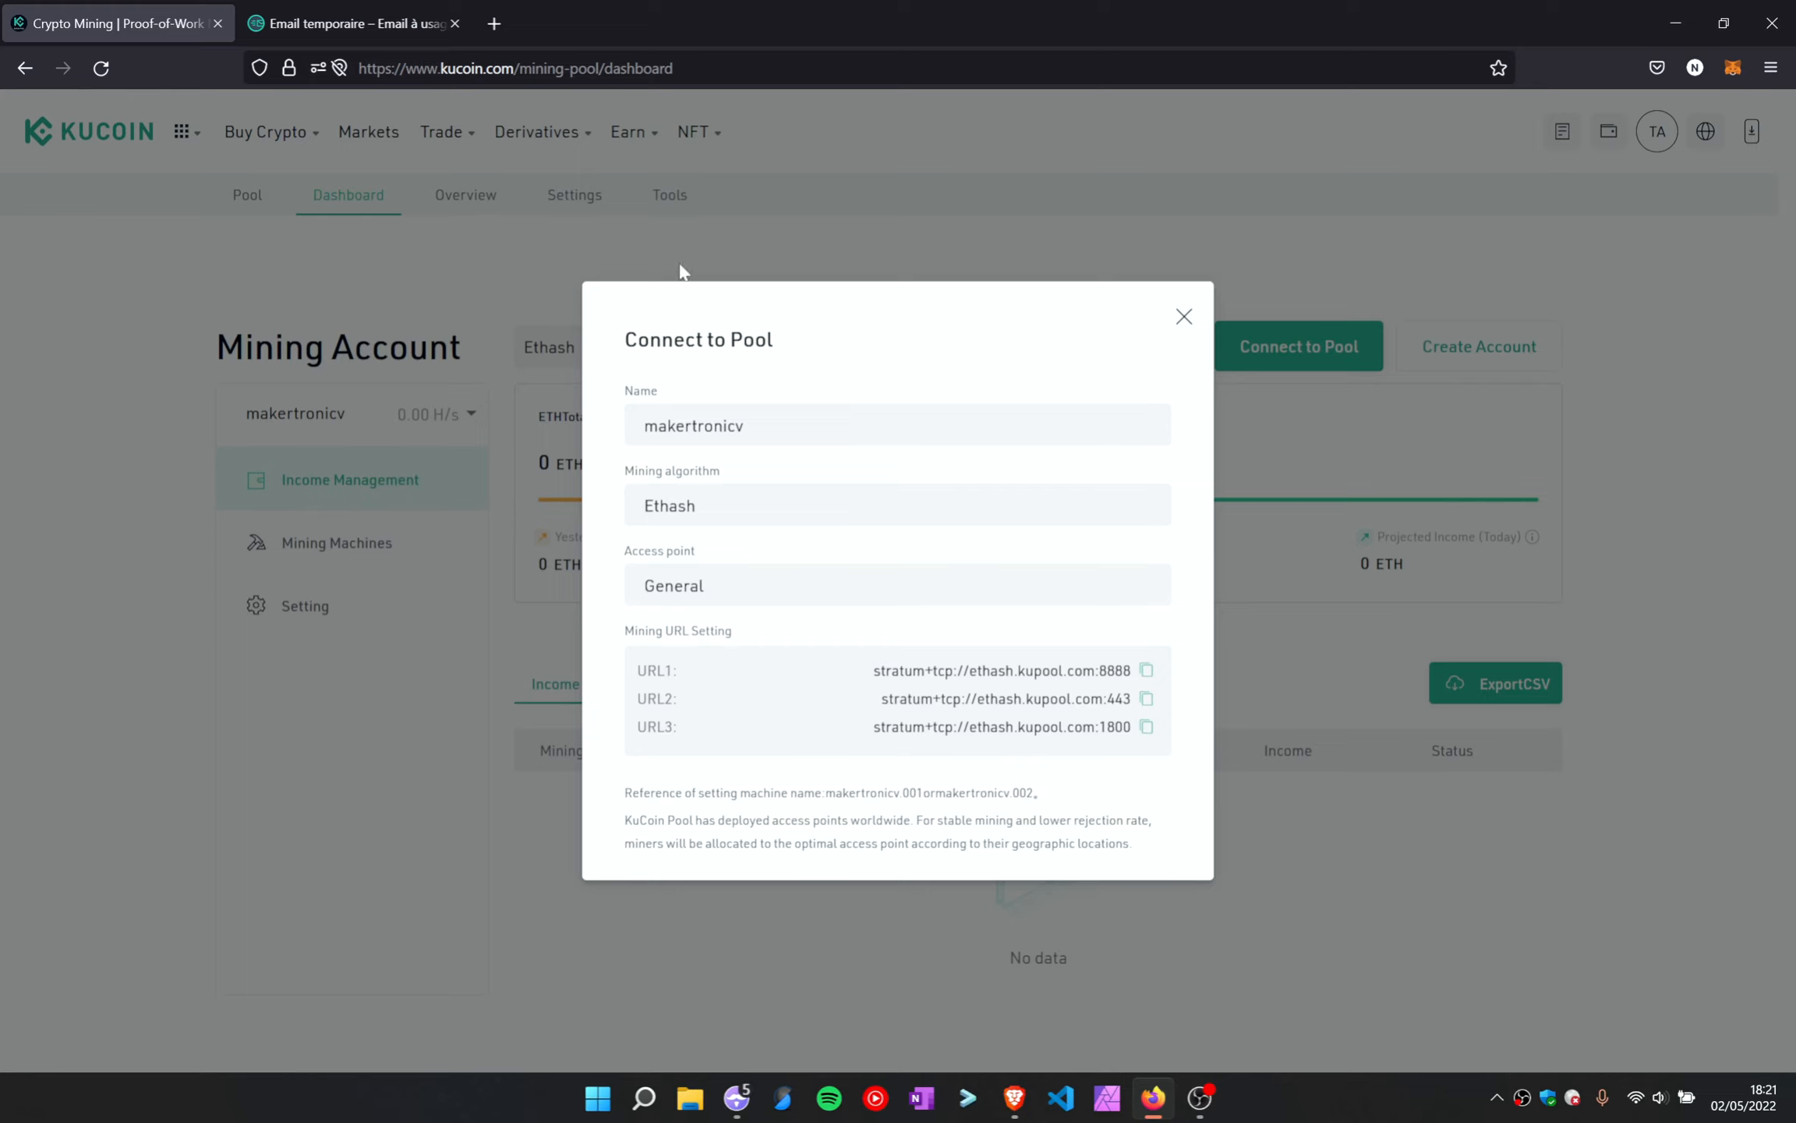
Search the web for lolminer in a new browser tab and open the Lolliedieb/lolMiner-releases page on GitHub
{"action": "left_click", "coordinate": [495, 25]}
{"action": "type", "text": "lolminer"}
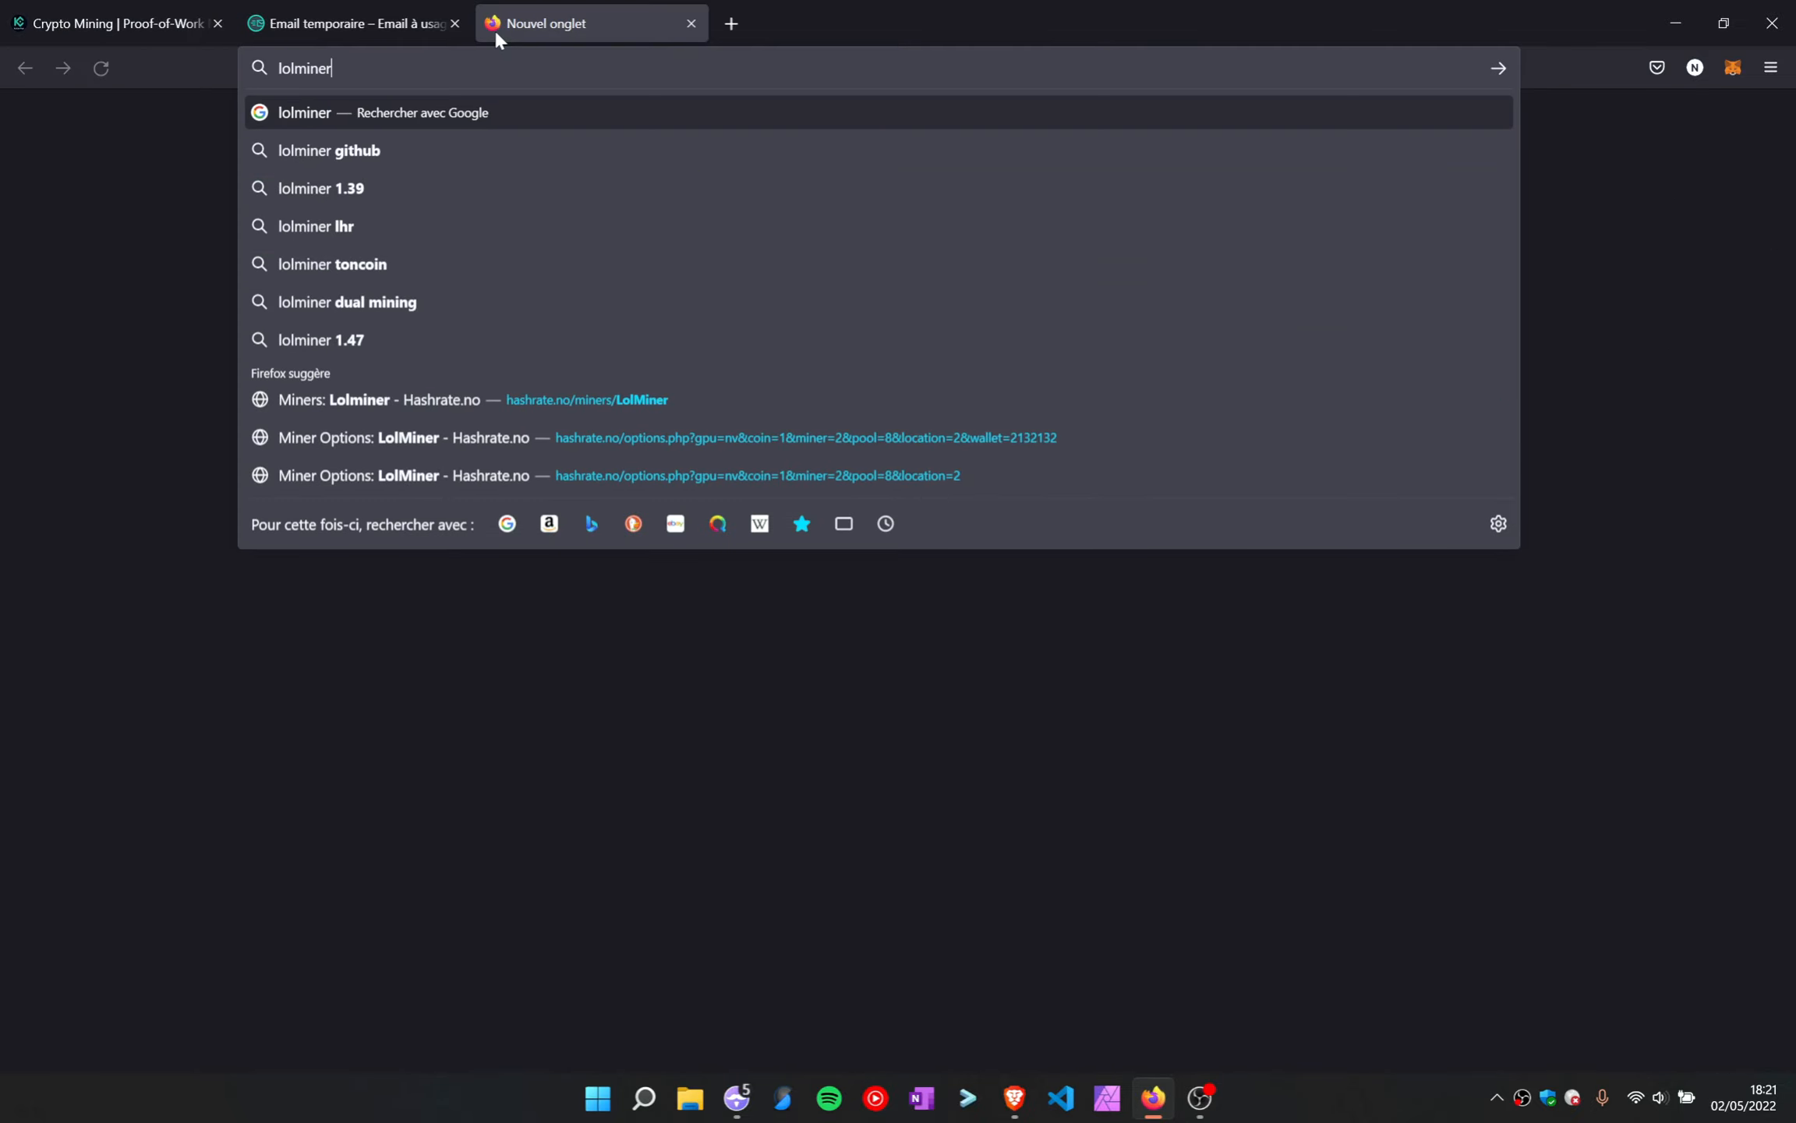
{"action": "key", "text": "Return"}
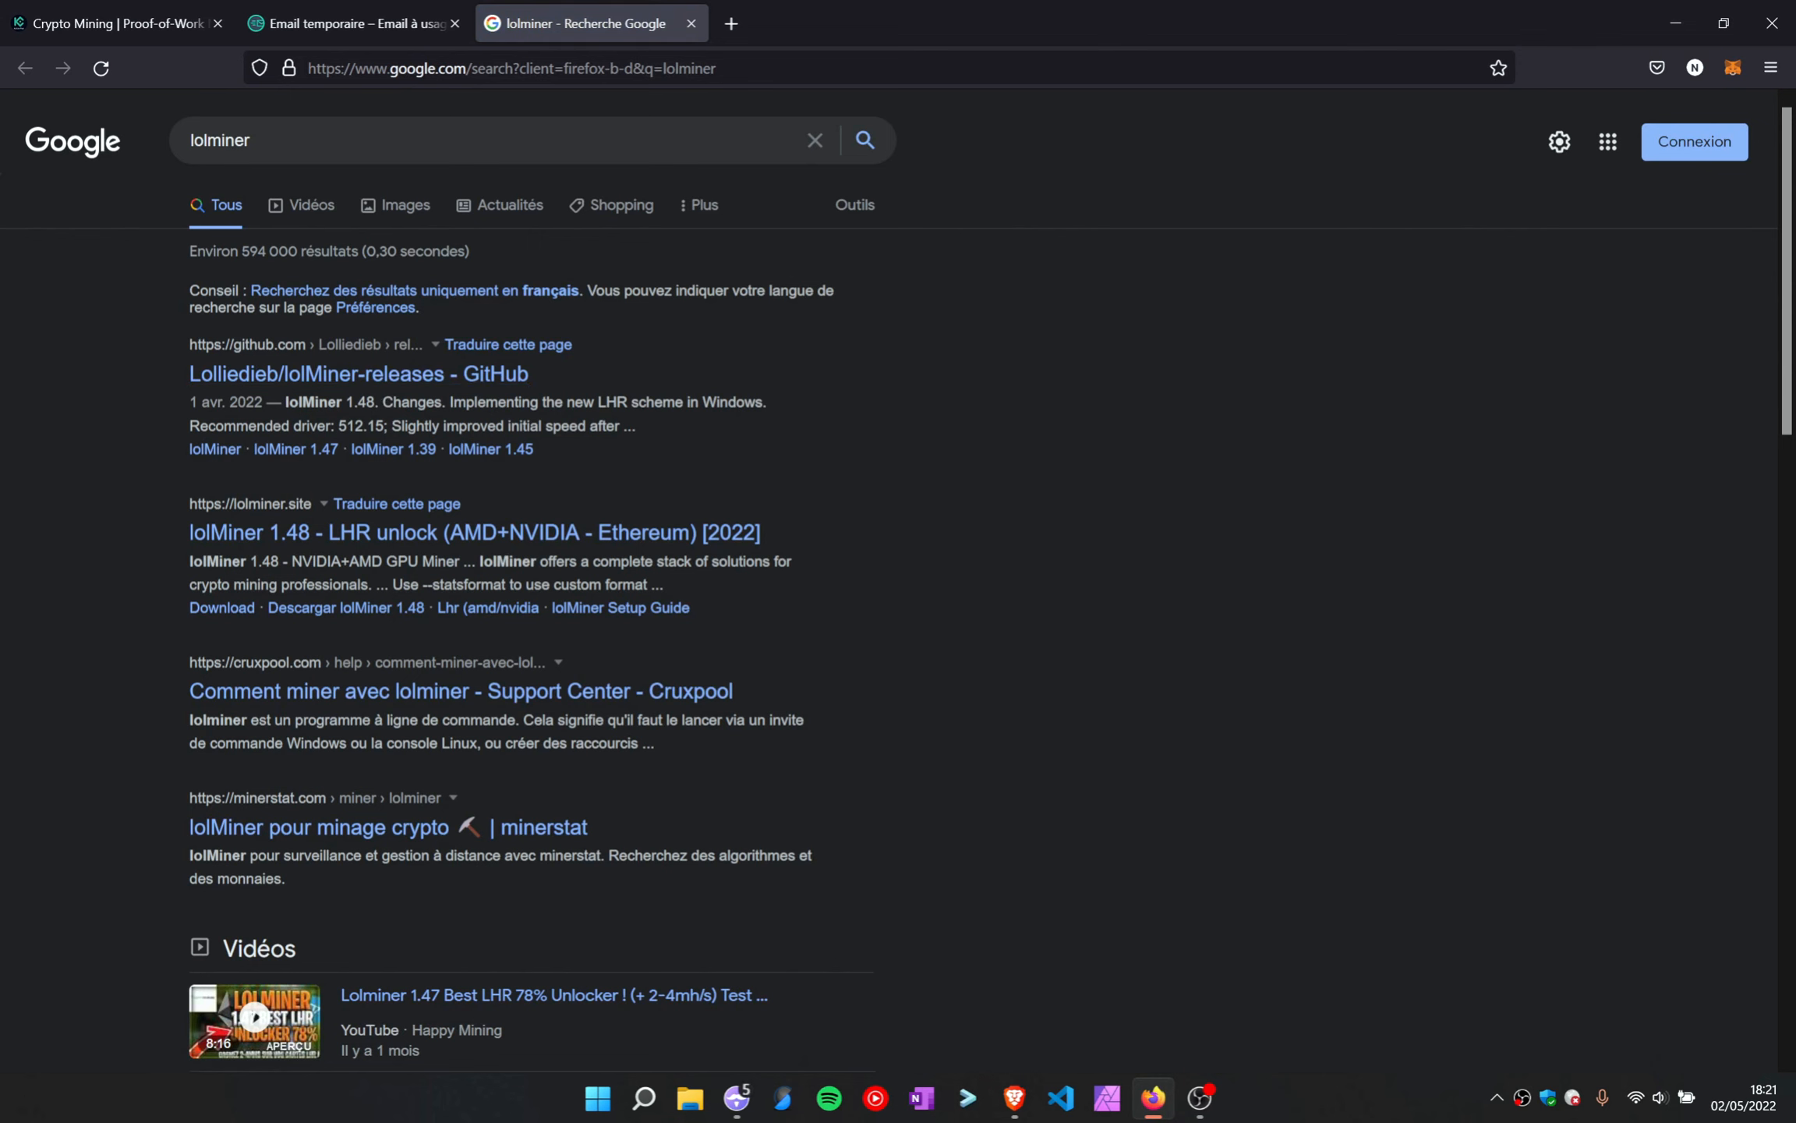
{"action": "left_click", "coordinate": [347, 376]}
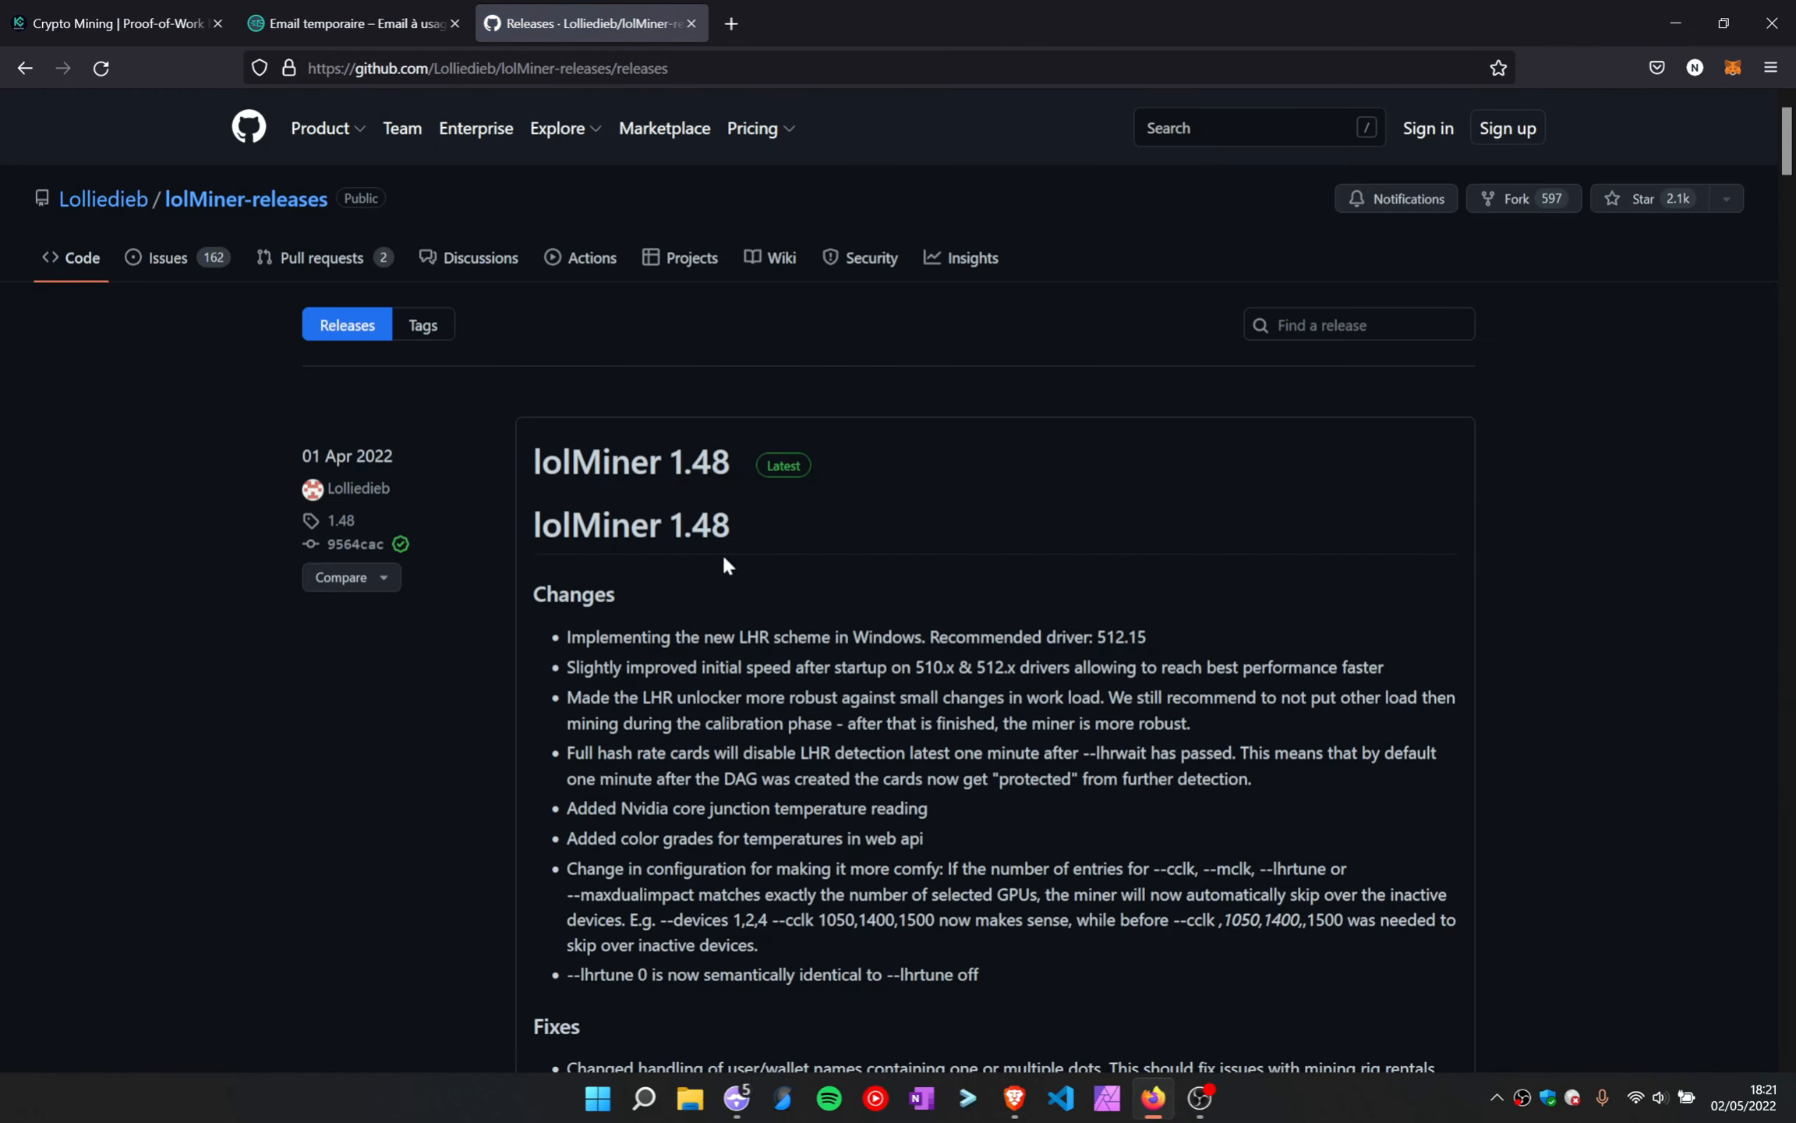
Download lolMiner_v1.48_Win64.zip from the lolMiner 1.48 release assets and allow the blocked download
{"action": "scroll", "coordinate": [750, 602], "scroll_direction": "down", "scroll_amount": 4}
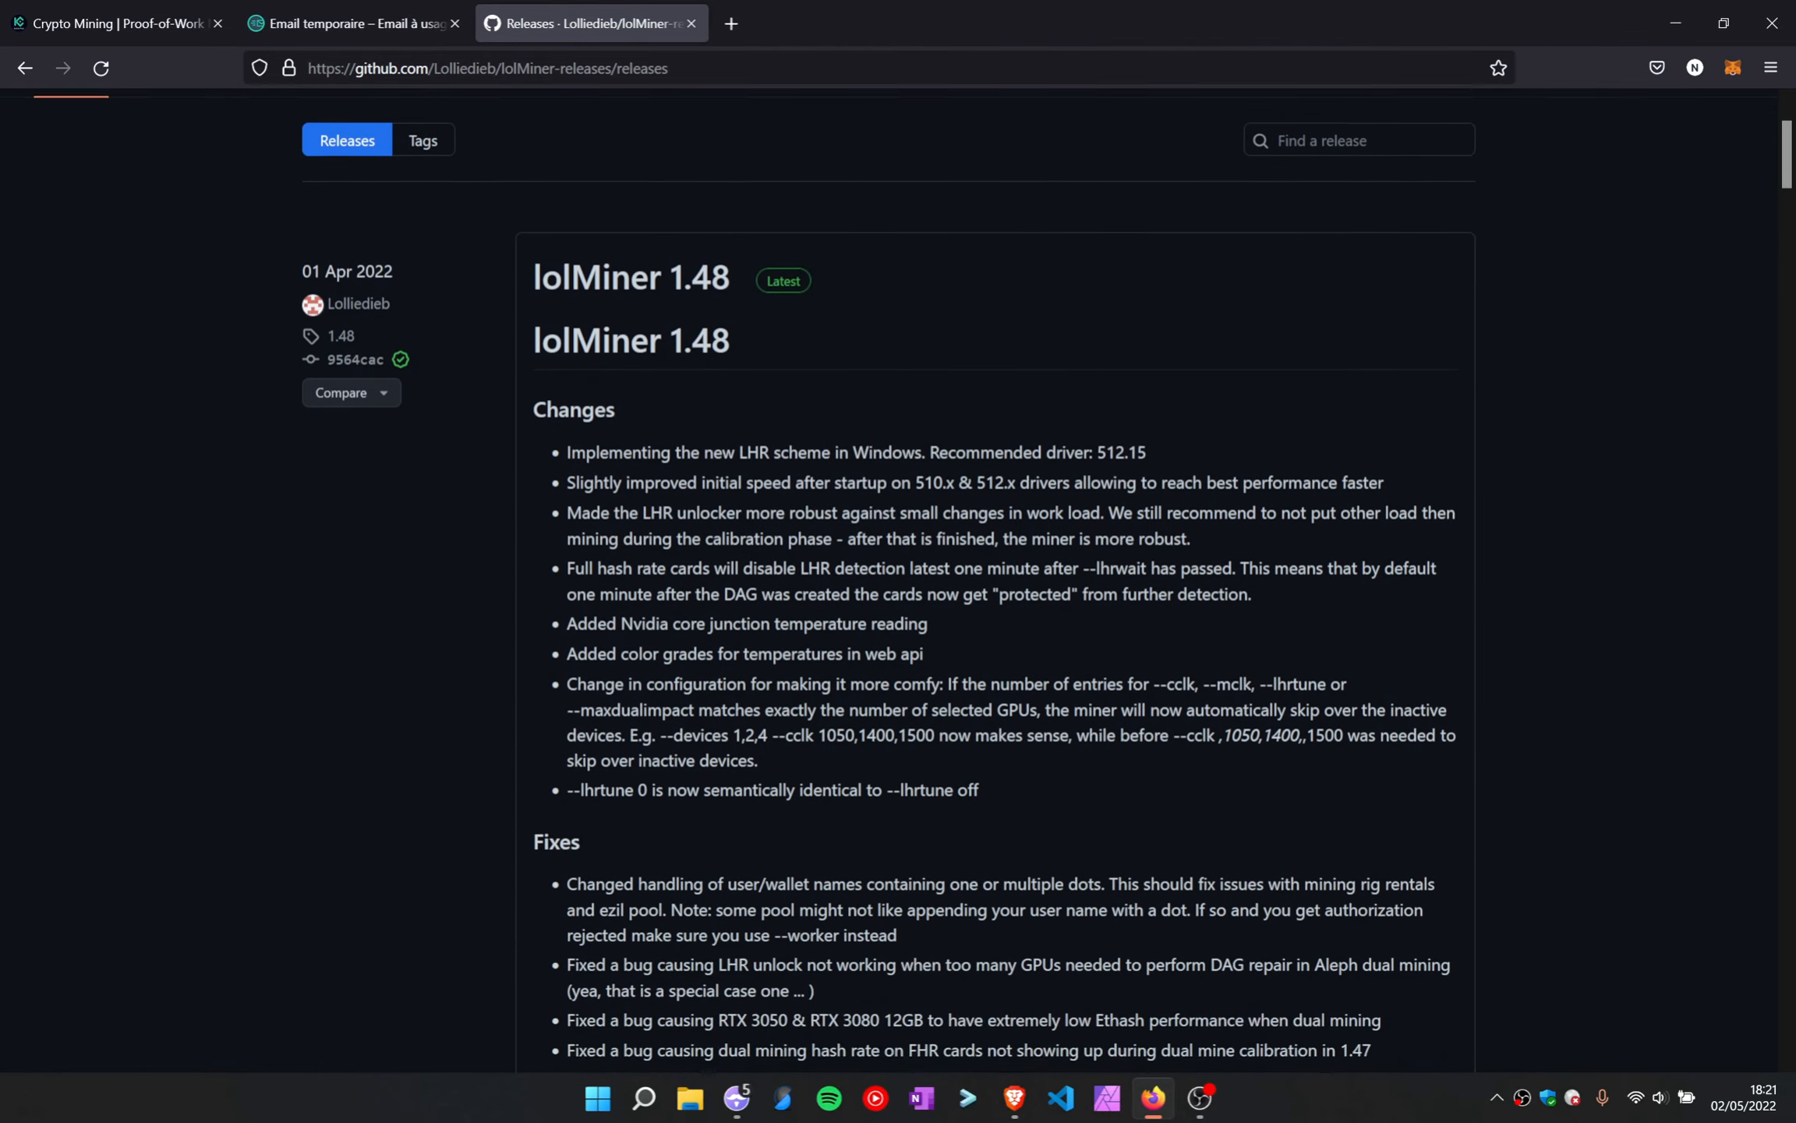
{"action": "scroll", "coordinate": [728, 257], "scroll_direction": "up", "scroll_amount": 3}
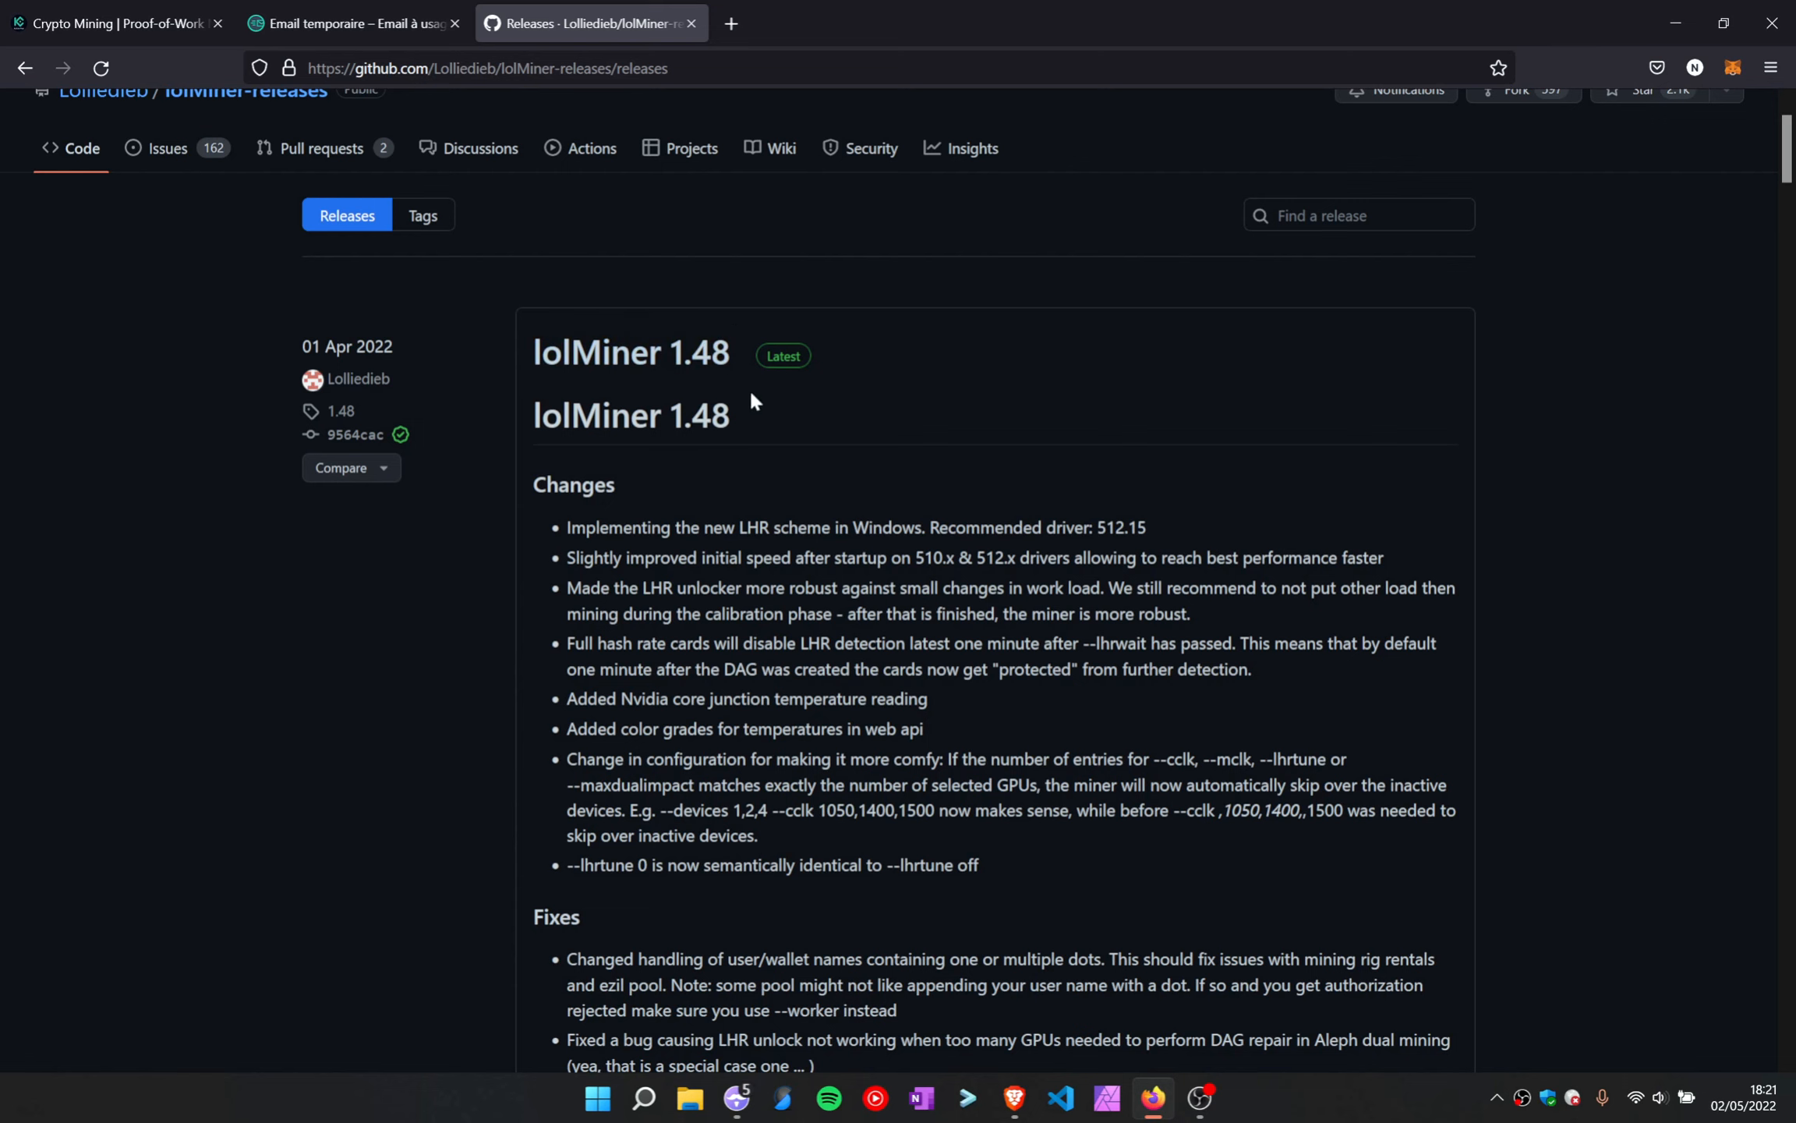
{"action": "scroll", "coordinate": [751, 431], "scroll_direction": "down", "scroll_amount": 4}
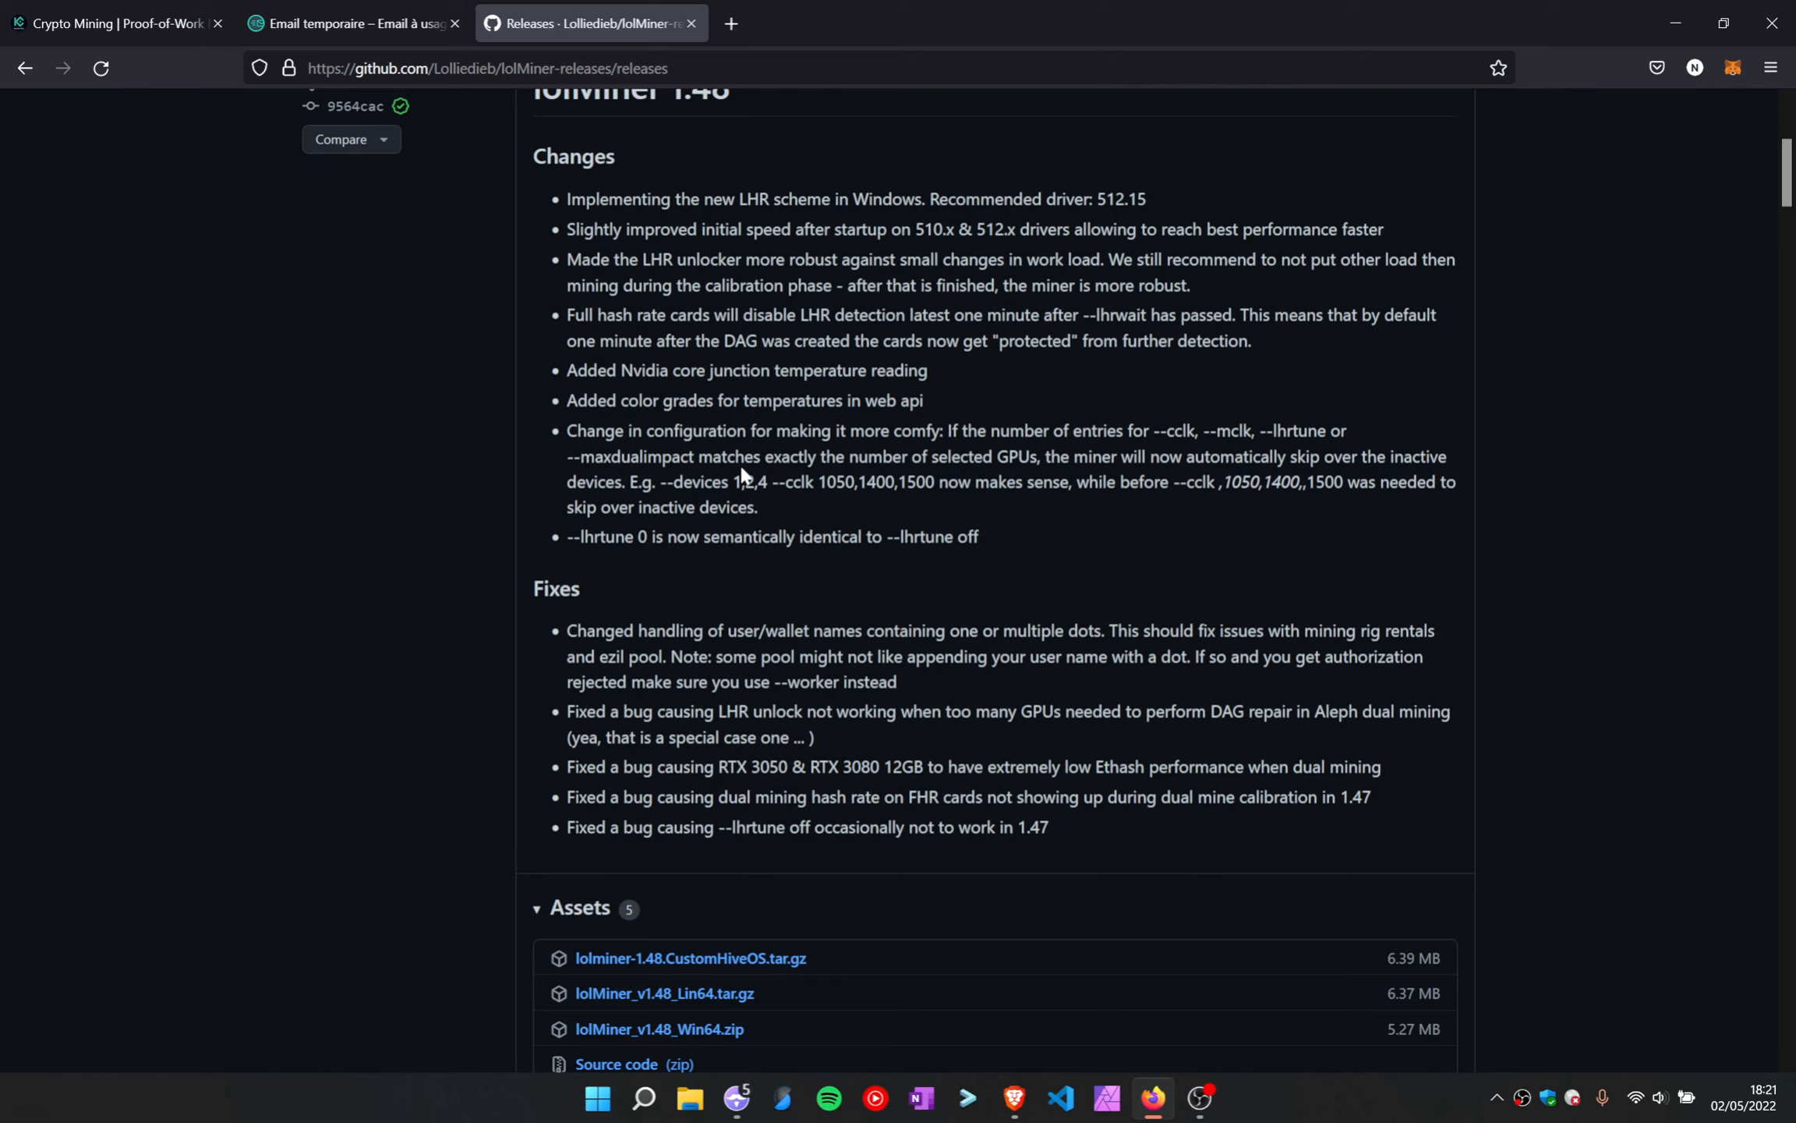
{"action": "scroll", "coordinate": [740, 463], "scroll_direction": "up", "scroll_amount": 4}
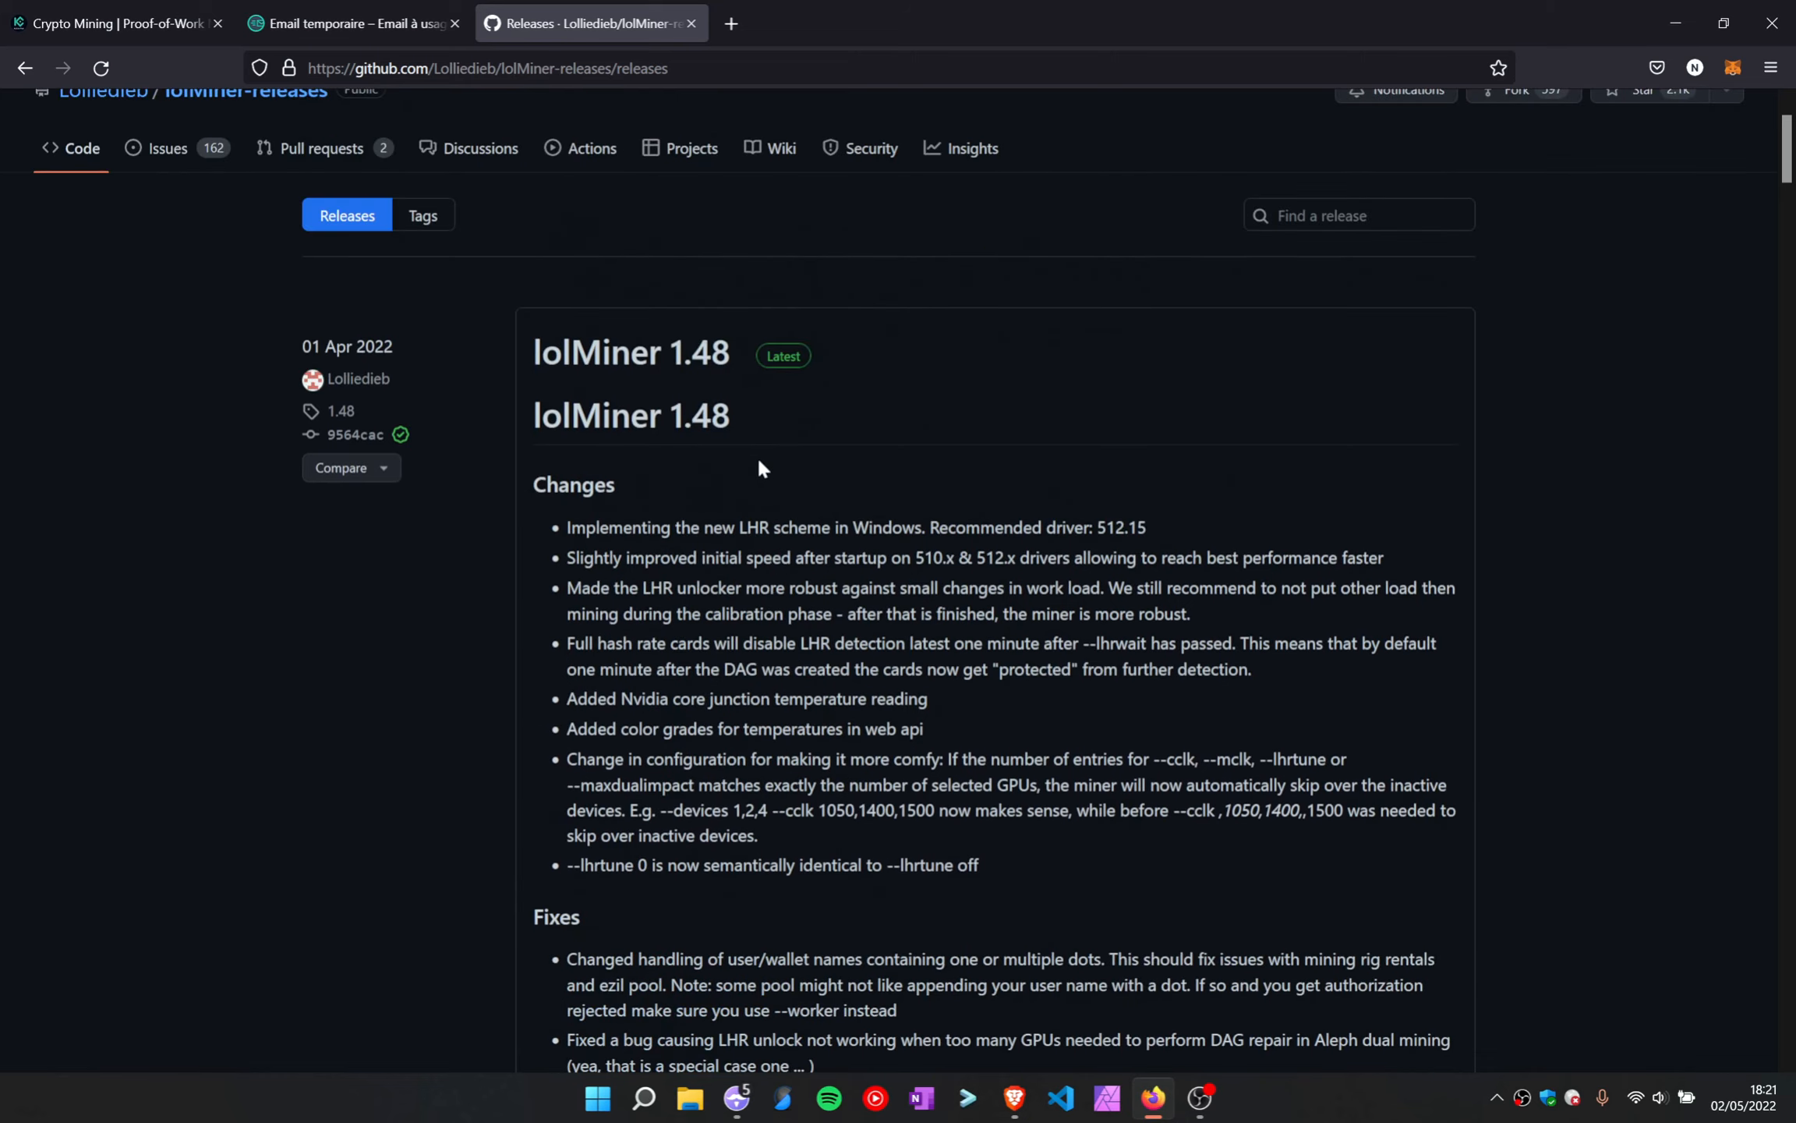
{"action": "scroll", "coordinate": [757, 455], "scroll_direction": "down", "scroll_amount": 8}
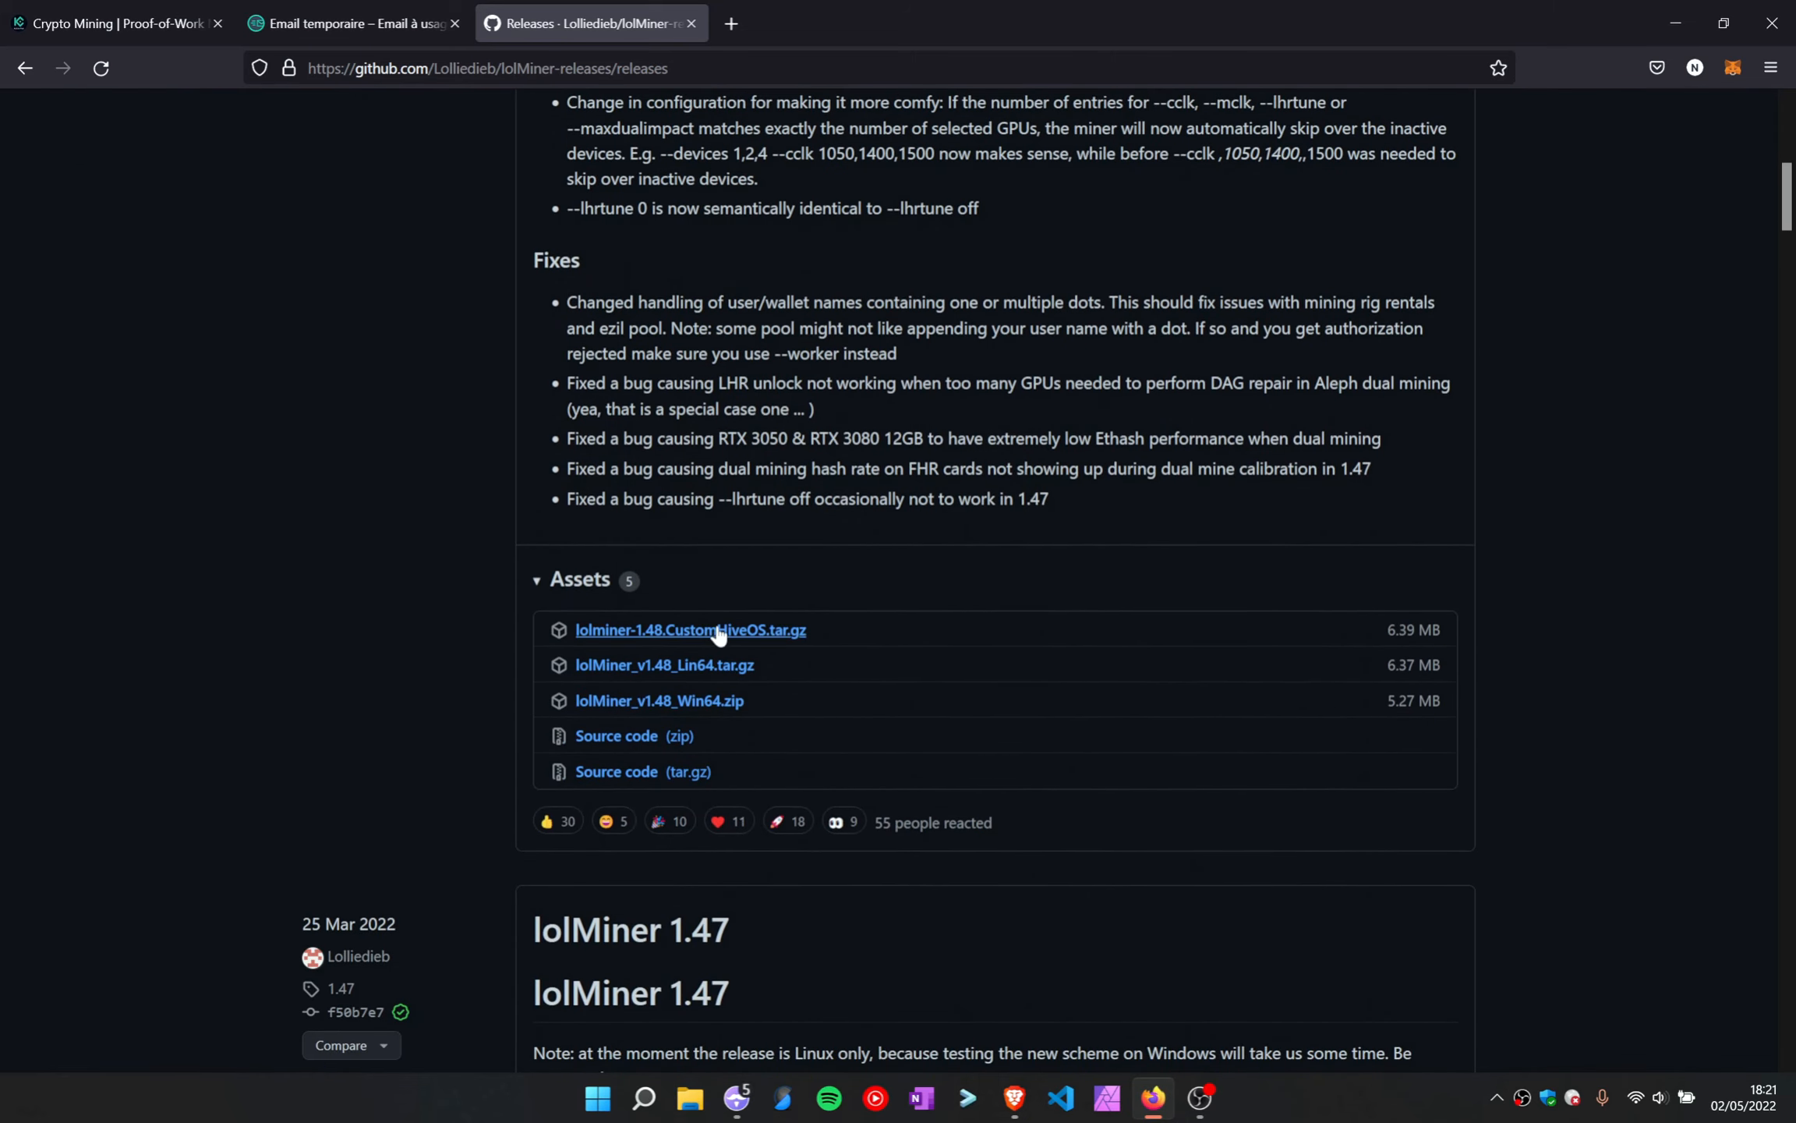
{"action": "left_click", "coordinate": [716, 702]}
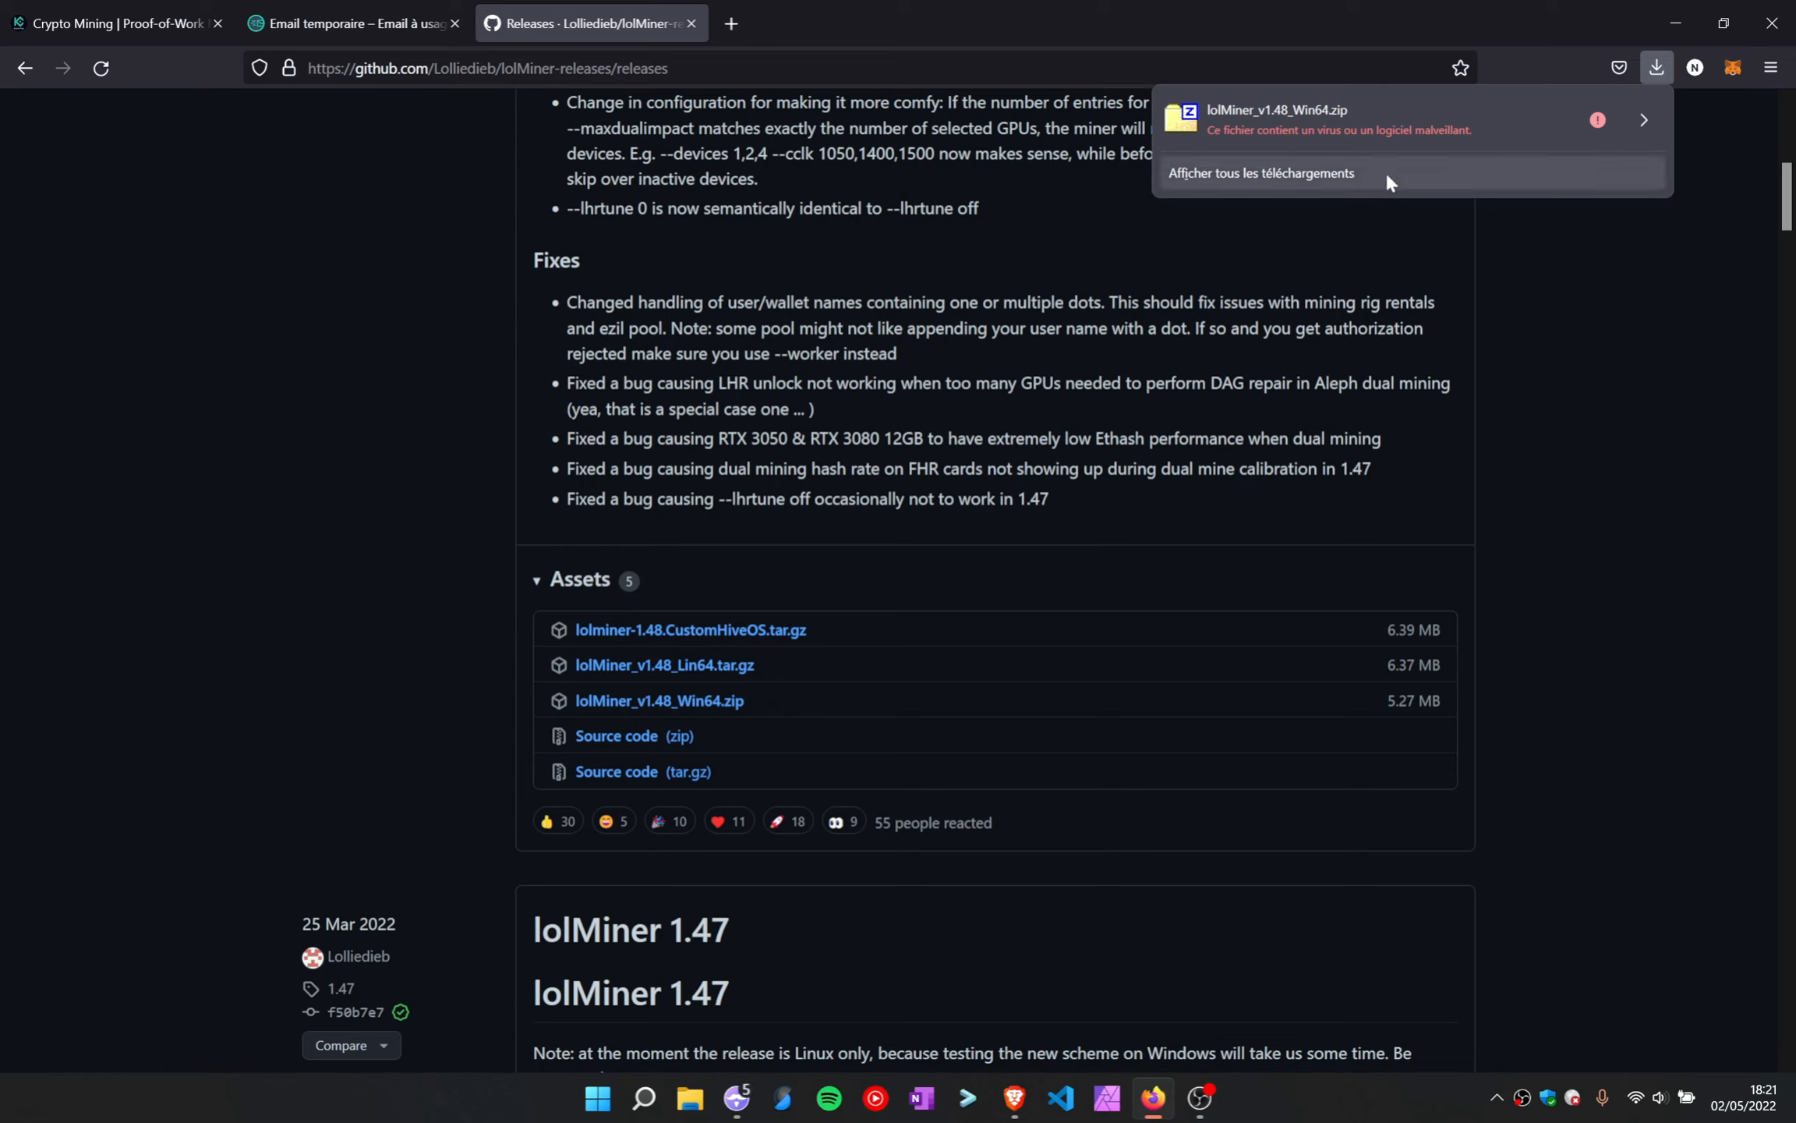
{"action": "left_click", "coordinate": [1653, 128]}
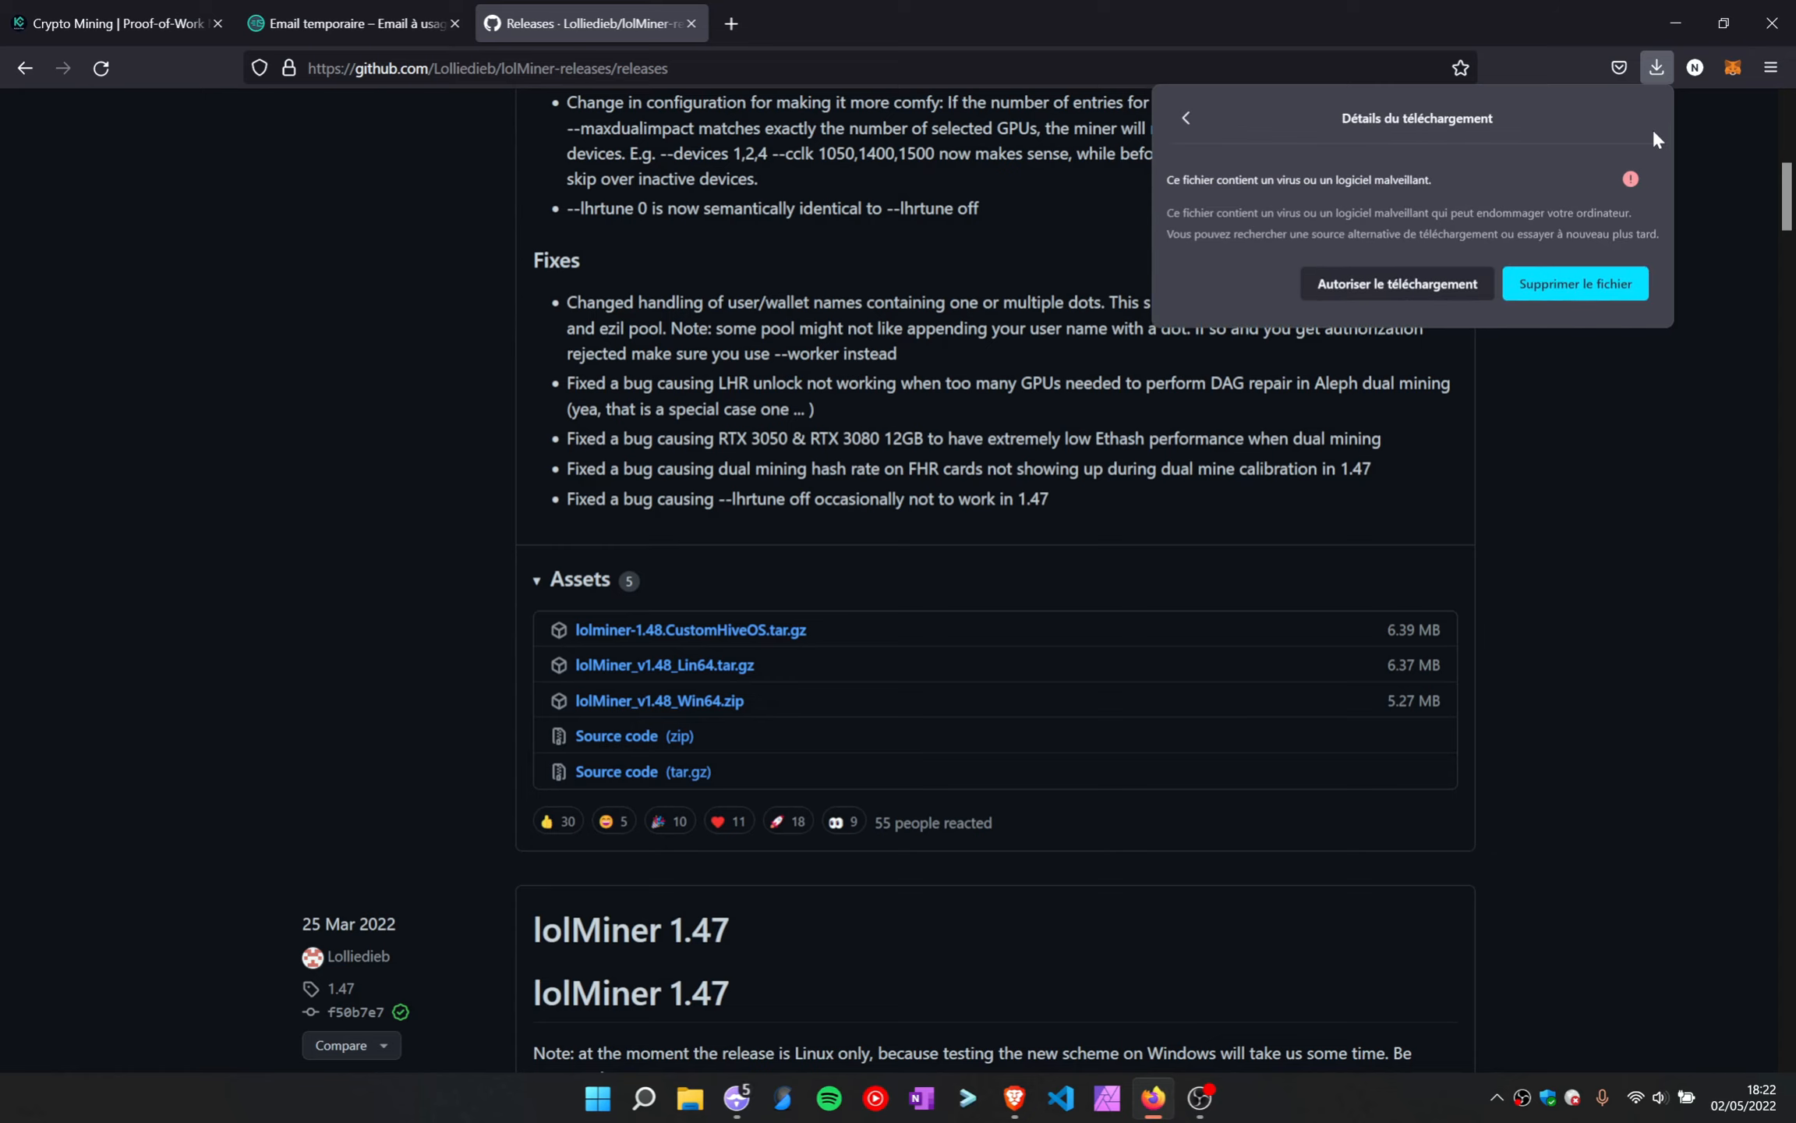
{"action": "left_click", "coordinate": [1428, 286]}
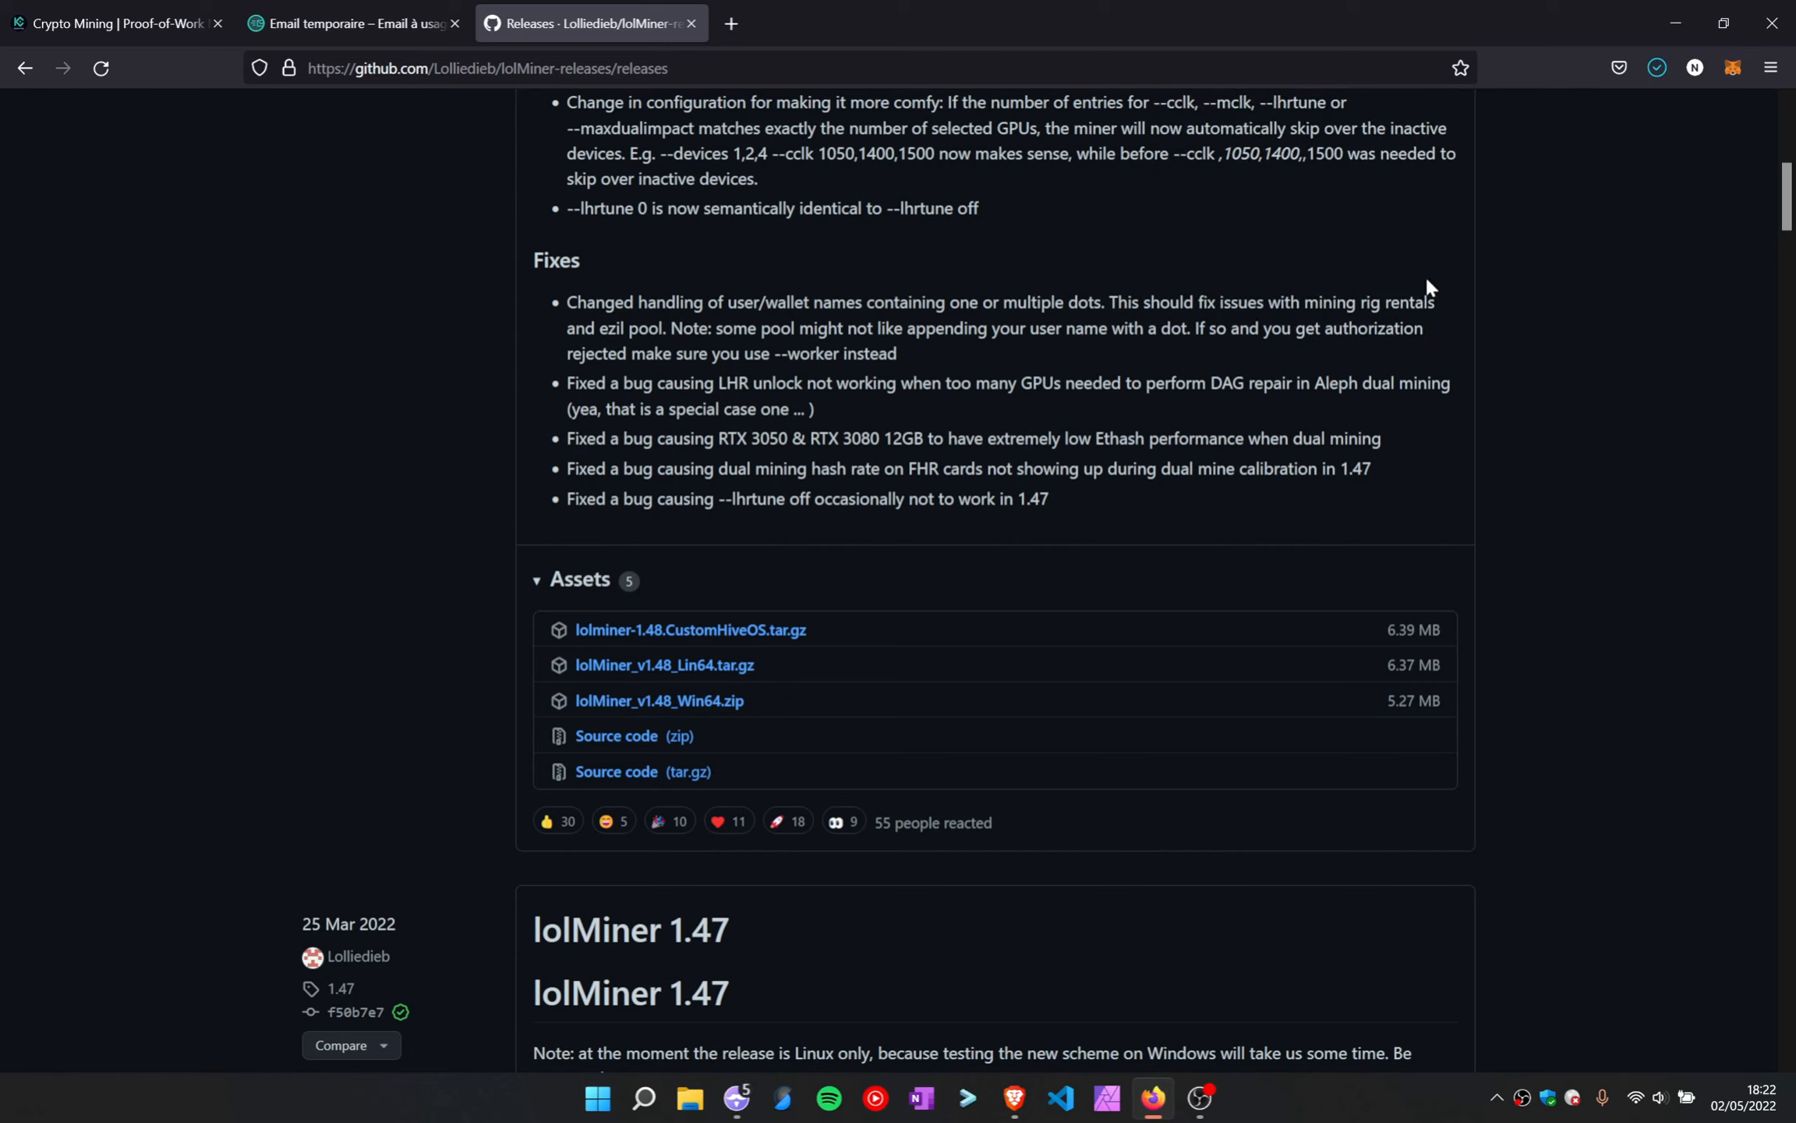
Extract the downloaded lolMiner archive into D:\lolMiner_v1.48_Win64 and open the extracted 1.48 folder
{"action": "left_click", "coordinate": [1654, 67]}
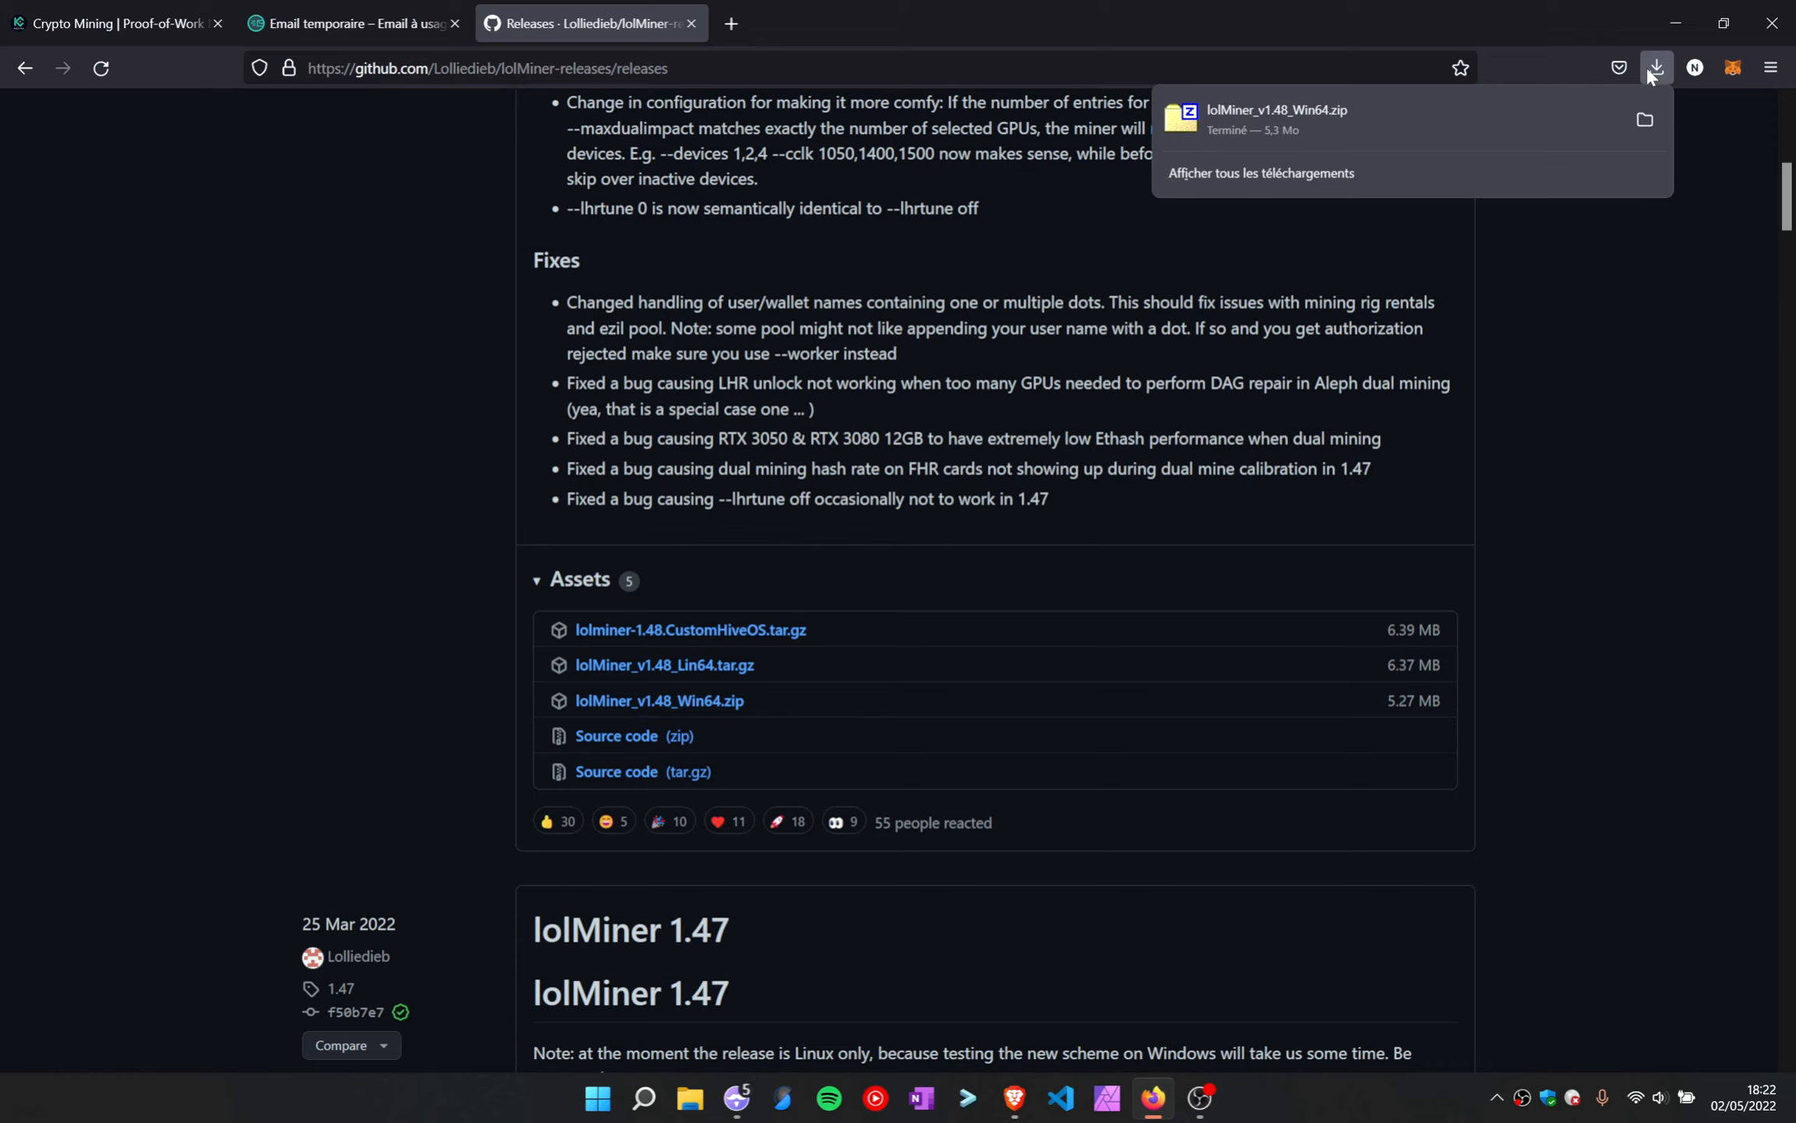
{"action": "left_click", "coordinate": [1642, 122]}
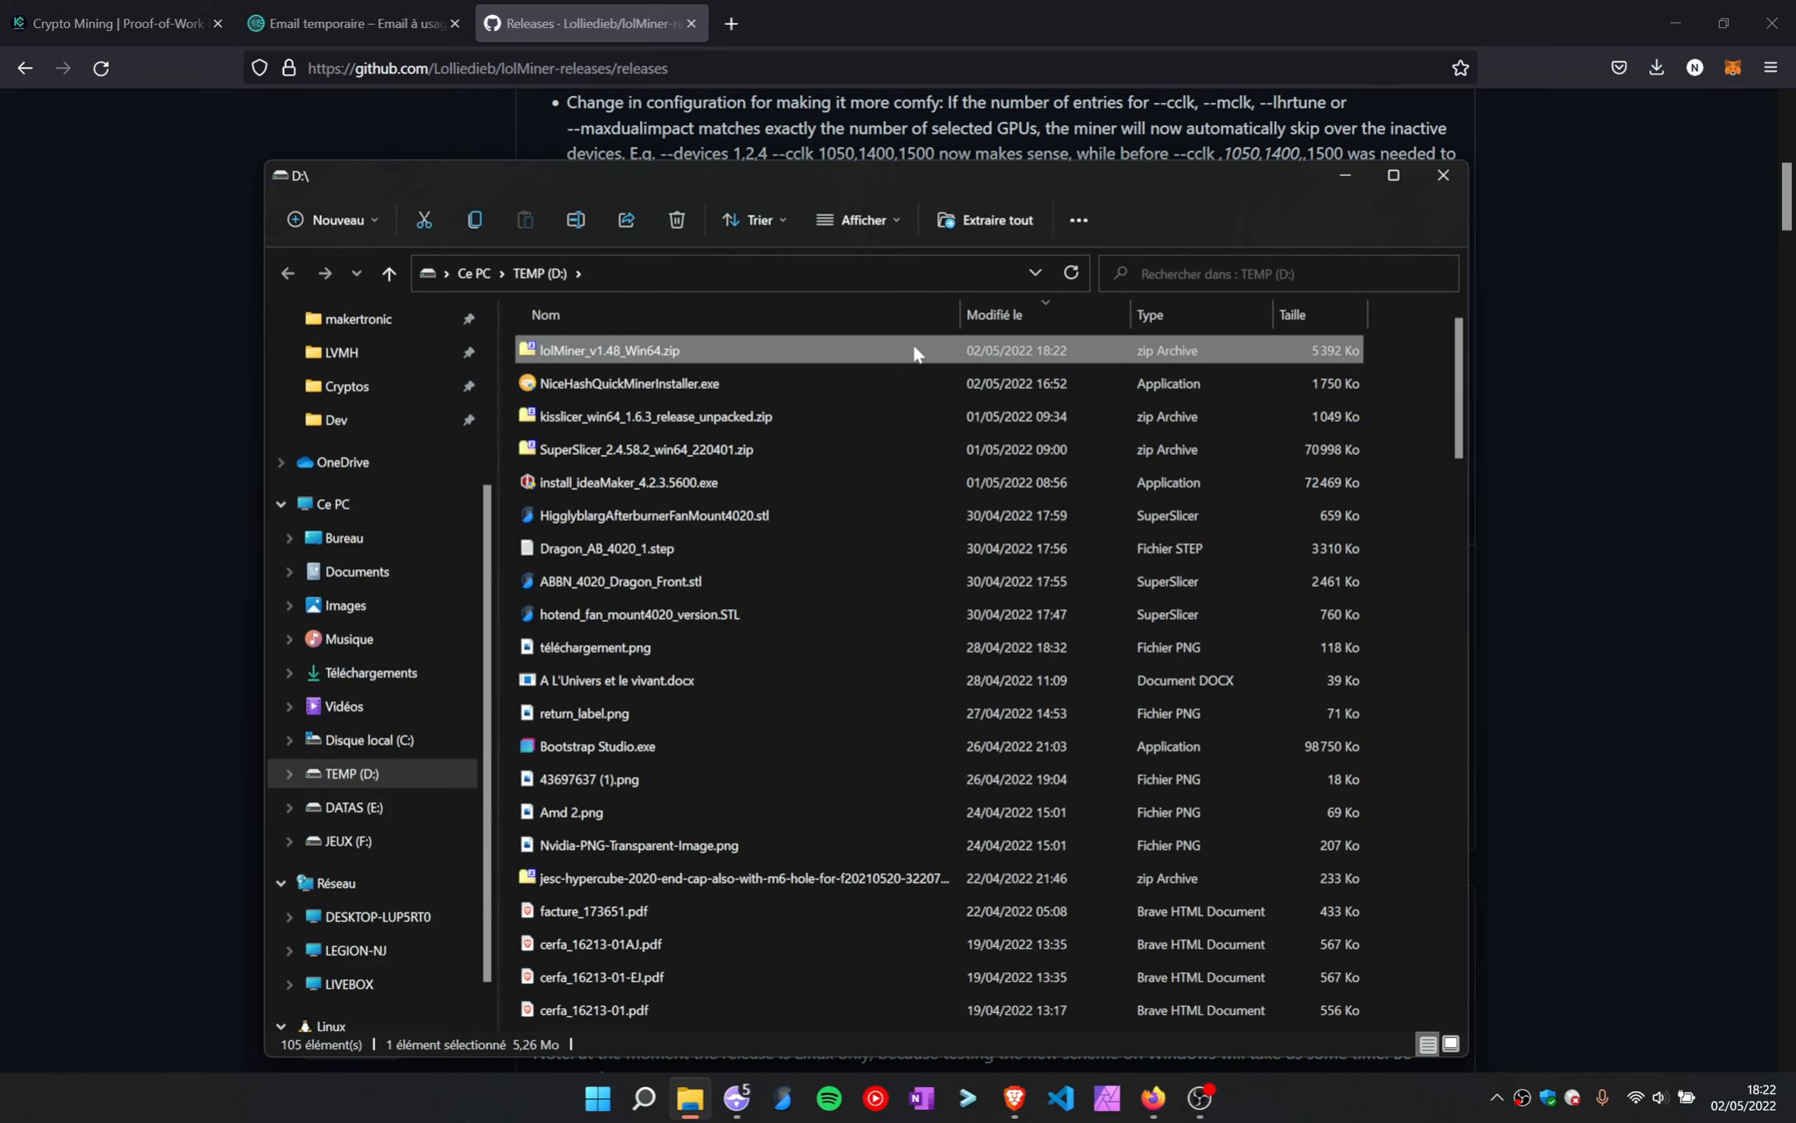
{"action": "right_click", "coordinate": [655, 352]}
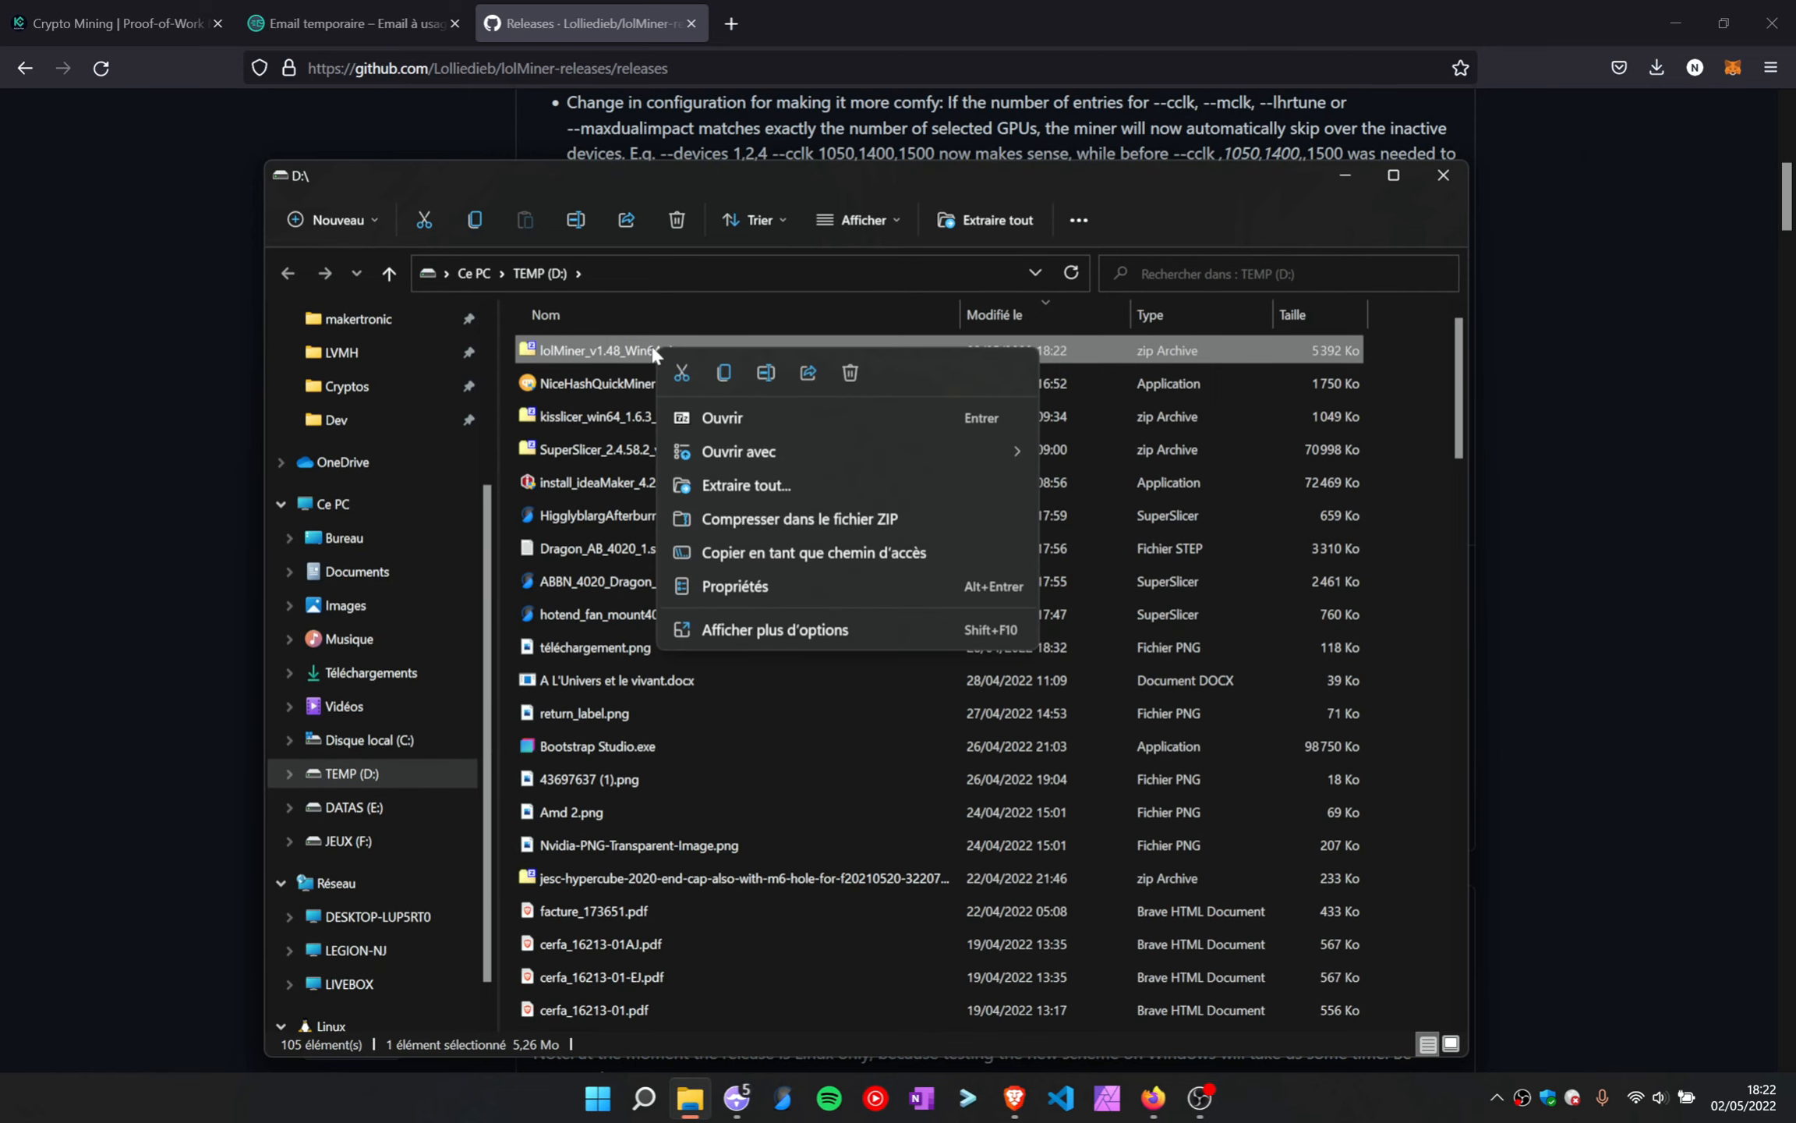
{"action": "left_click", "coordinate": [747, 485]}
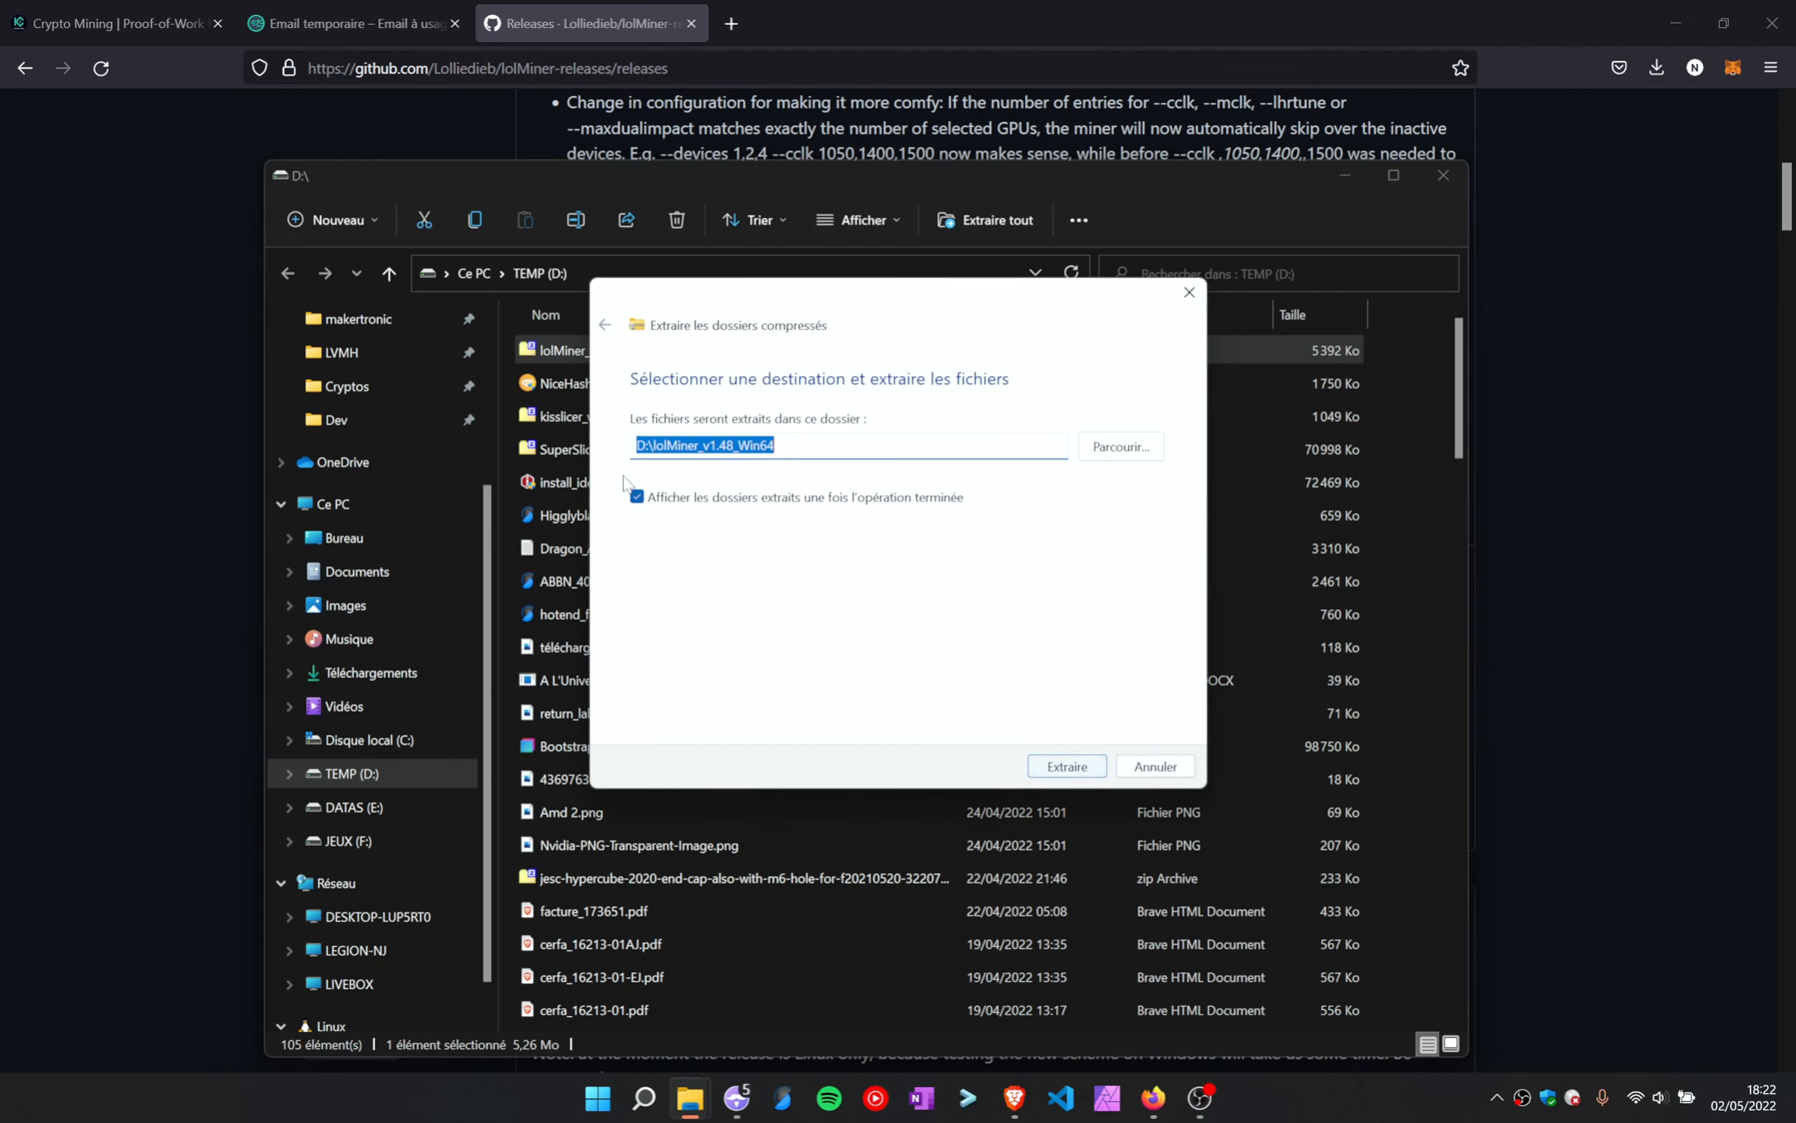
{"action": "left_click", "coordinate": [1065, 766]}
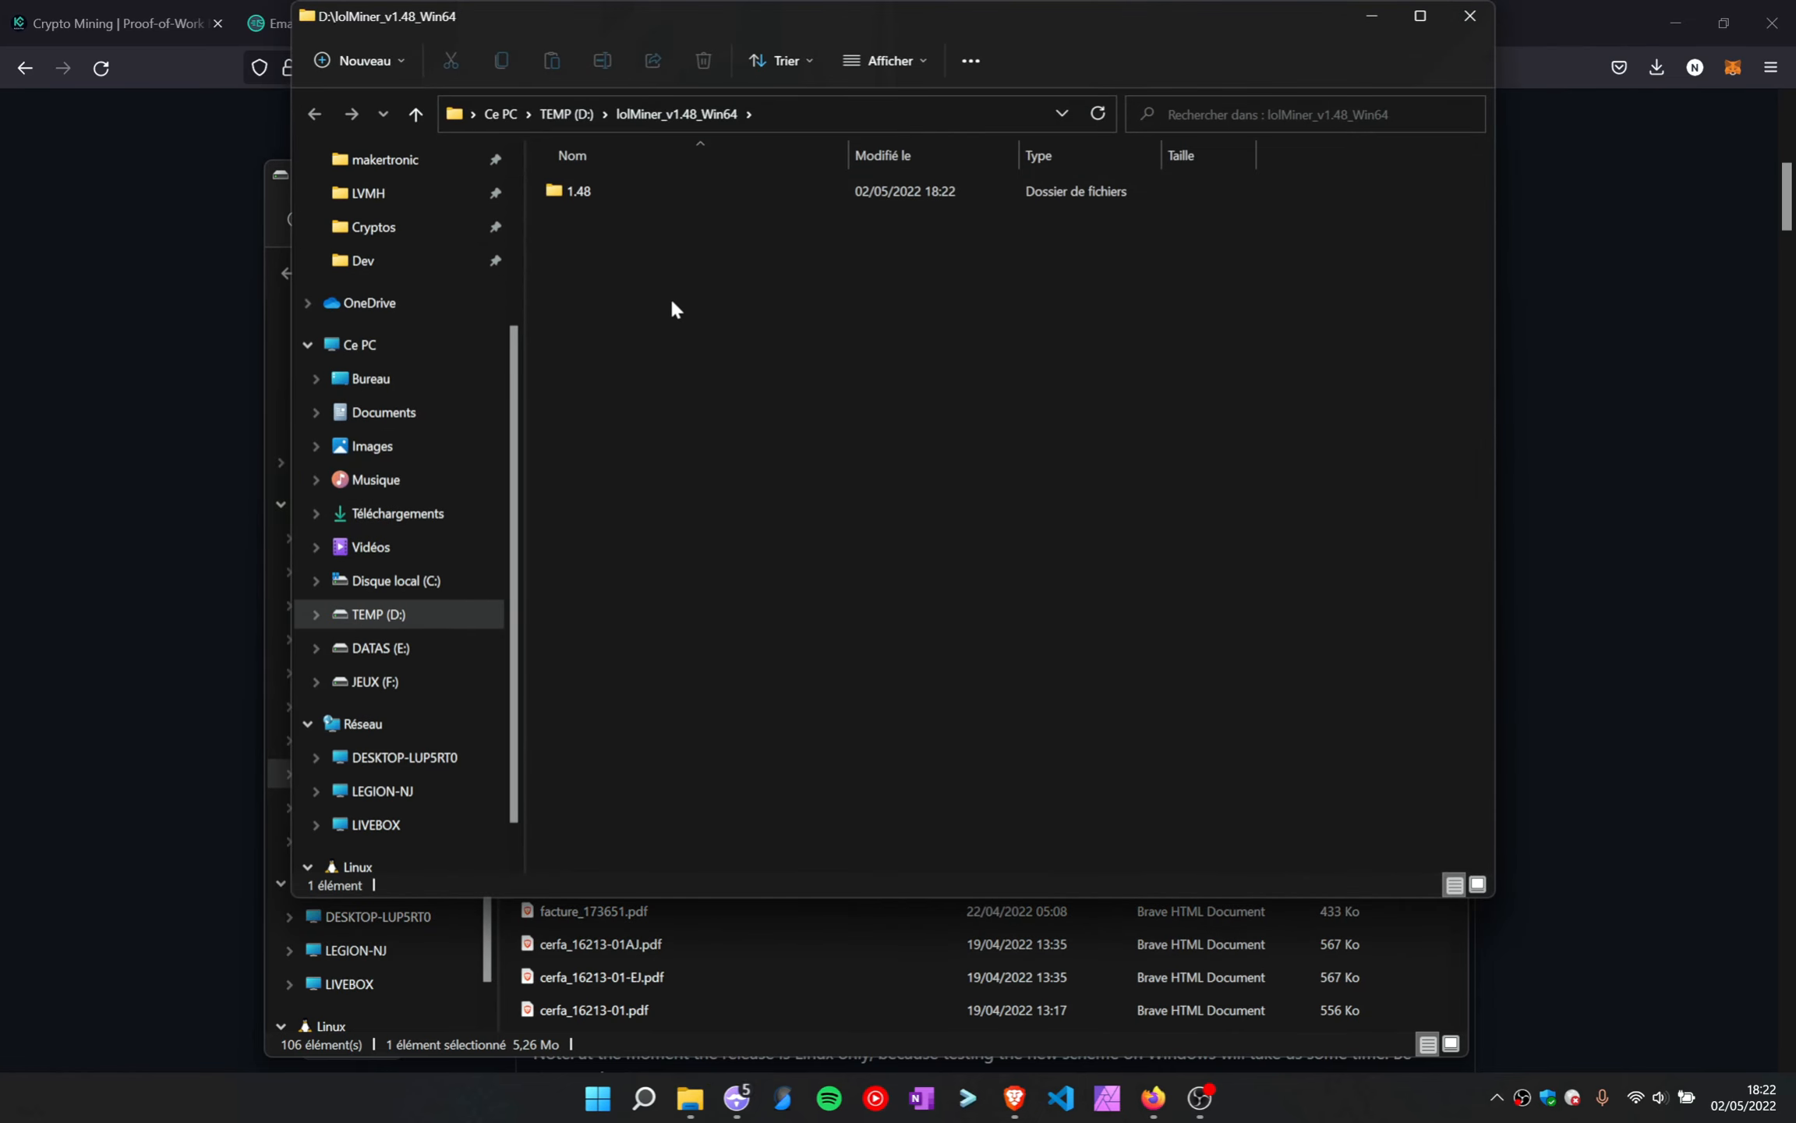
{"action": "double_click", "coordinate": [610, 191]}
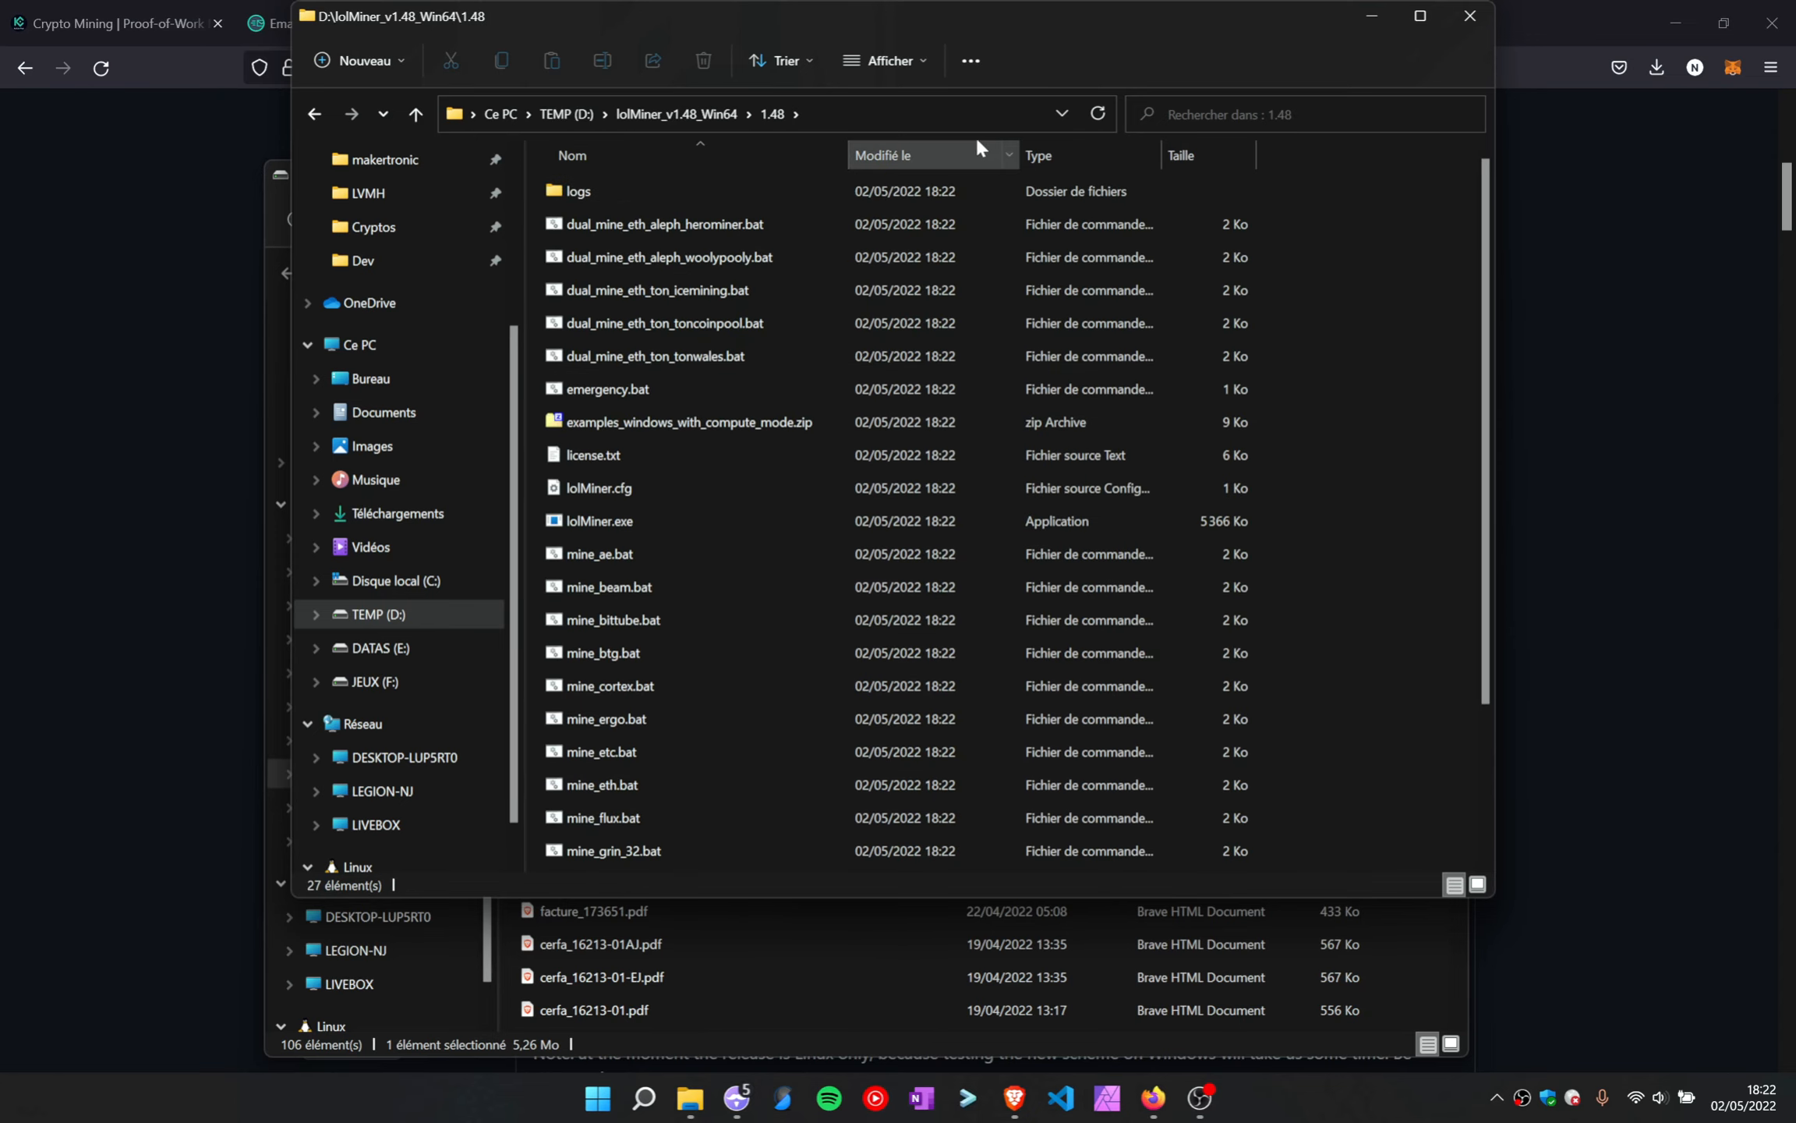
{"action": "left_click", "coordinate": [970, 67]}
{"action": "left_click", "coordinate": [917, 64]}
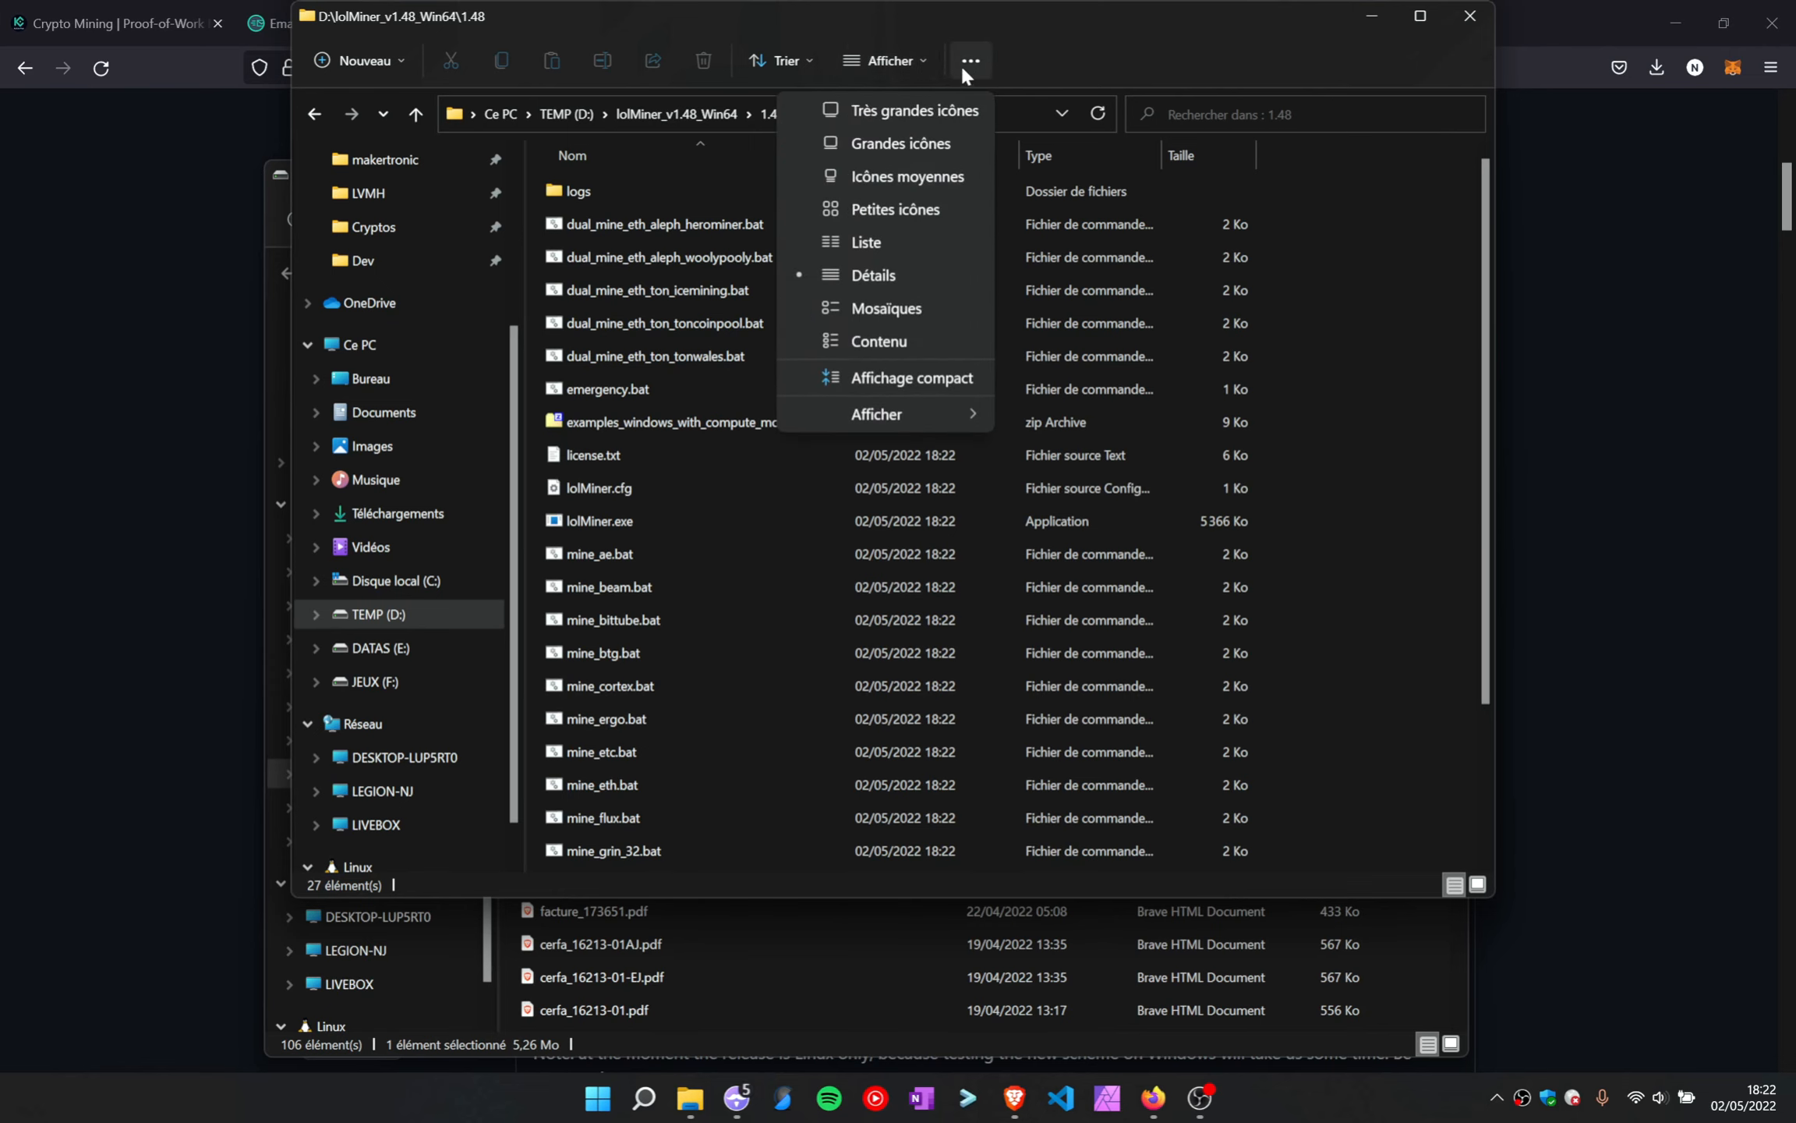
{"action": "left_click", "coordinate": [961, 66]}
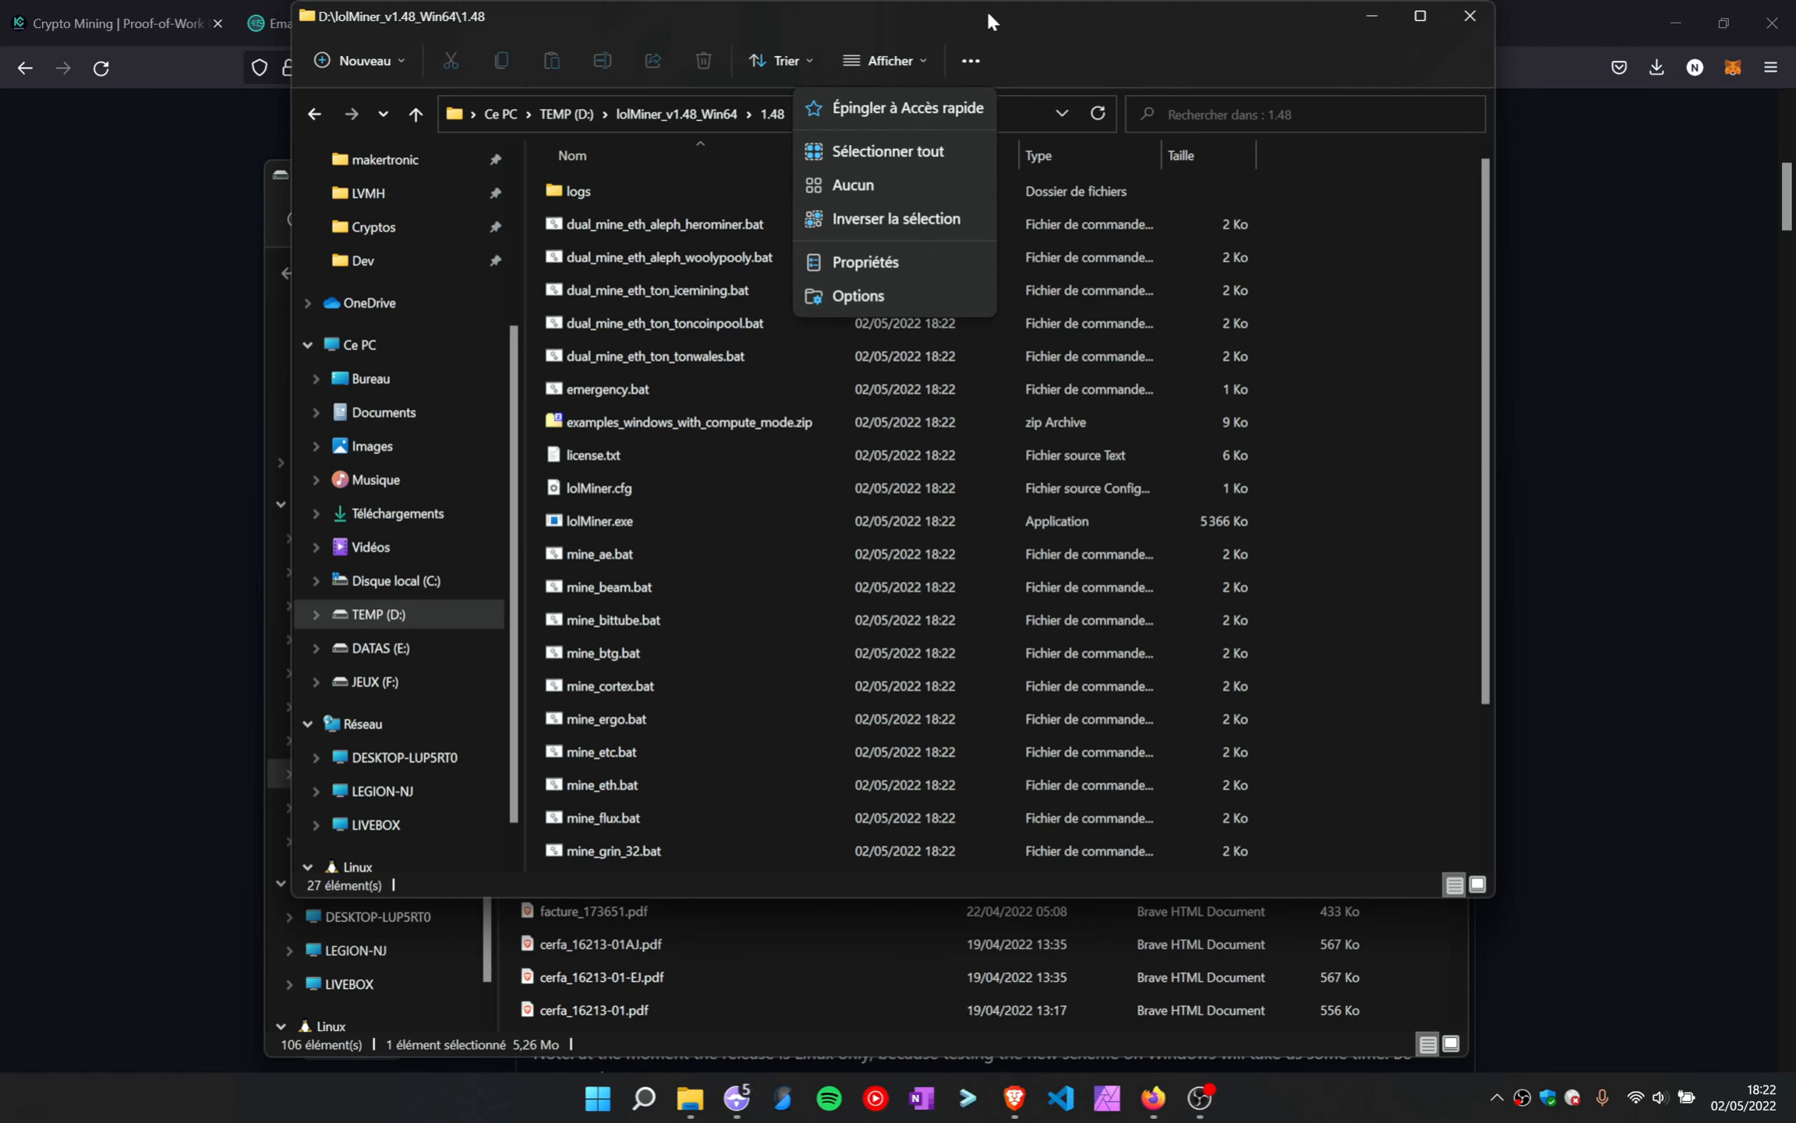
{"action": "left_click_drag", "start_coordinate": [986, 12], "coordinate": [1151, 57]}
{"action": "left_click", "coordinate": [1141, 111]}
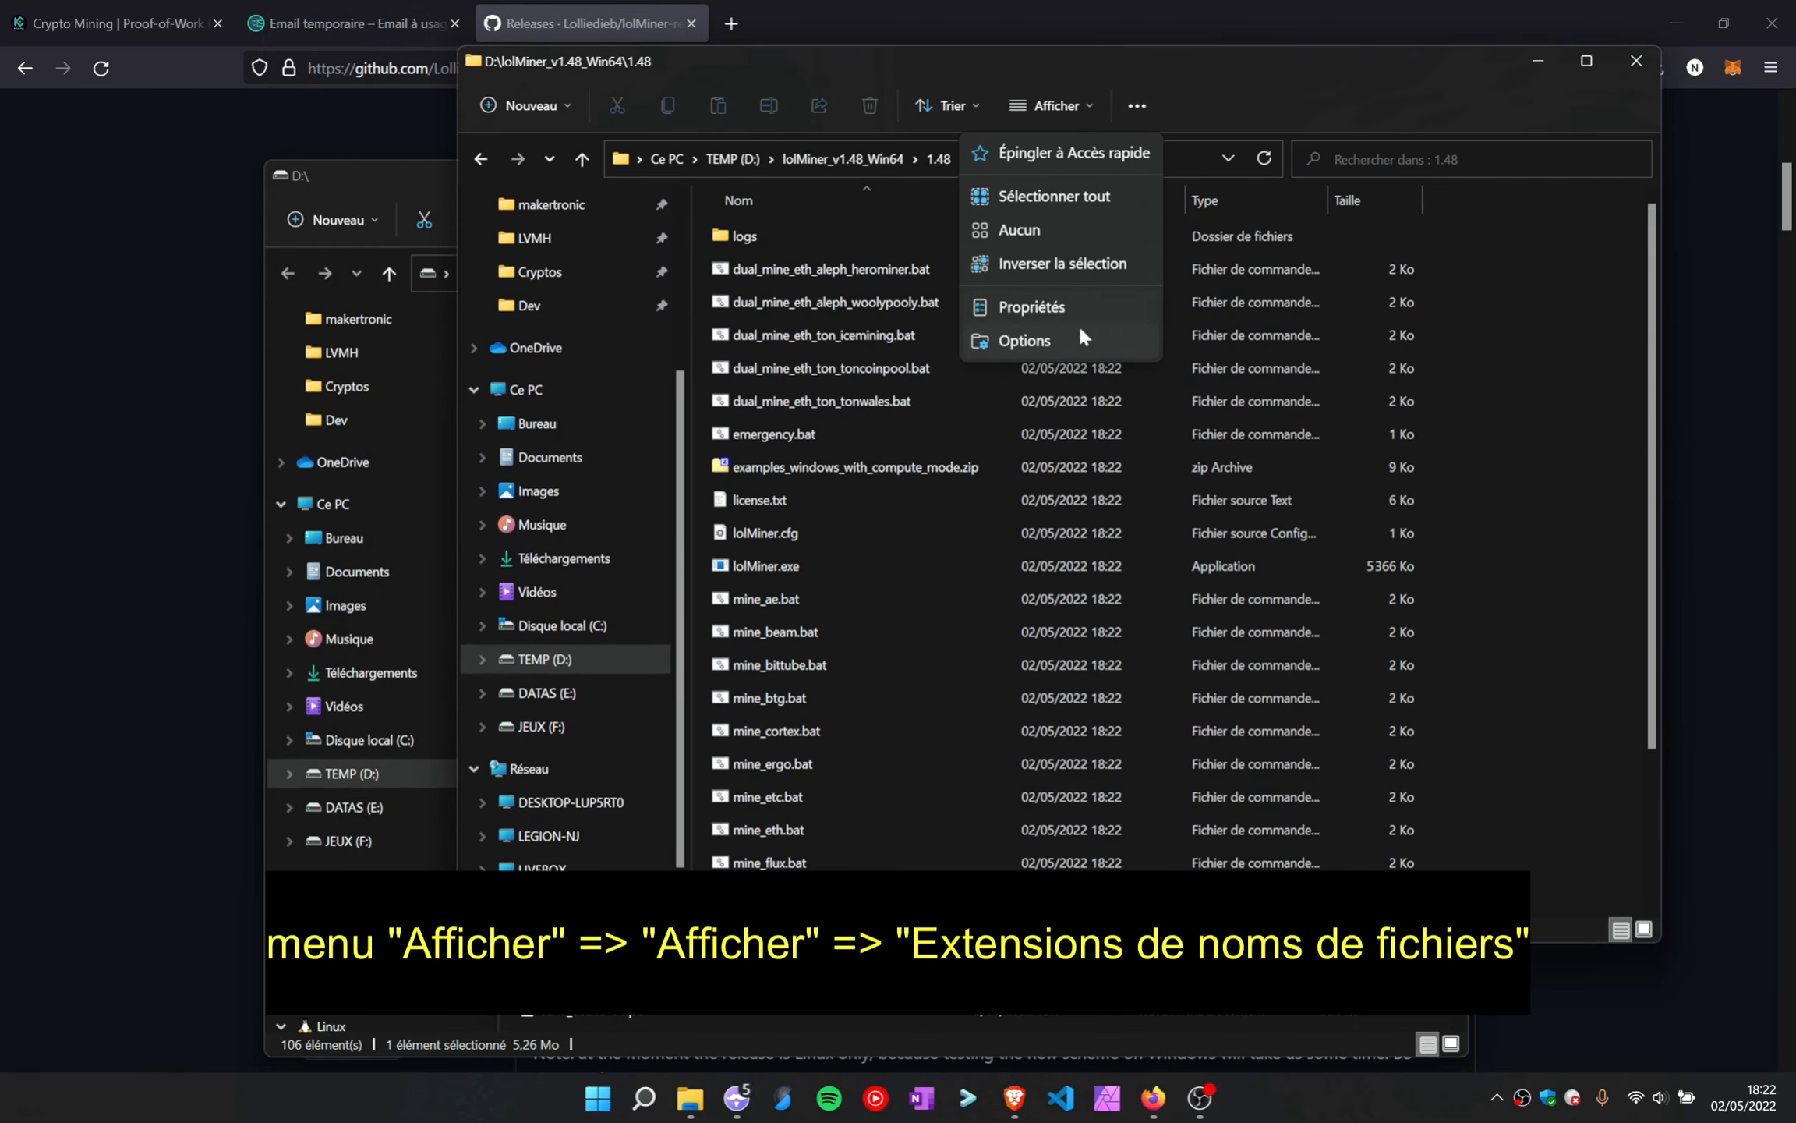
Open mine_eth.bat for editing in Notepad, overriding the SmartScreen block
{"action": "left_click", "coordinate": [774, 602]}
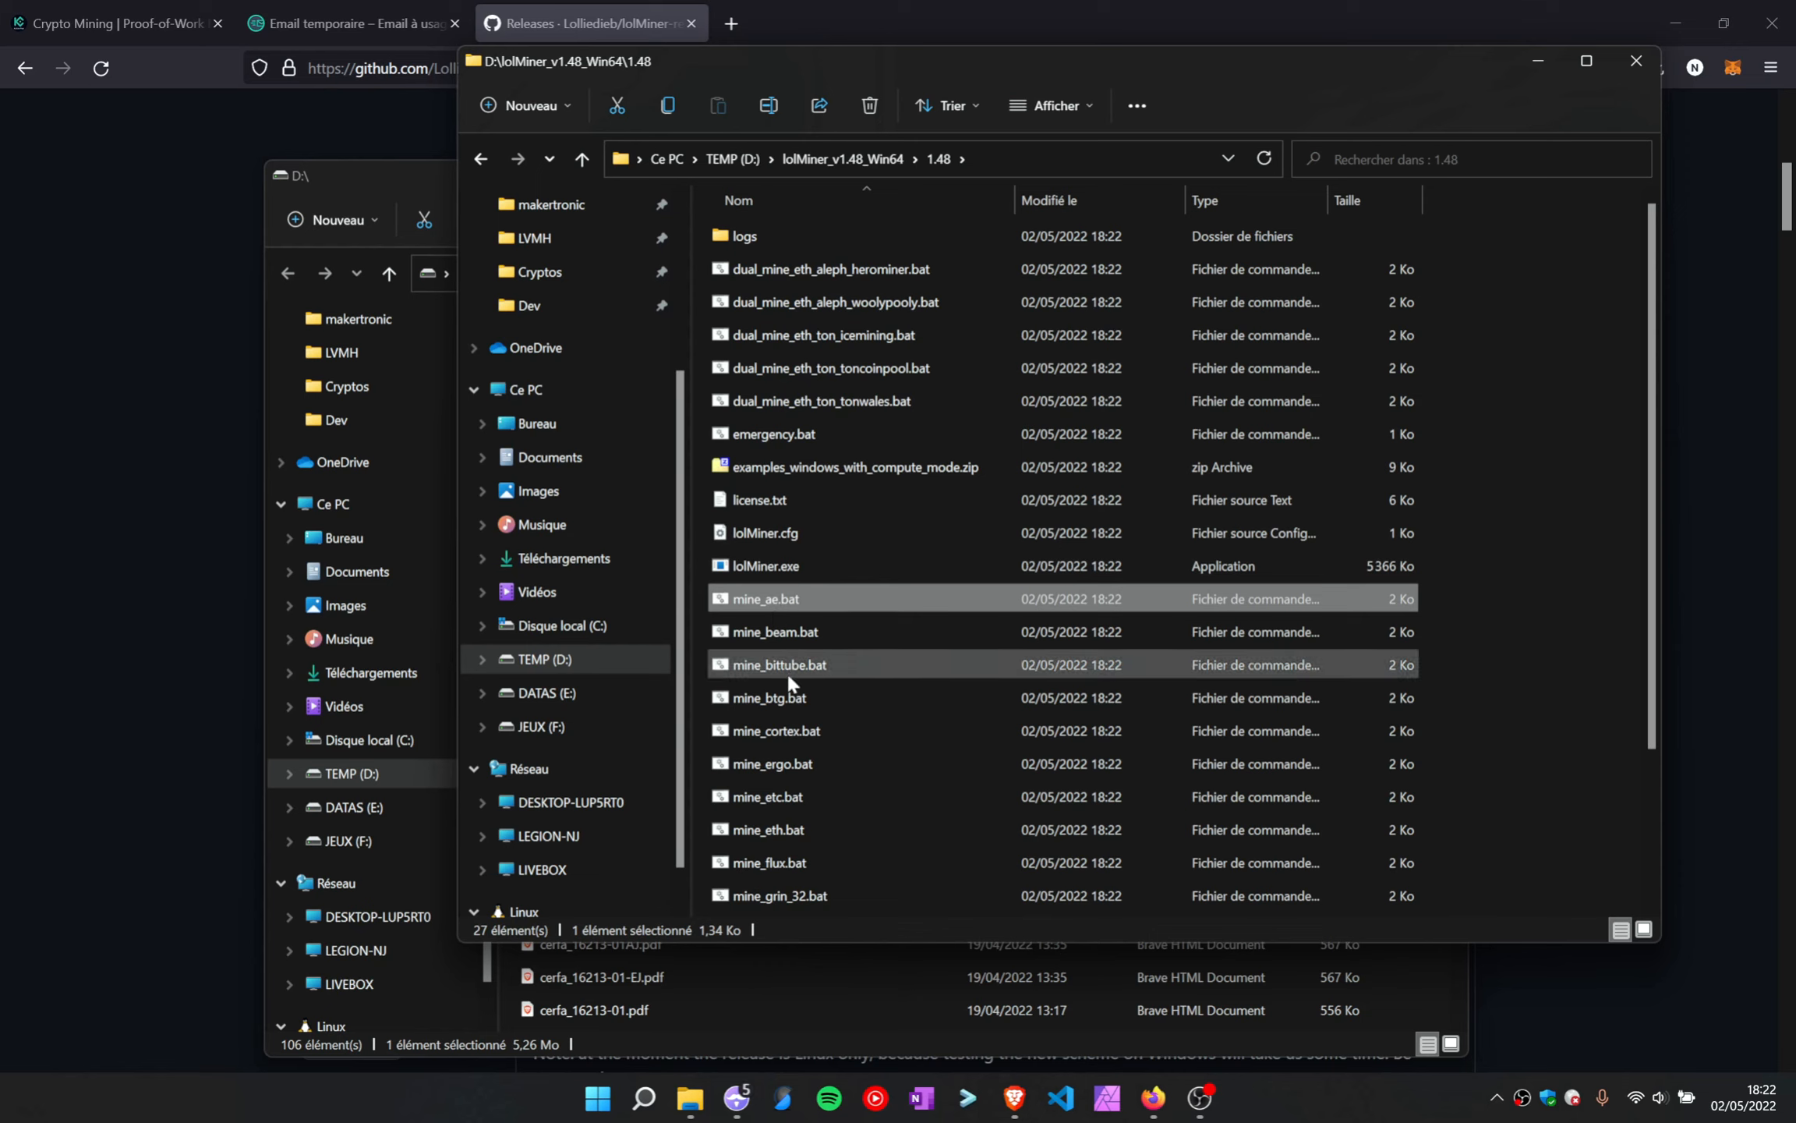
{"action": "left_click", "coordinate": [767, 833]}
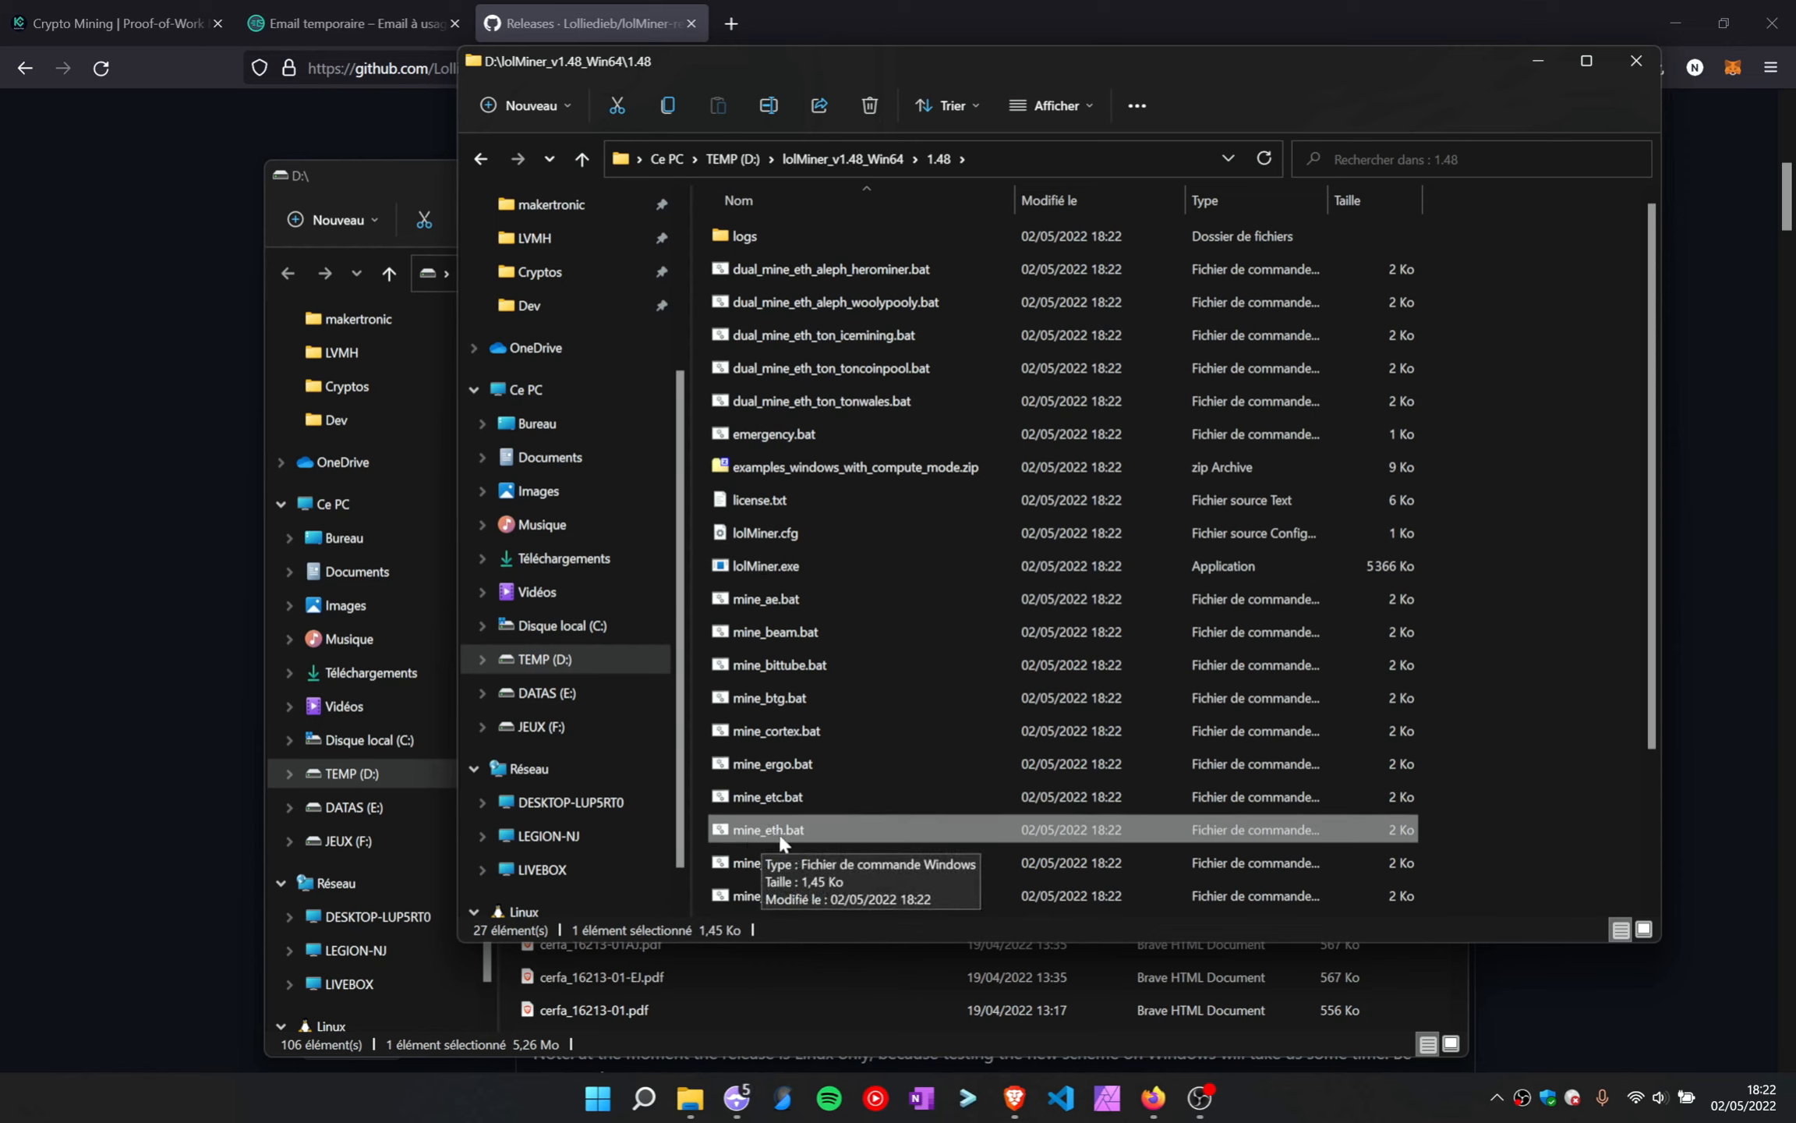
{"action": "right_click", "coordinate": [782, 839]}
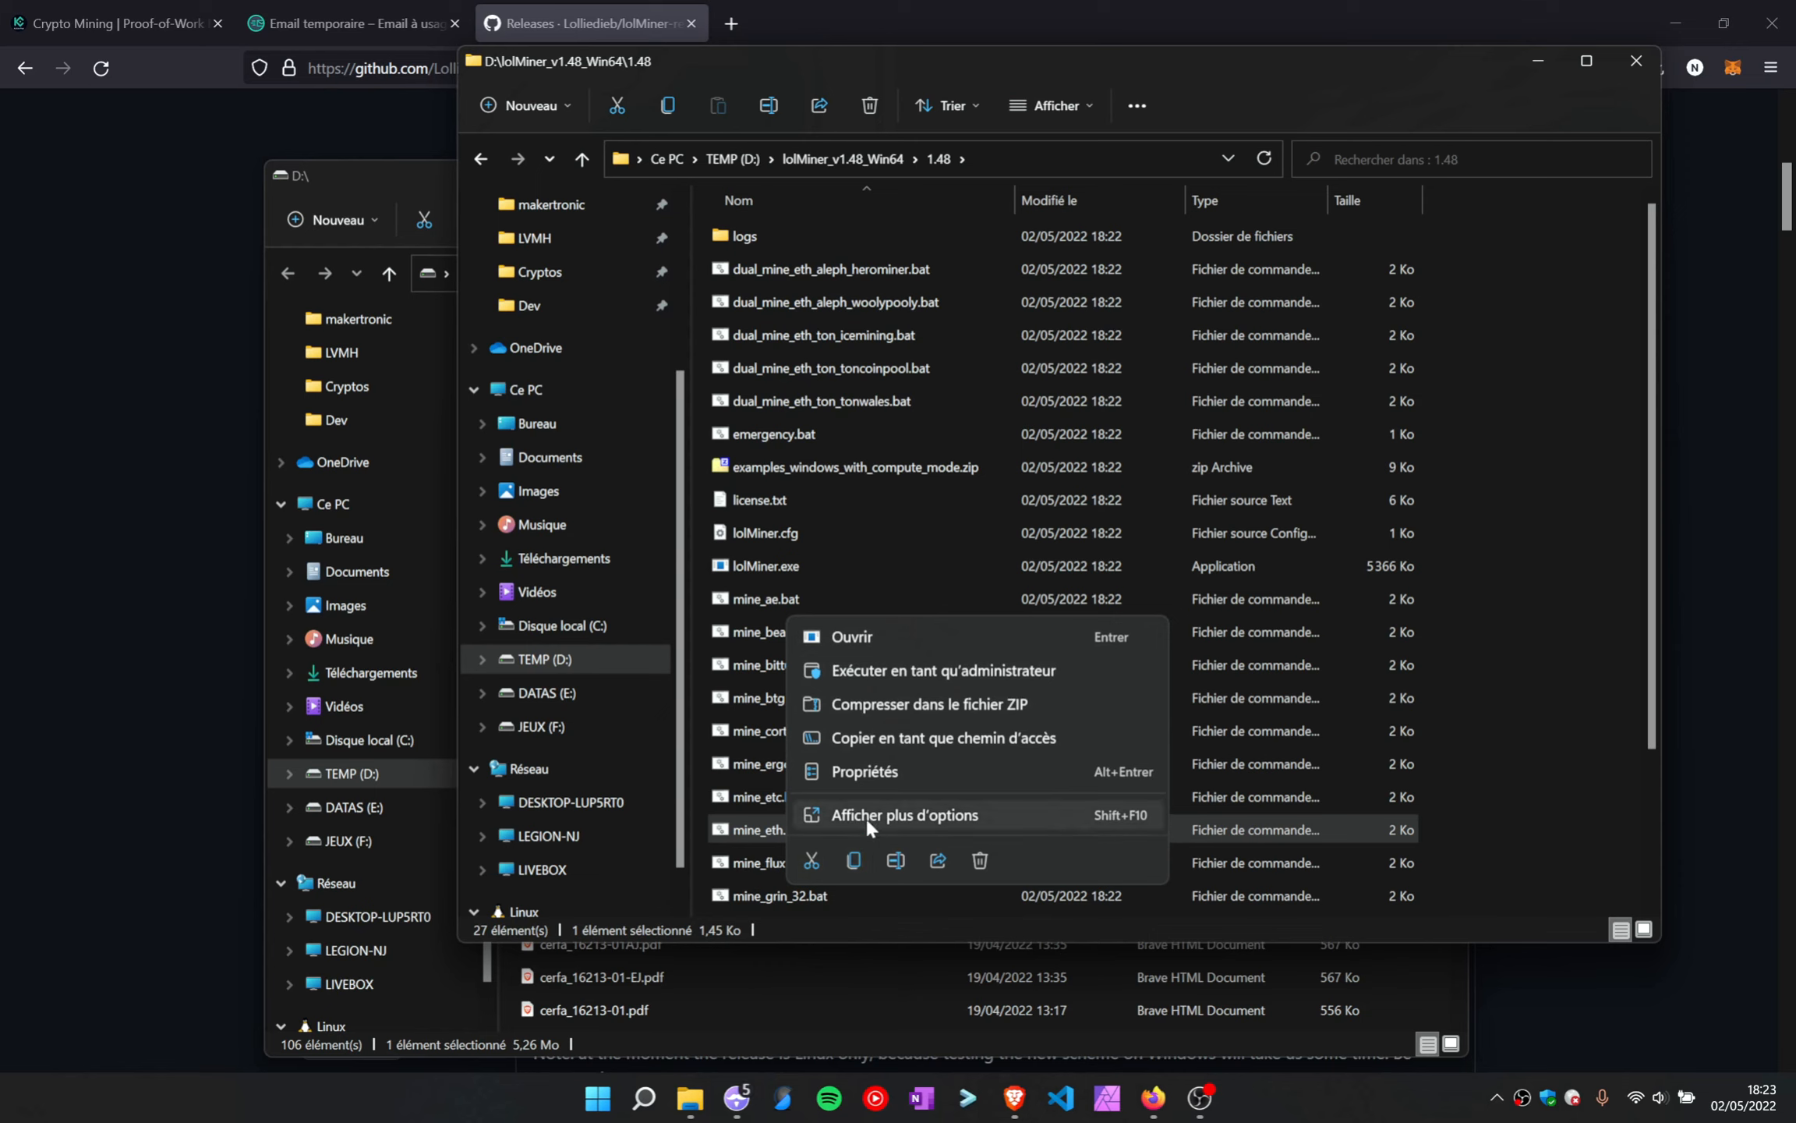
{"action": "left_click", "coordinate": [865, 815]}
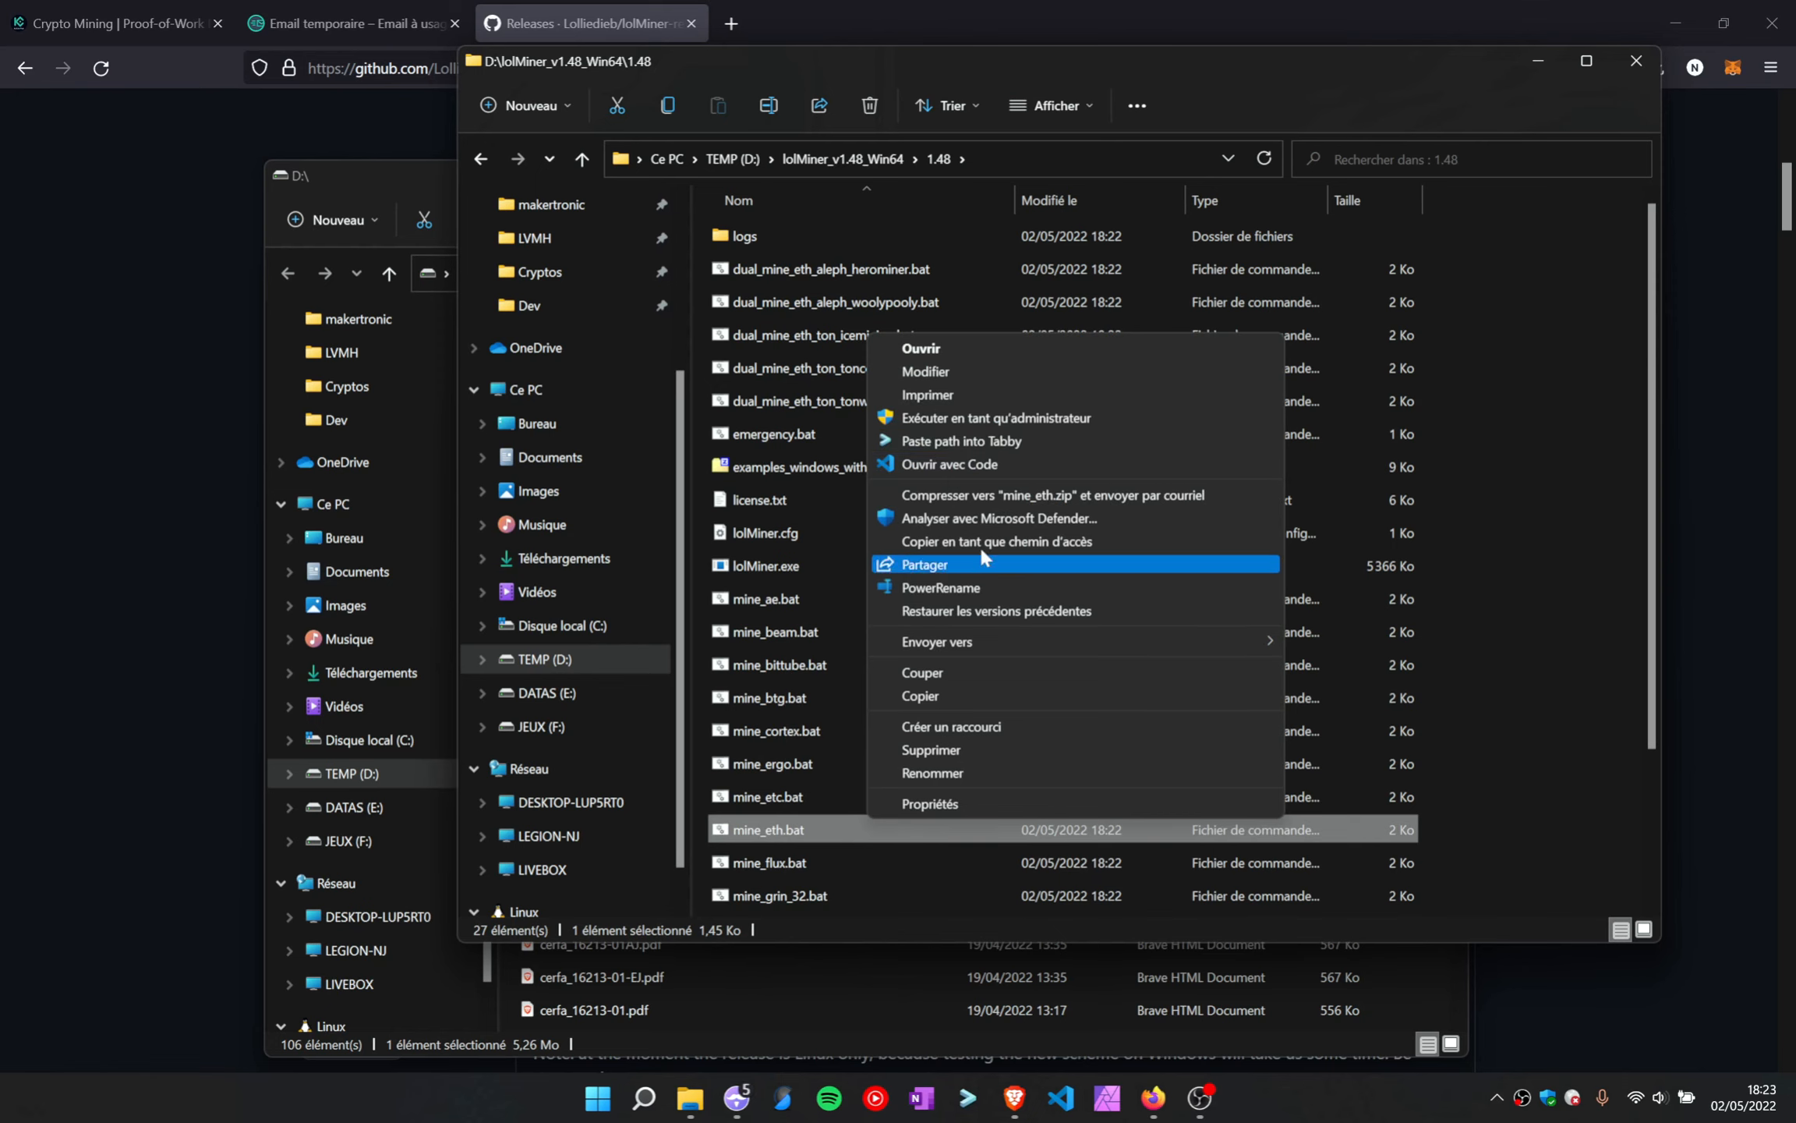
{"action": "left_click", "coordinate": [957, 376]}
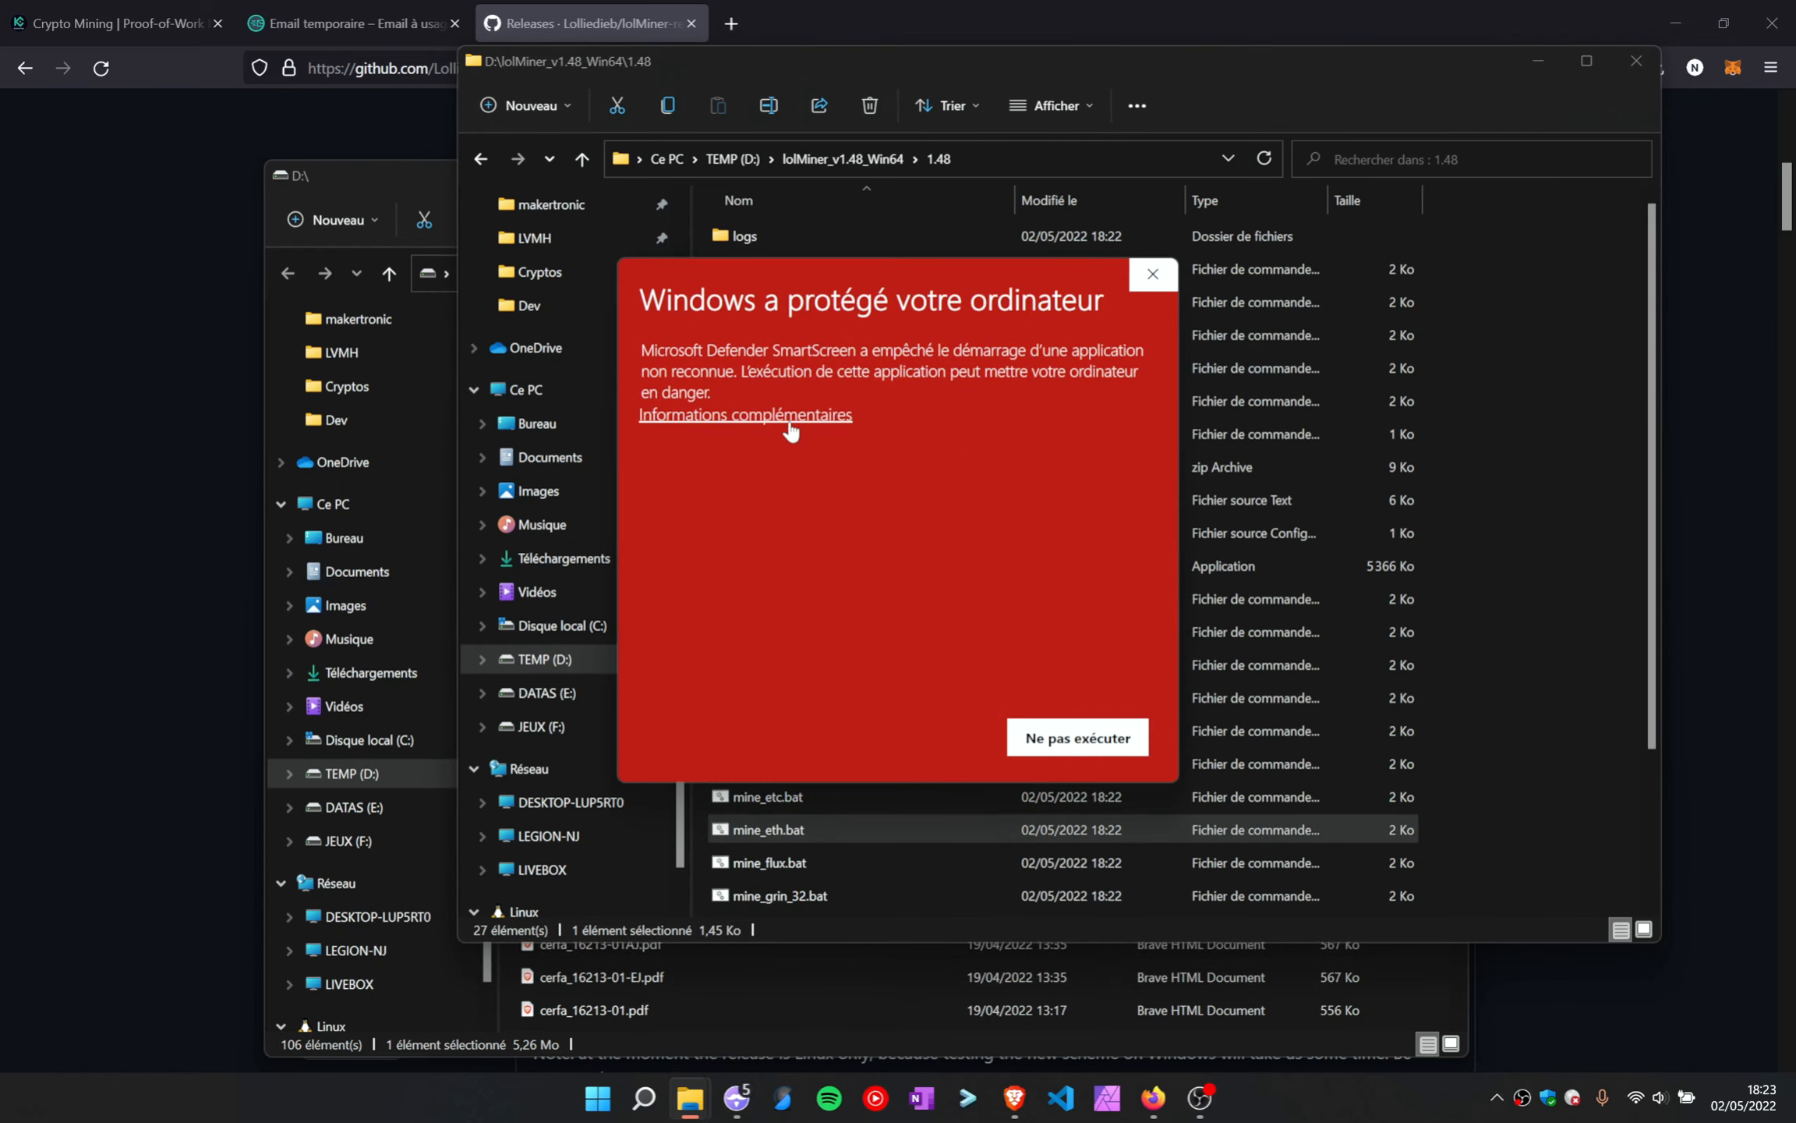
{"action": "left_click", "coordinate": [791, 421]}
{"action": "left_click", "coordinate": [858, 737]}
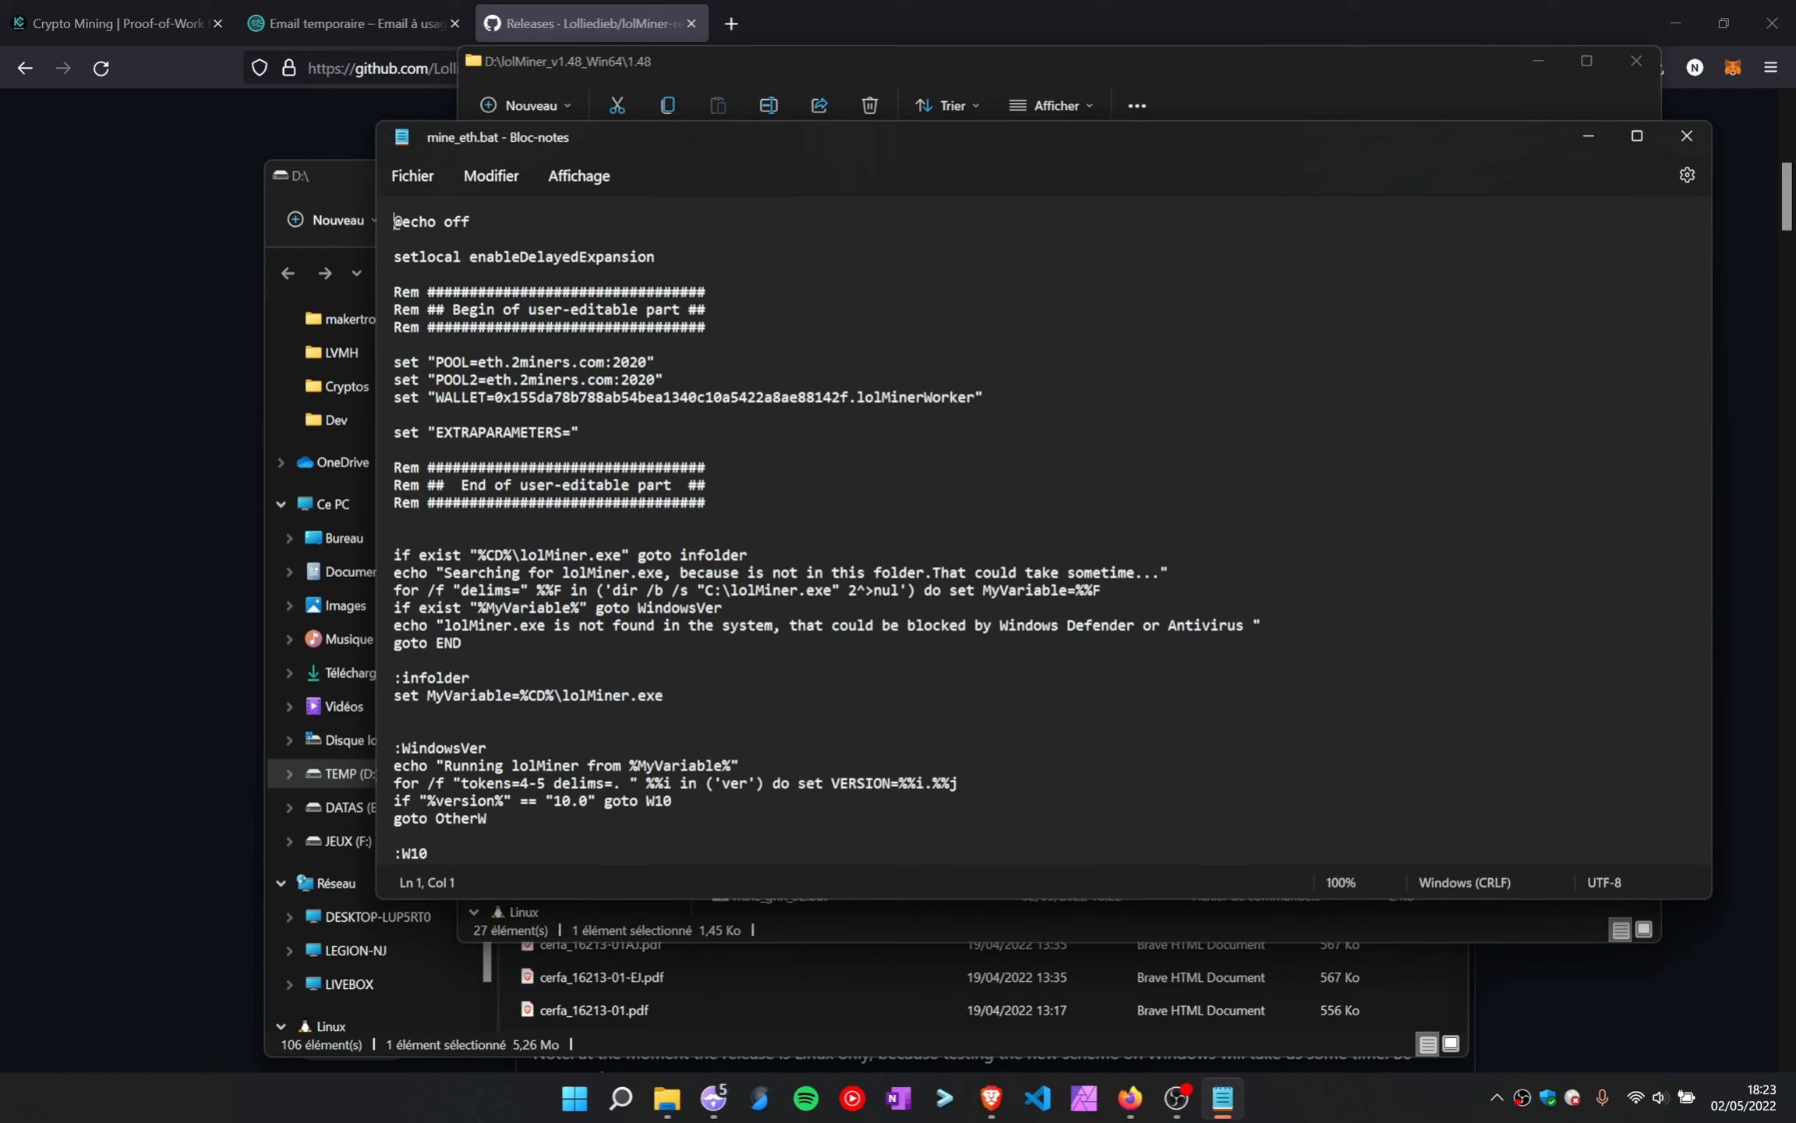
Replace the wallet address in the WALLET line of mine_eth.bat with the mining account name copied from KuCoin's Connect to Pool dialog
{"action": "left_click_drag", "start_coordinate": [726, 154], "coordinate": [905, 137]}
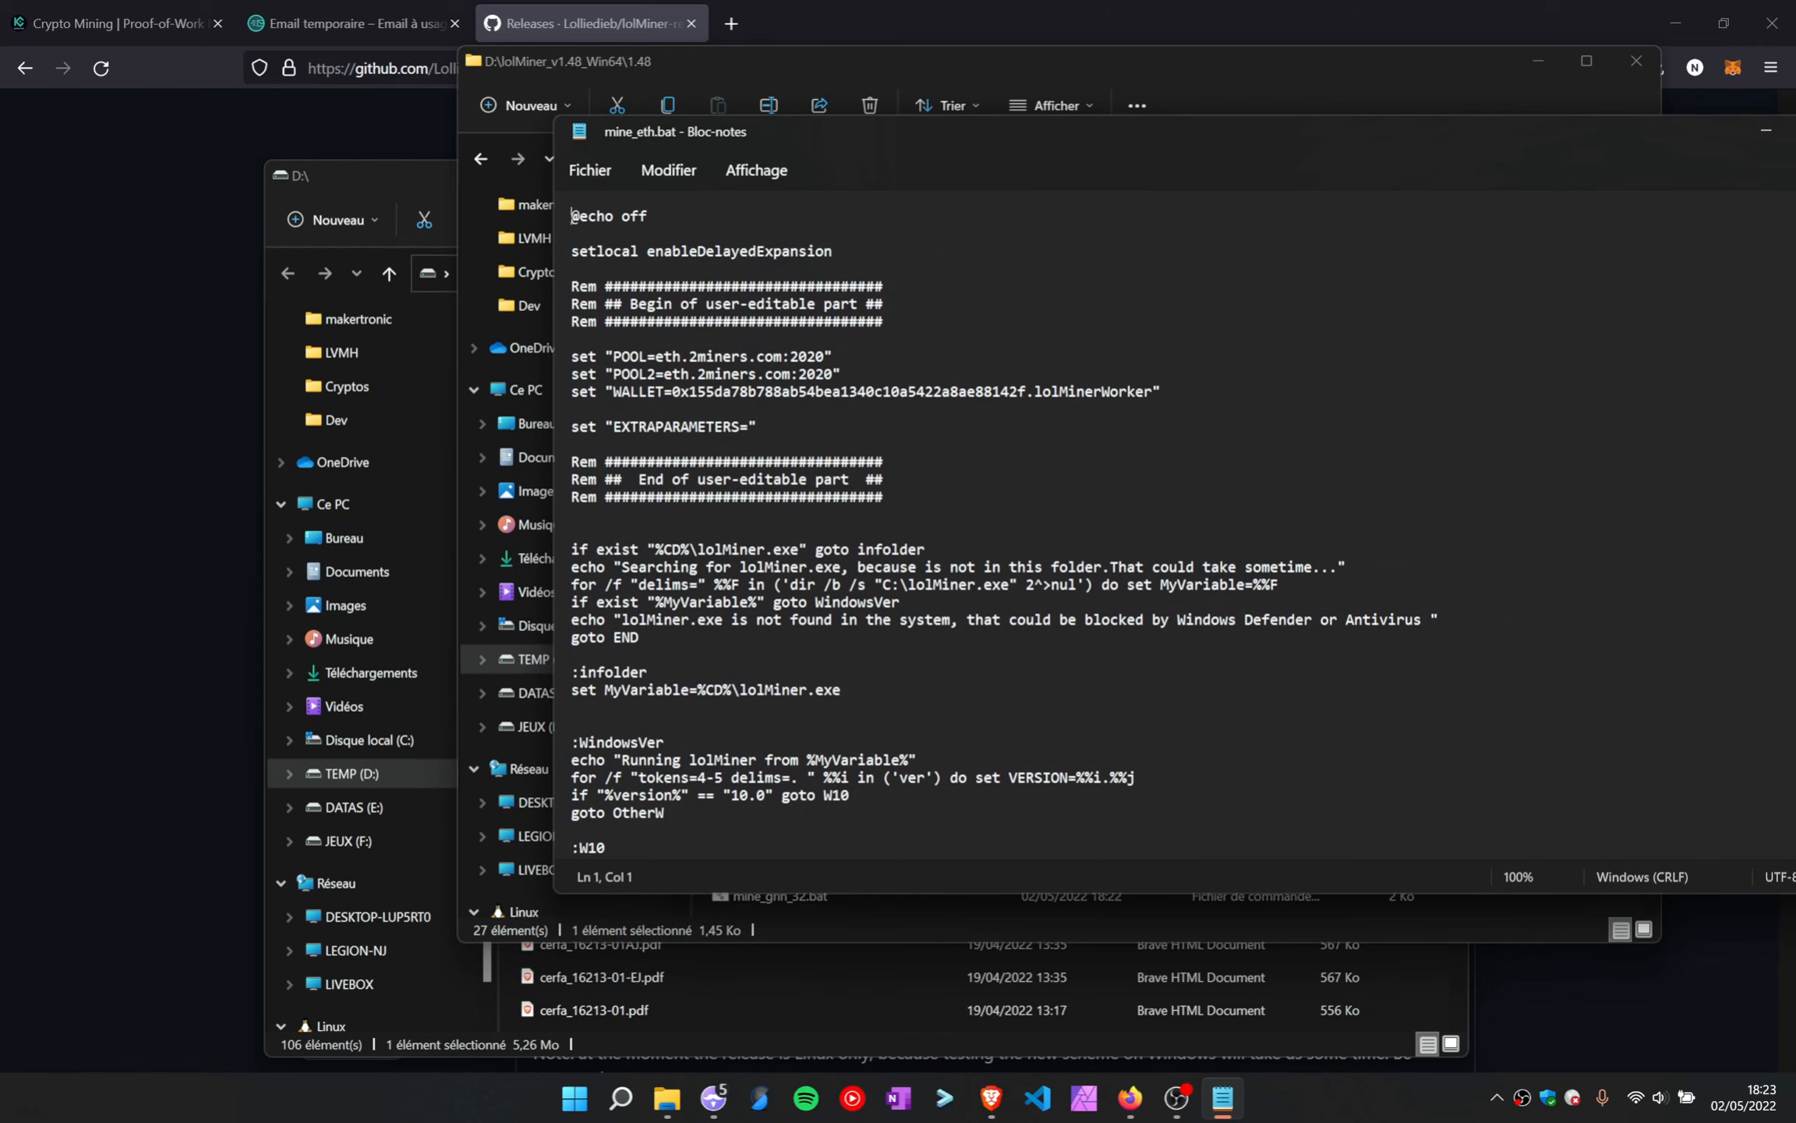
{"action": "scroll", "coordinate": [1136, 520], "scroll_direction": "down", "scroll_amount": 6}
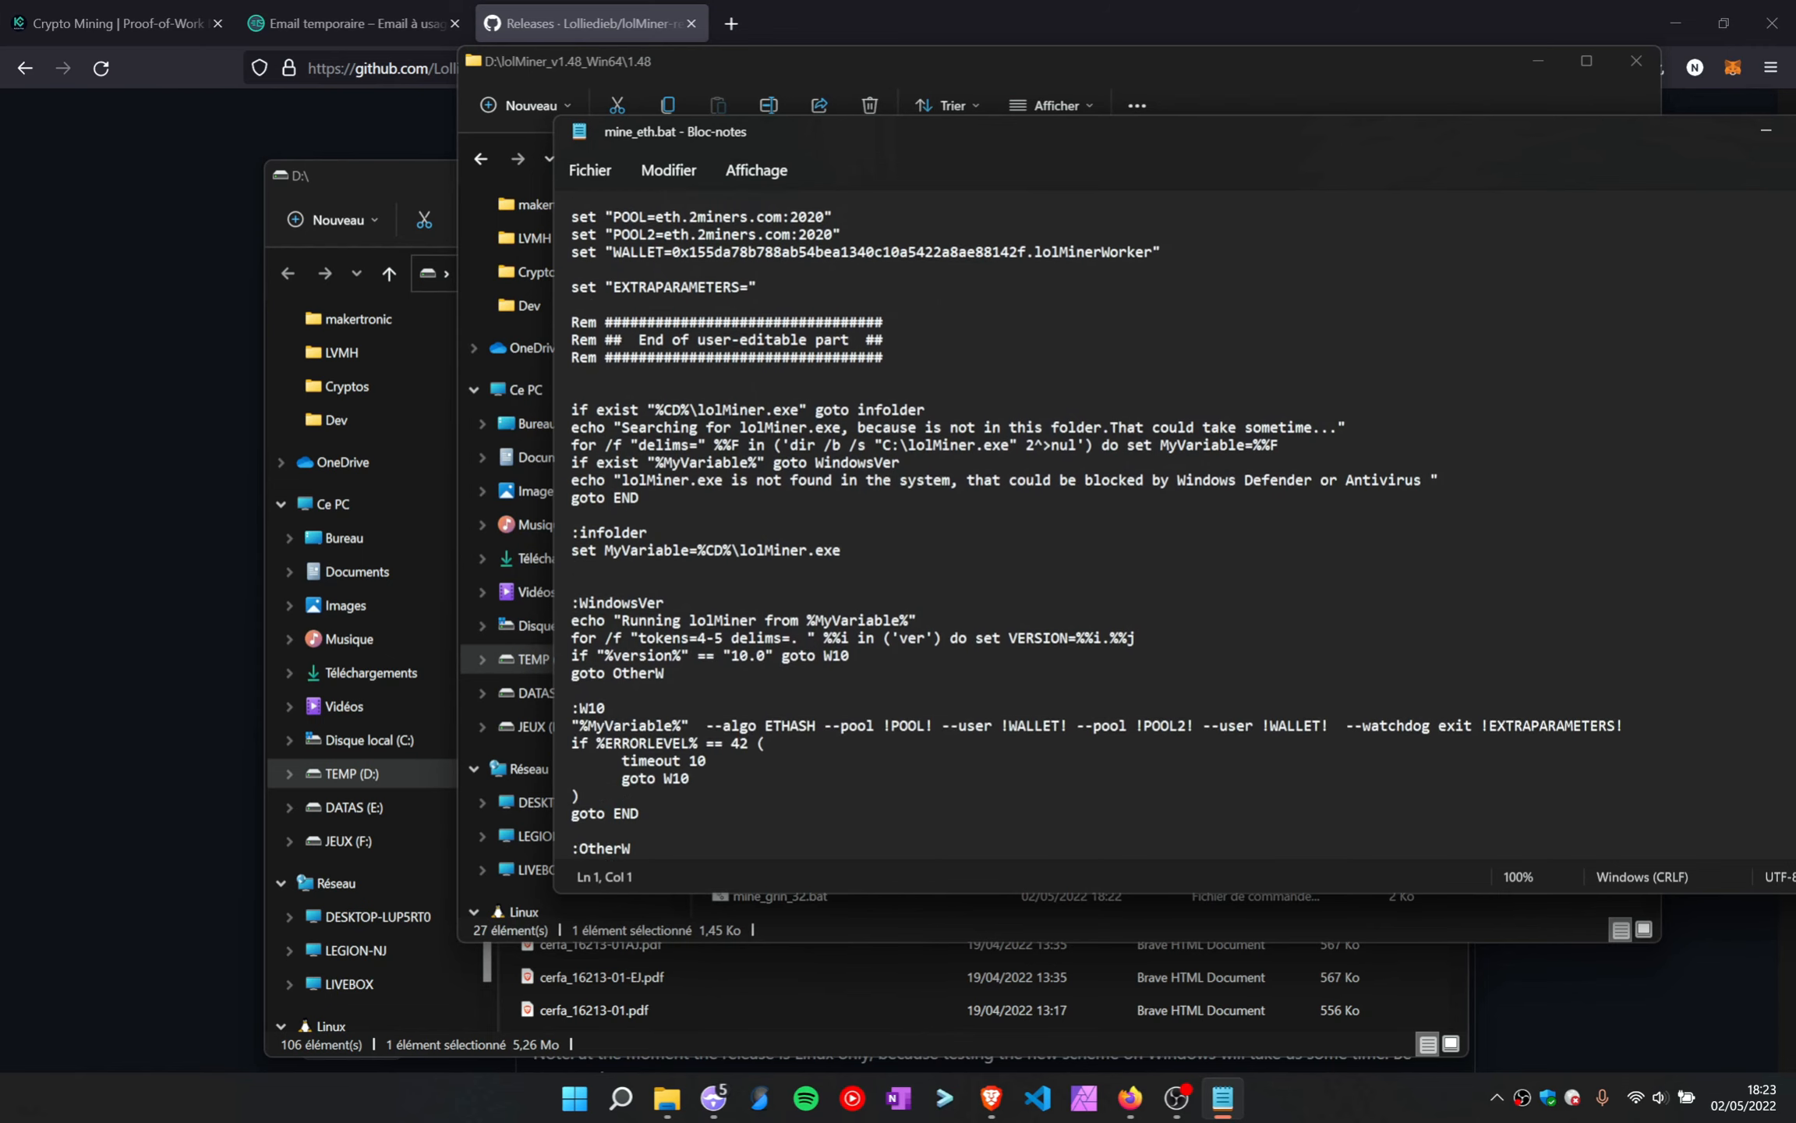
{"action": "scroll", "coordinate": [1135, 519], "scroll_direction": "up", "scroll_amount": 6}
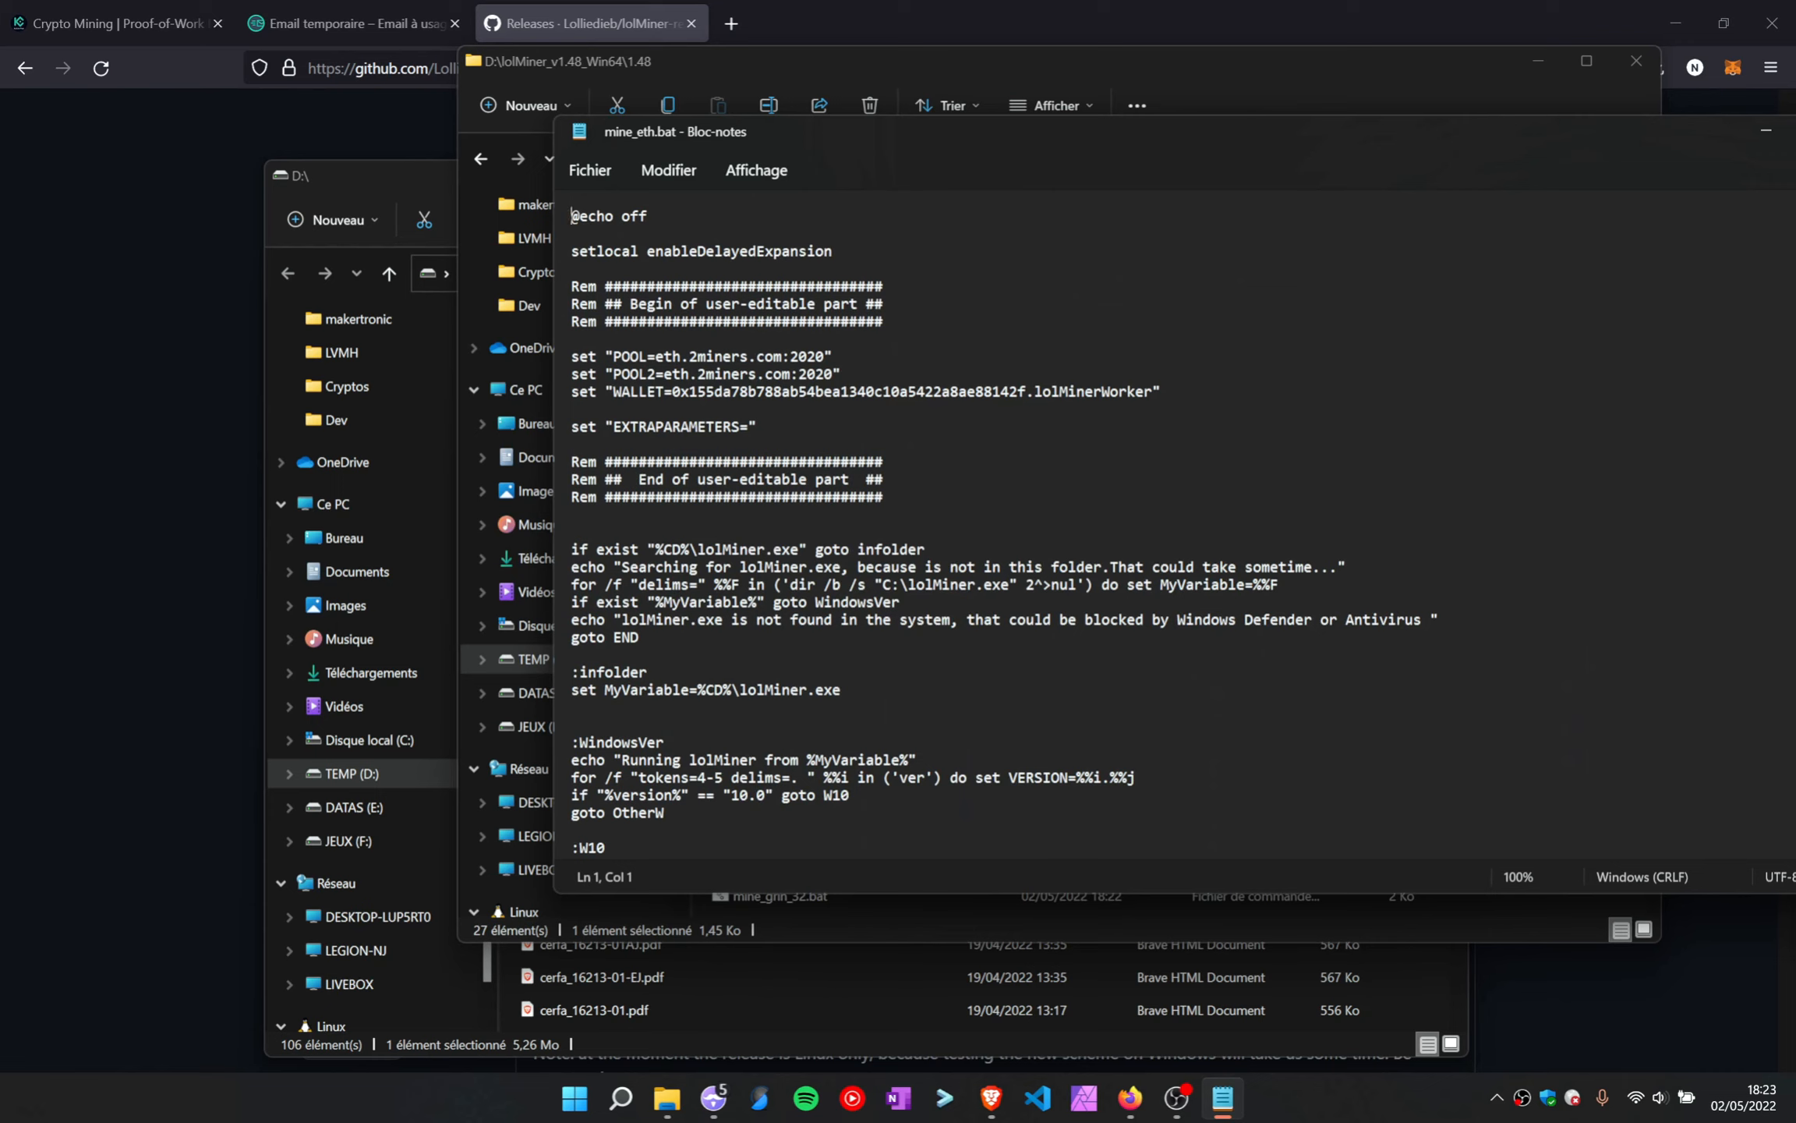
{"action": "left_click", "coordinate": [604, 29]}
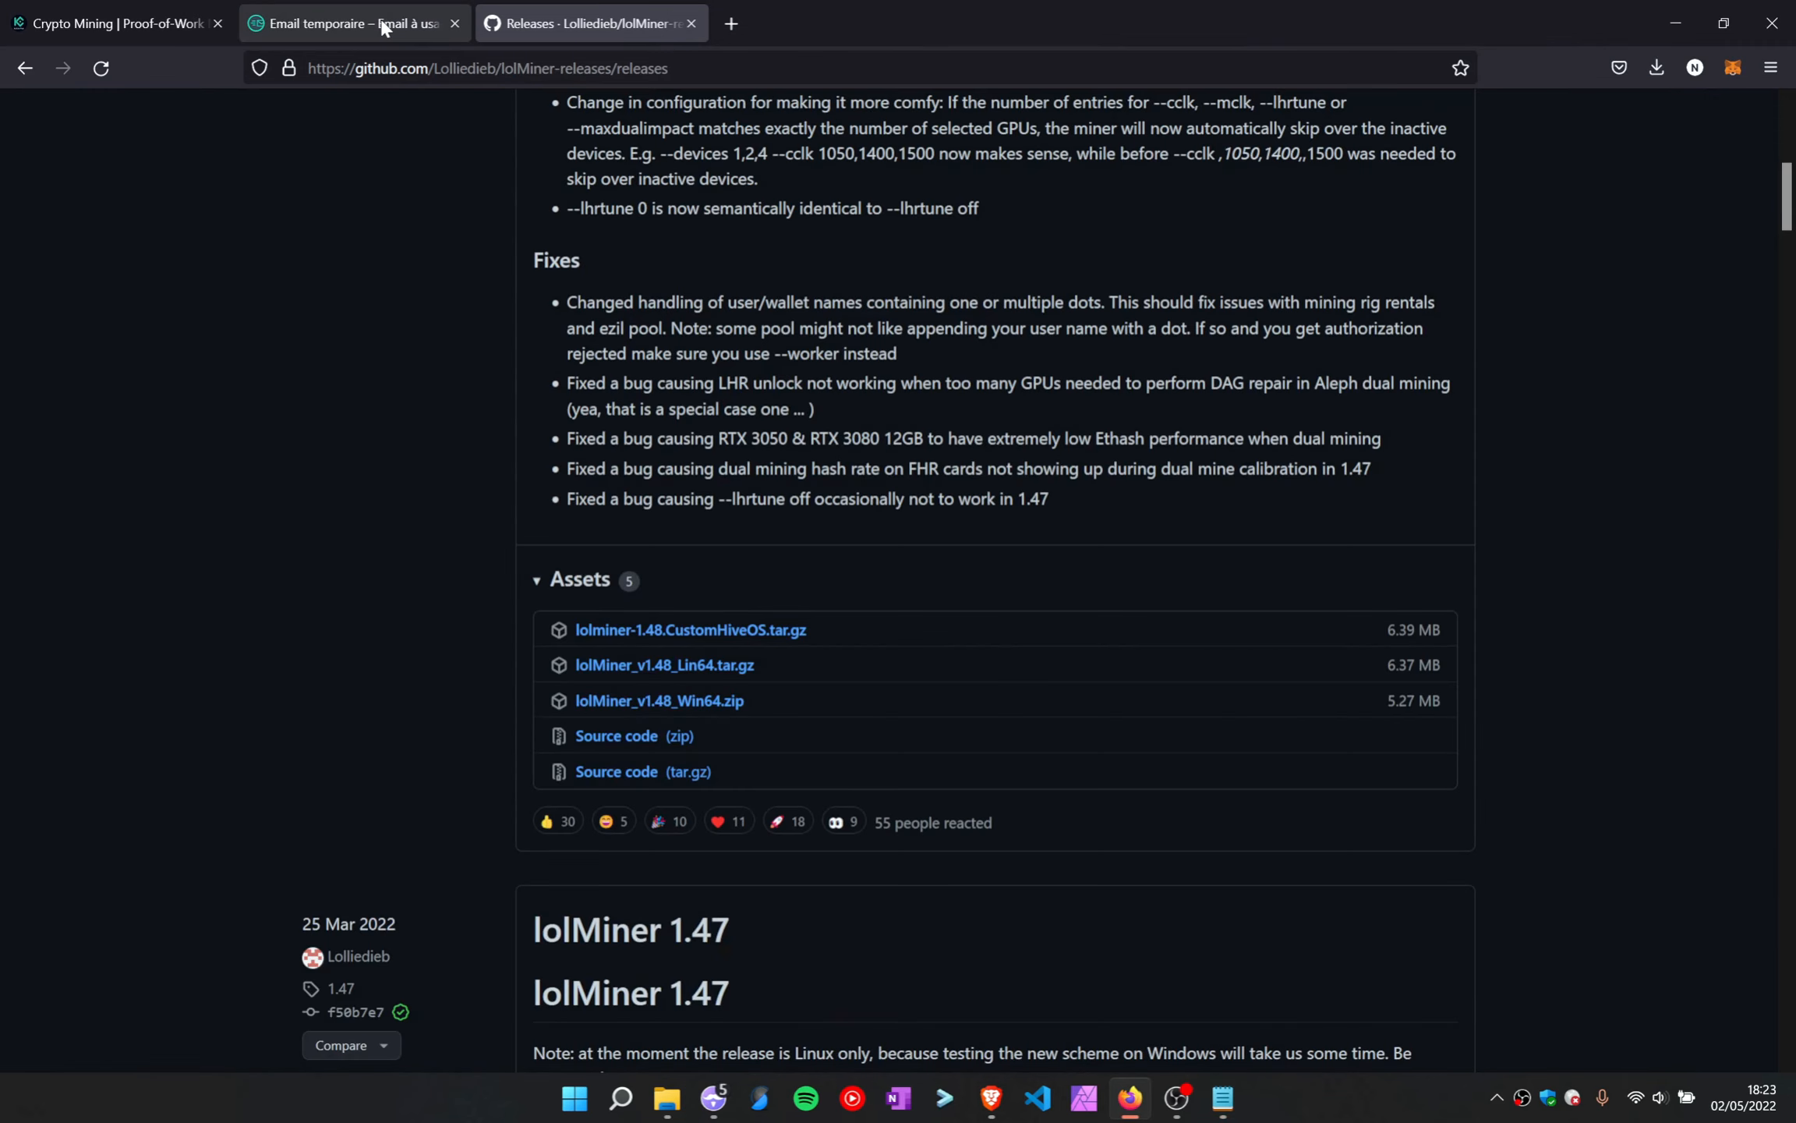
{"action": "left_click", "coordinate": [351, 23]}
{"action": "left_click", "coordinate": [158, 18]}
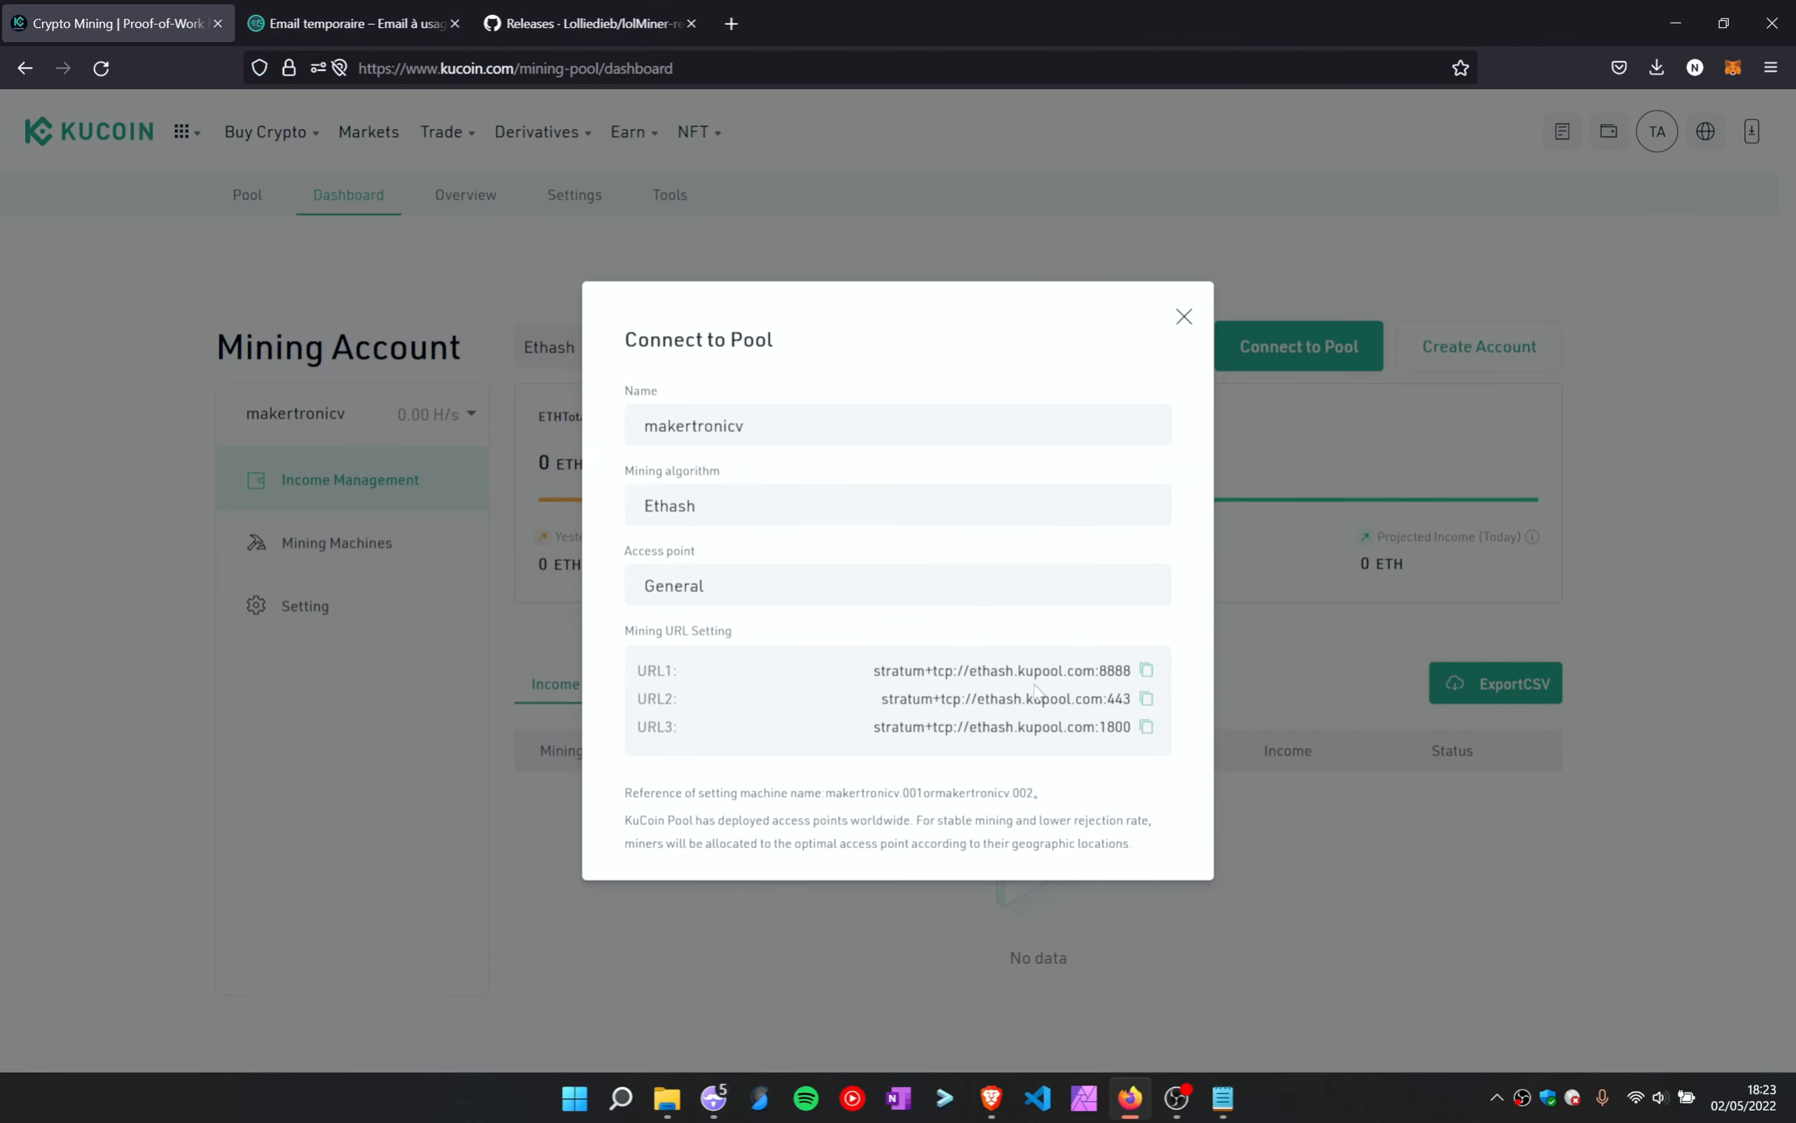
{"action": "left_click_drag", "start_coordinate": [768, 425], "coordinate": [638, 427]}
{"action": "key", "text": "ctrl+c"}
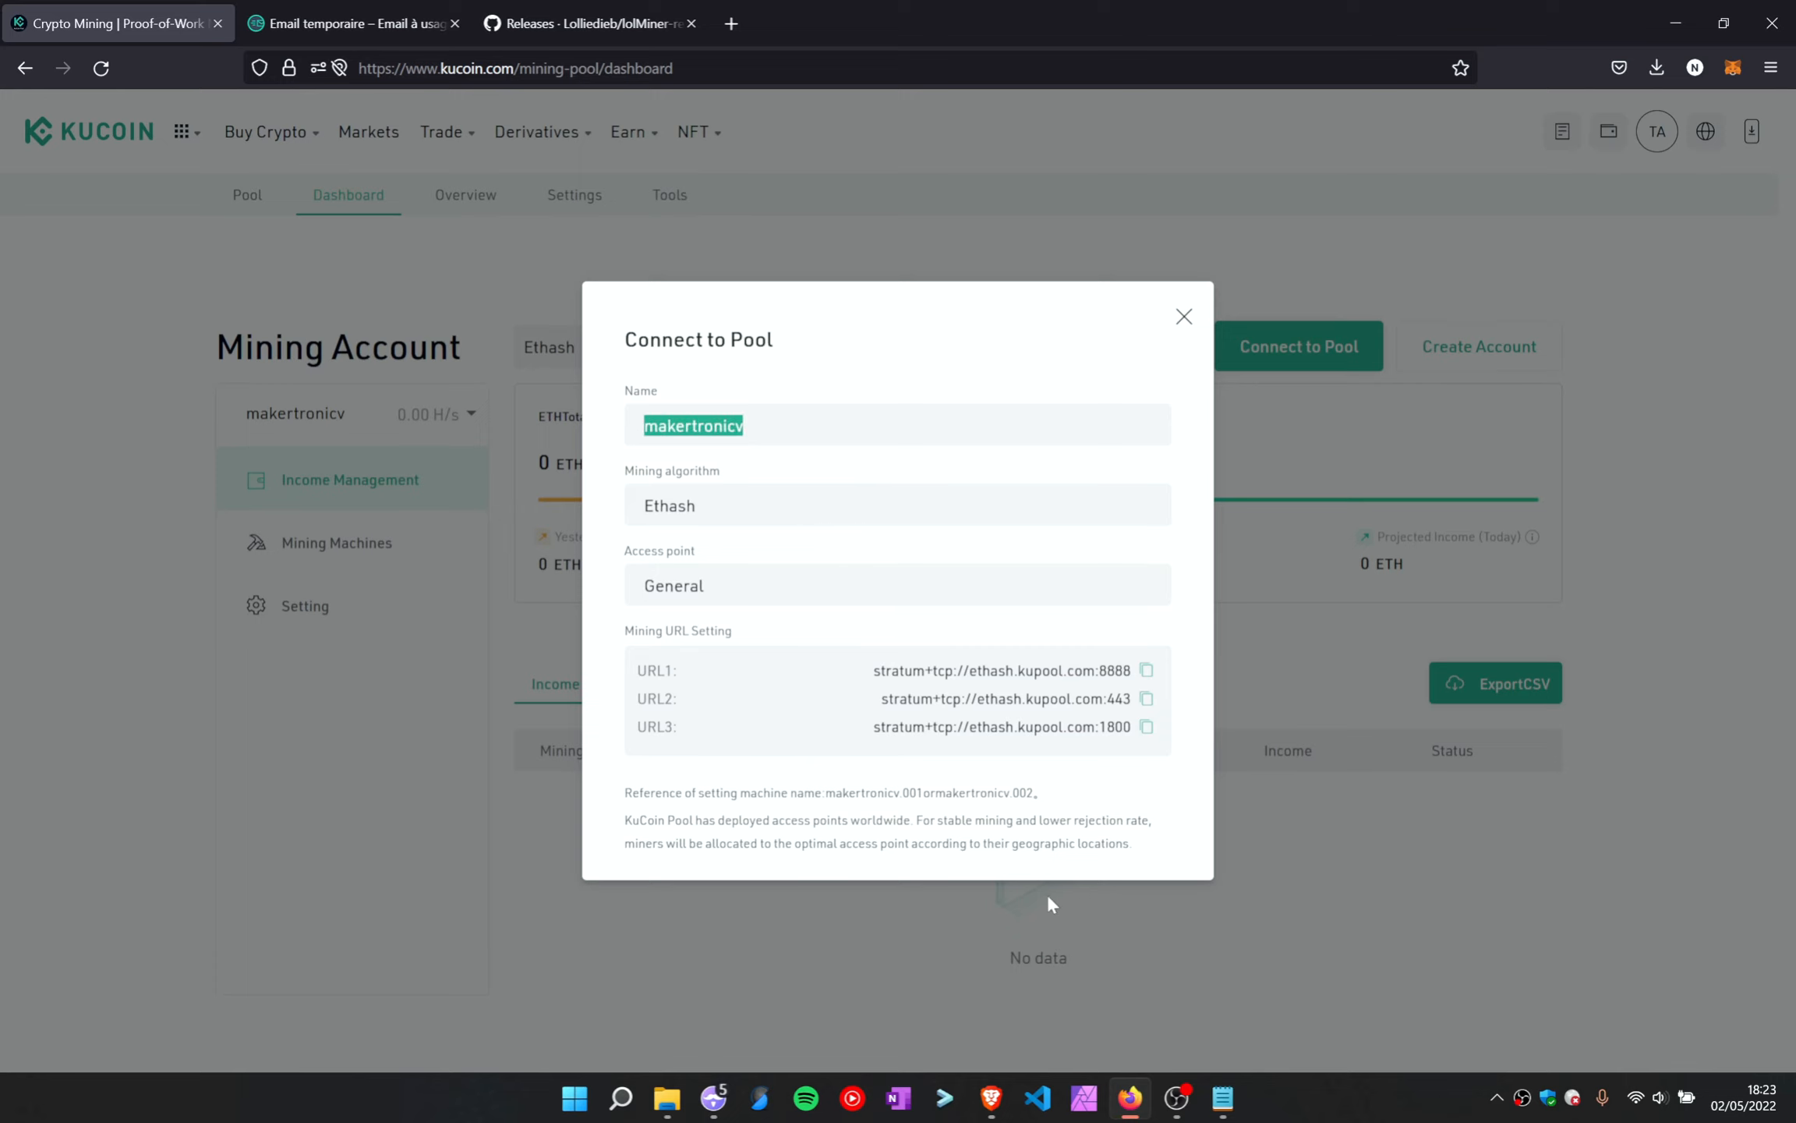
{"action": "left_click", "coordinate": [1223, 1098]}
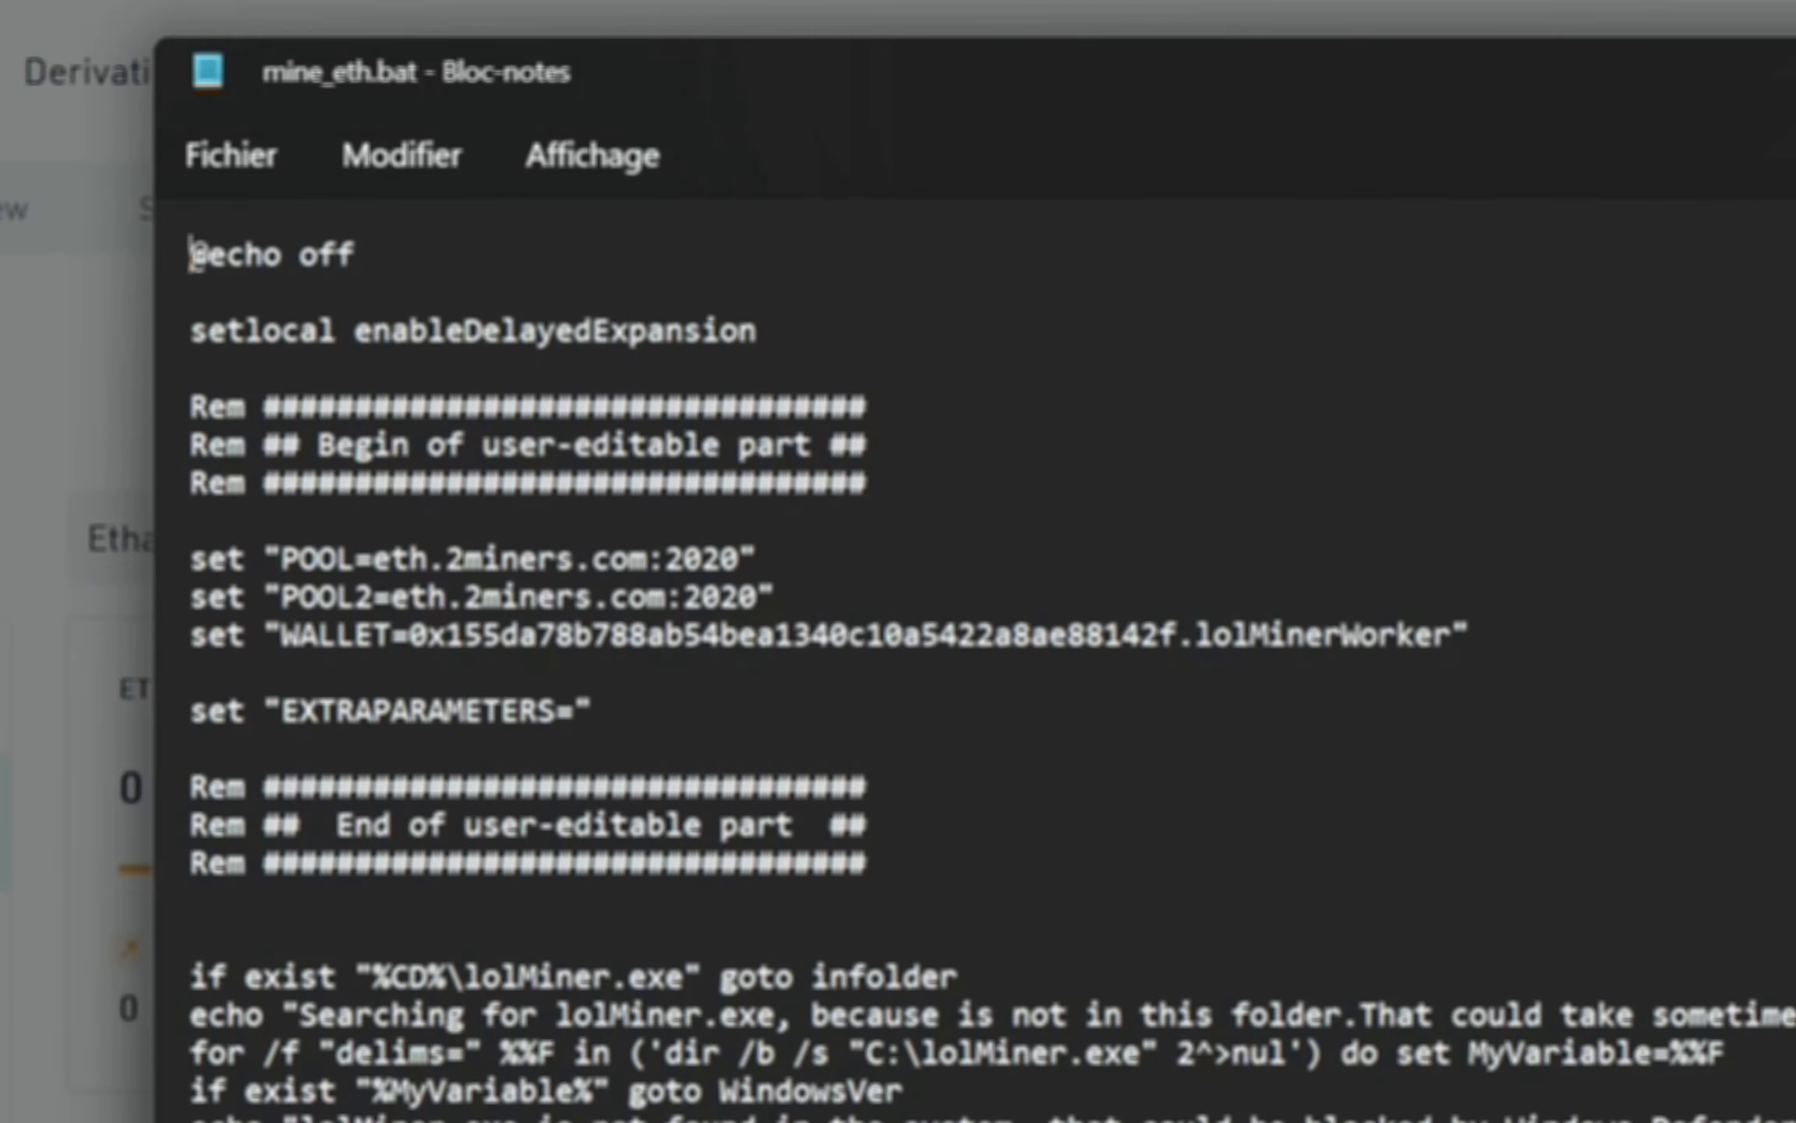
{"action": "left_click_drag", "start_coordinate": [1177, 635], "coordinate": [410, 635]}
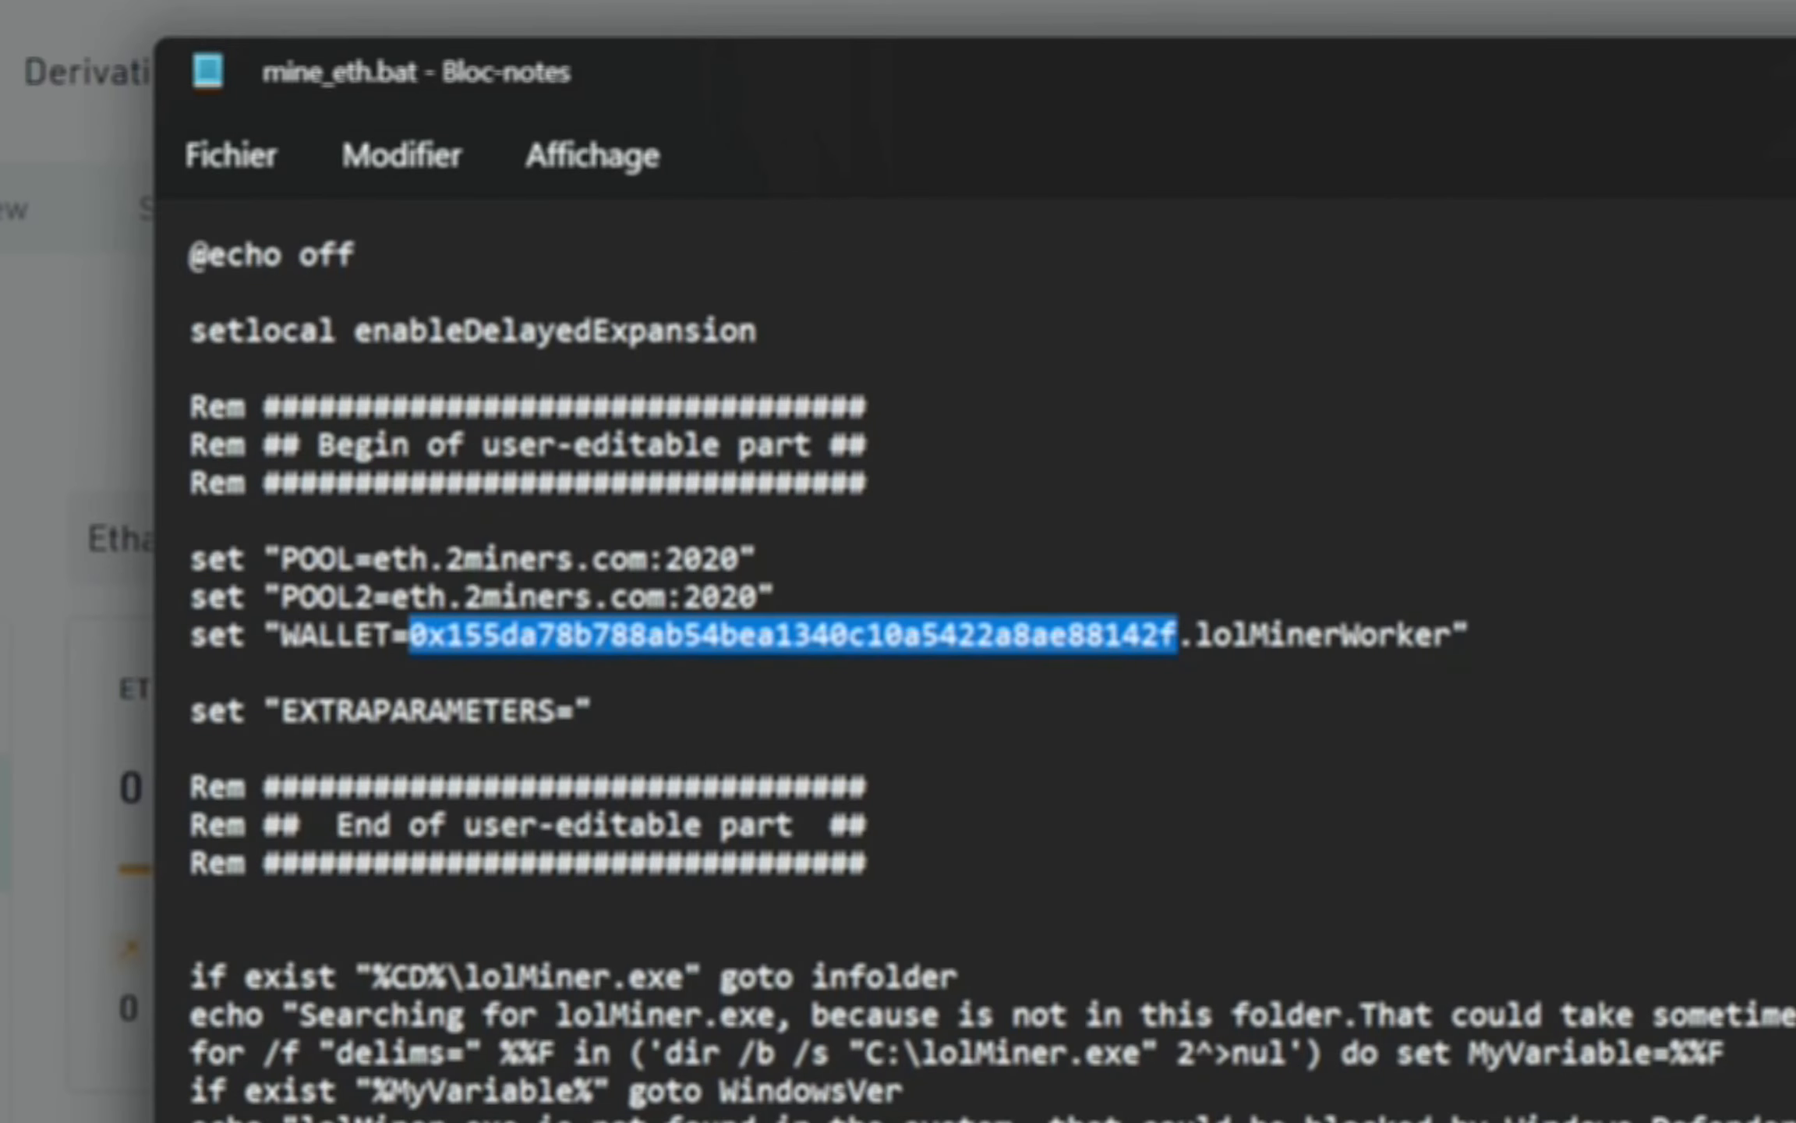
{"action": "key", "text": "ctrl+v"}
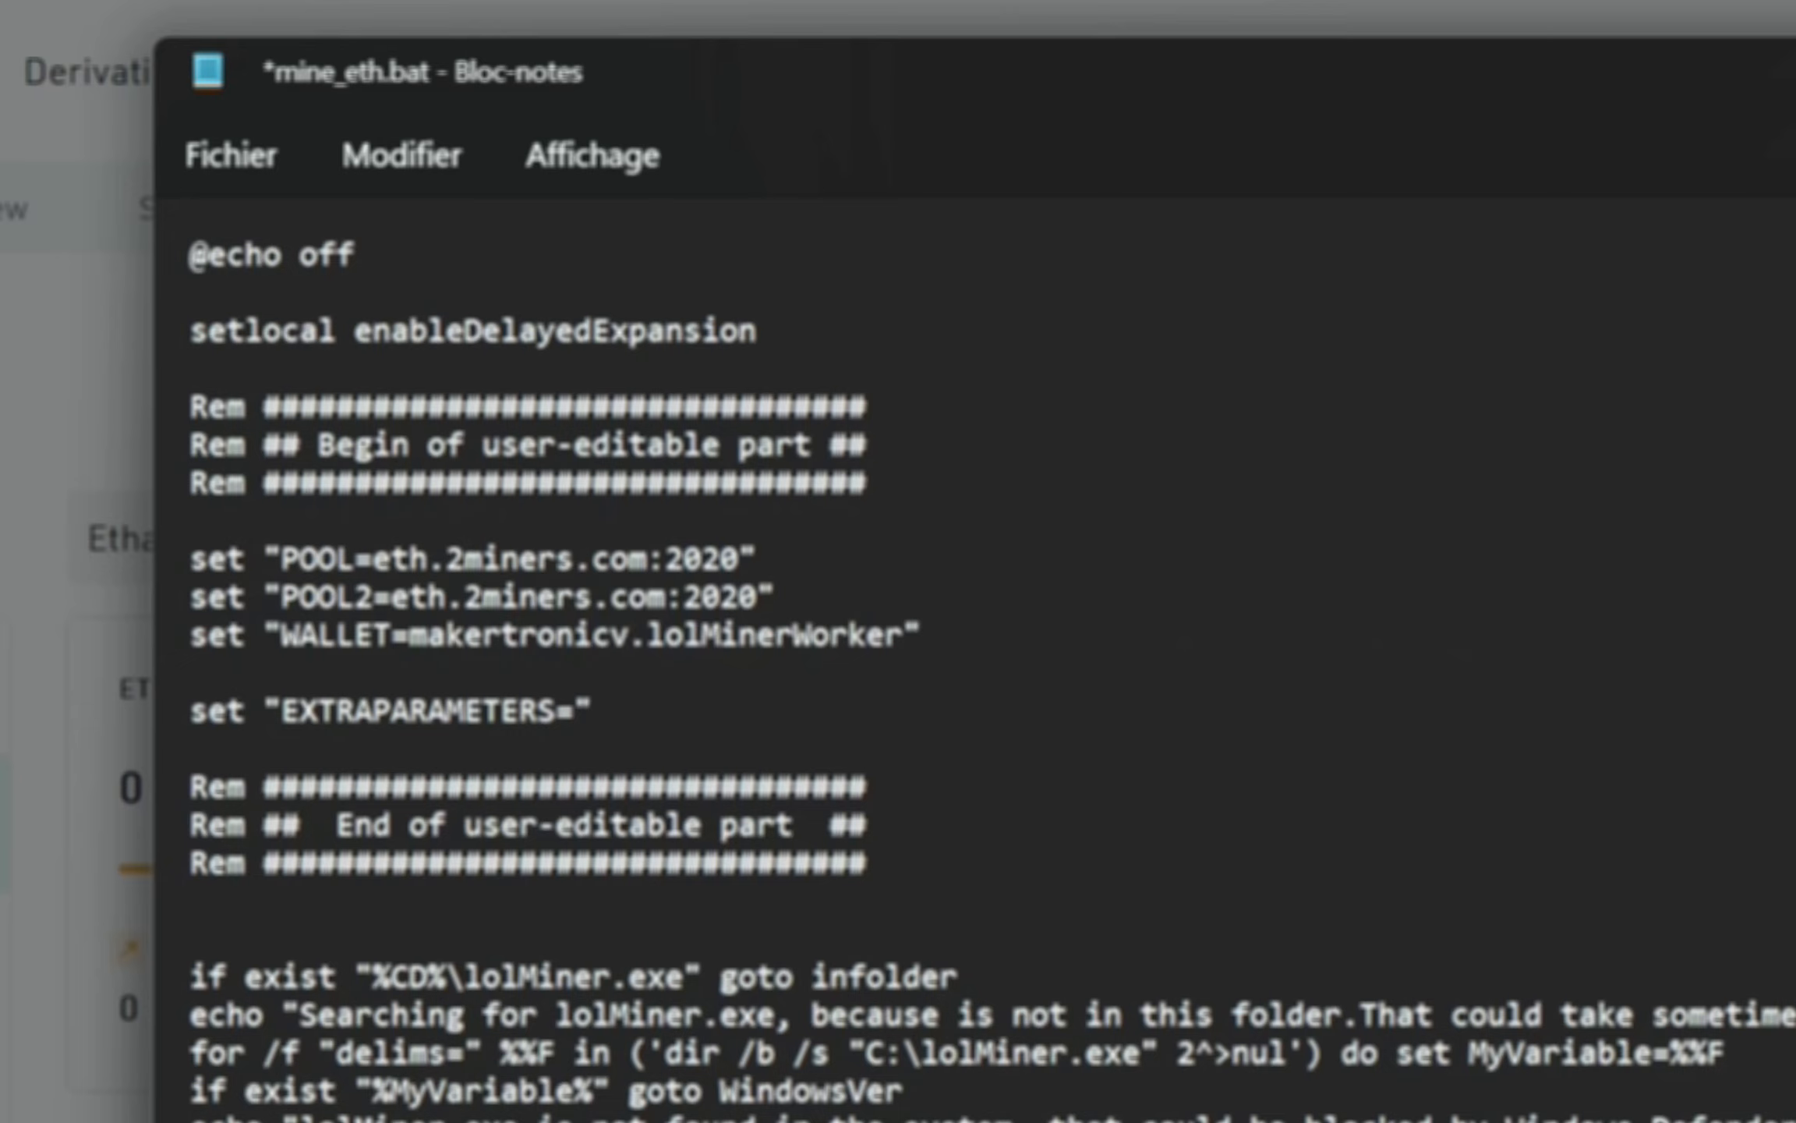
{"action": "key", "text": "Delete"}
{"action": "type", "text": "."}
{"action": "key", "text": "shift+Right"}
{"action": "key", "text": "shift+Right"}
{"action": "key", "text": "shift+Right"}
{"action": "key", "text": "shift+Right"}
{"action": "key", "text": "shift+Right"}
{"action": "key", "text": "shift+Right"}
{"action": "key", "text": "shift+Right"}
{"action": "key", "text": "shift+Right"}
{"action": "key", "text": "shift+Right"}
{"action": "key", "text": "shift+Right"}
{"action": "key", "text": "shift+Right"}
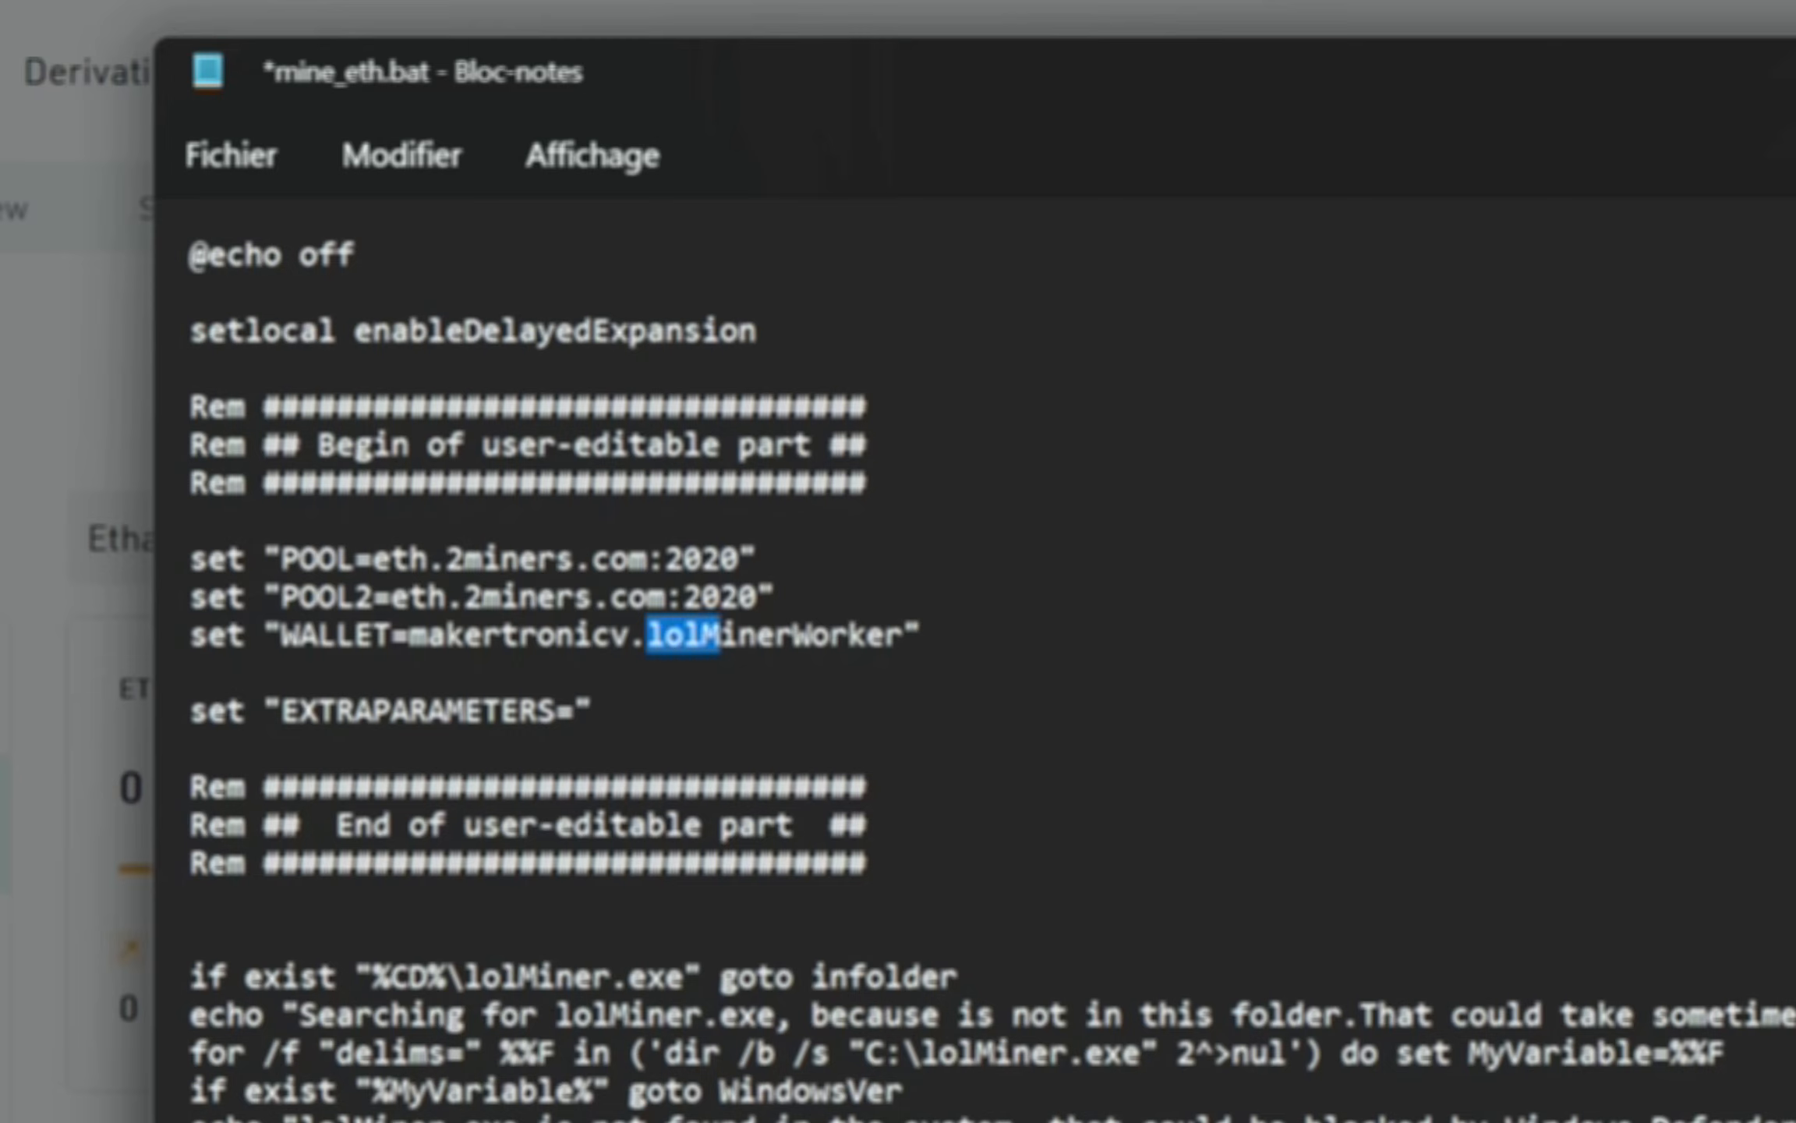
{"action": "key", "text": "shift+Right"}
{"action": "key", "text": "shift+Right"}
{"action": "key", "text": "shift+Right"}
{"action": "key", "text": "Left"}
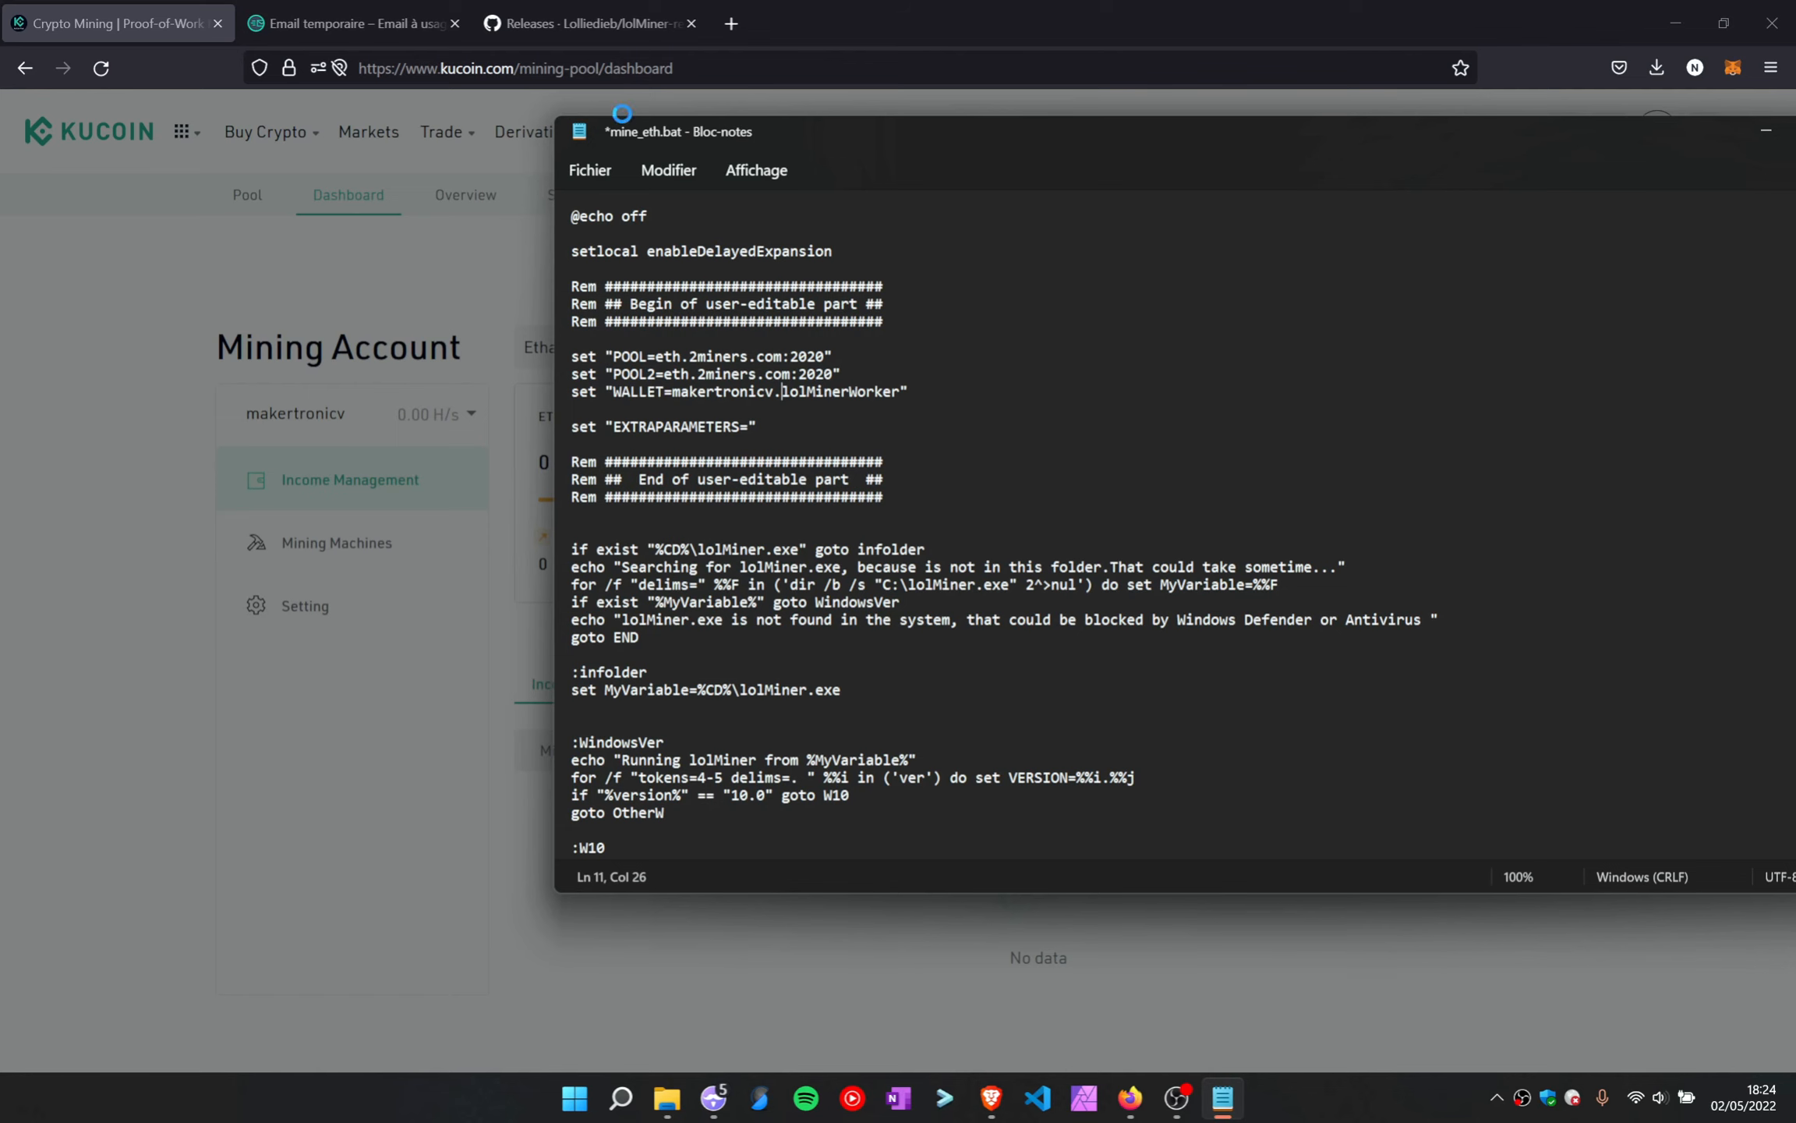
Copy URL1 from KuCoin's Connect to Pool dialog and set POOL in mine_eth.bat to stratum+tcp://ethash.kupool.com:8888
{"action": "left_click", "coordinate": [593, 24]}
{"action": "left_click", "coordinate": [420, 26]}
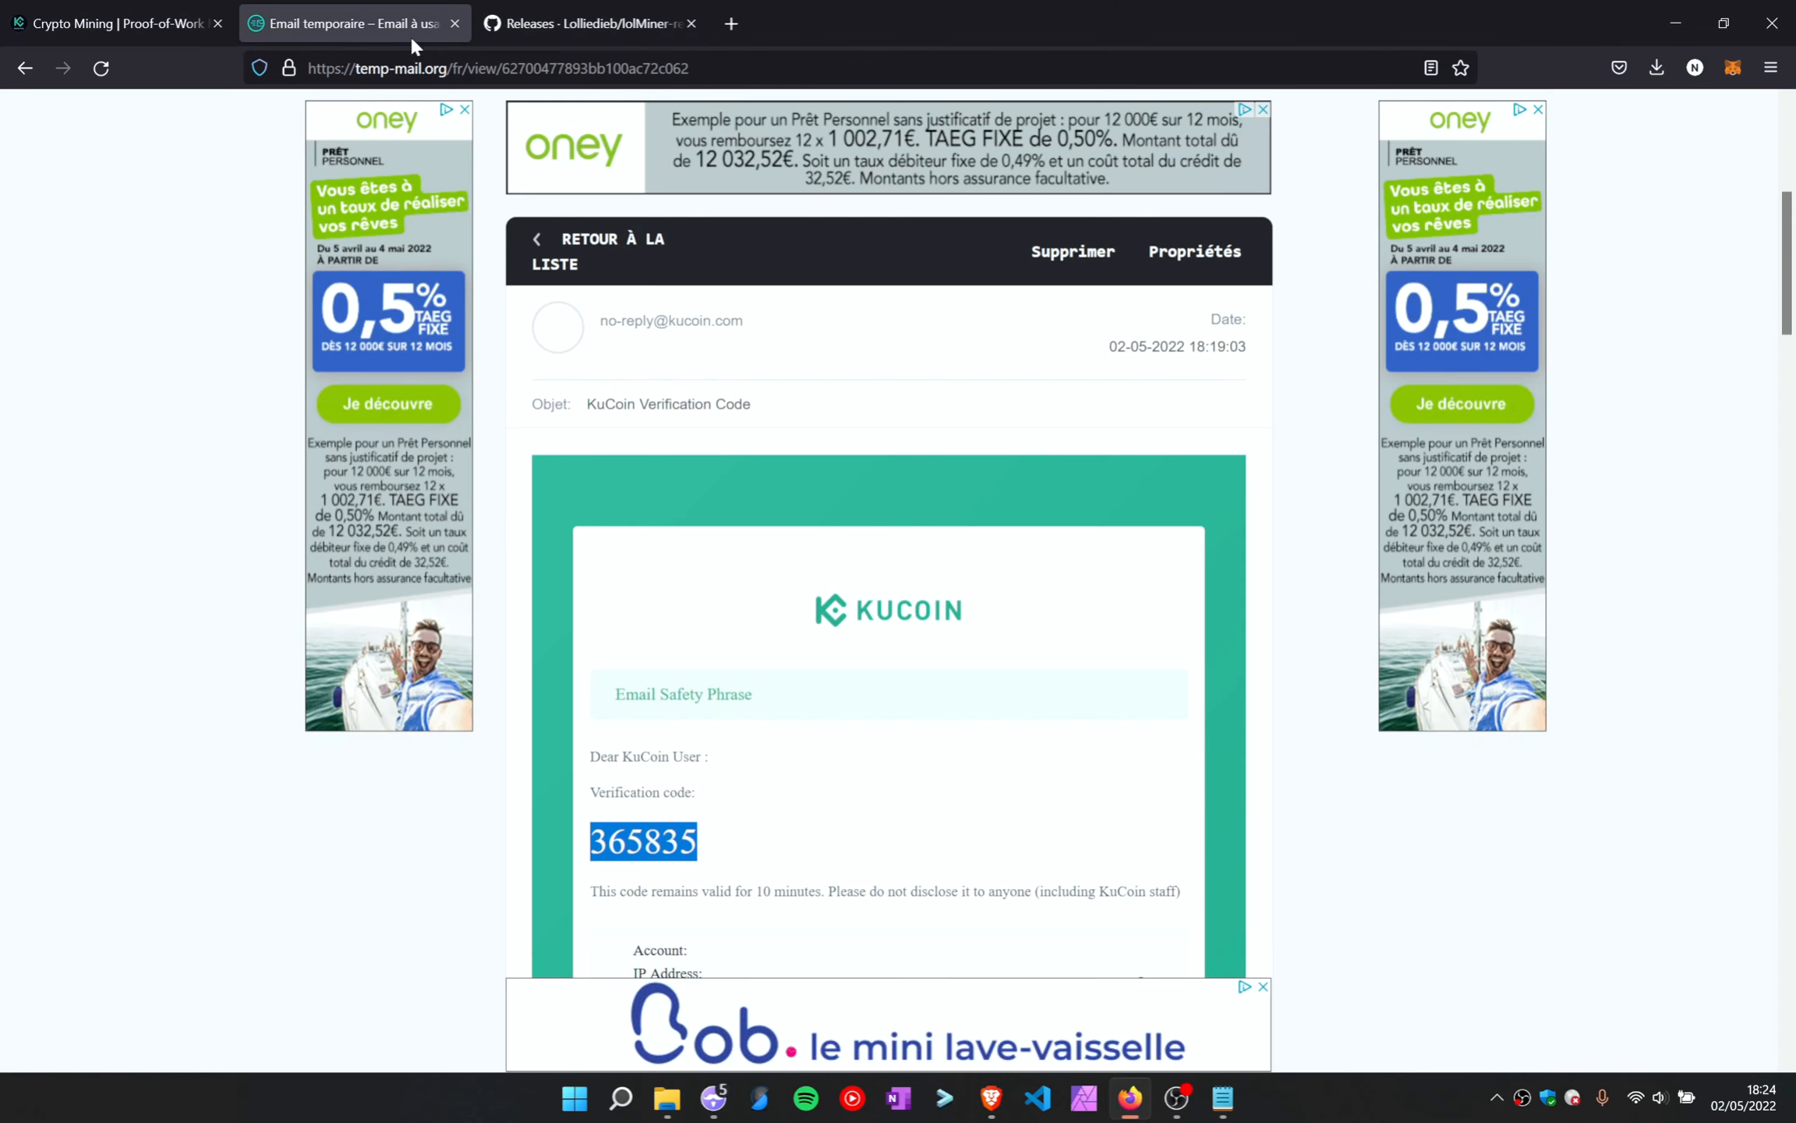
{"action": "left_click", "coordinate": [137, 15]}
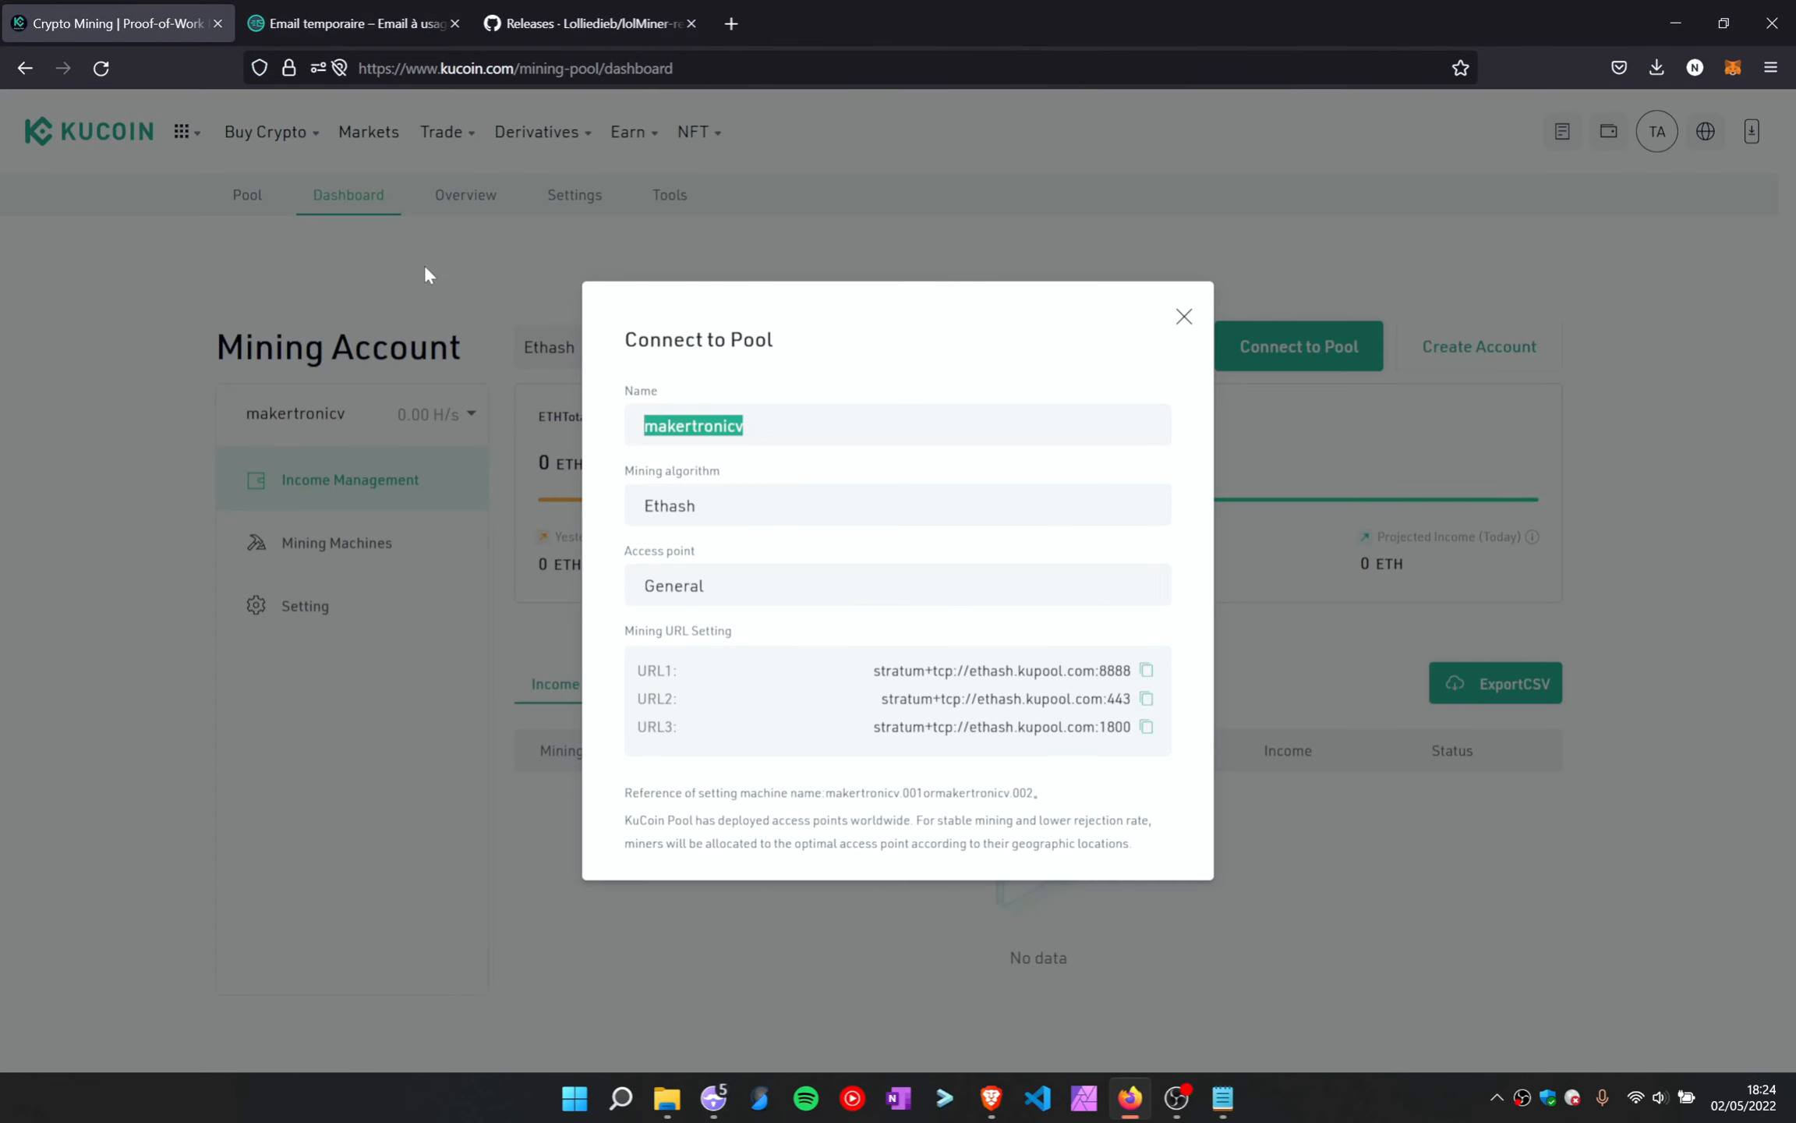
{"action": "left_click", "coordinate": [1147, 674]}
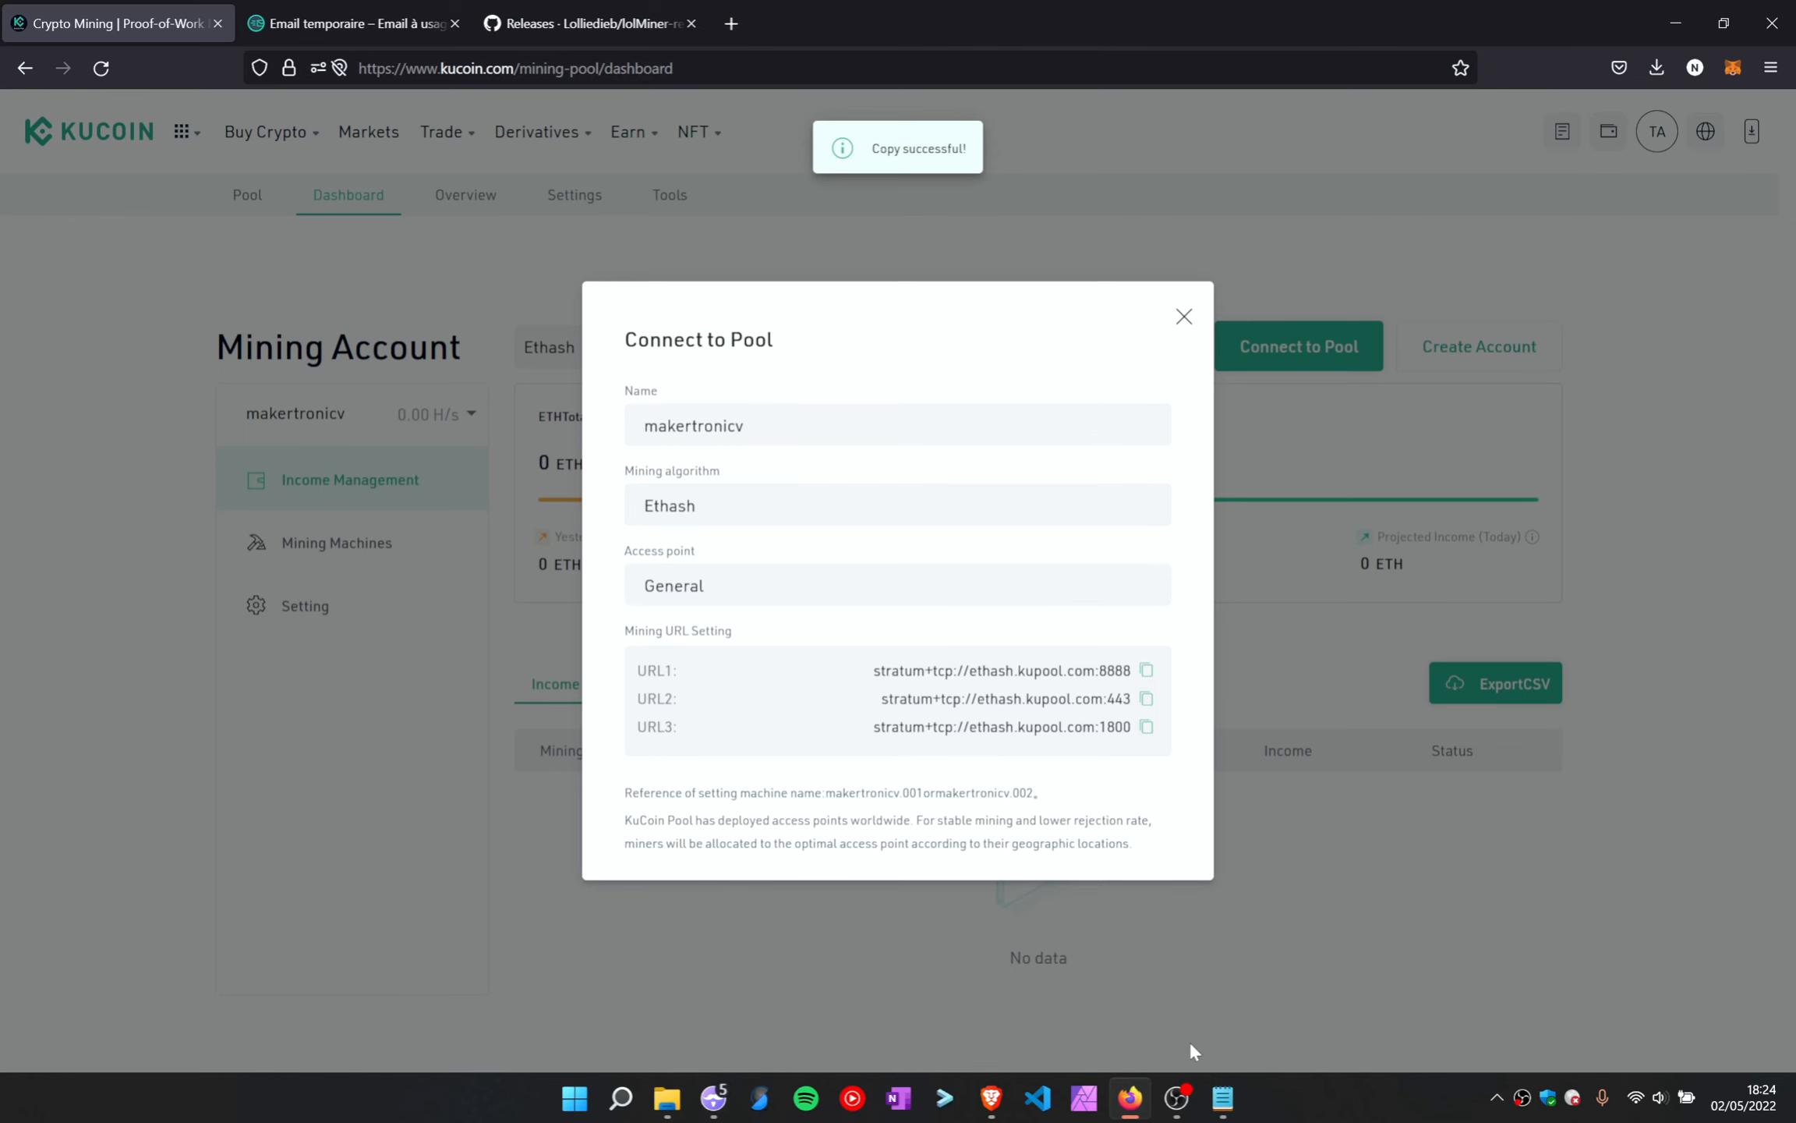
{"action": "left_click", "coordinate": [1223, 1098]}
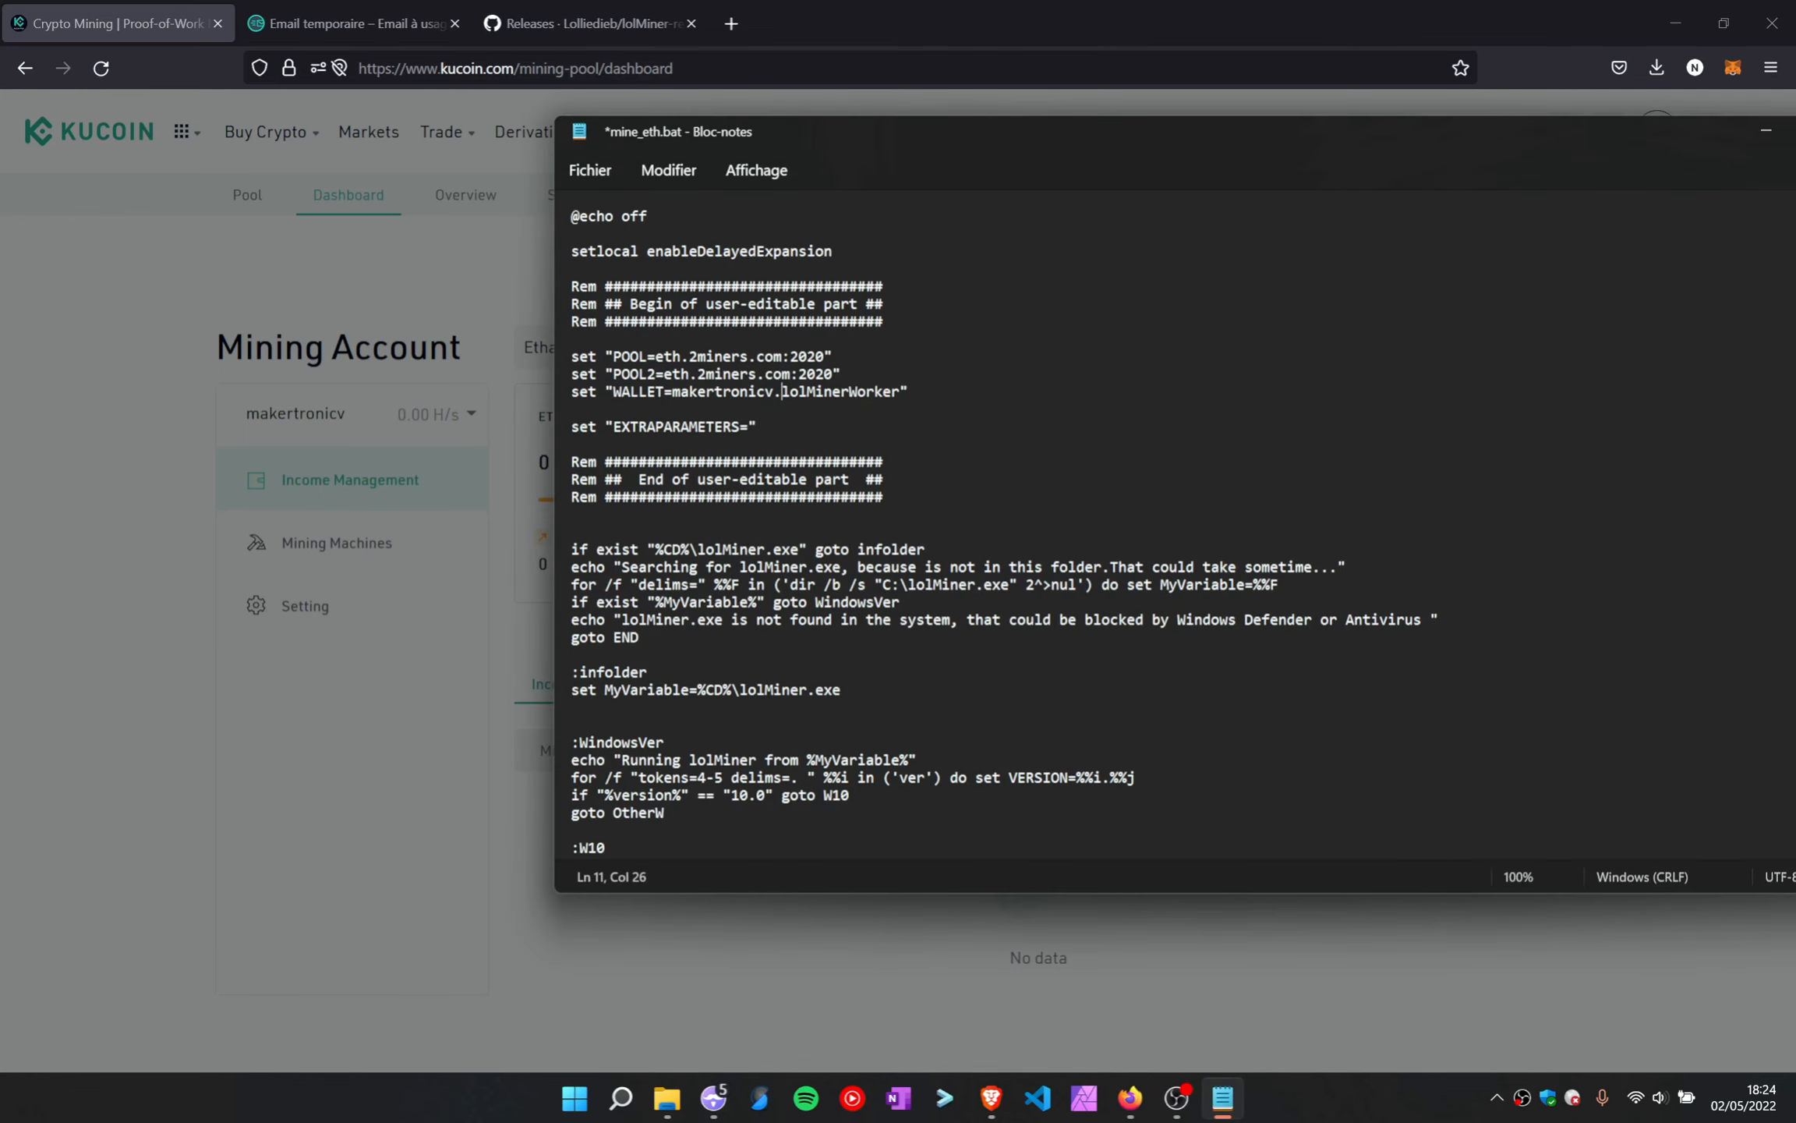
{"action": "left_click_drag", "start_coordinate": [824, 357], "coordinate": [655, 357]}
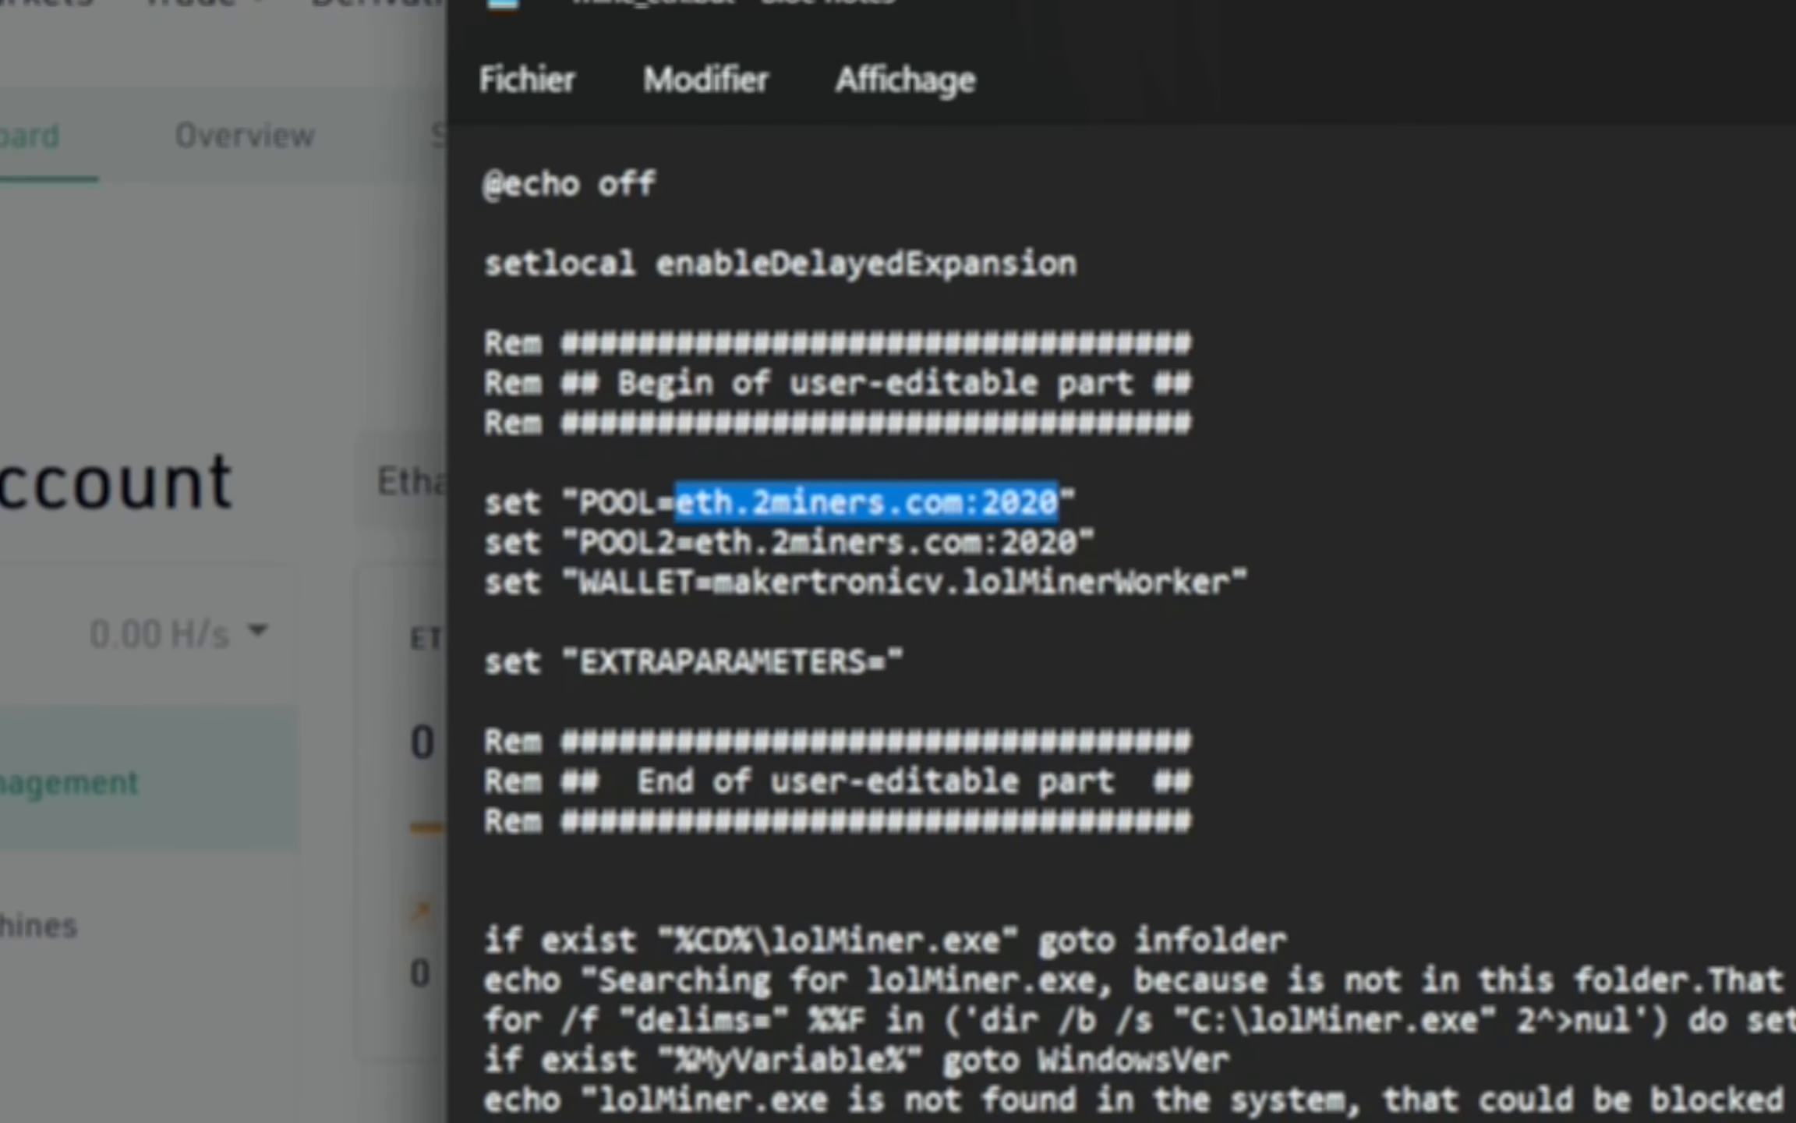
{"action": "key", "text": "BackSpace"}
{"action": "key", "text": "ctrl+v"}
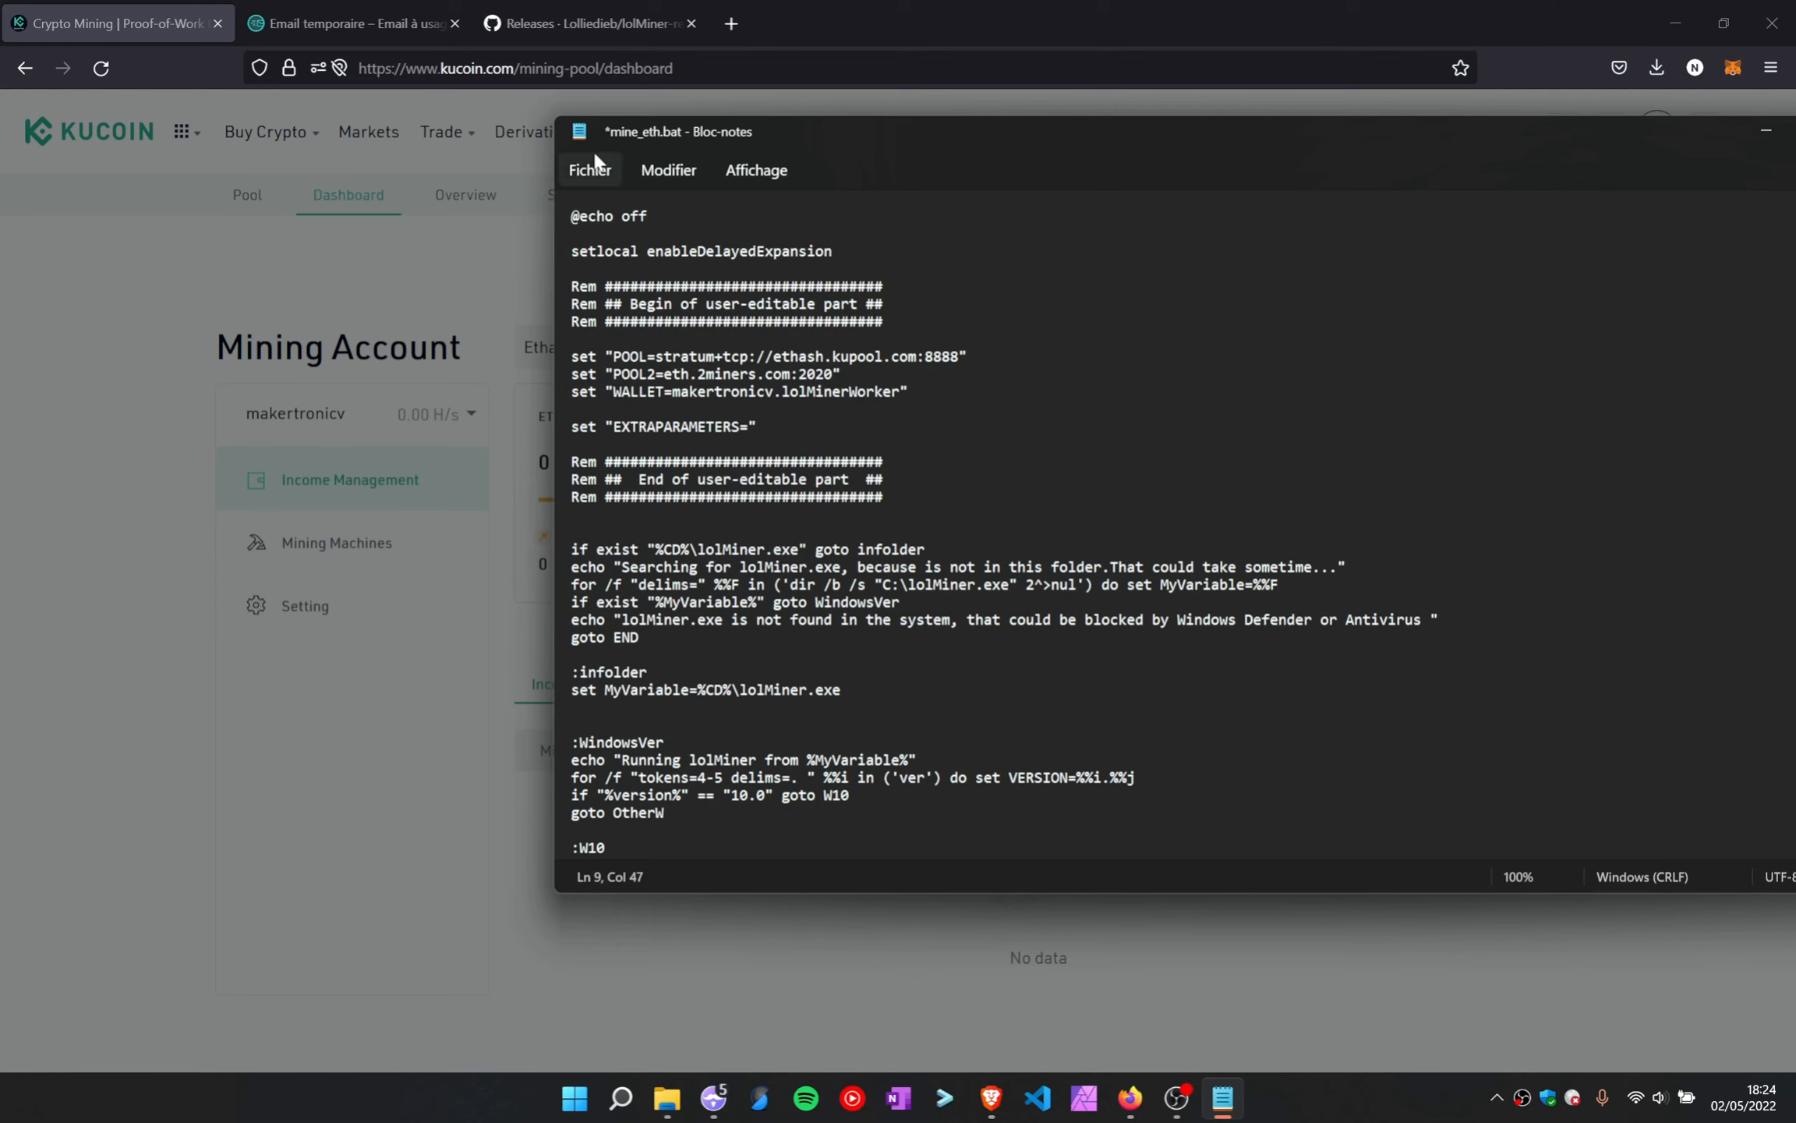
Copy URL2 from KuCoin's Connect to Pool dialog and set POOL2 in mine_eth.bat to stratum+tcp://ethash.kupool.com:443
{"action": "left_click", "coordinate": [394, 26]}
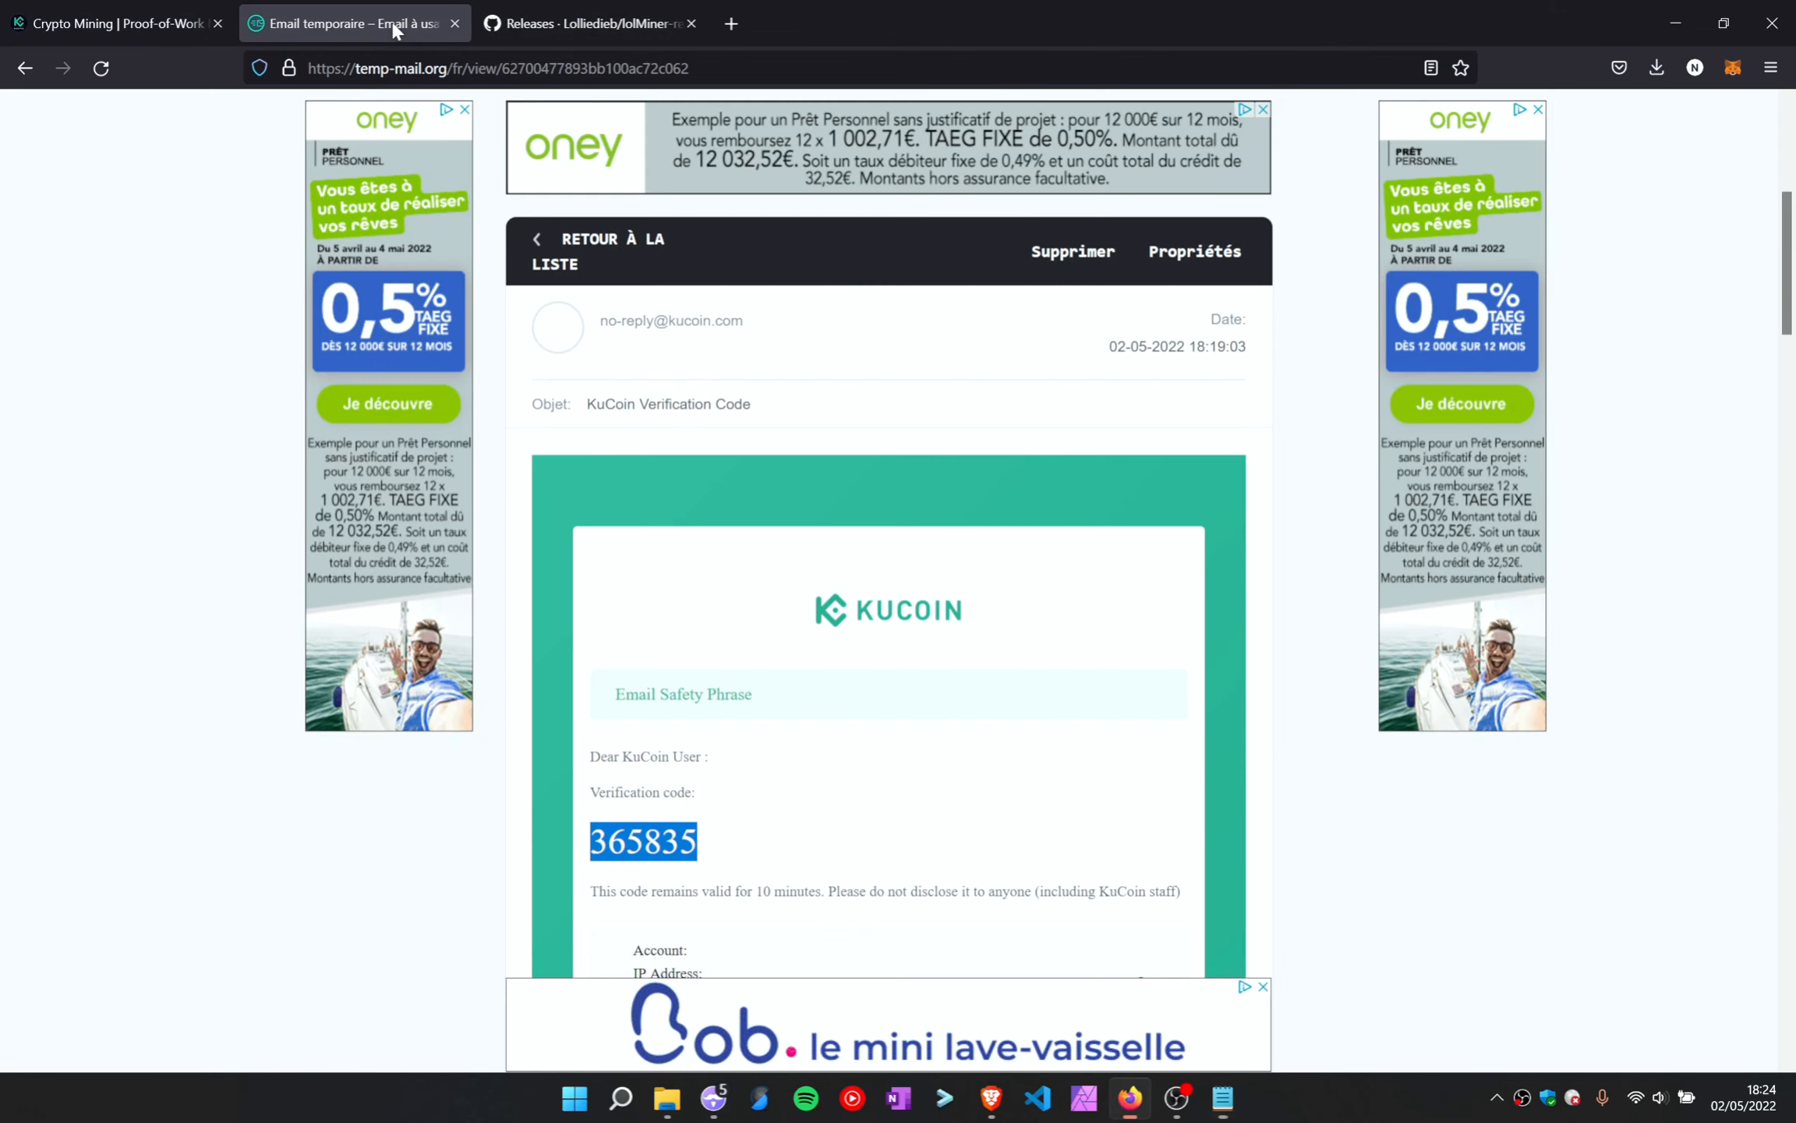
{"action": "left_click", "coordinate": [537, 25]}
{"action": "left_click", "coordinate": [180, 25]}
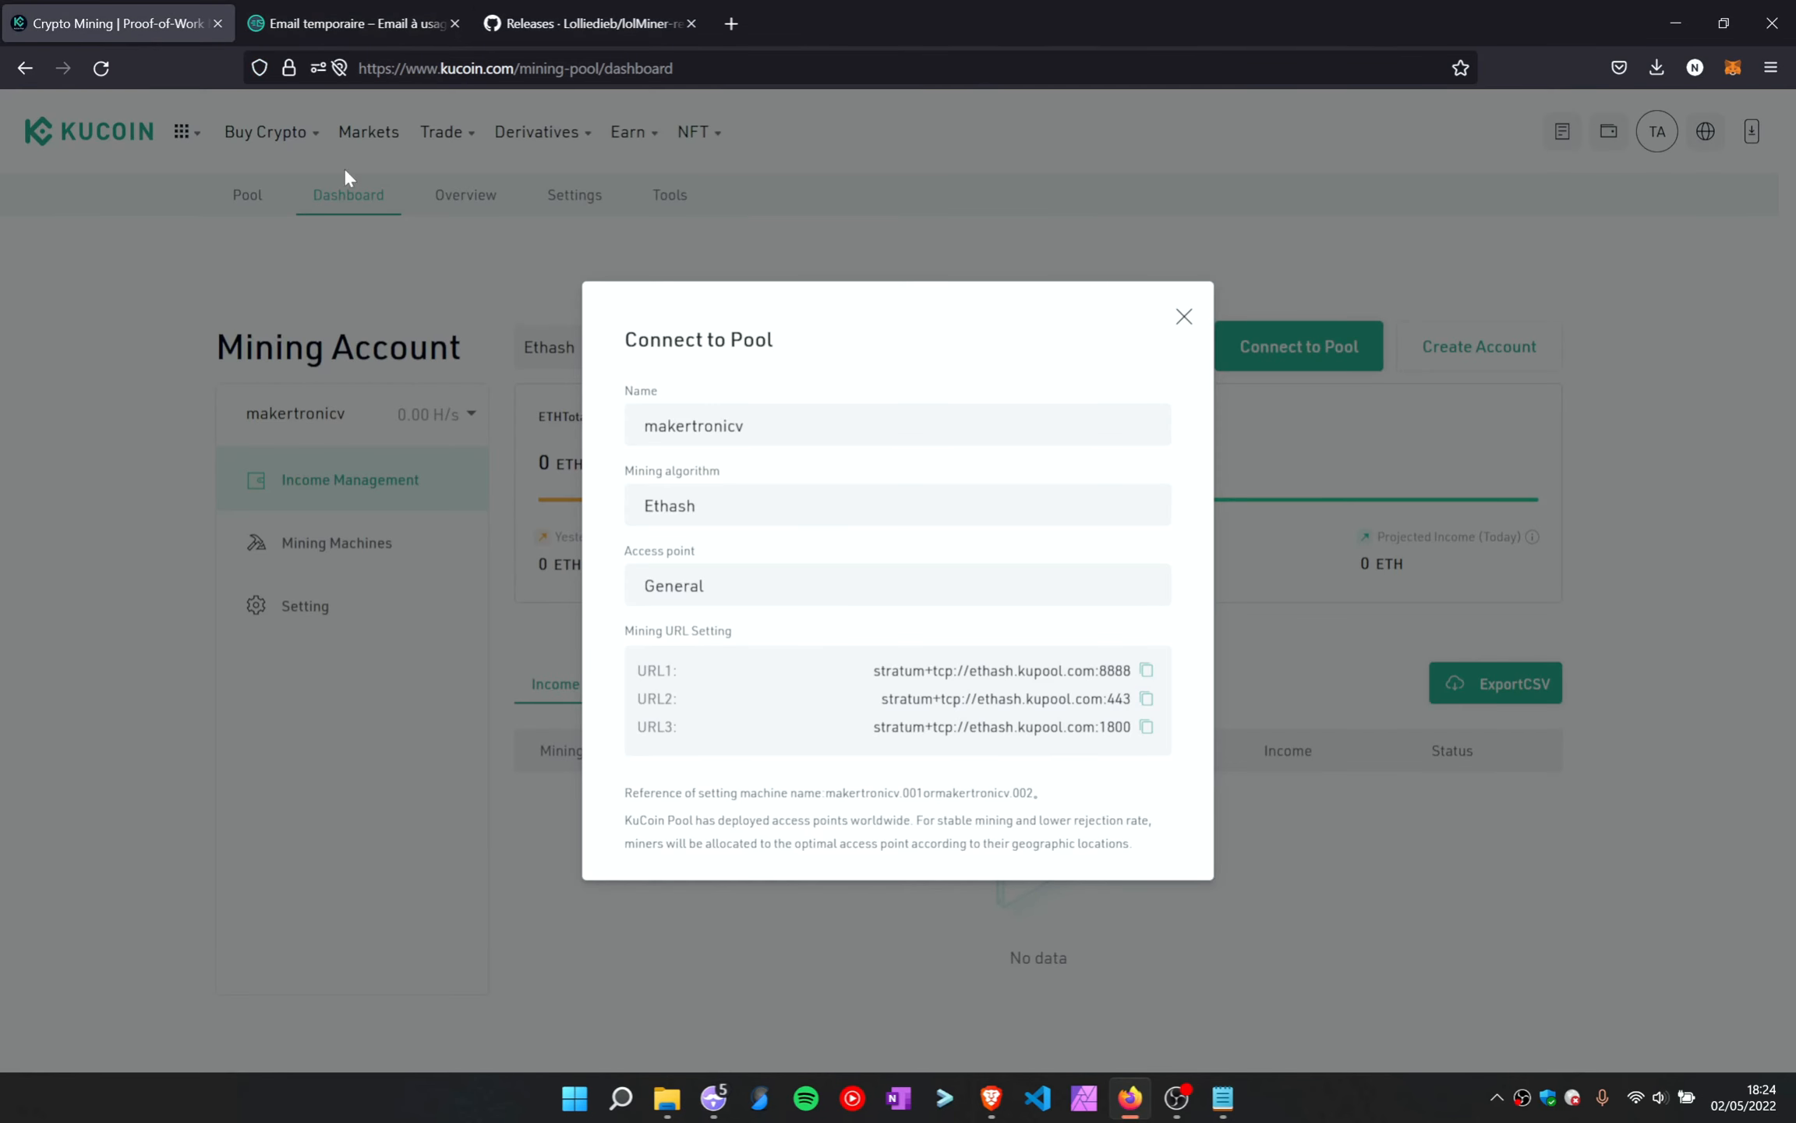
{"action": "left_click", "coordinate": [1146, 700]}
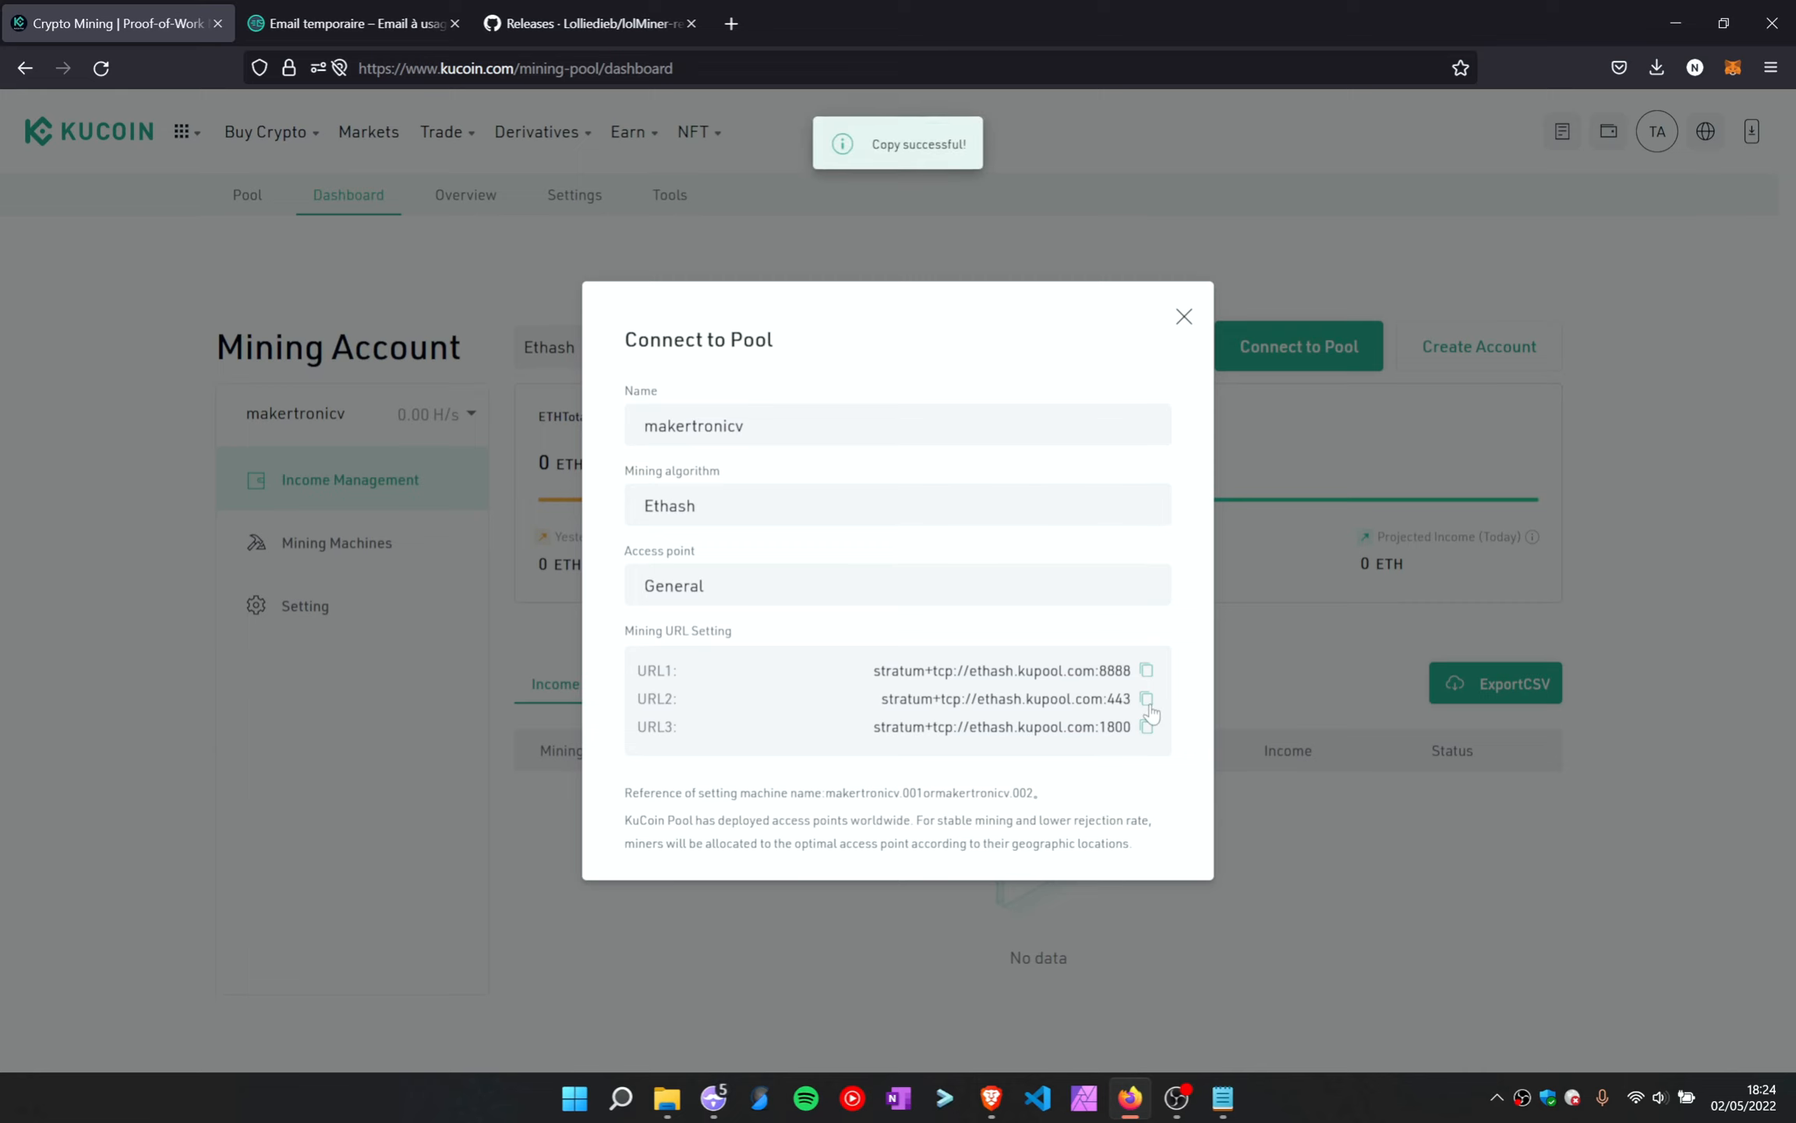
{"action": "left_click", "coordinate": [1223, 1098]}
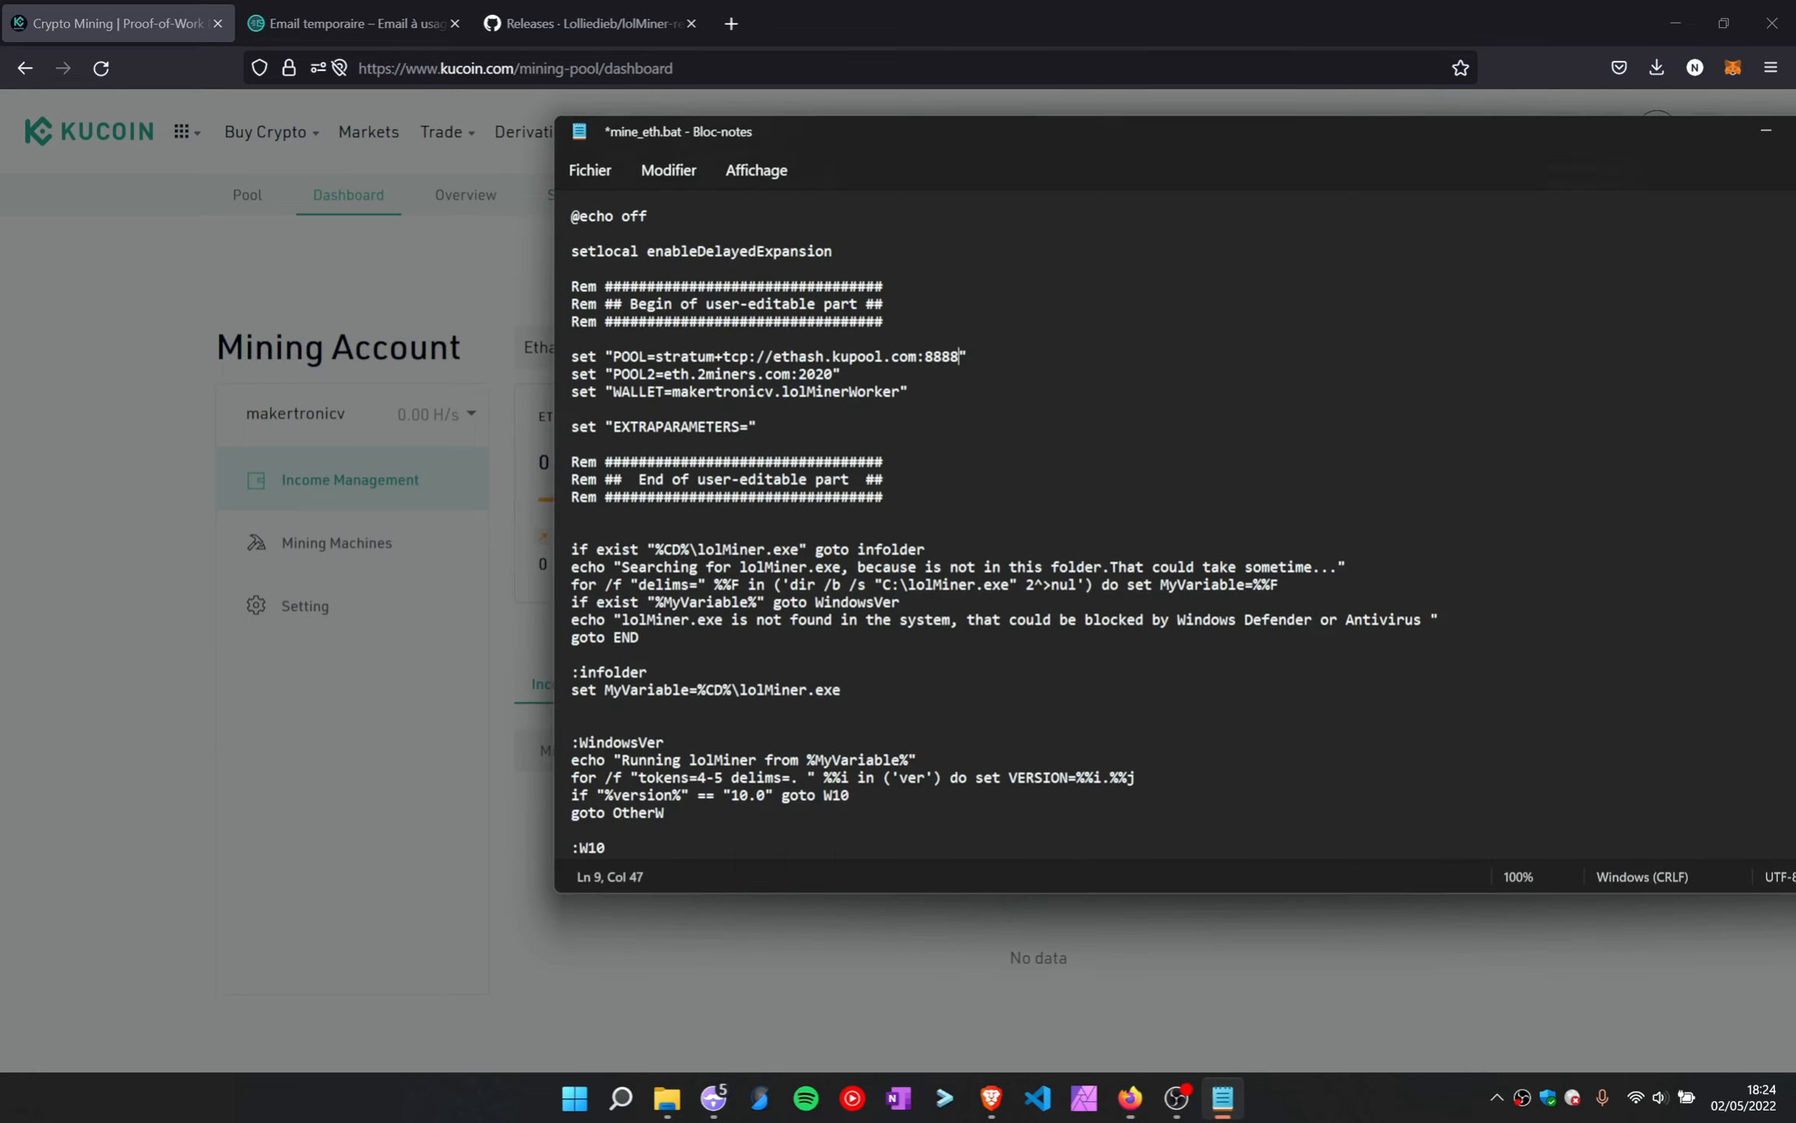
{"action": "key", "text": "shift+Left"}
{"action": "key", "text": "shift+Left"}
{"action": "key", "text": "shift+Left"}
{"action": "key", "text": "shift+Left"}
{"action": "key", "text": "shift+Left"}
{"action": "key", "text": "shift+Left"}
{"action": "key", "text": "shift+Left"}
{"action": "key", "text": "shift+Left"}
{"action": "key", "text": "shift+Left"}
{"action": "key", "text": "shift+Left"}
{"action": "key", "text": "shift+Left"}
{"action": "key", "text": "shift+Left"}
{"action": "key", "text": "shift+Left"}
{"action": "key", "text": "shift+Left"}
{"action": "key", "text": "shift+Left"}
{"action": "key", "text": "shift+Left"}
{"action": "key", "text": "shift+Left"}
{"action": "key", "text": "shift+Left"}
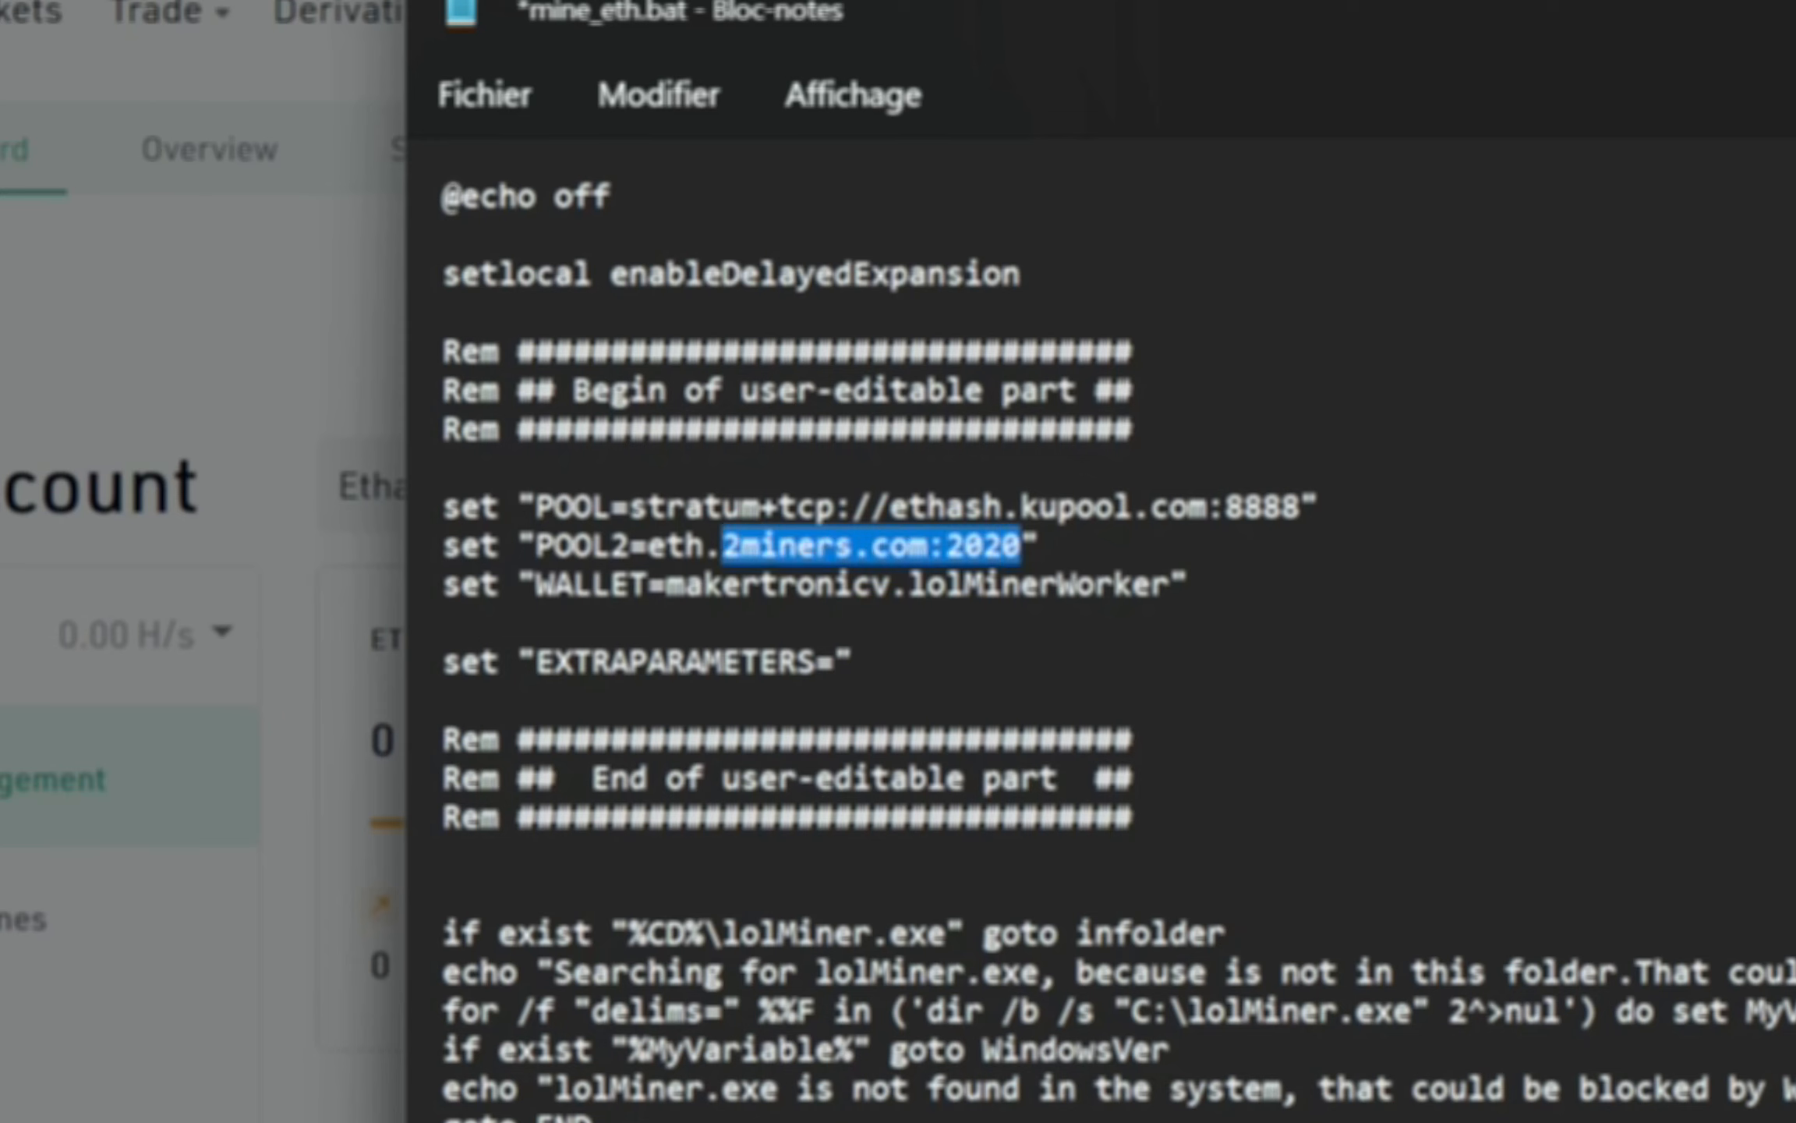
{"action": "key", "text": "ctrl+v"}
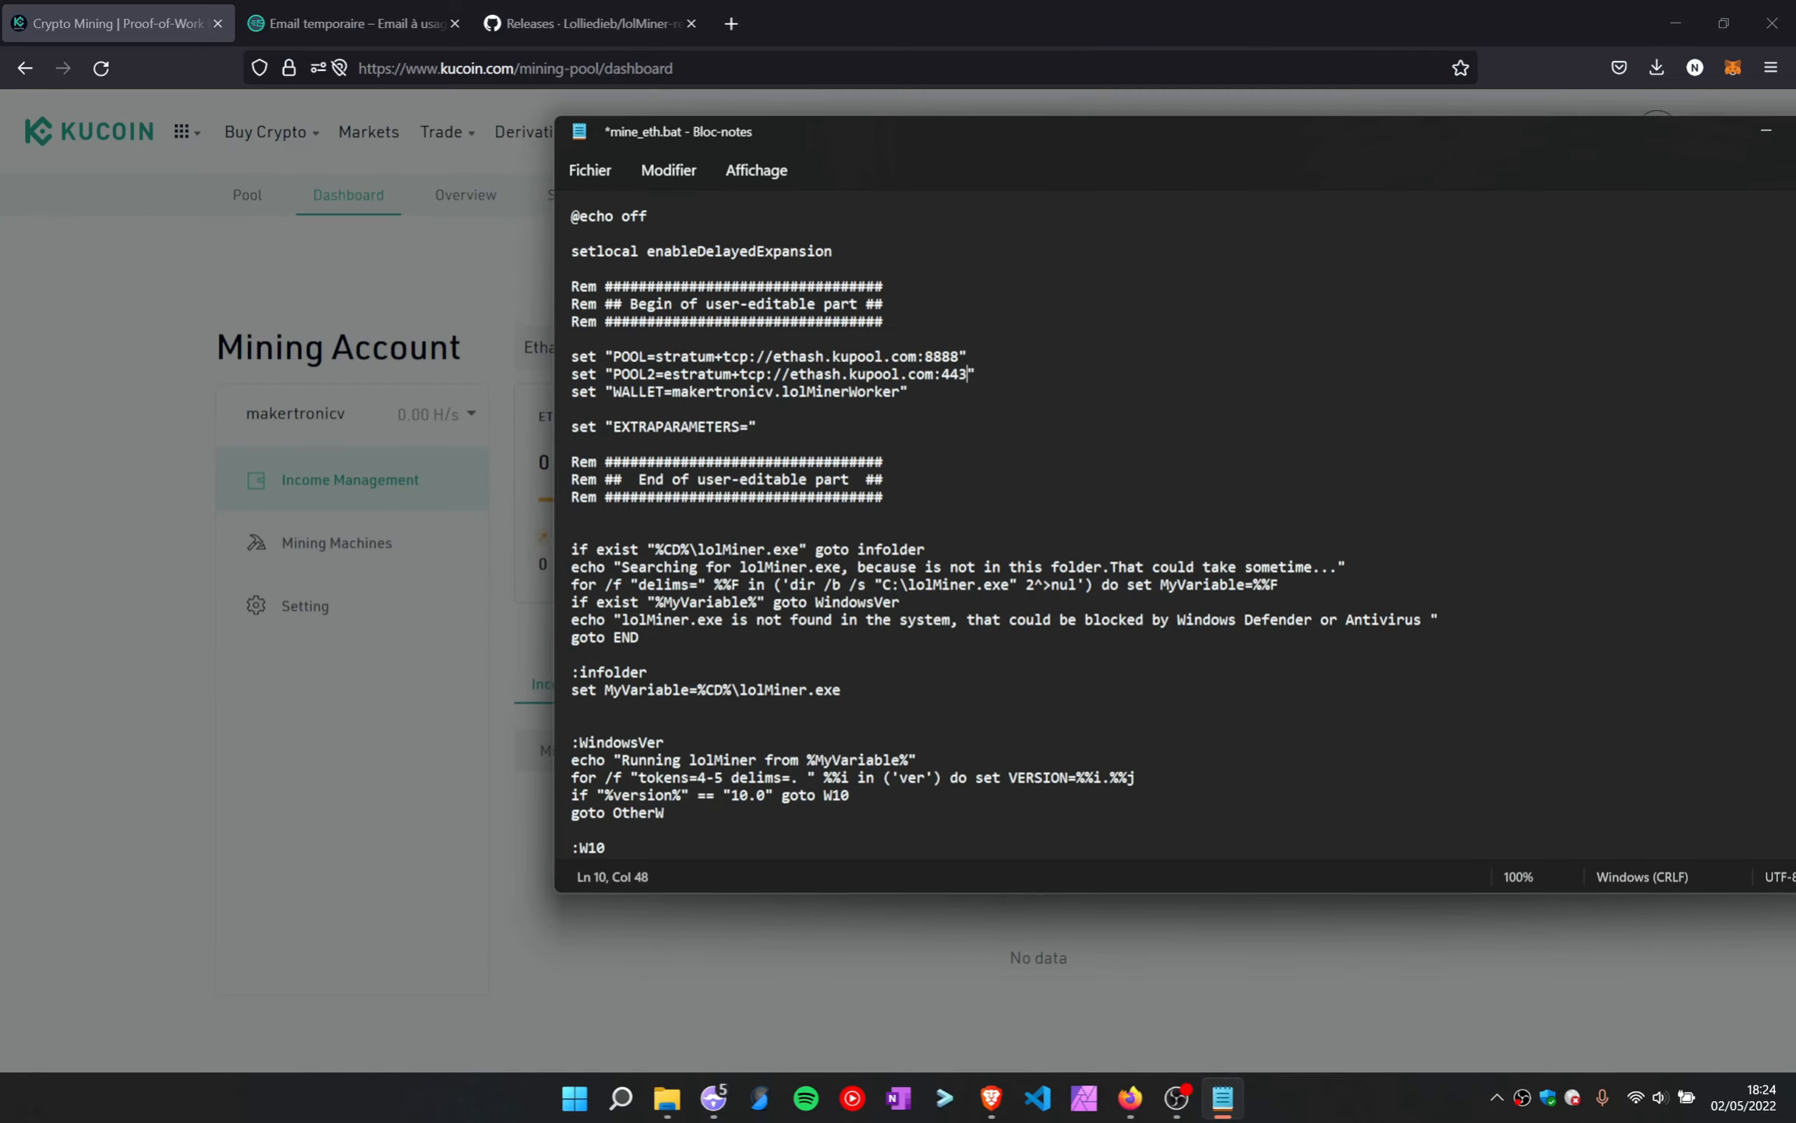
{"action": "key", "text": "ctrl+z"}
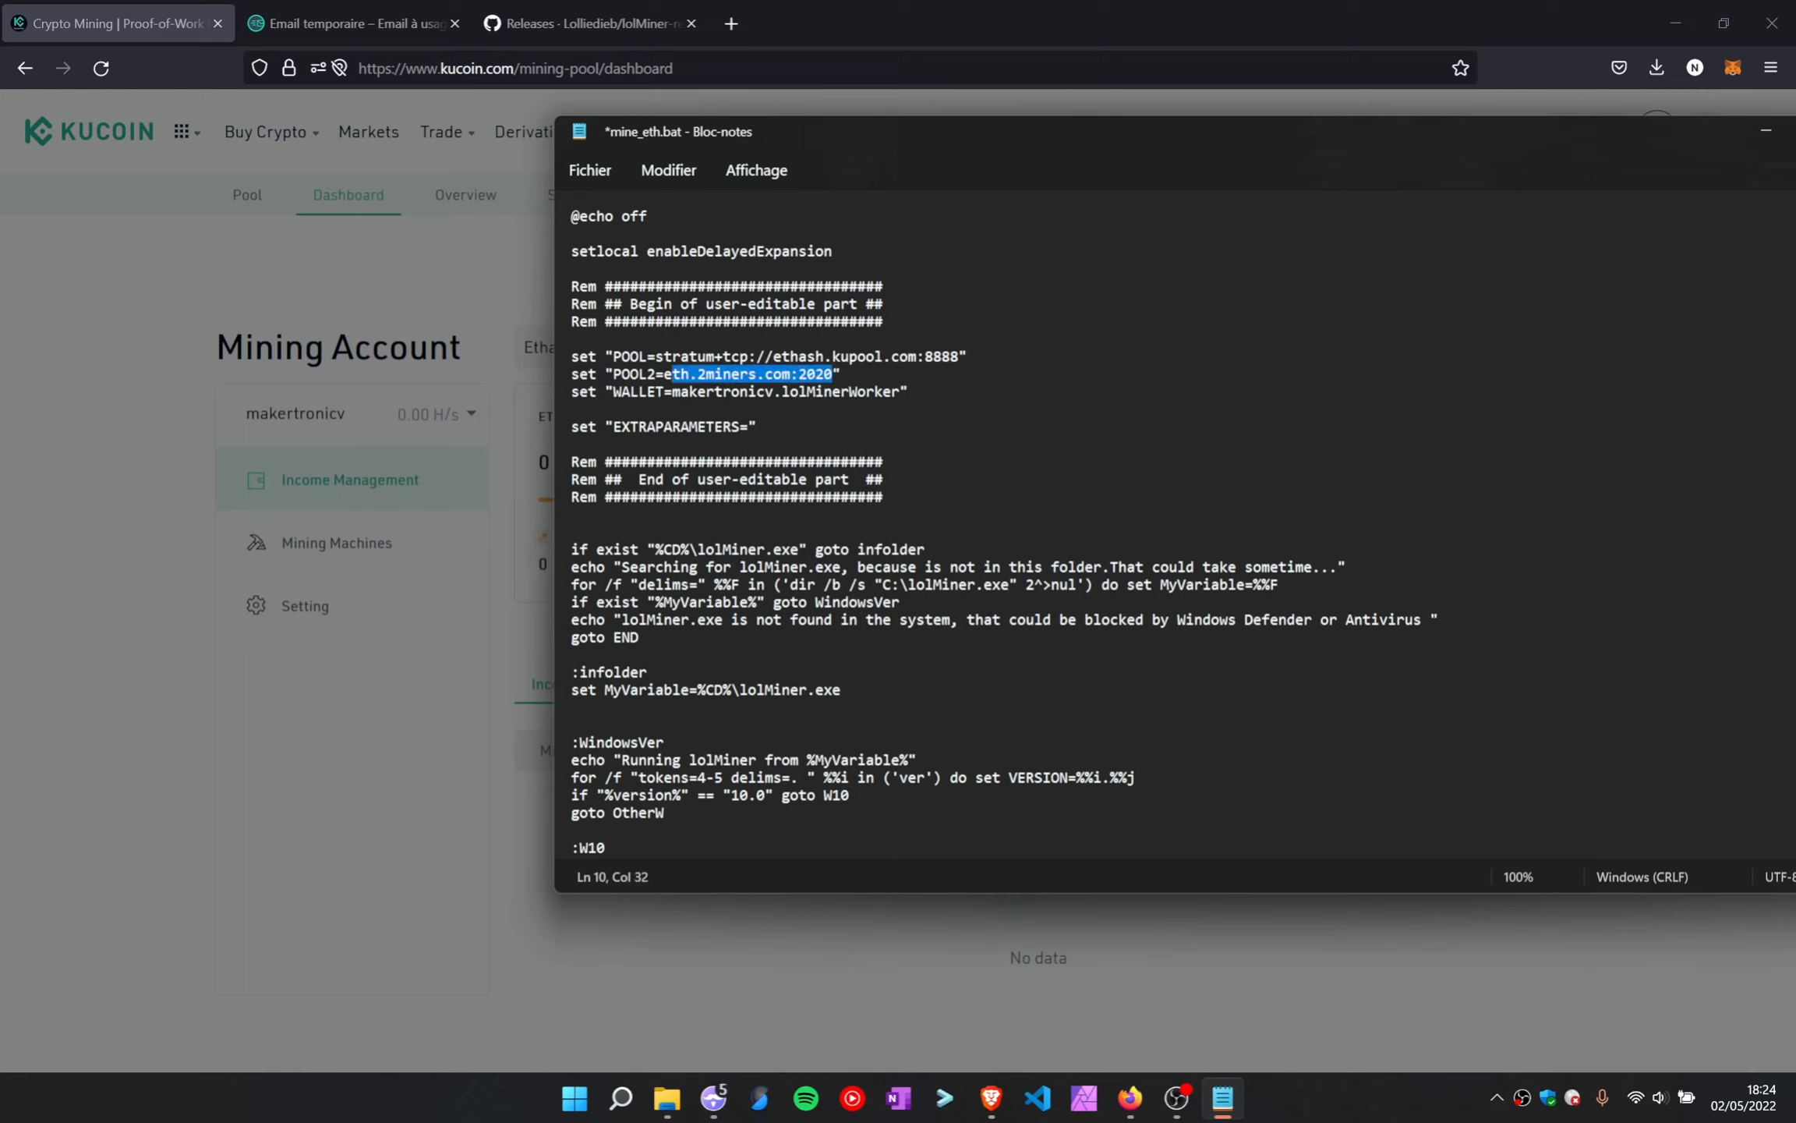
{"action": "key", "text": "BackSpace"}
{"action": "key", "text": "BackSpace"}
{"action": "key", "text": "ctrl+v"}
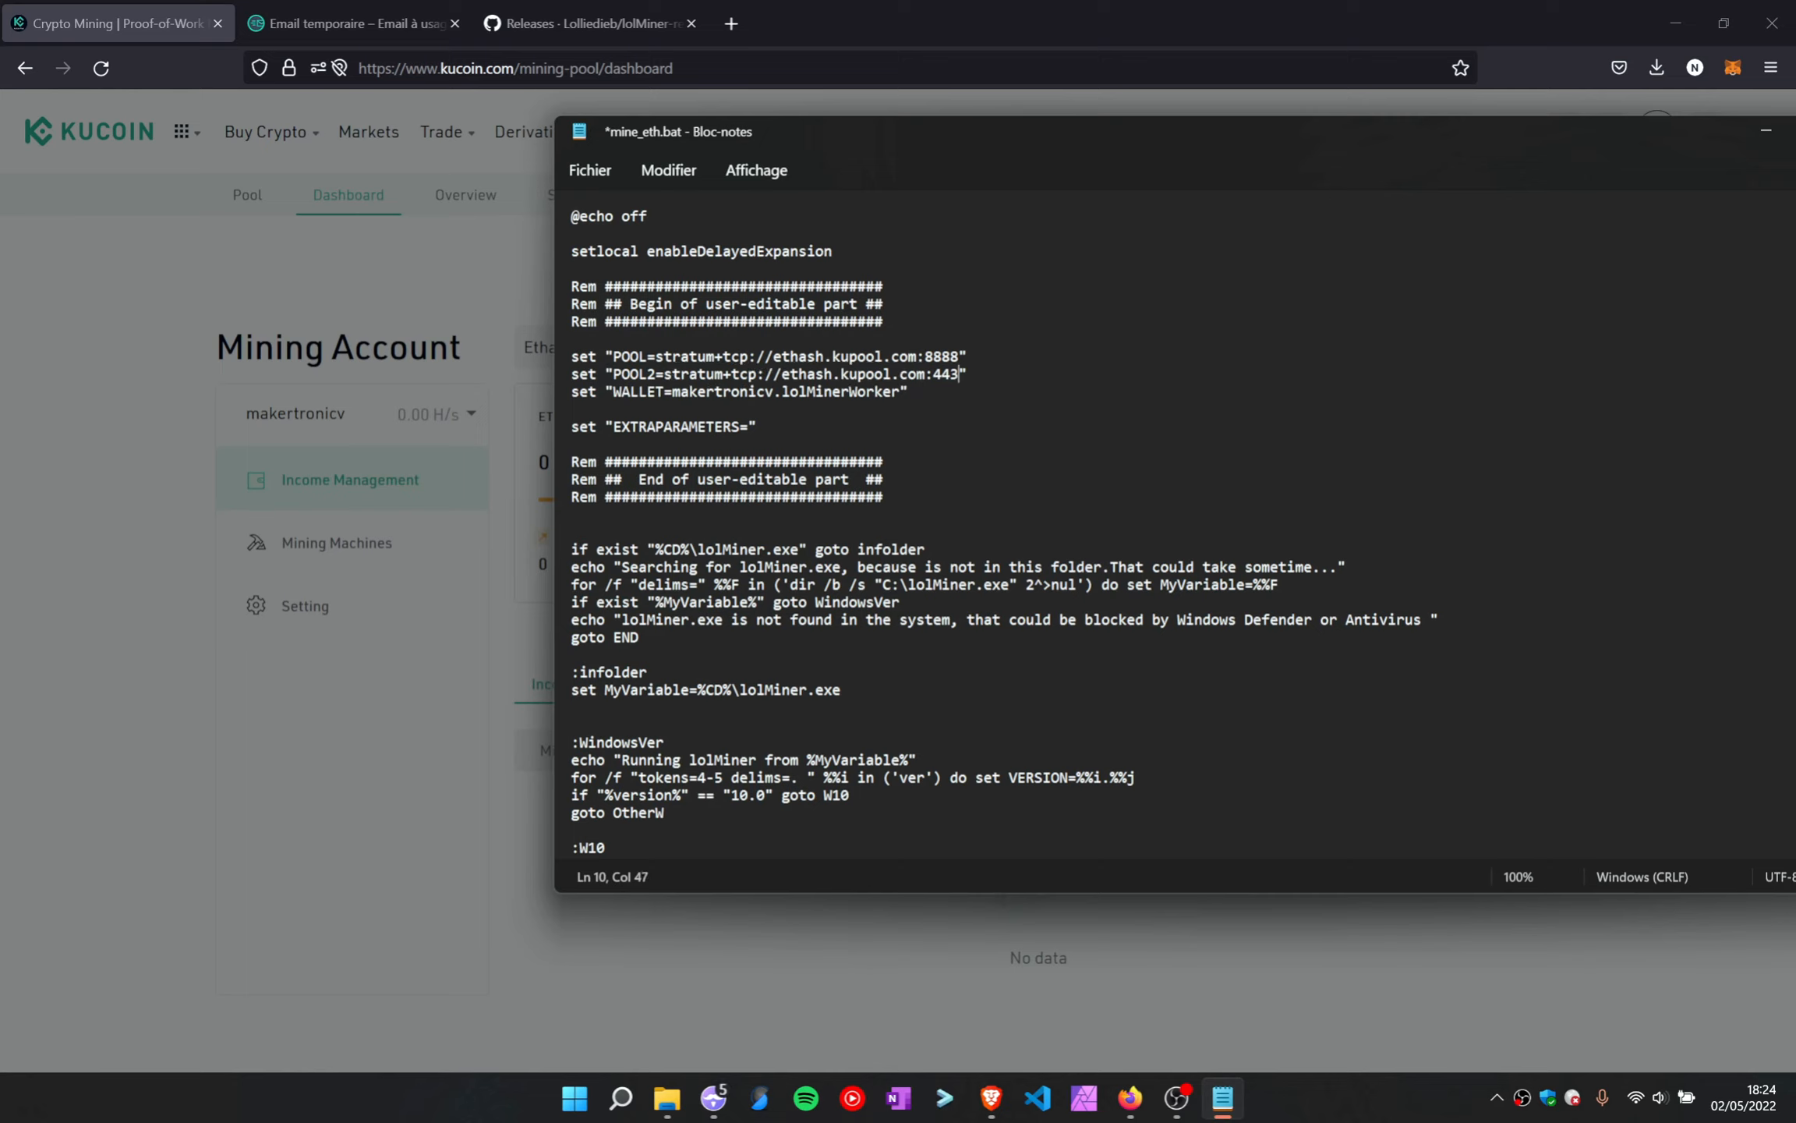
Save the edited mine_eth.bat and run it from the extracted lolMiner 1.48 folder
{"action": "left_click", "coordinate": [591, 172]}
{"action": "left_click", "coordinate": [609, 347]}
{"action": "mouse_move", "coordinate": [667, 1098]}
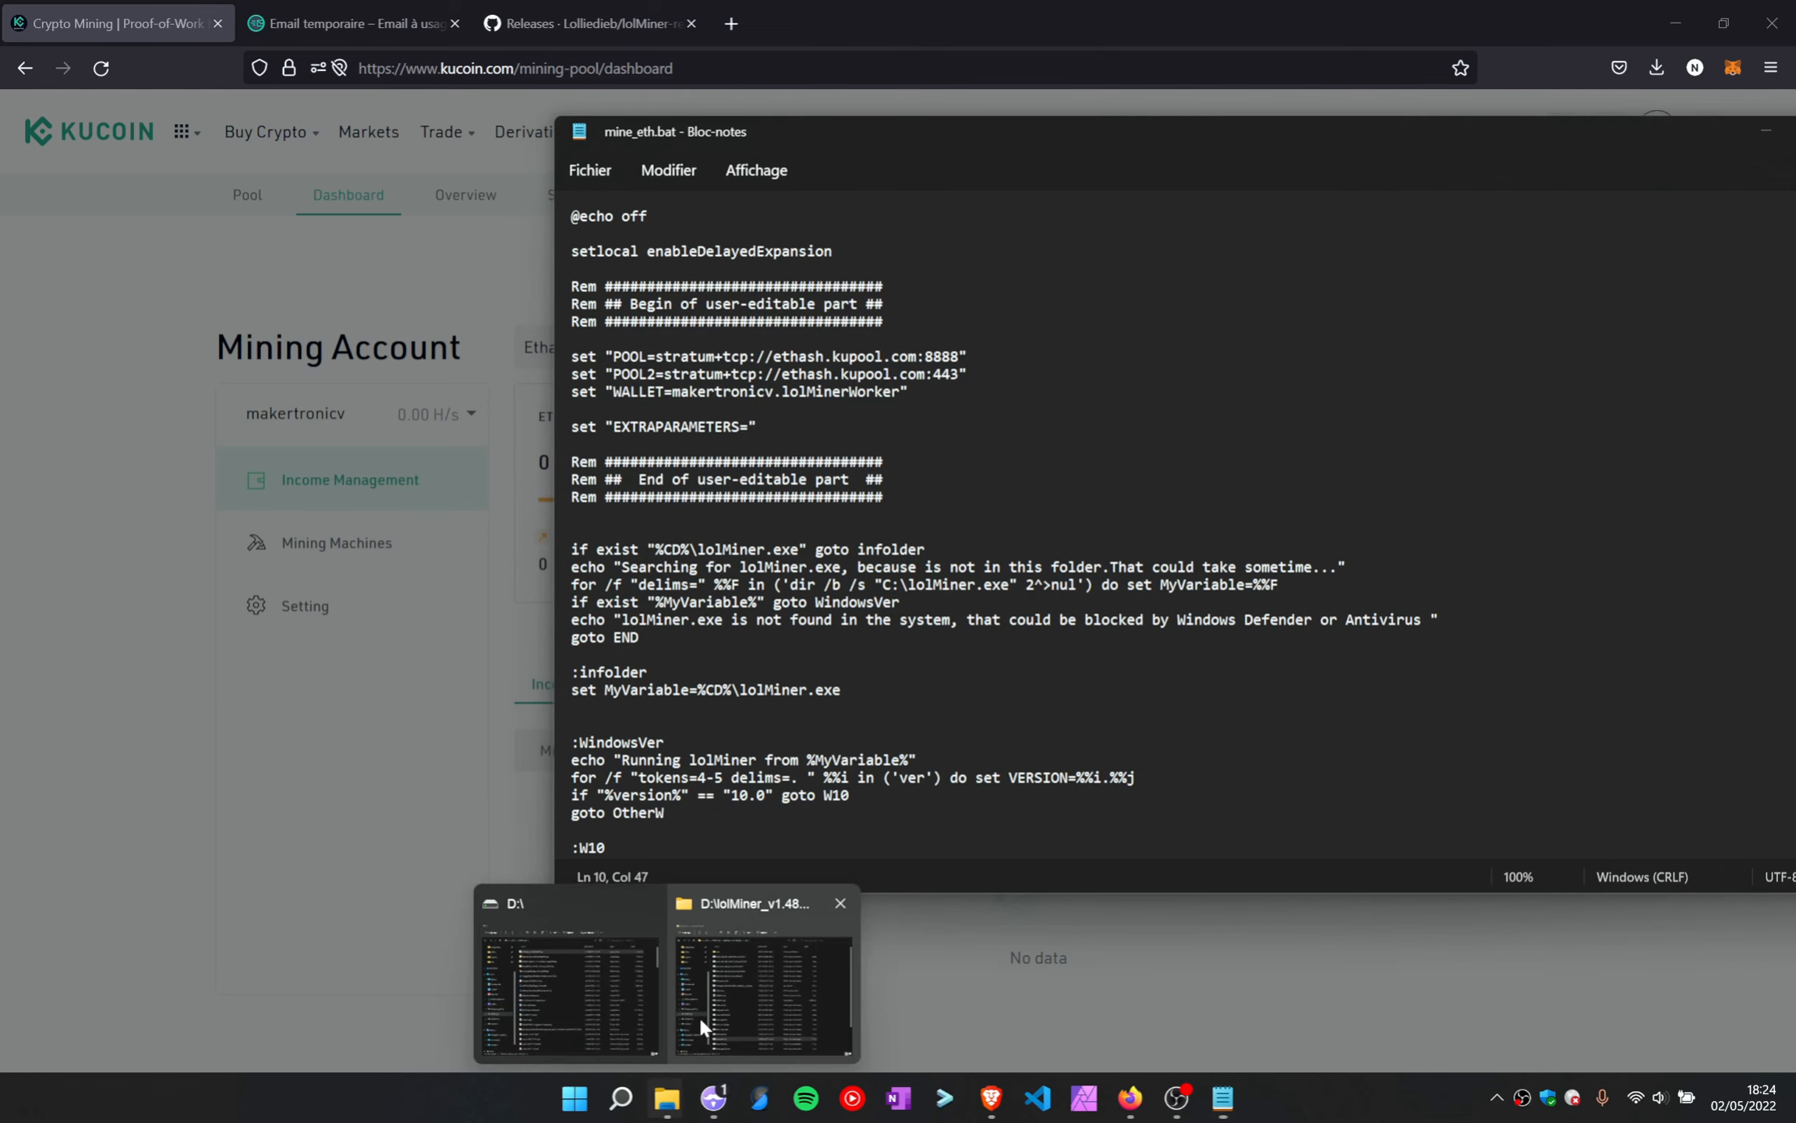
{"action": "left_click", "coordinate": [777, 930]}
{"action": "scroll", "coordinate": [842, 748], "scroll_direction": "down", "scroll_amount": 1}
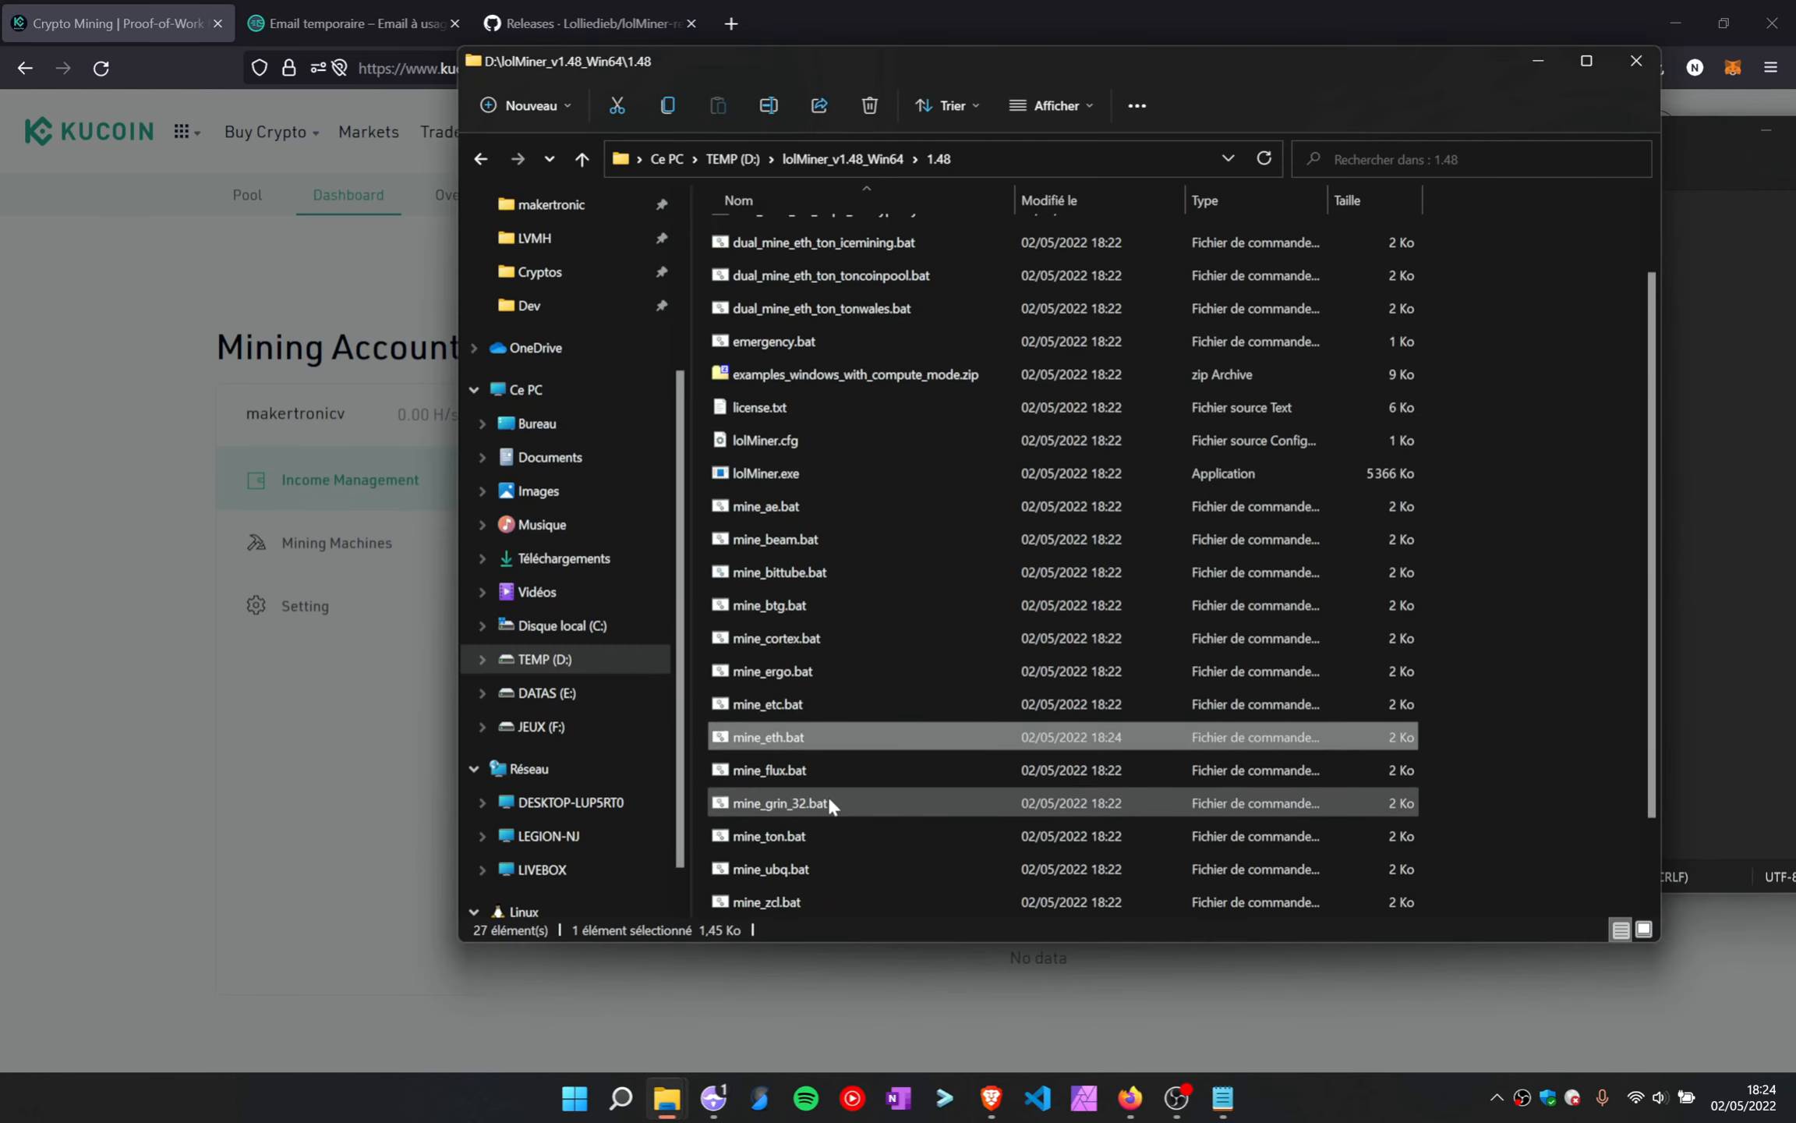
{"action": "double_click", "coordinate": [806, 739]}
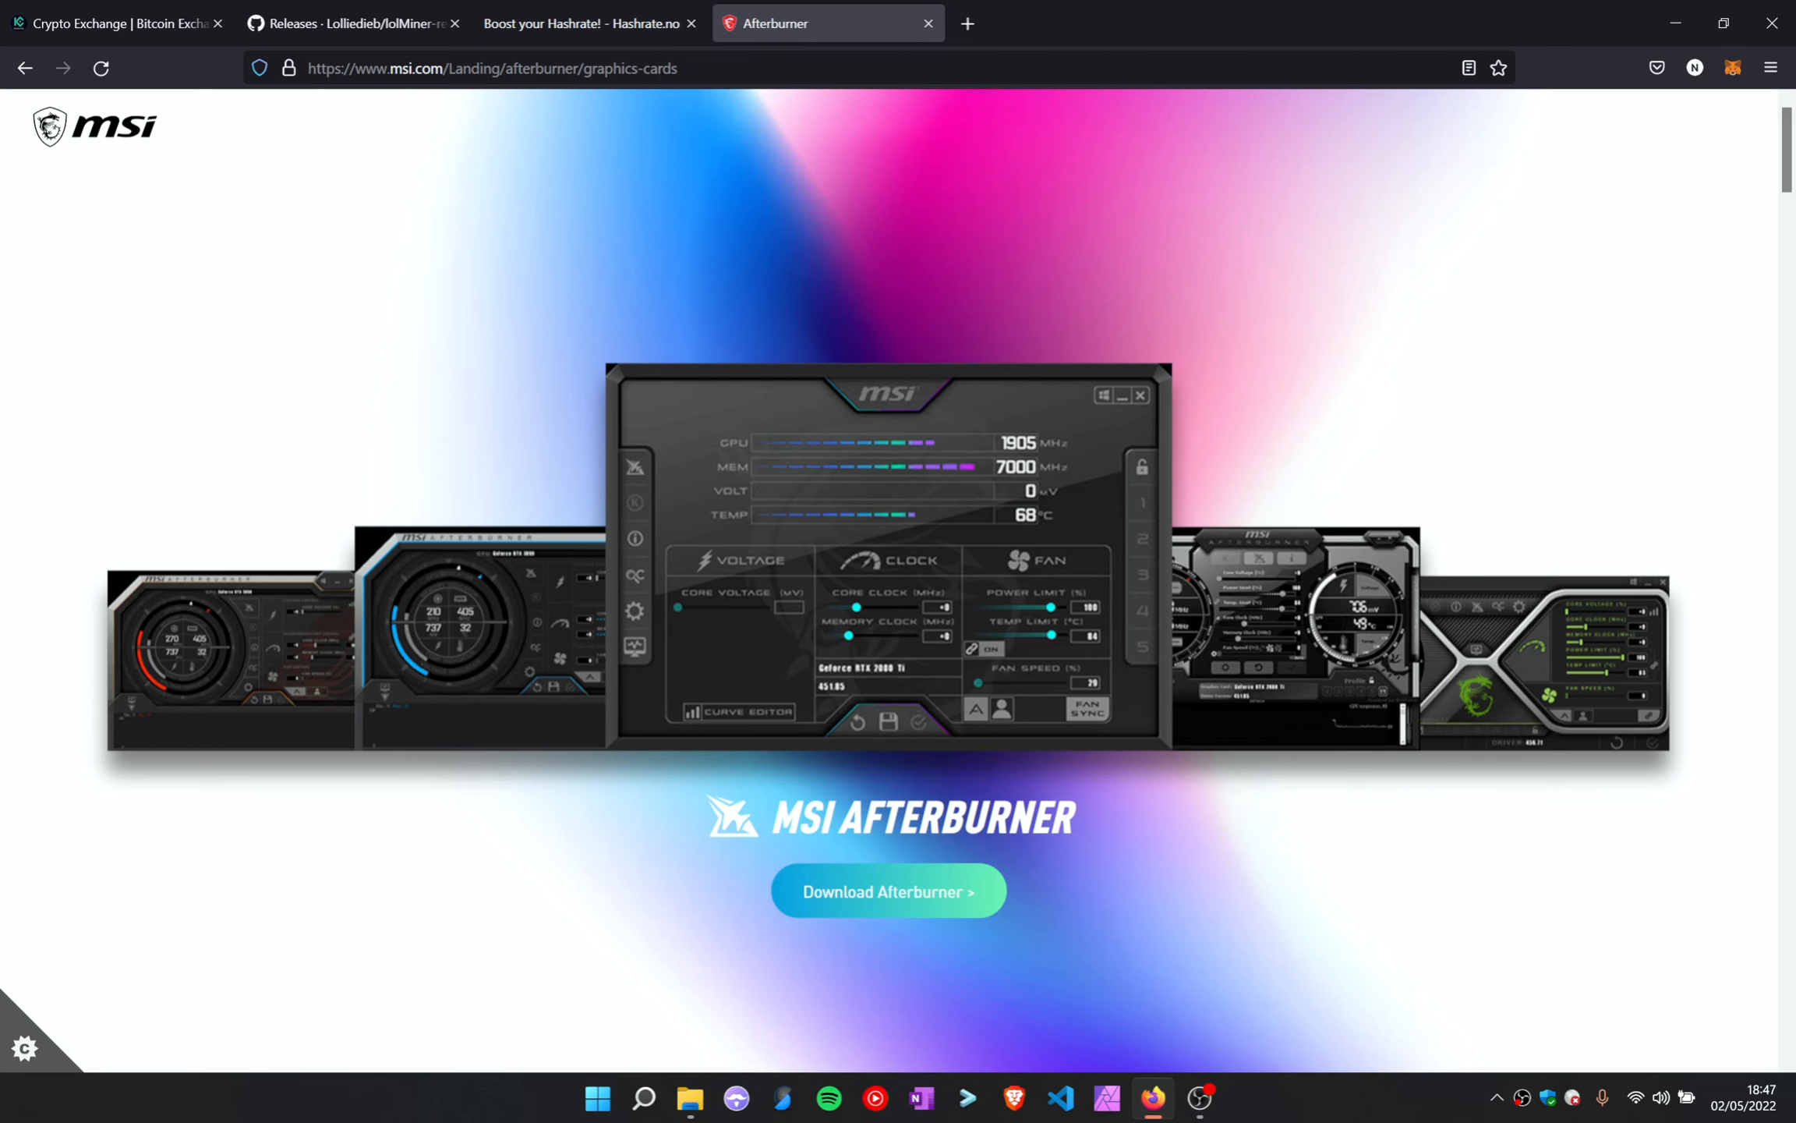
Search Windows for msi, launch MSI Afterburner and place its window over the browser page
{"action": "scroll", "coordinate": [874, 896], "scroll_direction": "down", "scroll_amount": 2}
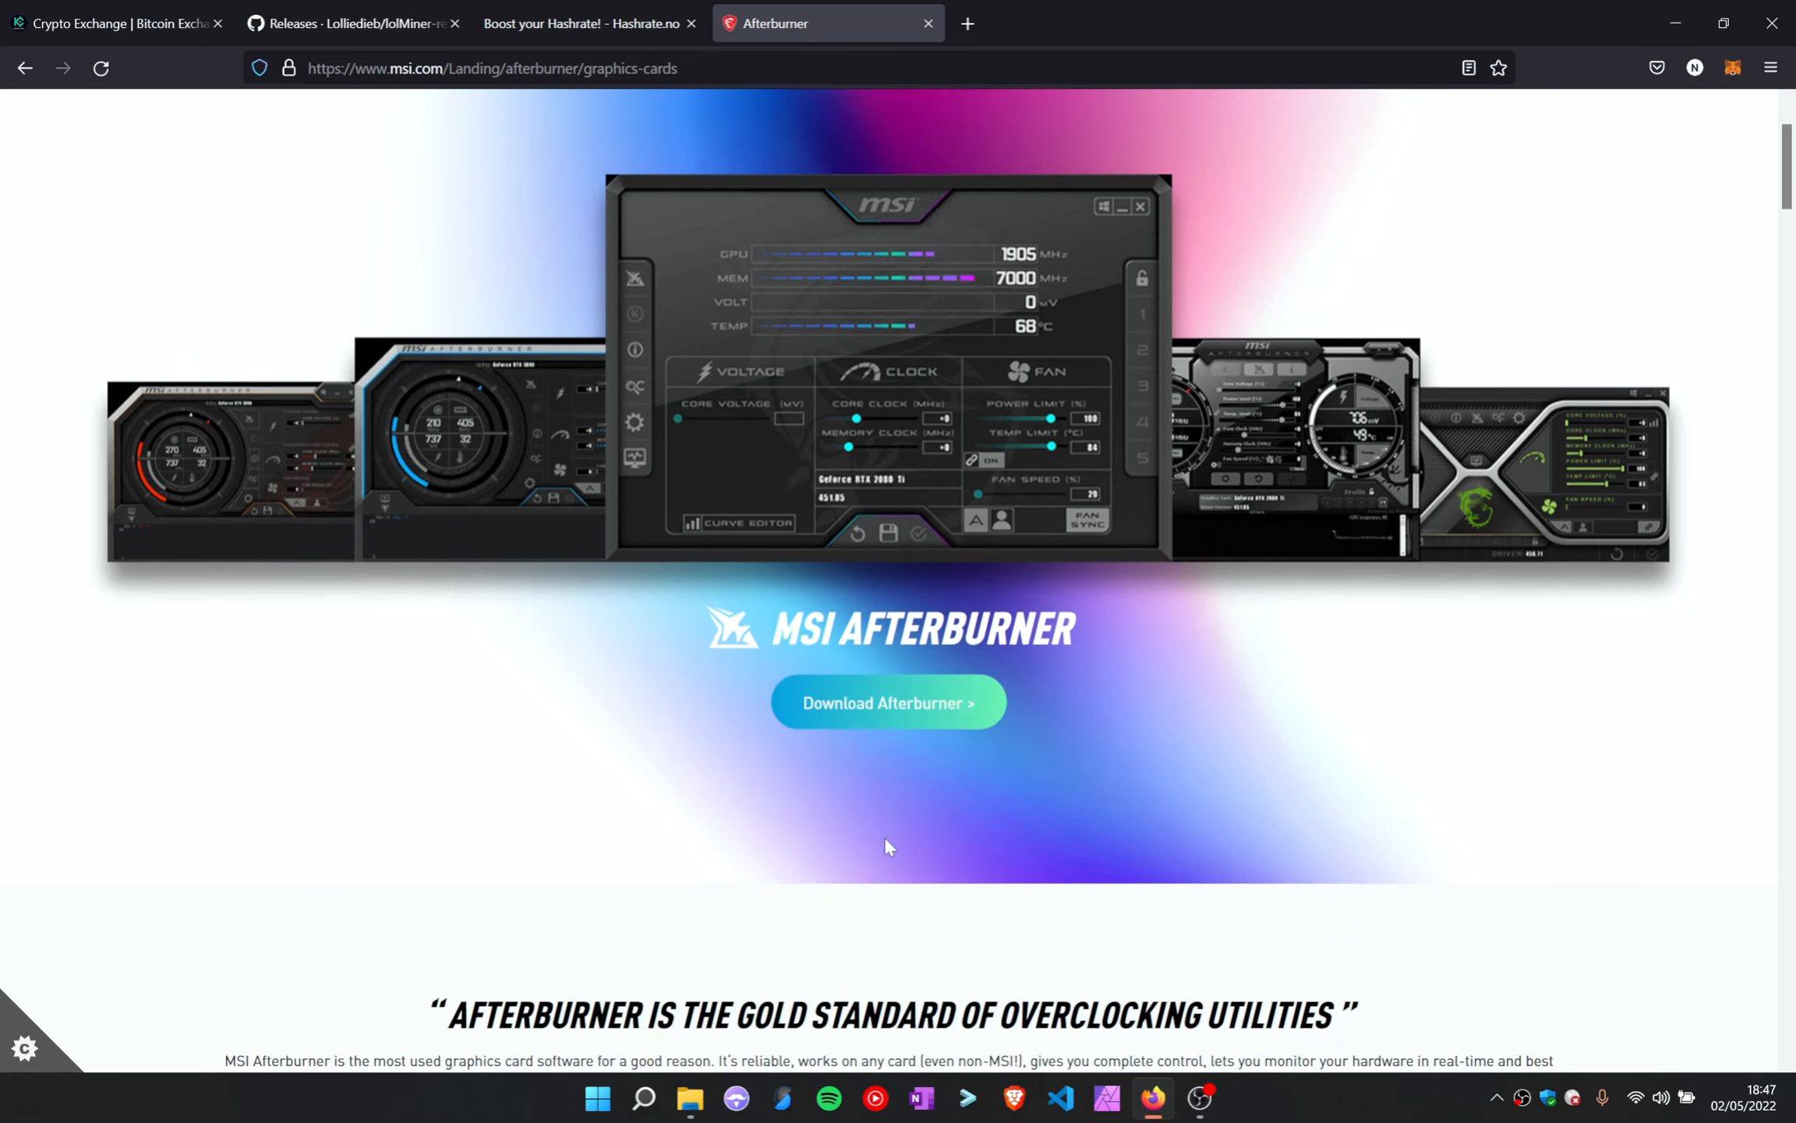
{"action": "scroll", "coordinate": [885, 838], "scroll_direction": "up", "scroll_amount": 2}
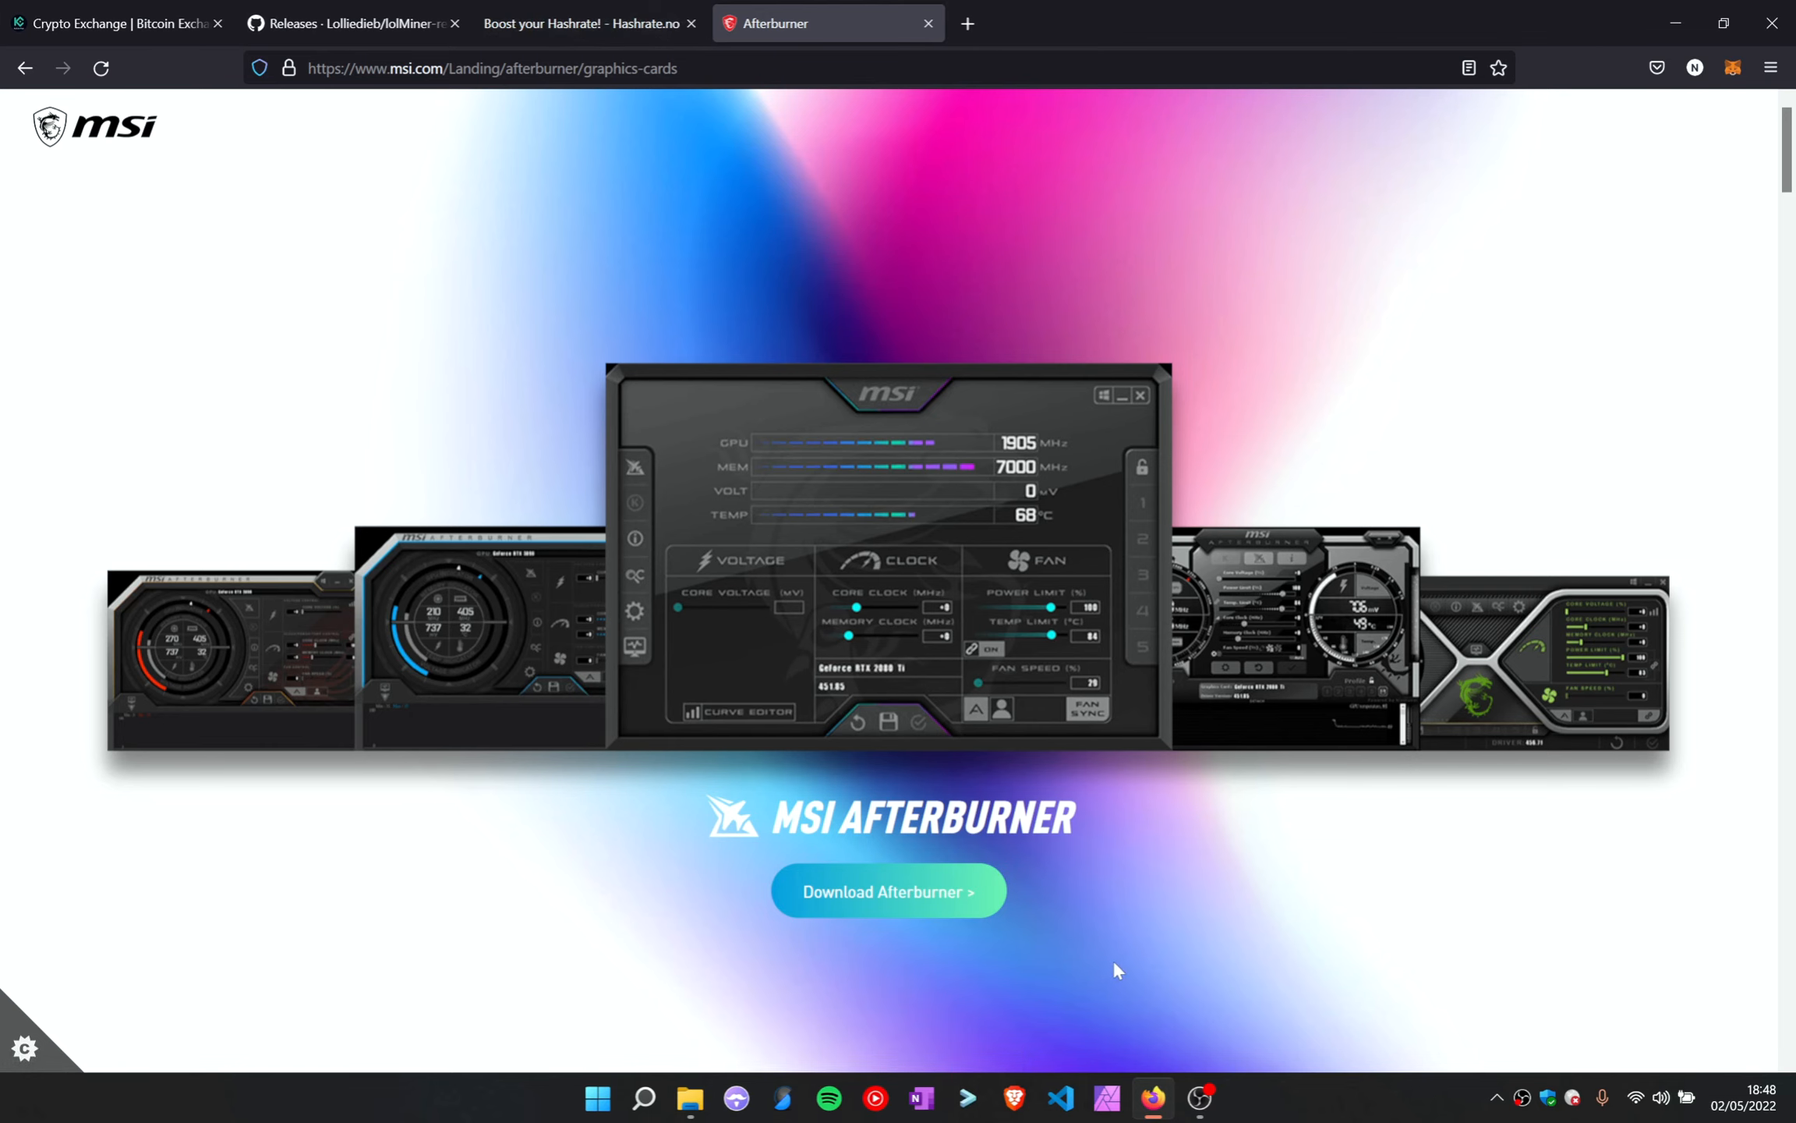
{"action": "key", "text": "super+s"}
{"action": "type", "text": "msi"}
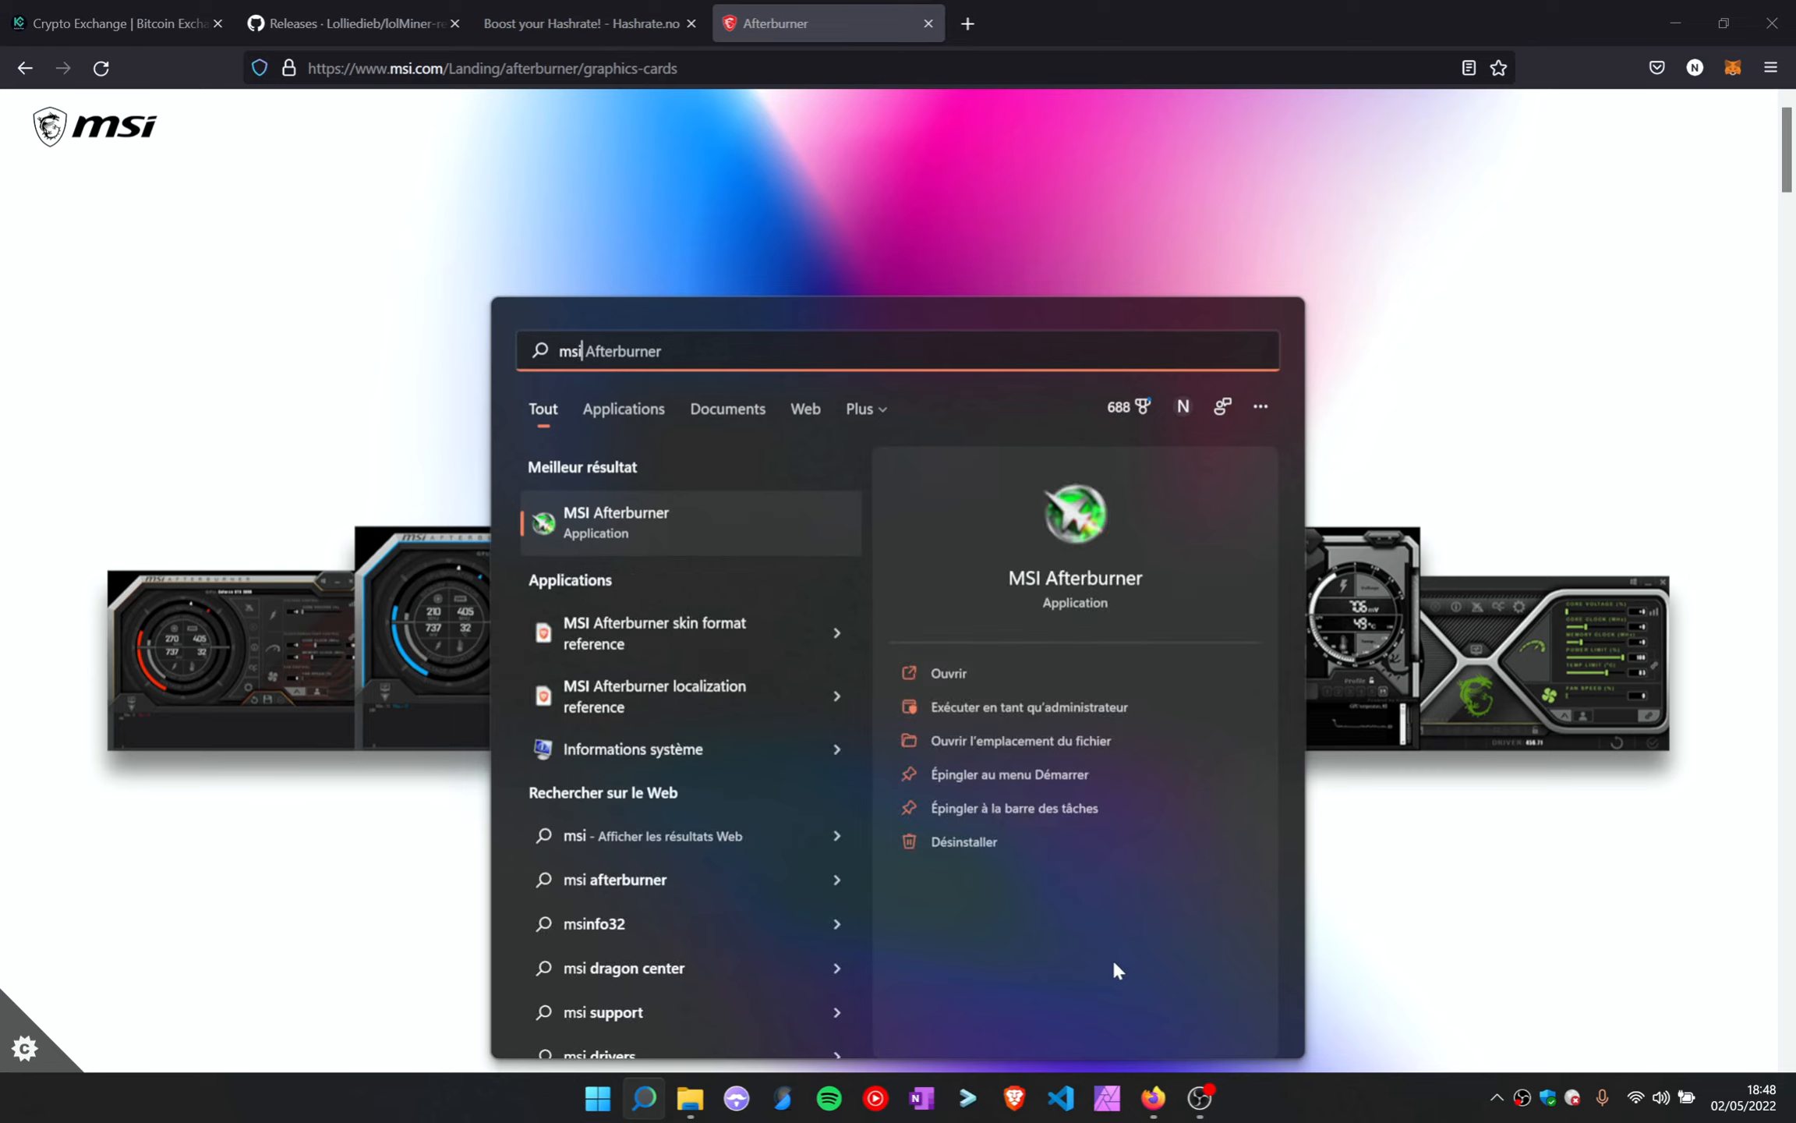
{"action": "key", "text": "Return"}
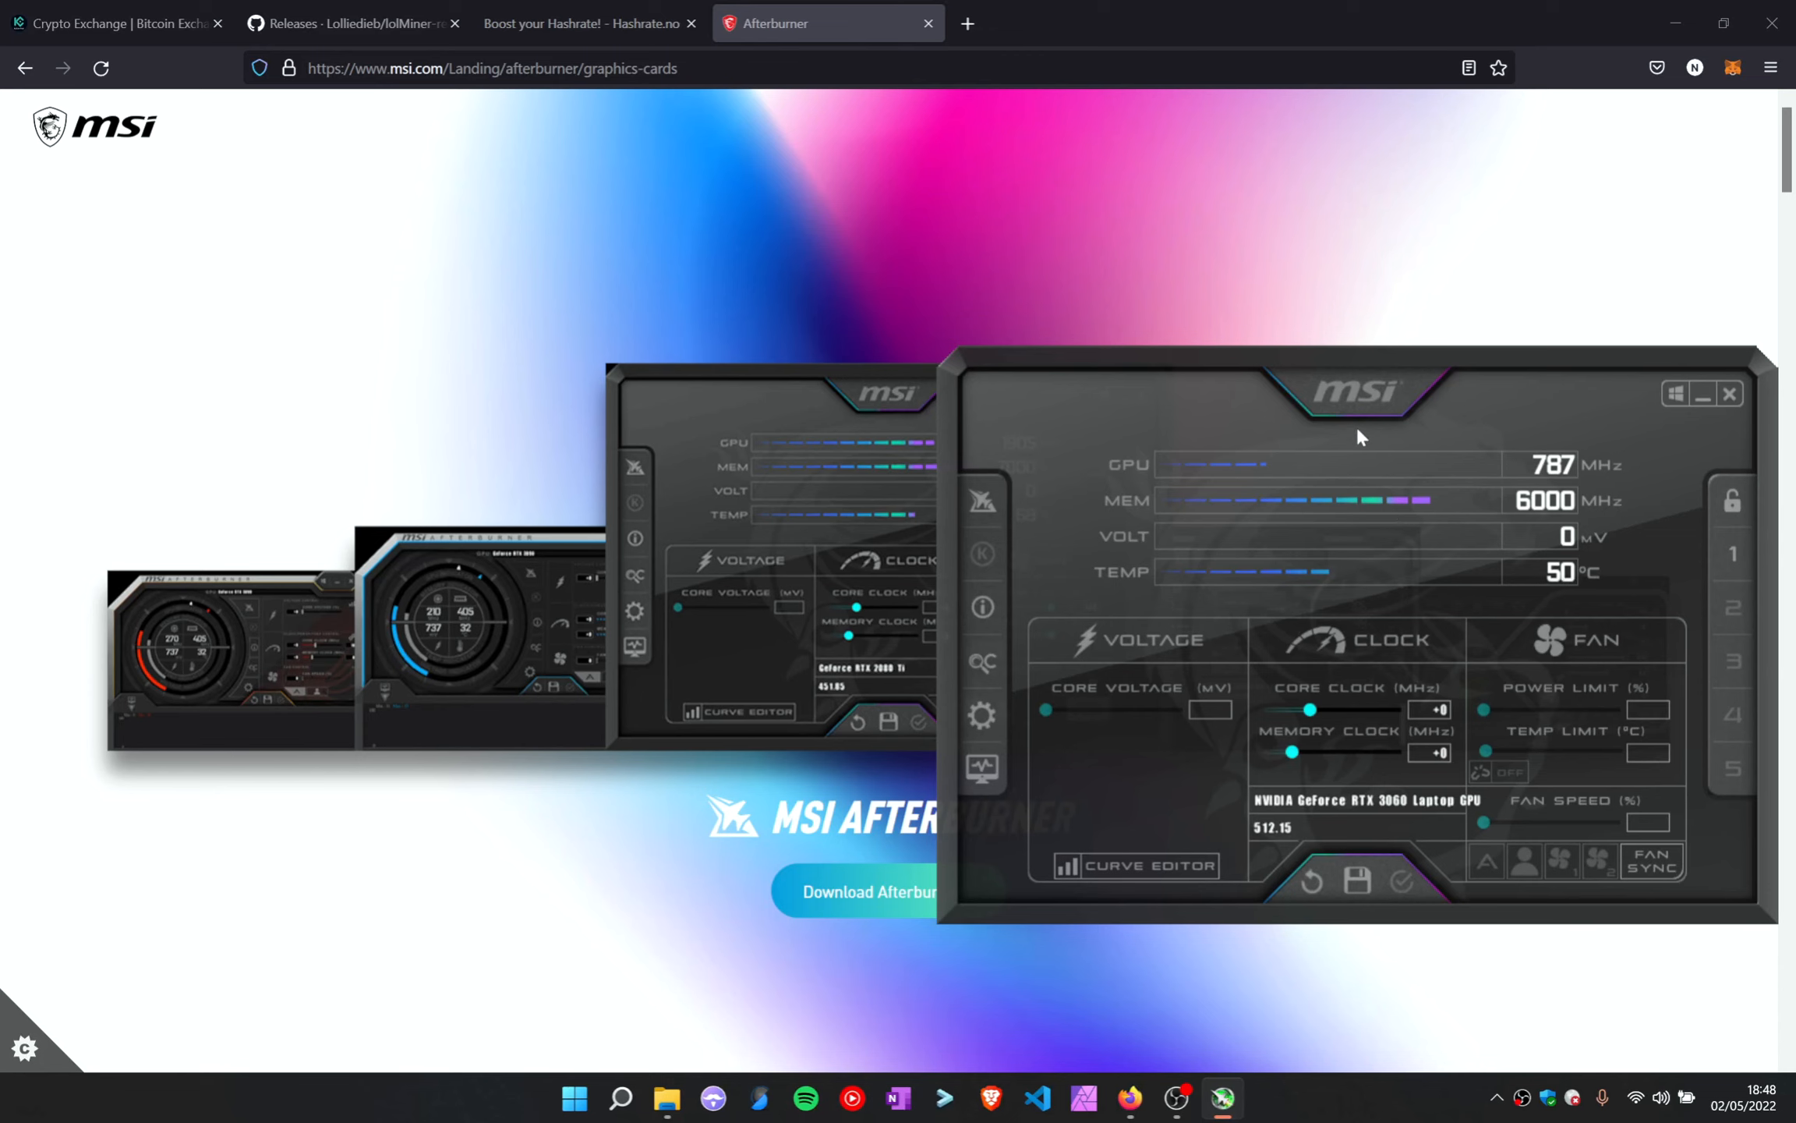
{"action": "left_click_drag", "start_coordinate": [1357, 397], "coordinate": [1336, 313]}
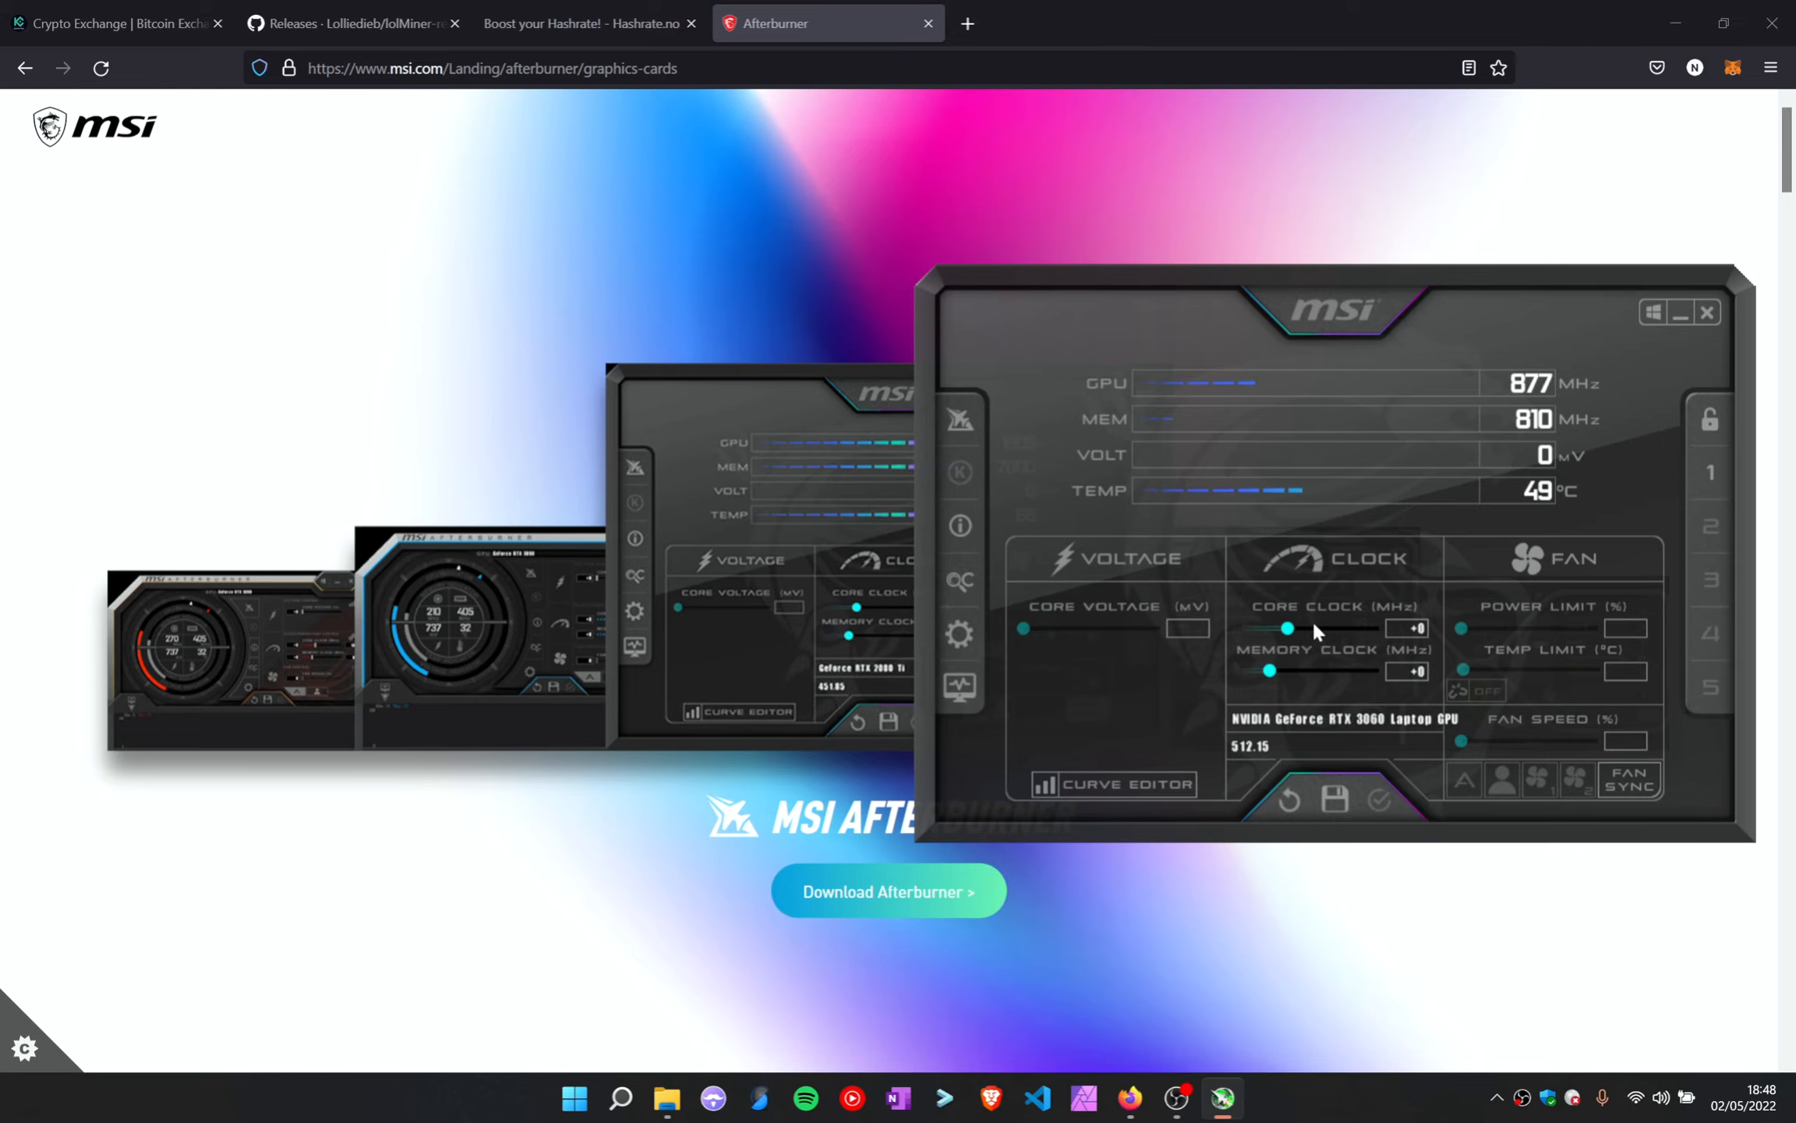
Reload the hashrate.no GPU list, check the card model in MSI Afterburner and open the NVIDIA RTX 3060 LHR v2 page
{"action": "left_click", "coordinate": [570, 12]}
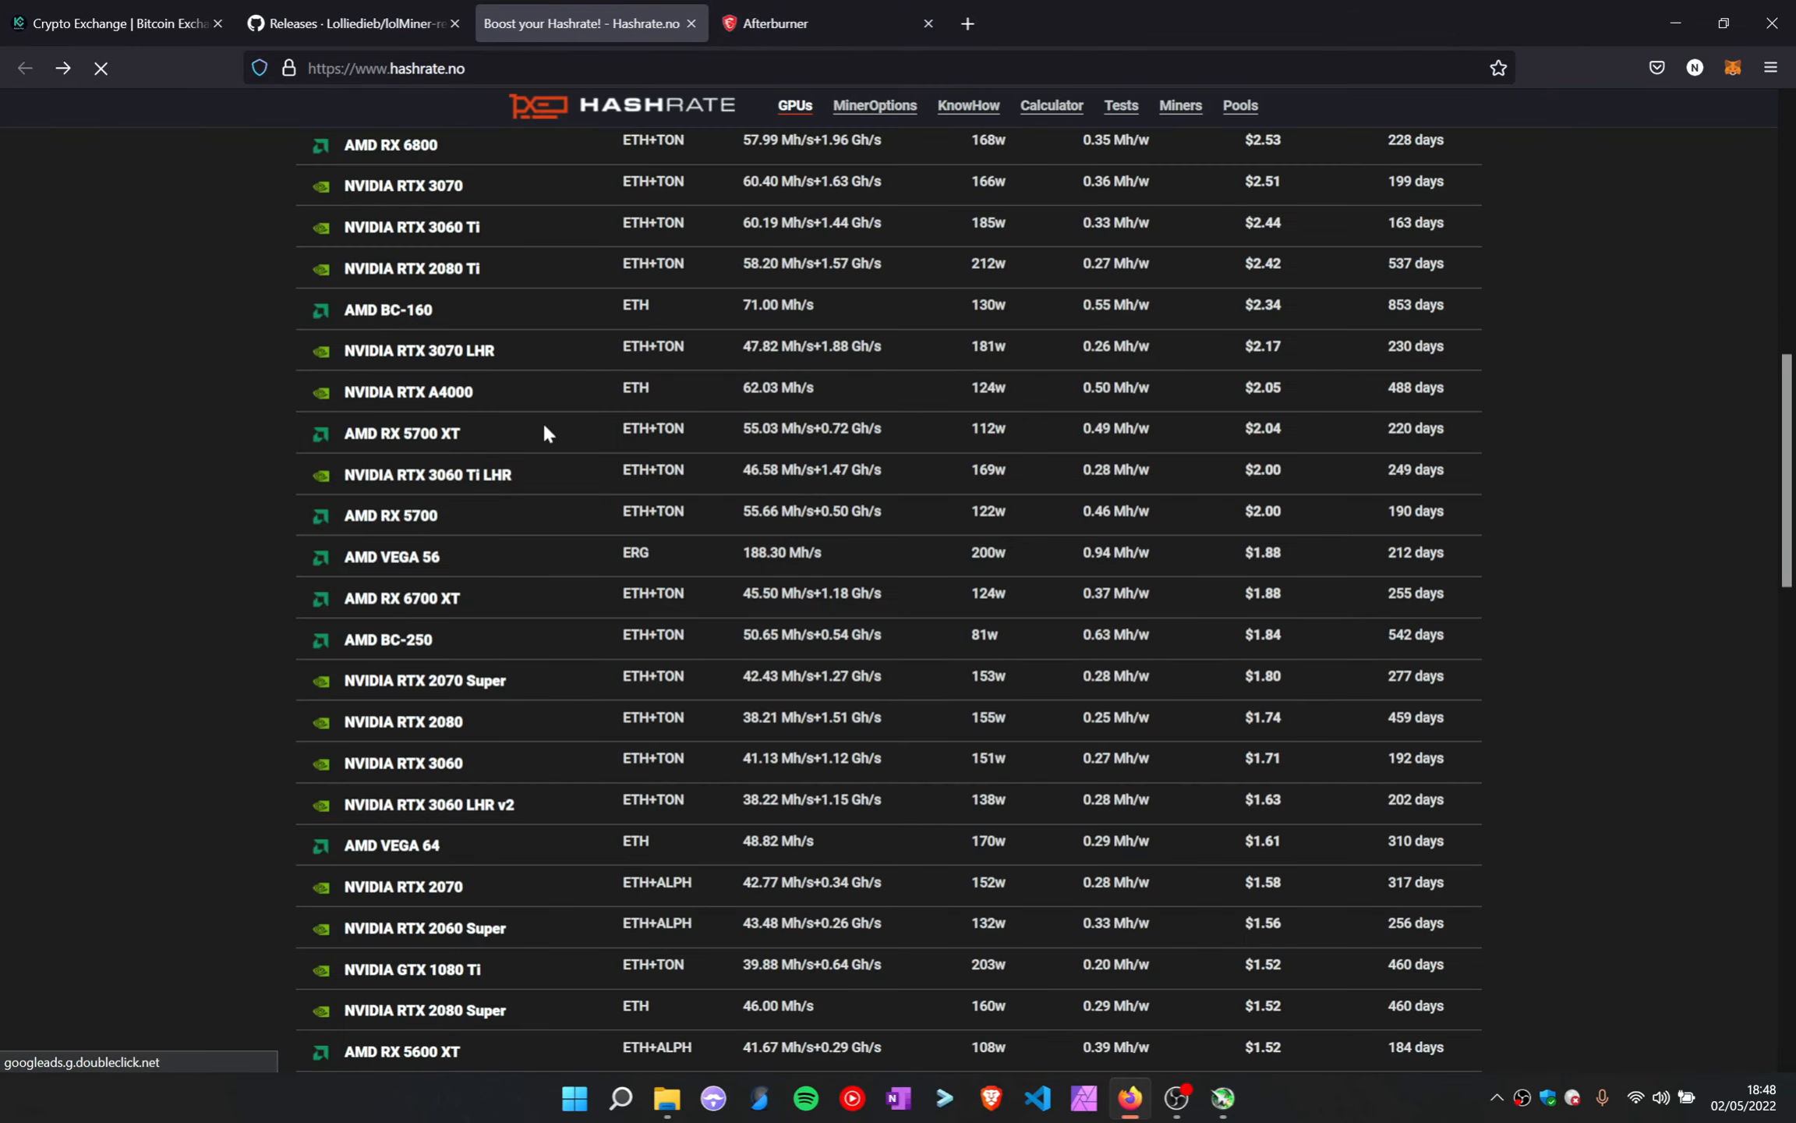
{"action": "key", "text": "ctrl+l"}
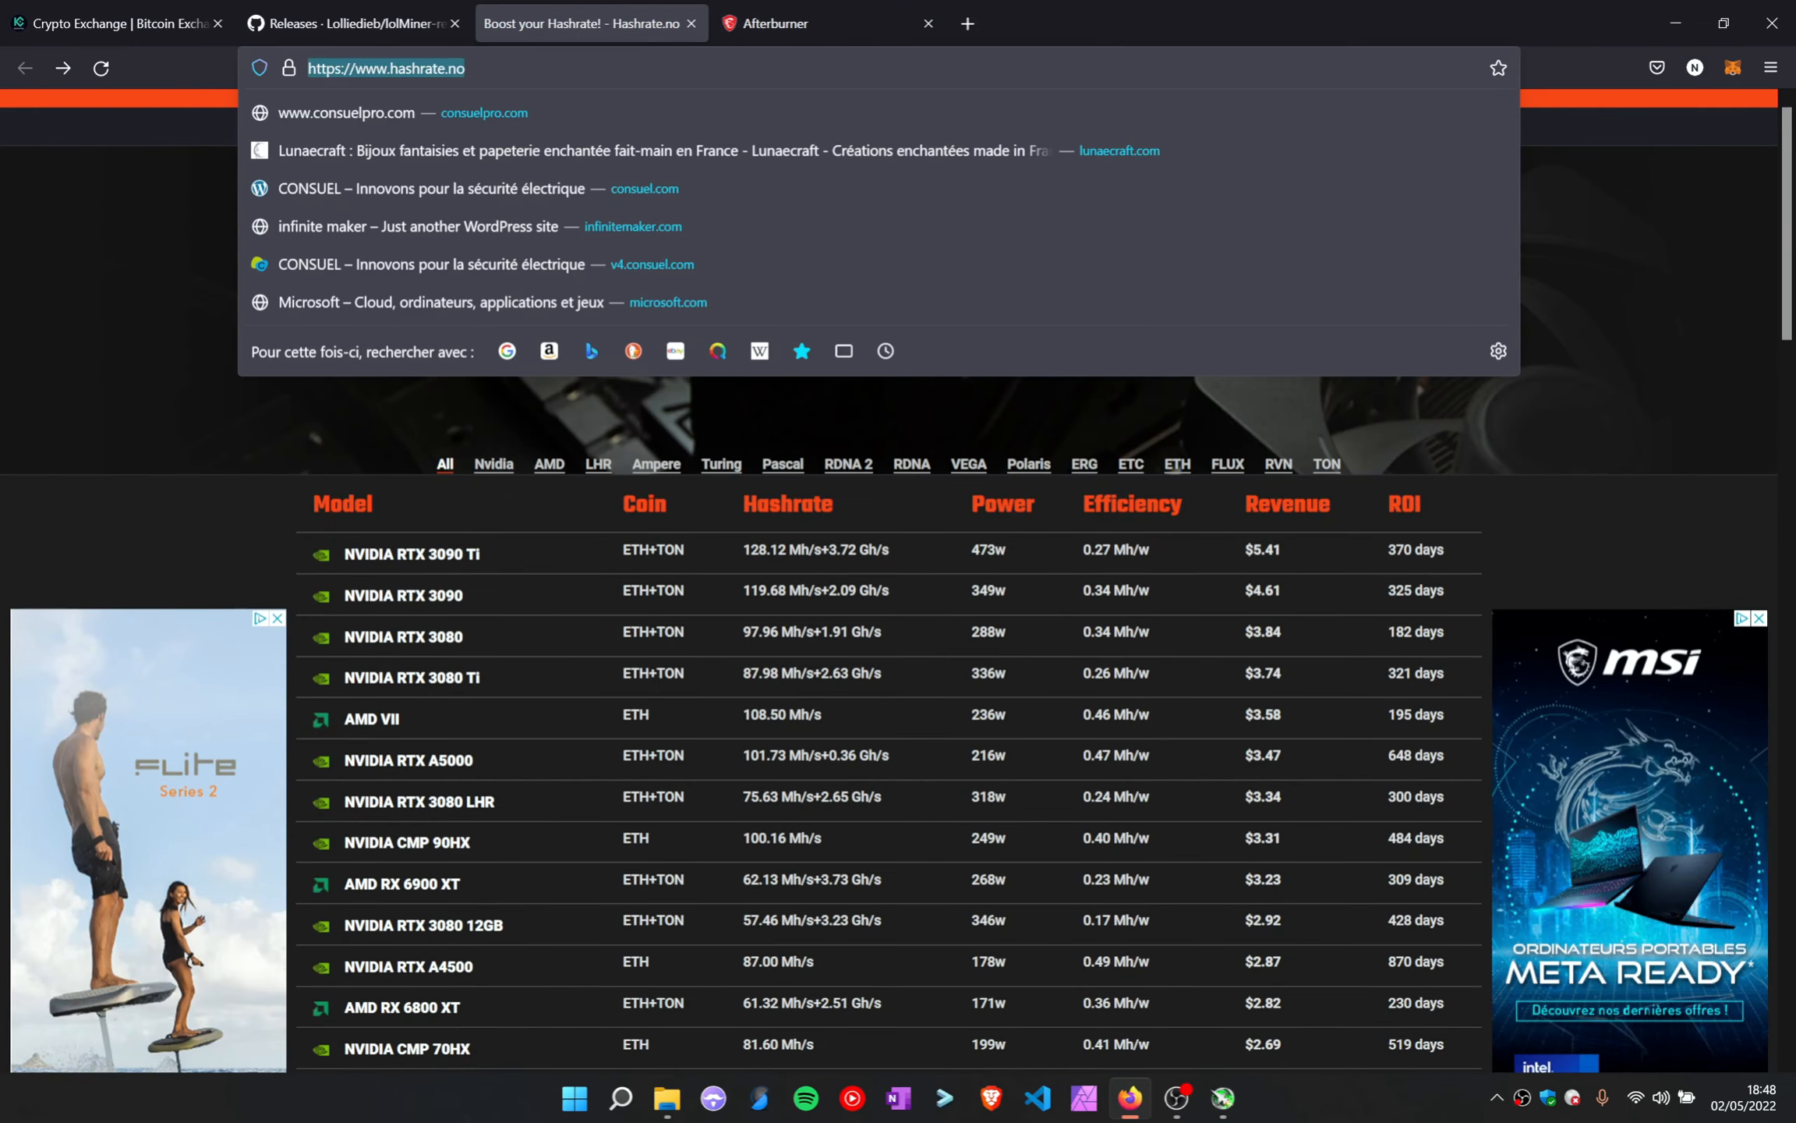
{"action": "key", "text": "Return"}
{"action": "scroll", "coordinate": [889, 546], "scroll_direction": "down", "scroll_amount": 5}
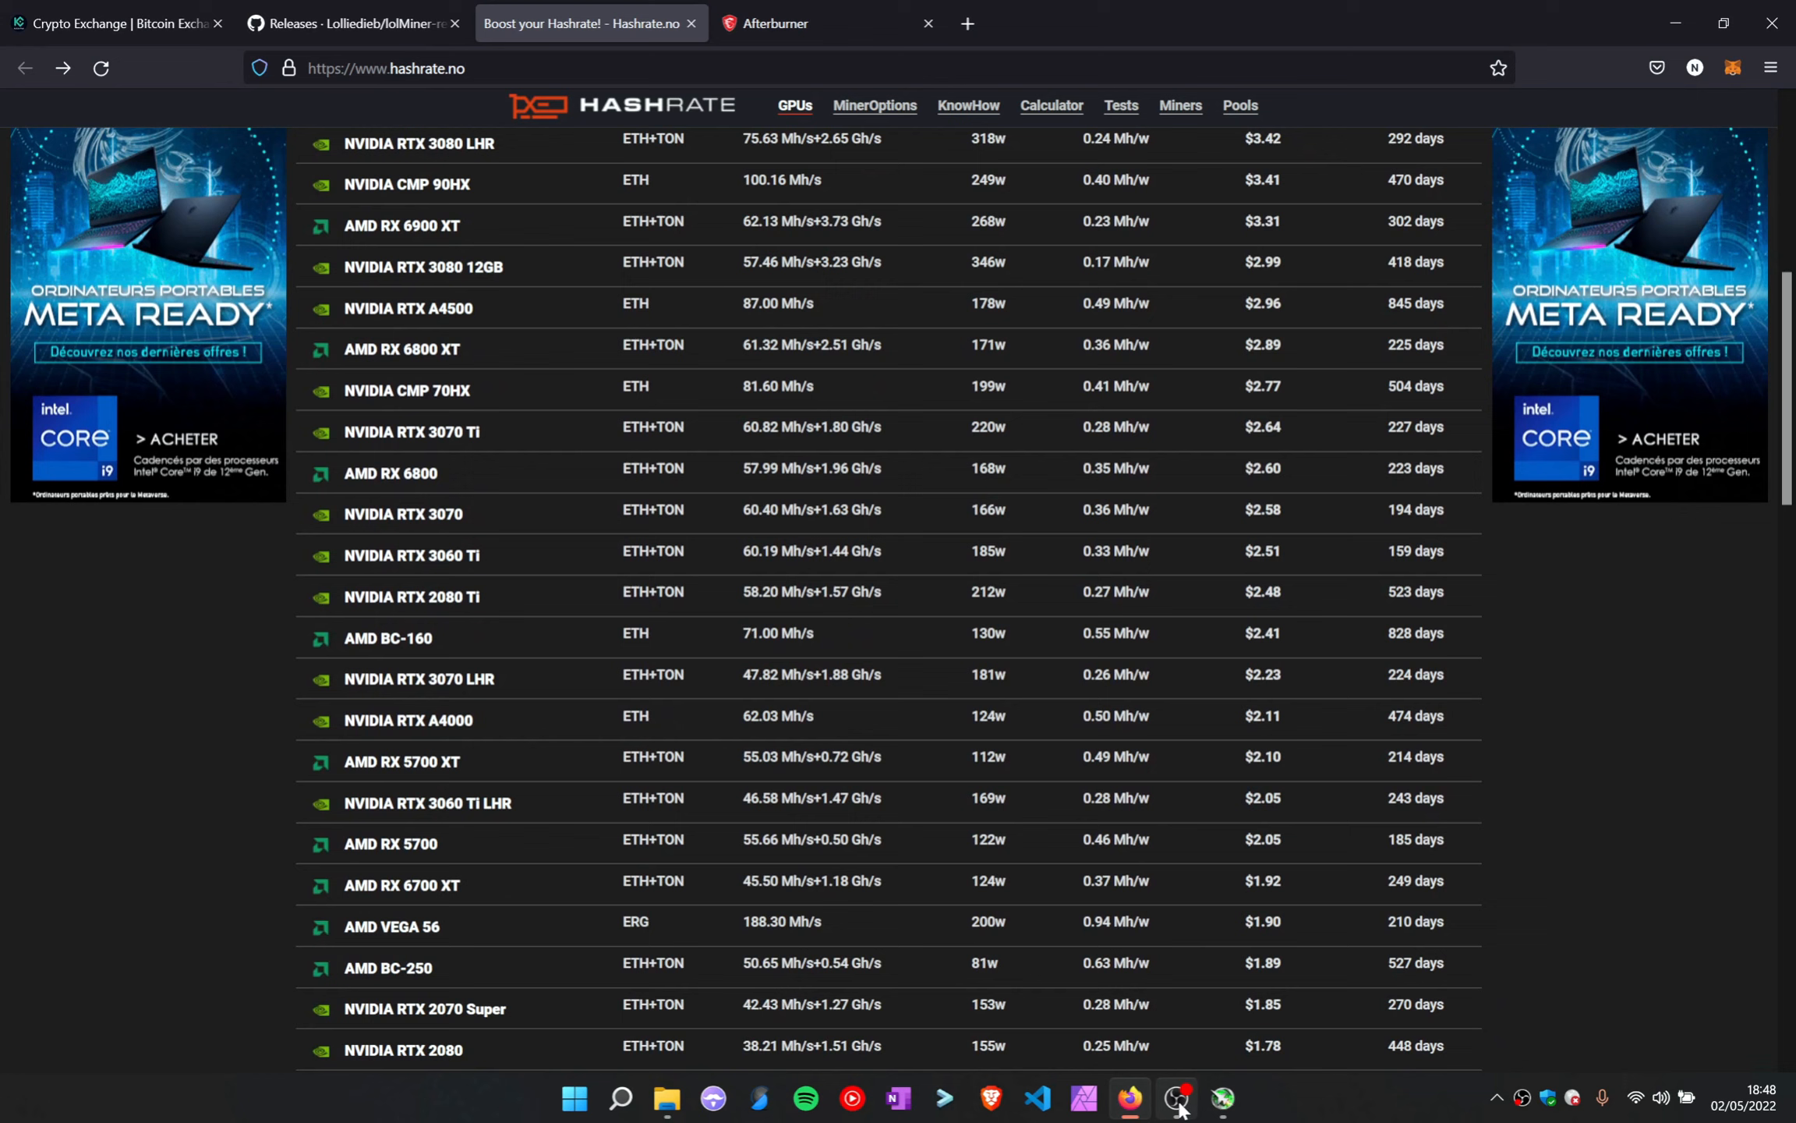
{"action": "left_click", "coordinate": [1222, 1098]}
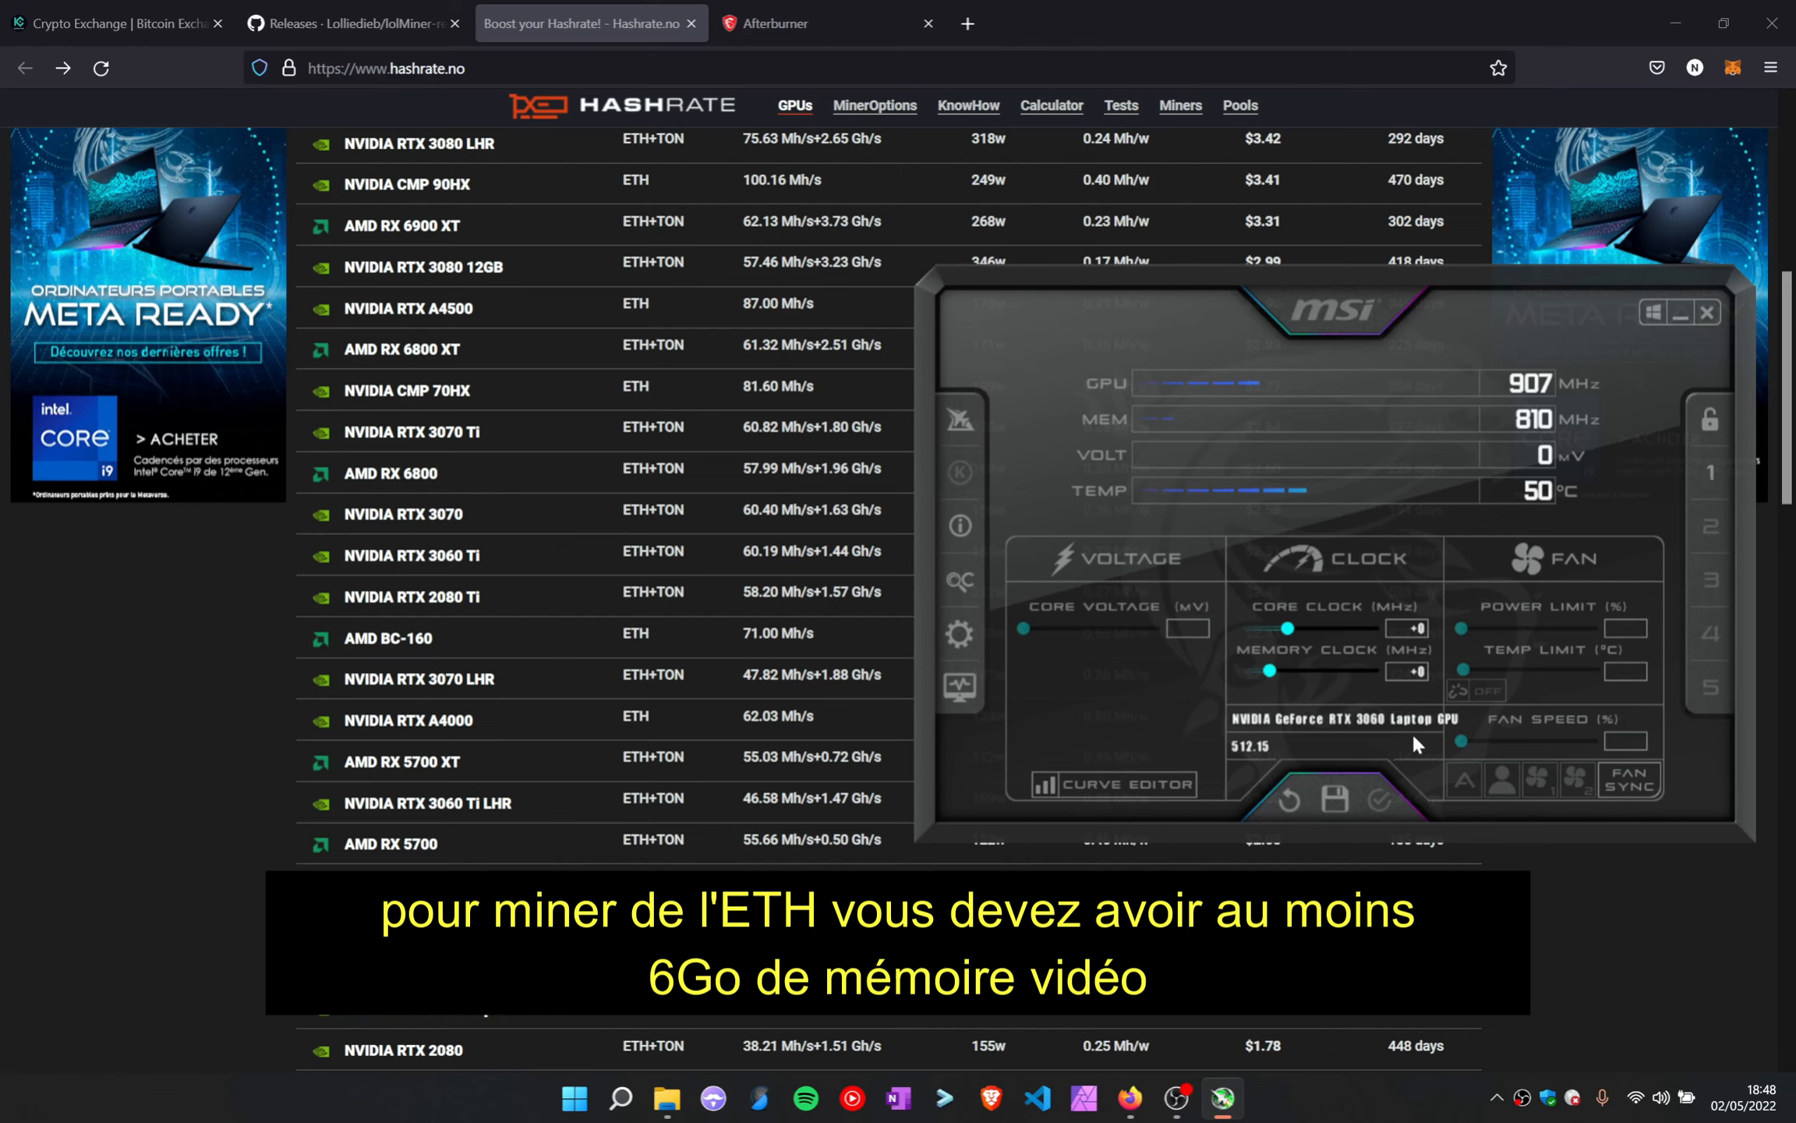
{"action": "left_click", "coordinate": [306, 672]}
{"action": "scroll", "coordinate": [389, 705], "scroll_direction": "down", "scroll_amount": 5}
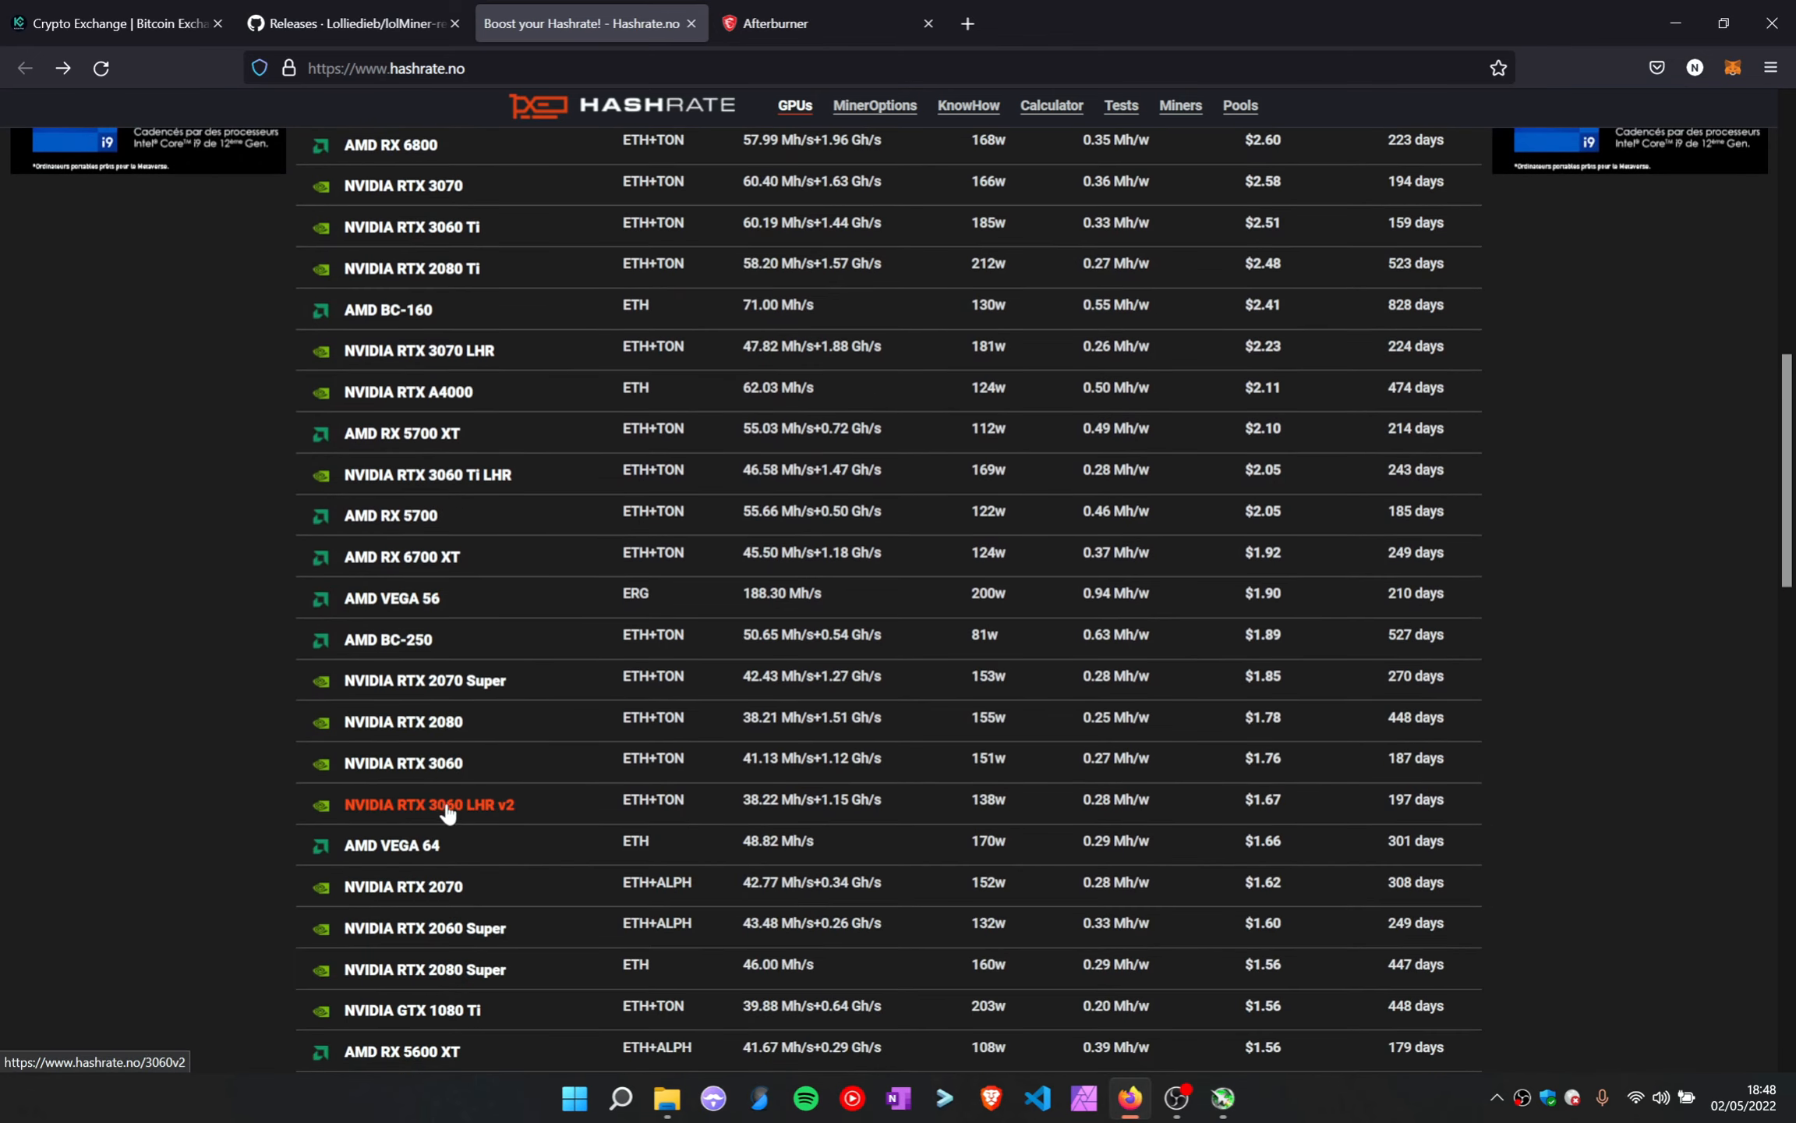
{"action": "left_click", "coordinate": [460, 815]}
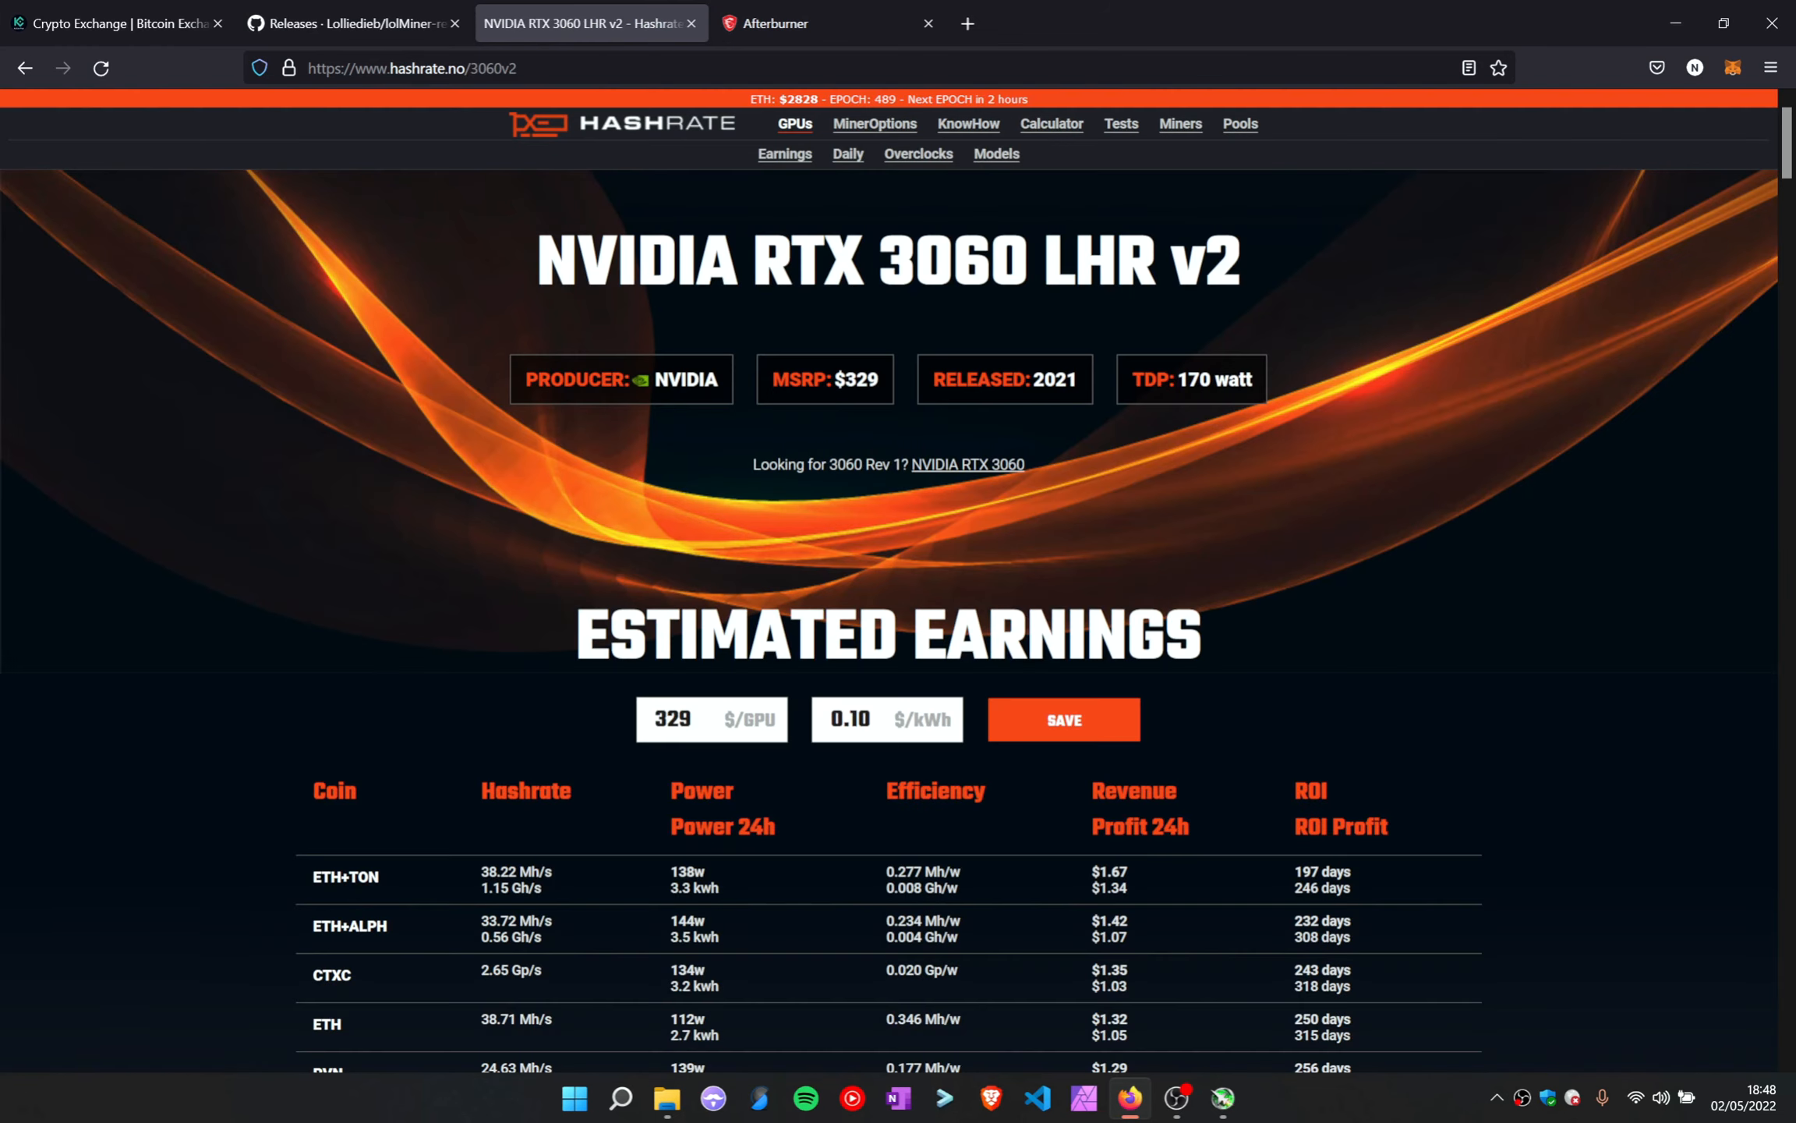
Open the card's ETH overclock settings for lolMiner and examine the LOW preset's locked core and Windows memory values
{"action": "scroll", "coordinate": [555, 791], "scroll_direction": "down", "scroll_amount": 6}
{"action": "scroll", "coordinate": [555, 789], "scroll_direction": "down", "scroll_amount": 2}
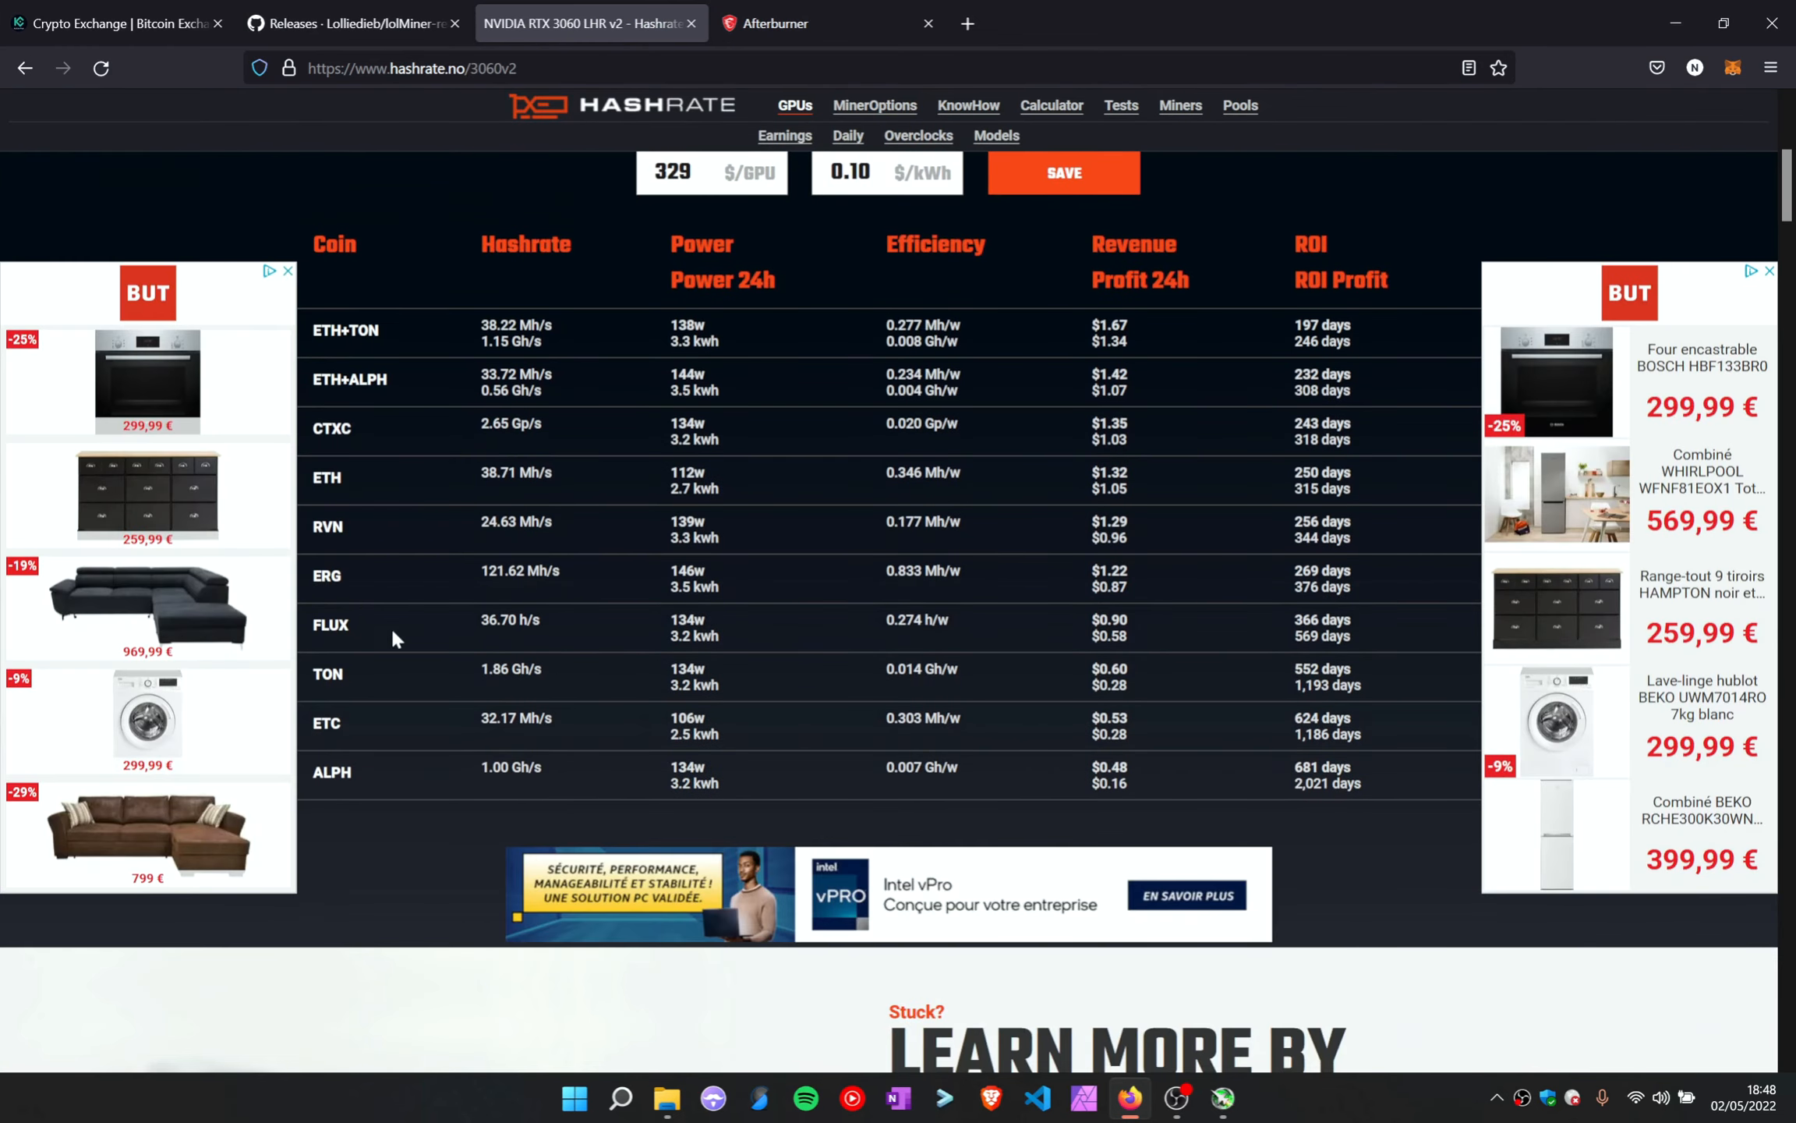
{"action": "left_click", "coordinate": [327, 480]}
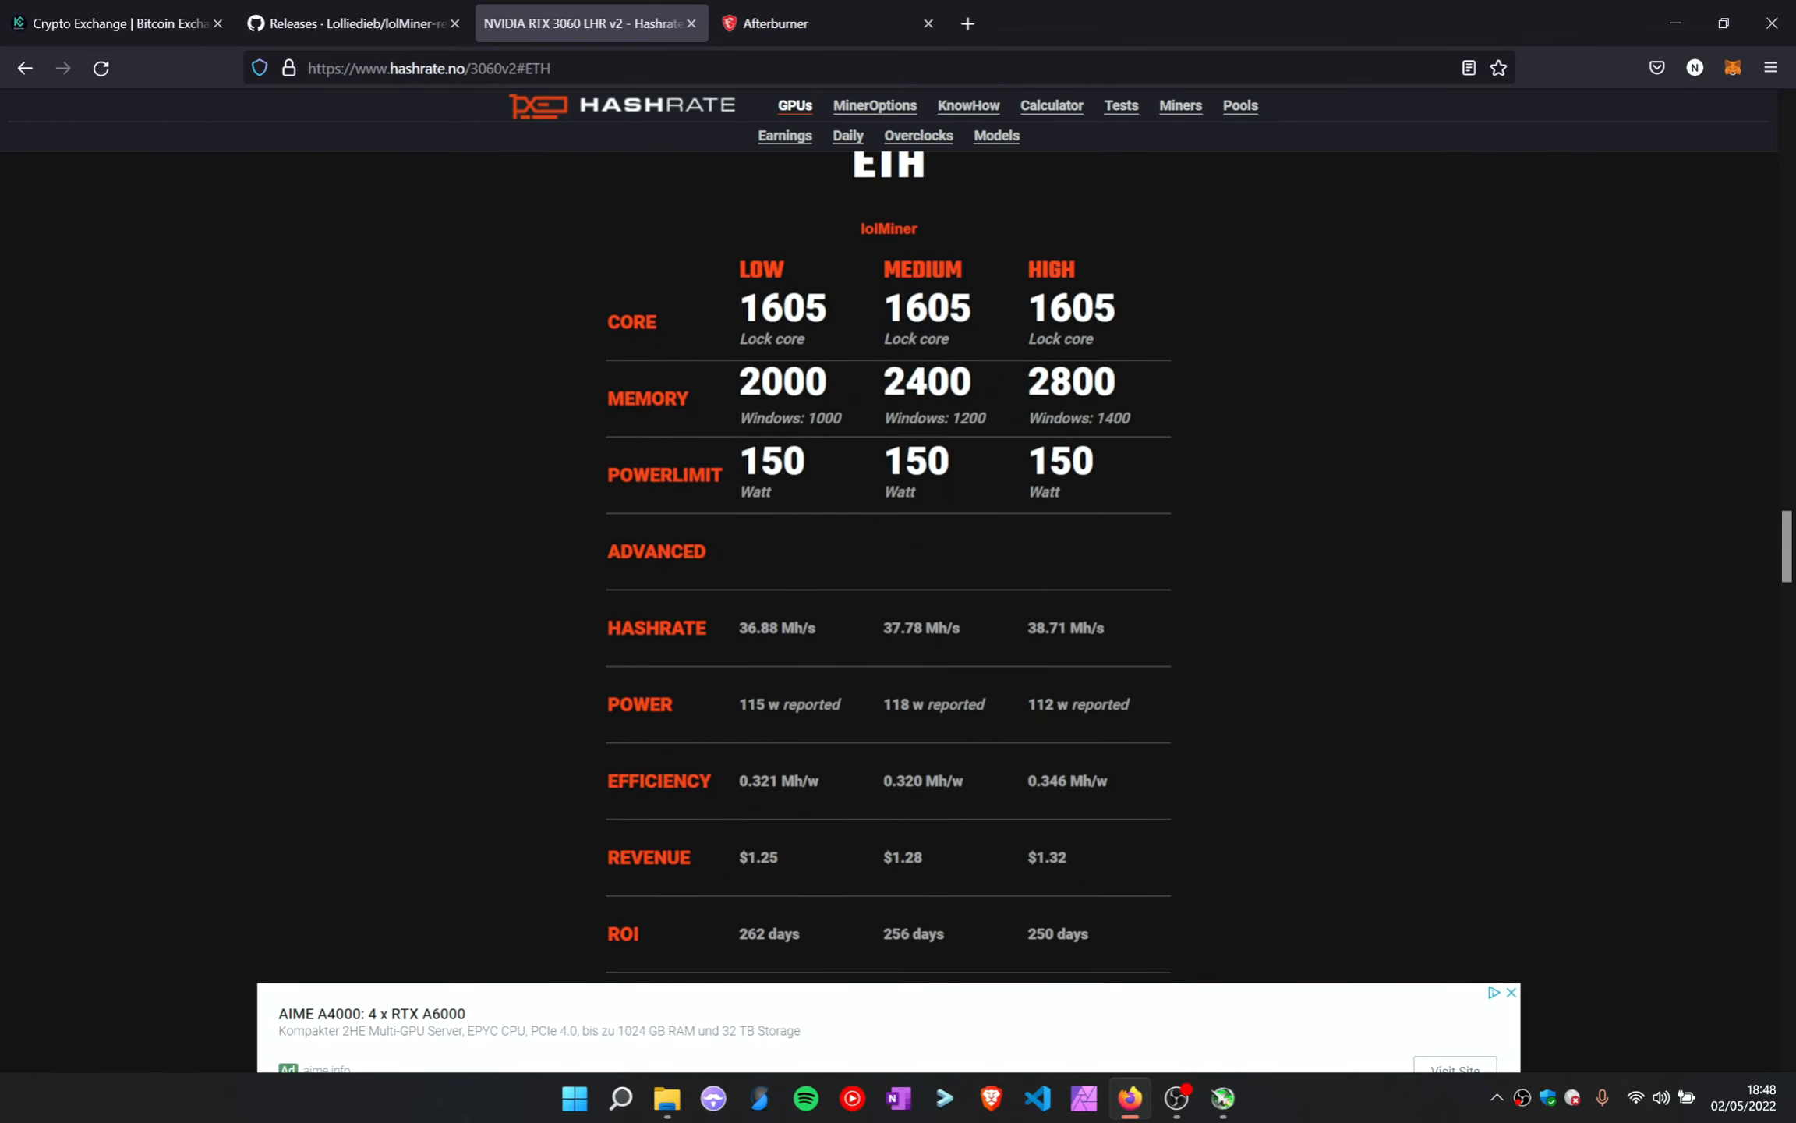
{"action": "left_click_drag", "start_coordinate": [842, 421], "coordinate": [739, 421]}
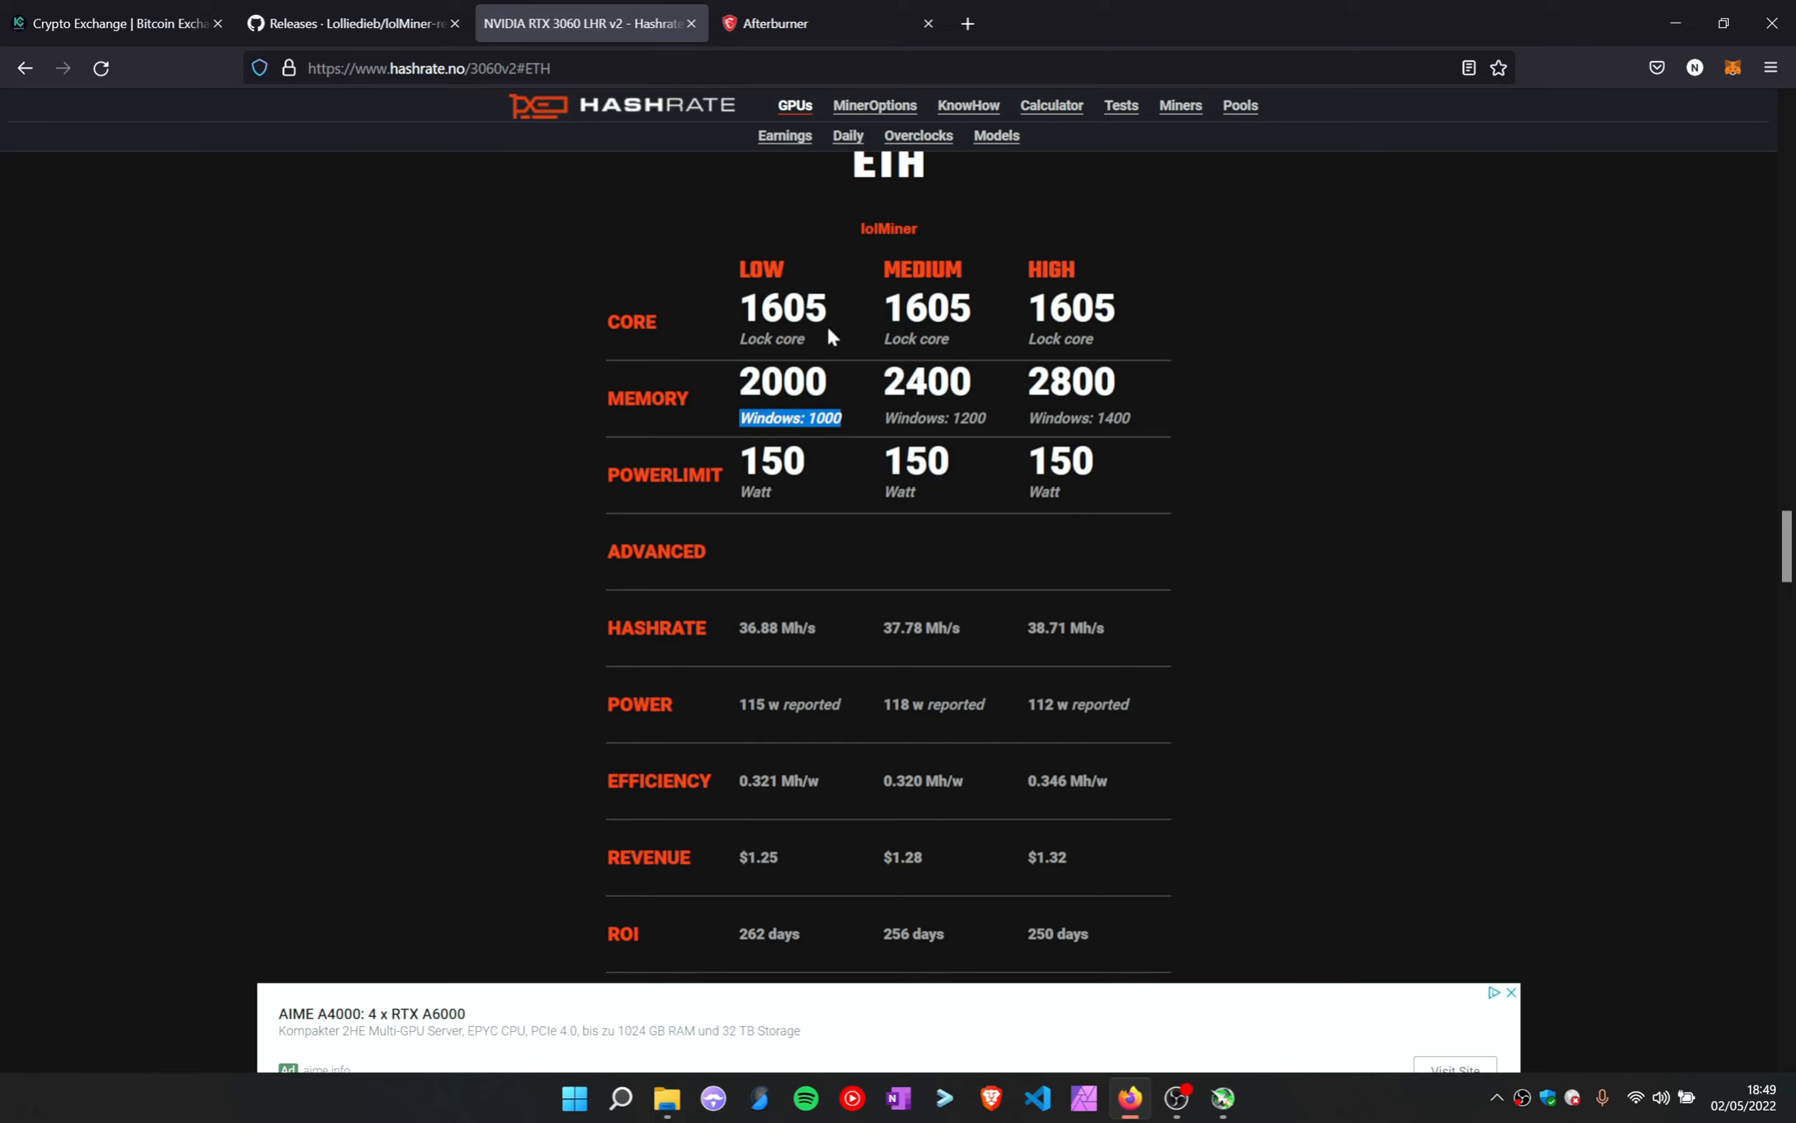
{"action": "left_click_drag", "start_coordinate": [827, 323], "coordinate": [739, 318]}
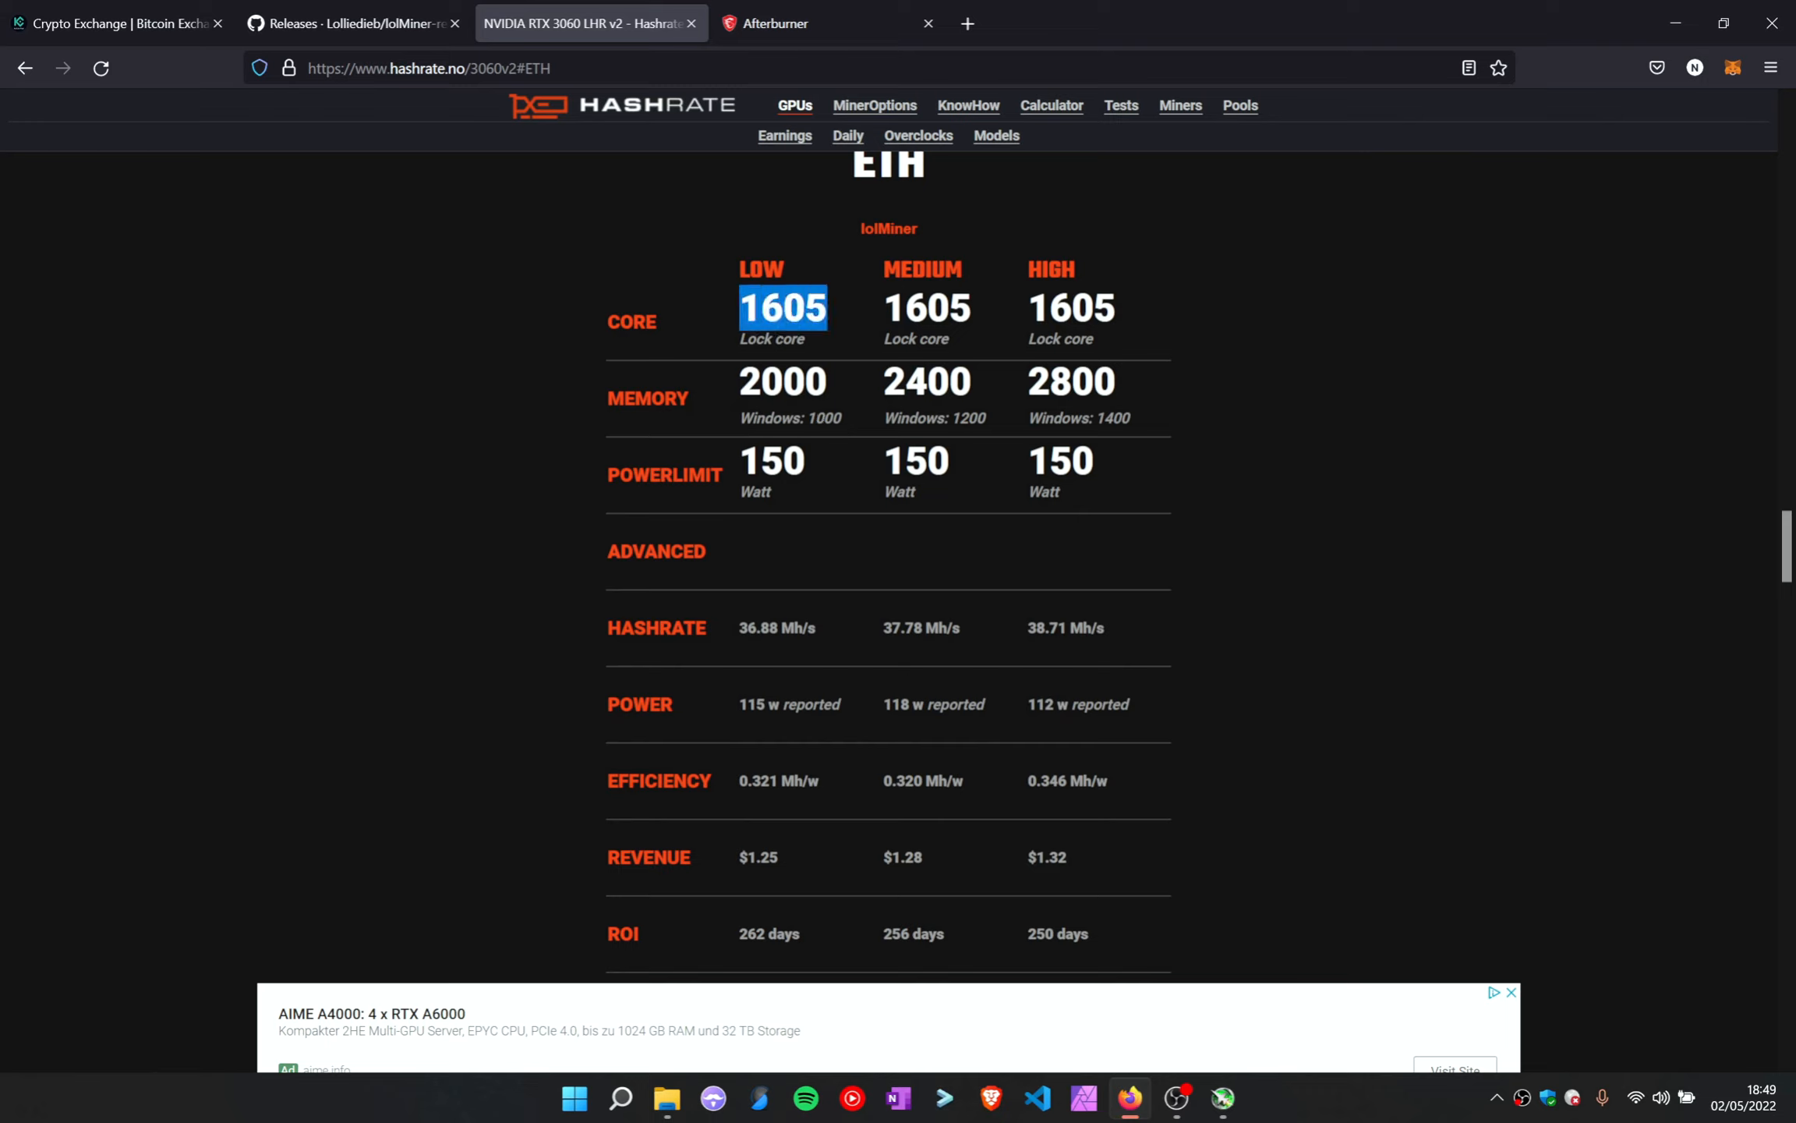
{"action": "left_click_drag", "start_coordinate": [842, 421], "coordinate": [807, 421]}
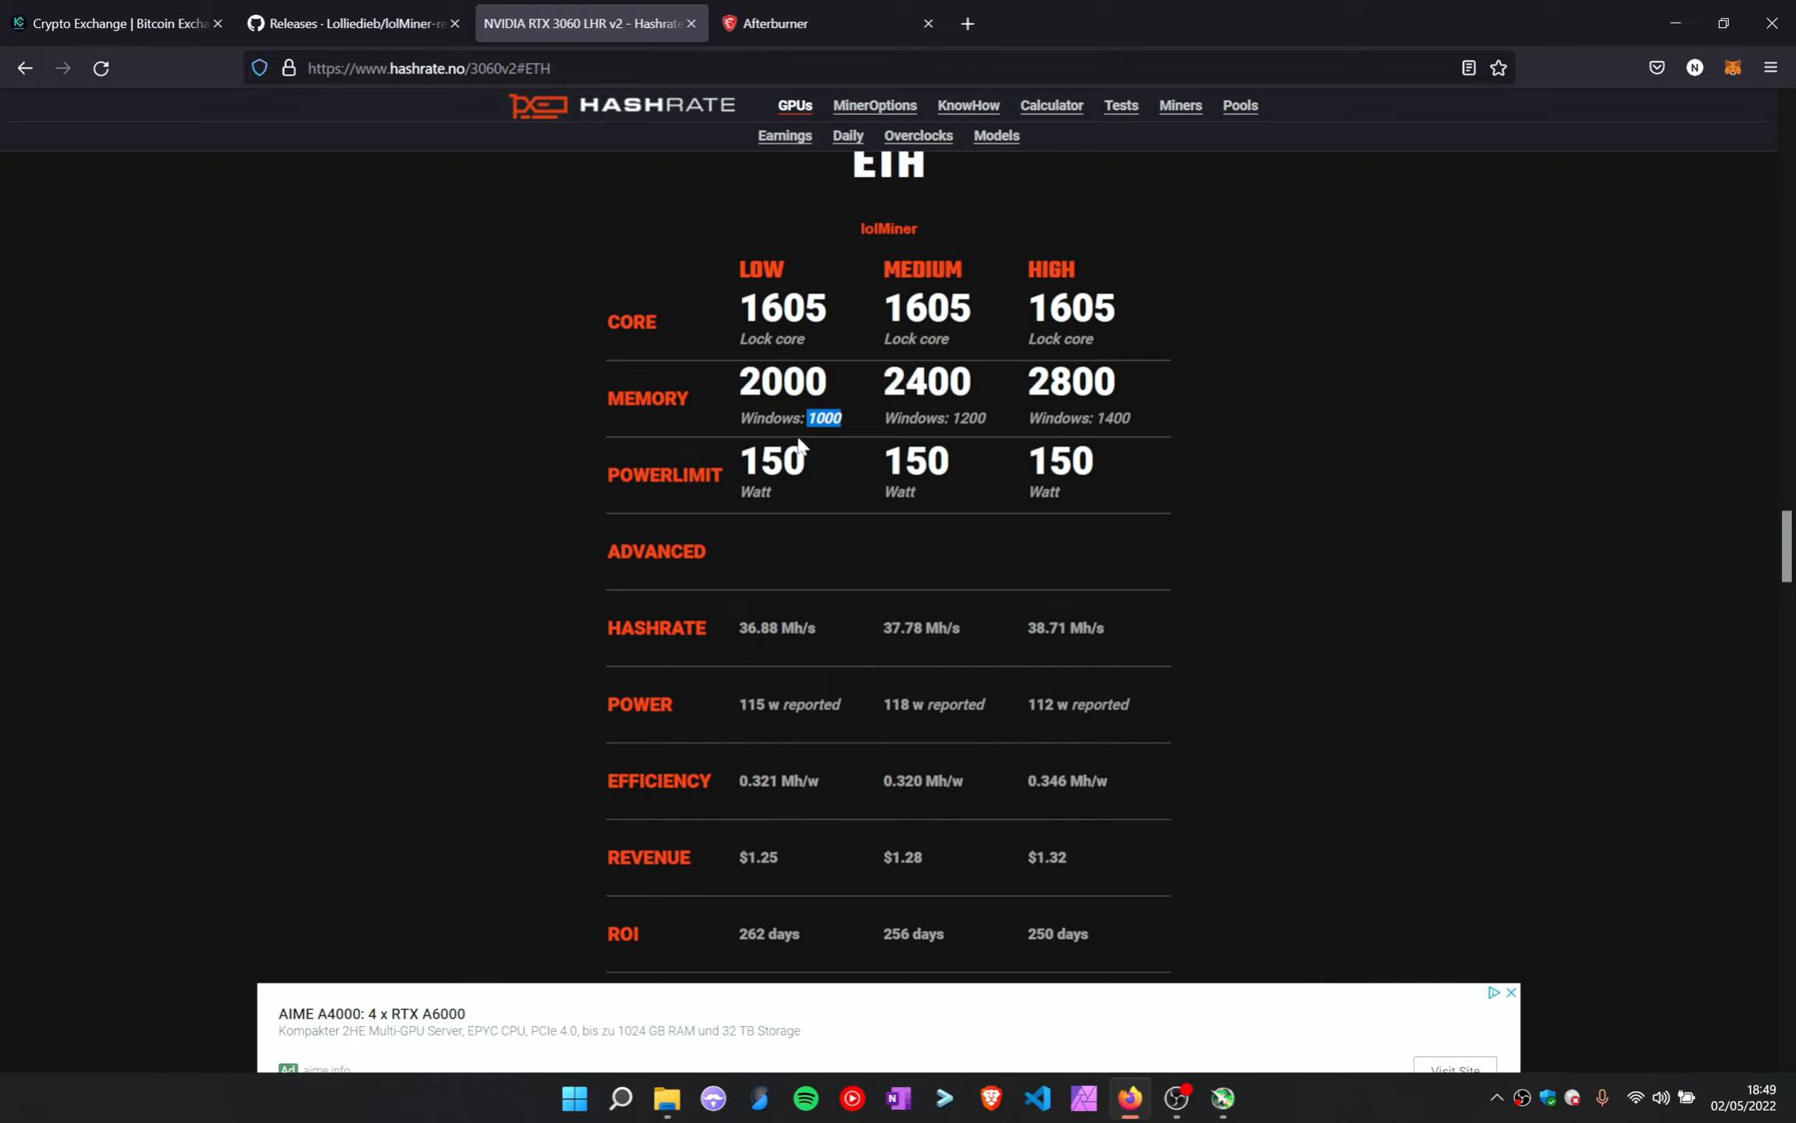
{"action": "scroll", "coordinate": [799, 452], "scroll_direction": "up", "scroll_amount": 2}
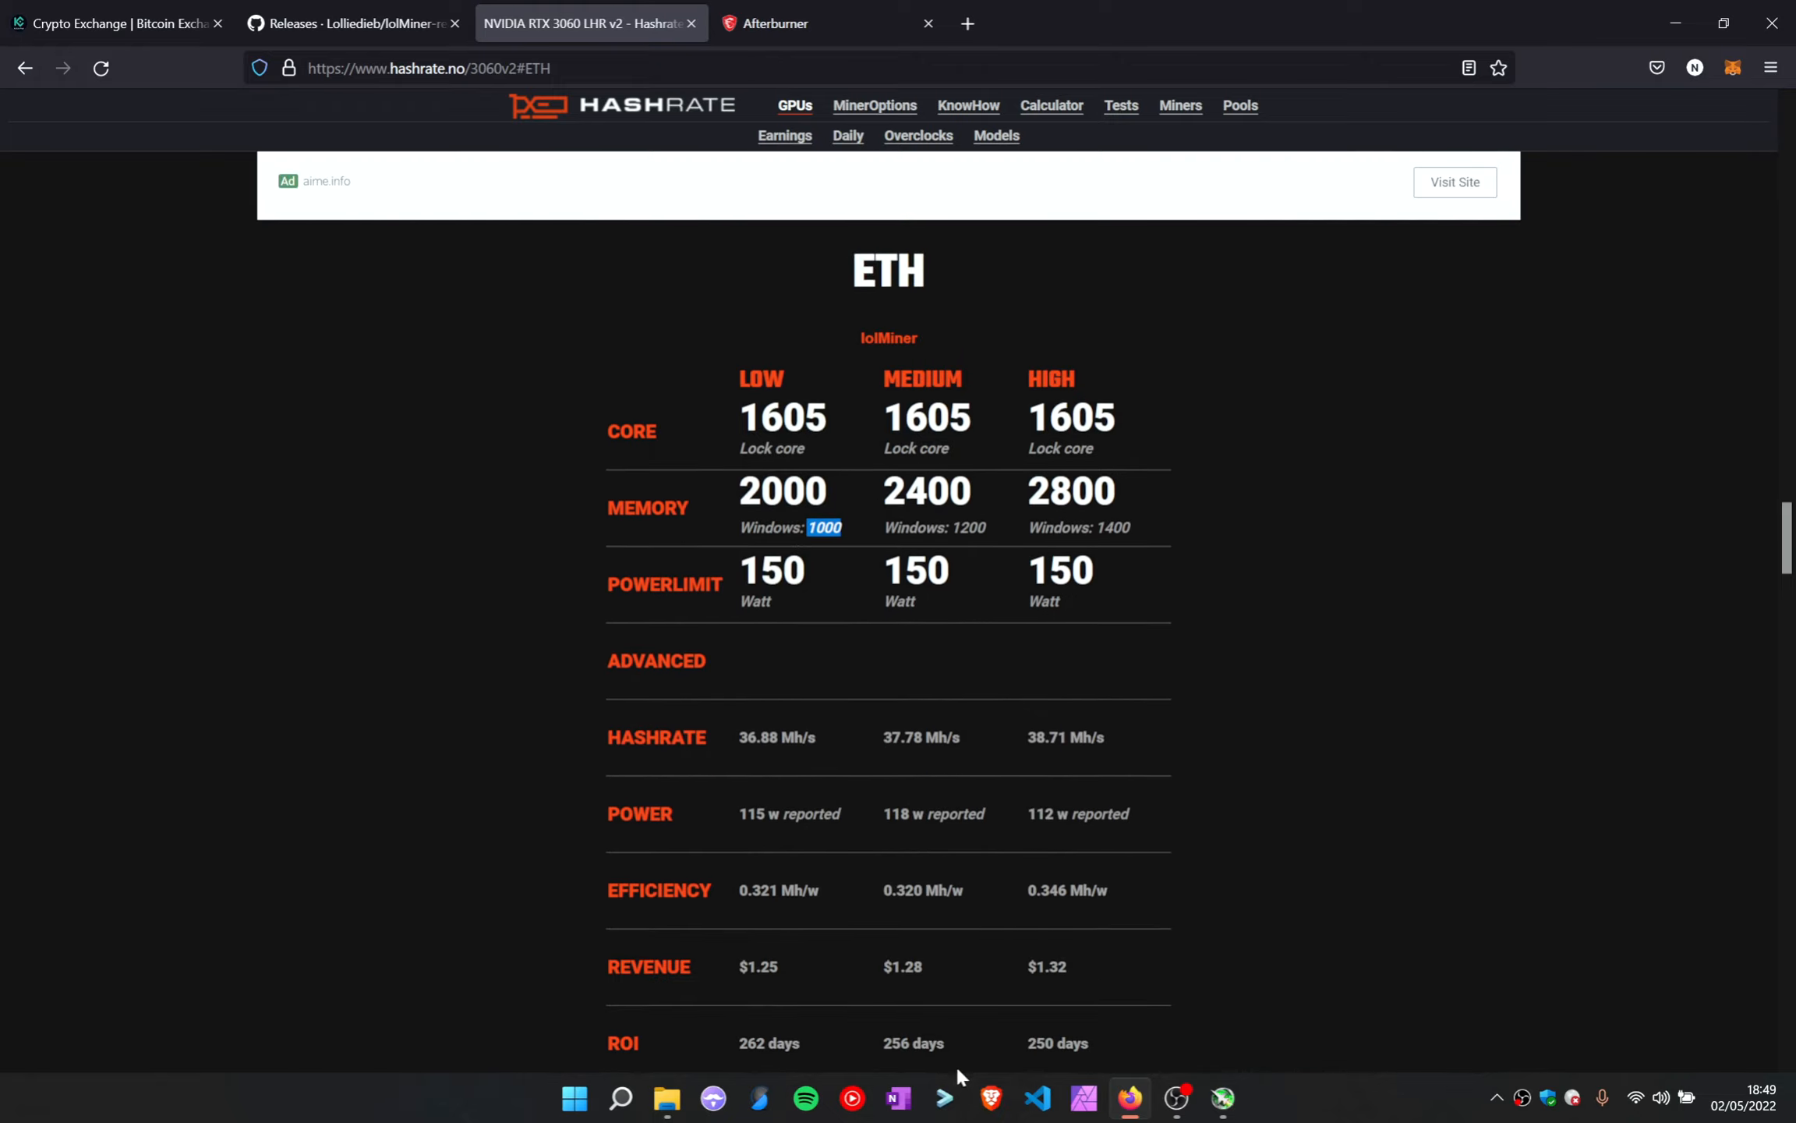
In MSI Afterburner, set the core clock to -300 MHz and the memory clock to +1000 MHz and apply them
{"action": "left_click", "coordinate": [1183, 1107]}
{"action": "left_click", "coordinate": [1150, 1104]}
{"action": "left_click", "coordinate": [1223, 1098]}
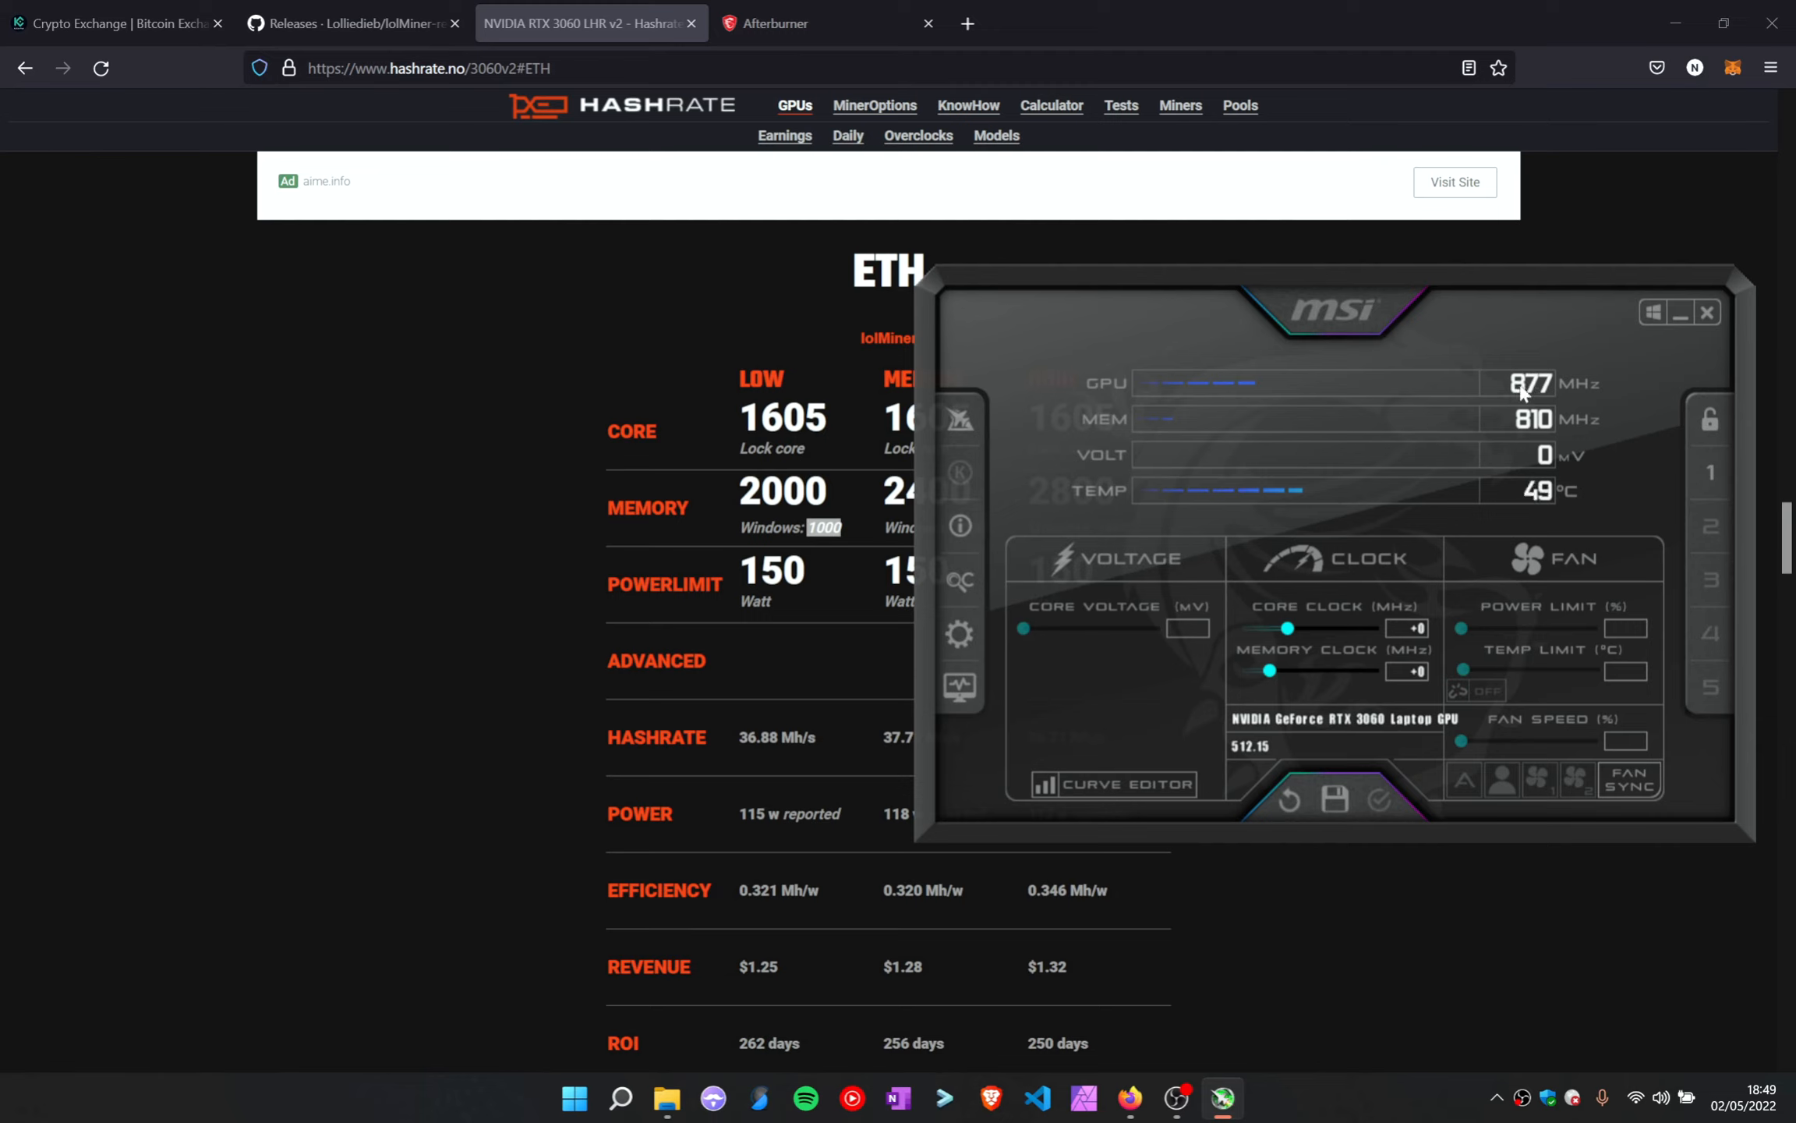
{"action": "left_click", "coordinate": [1406, 624]}
{"action": "type", "text": "-300"}
{"action": "key", "text": "Return"}
{"action": "key", "text": "Return"}
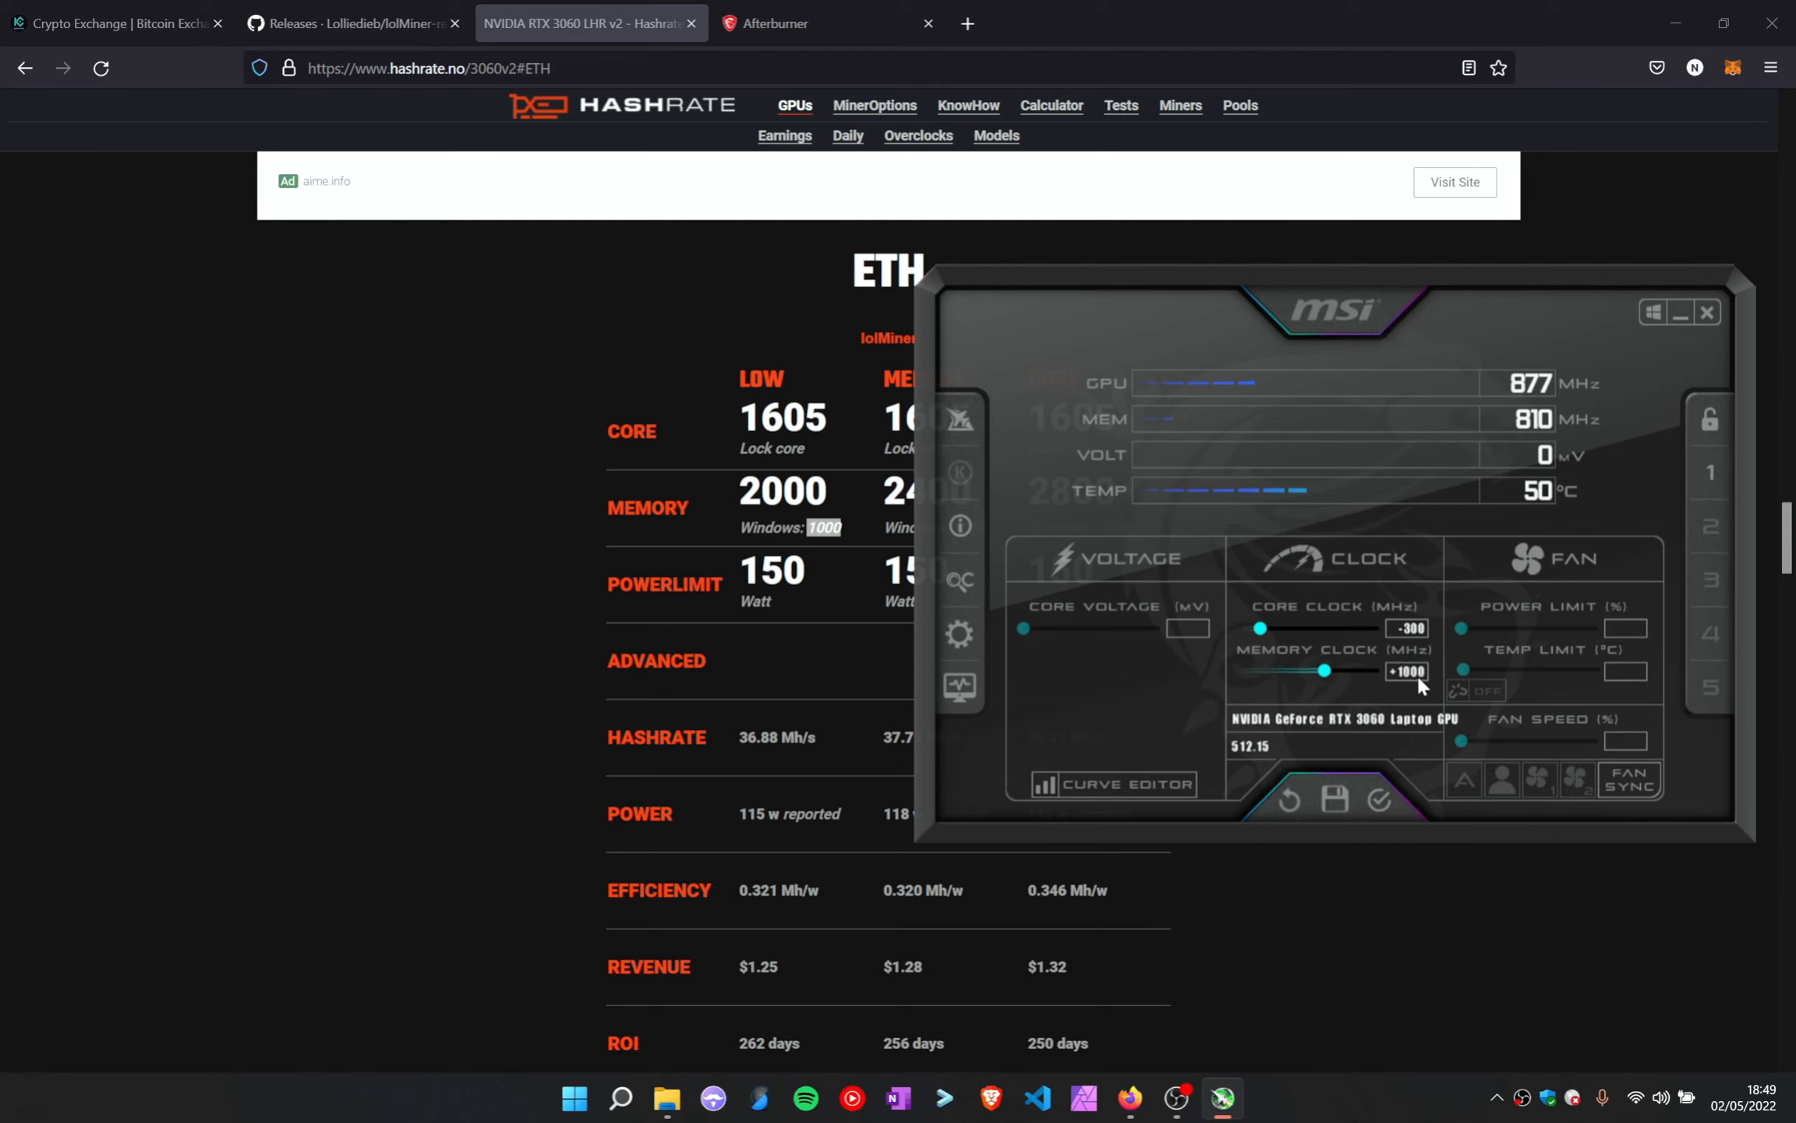
{"action": "left_click", "coordinate": [1384, 798]}
Run mine_eth.bat from the lolMiner folder to start mining with the applied overclock
{"action": "left_click", "coordinate": [666, 1098]}
{"action": "double_click", "coordinate": [448, 891]}
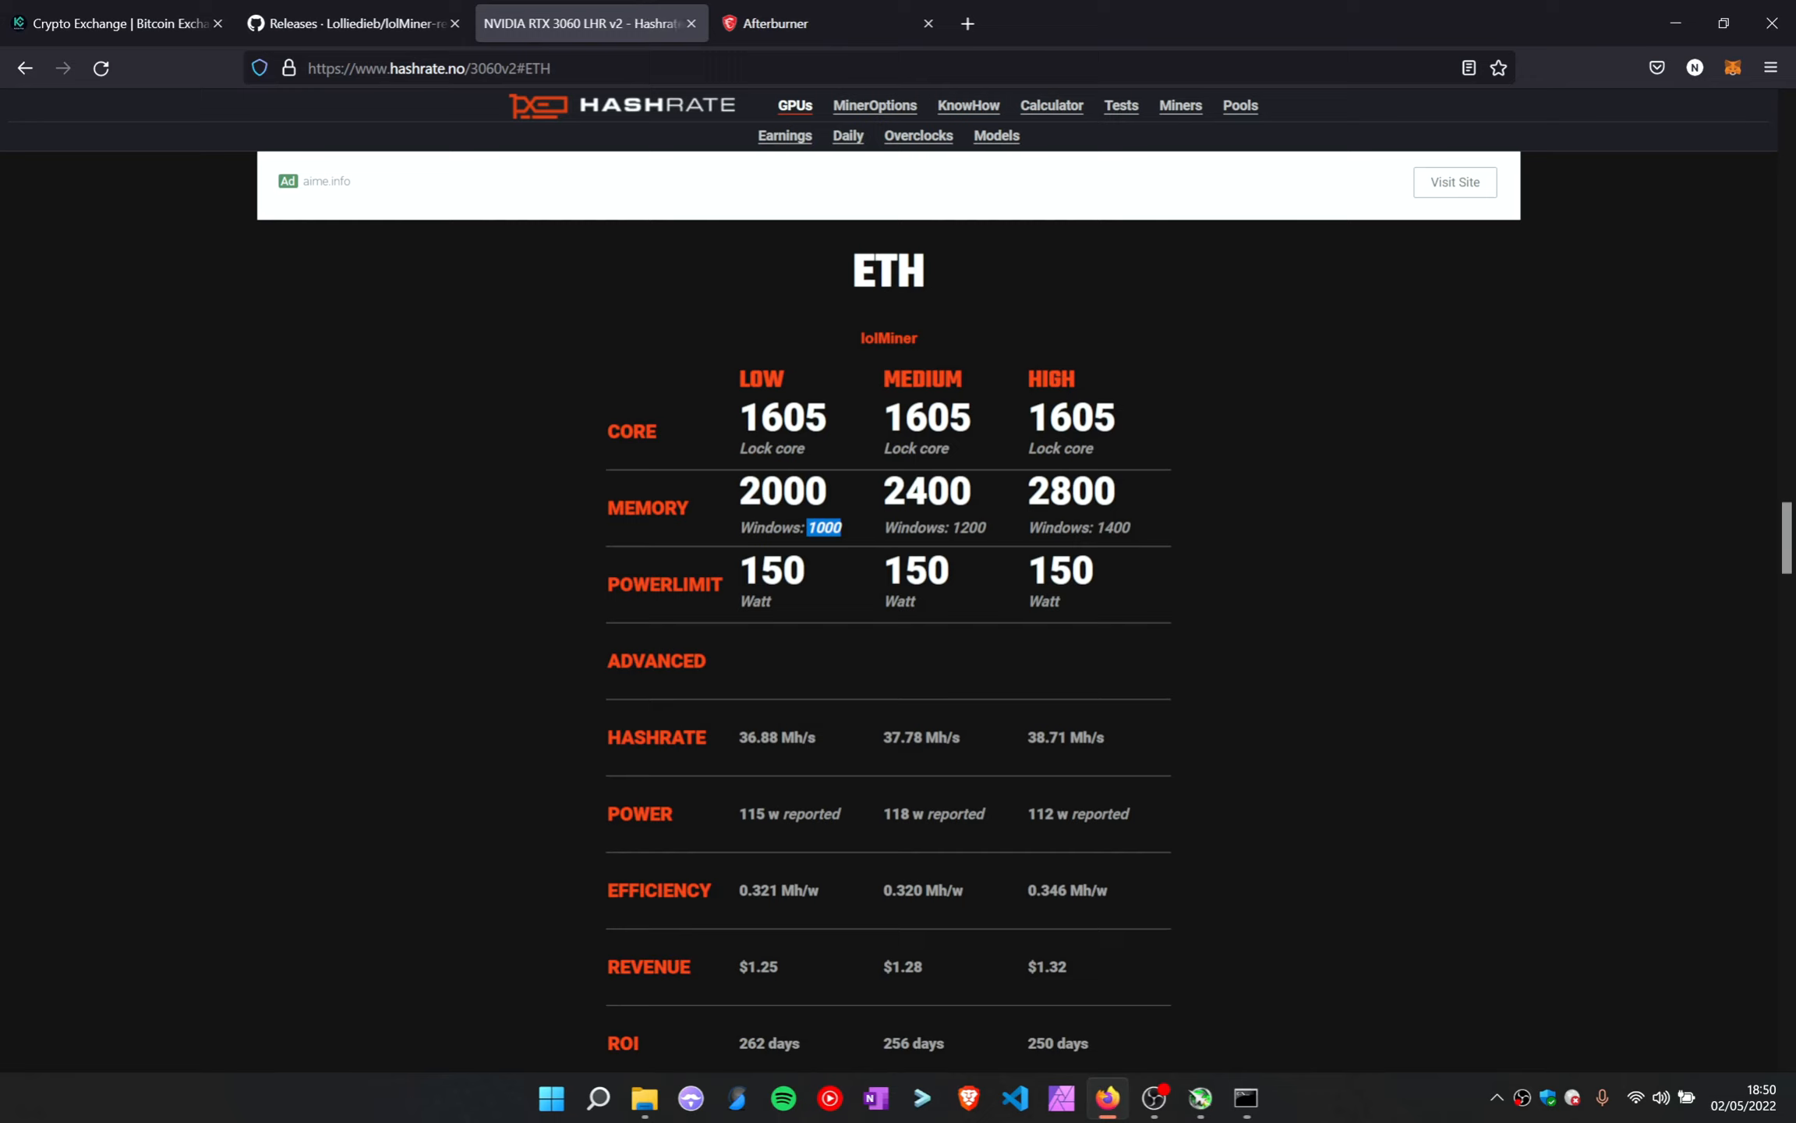
On hashrate.no, compare the LOW, MEDIUM and HIGH ETH presets, including their memory values for Windows
{"action": "double_click", "coordinate": [744, 381]}
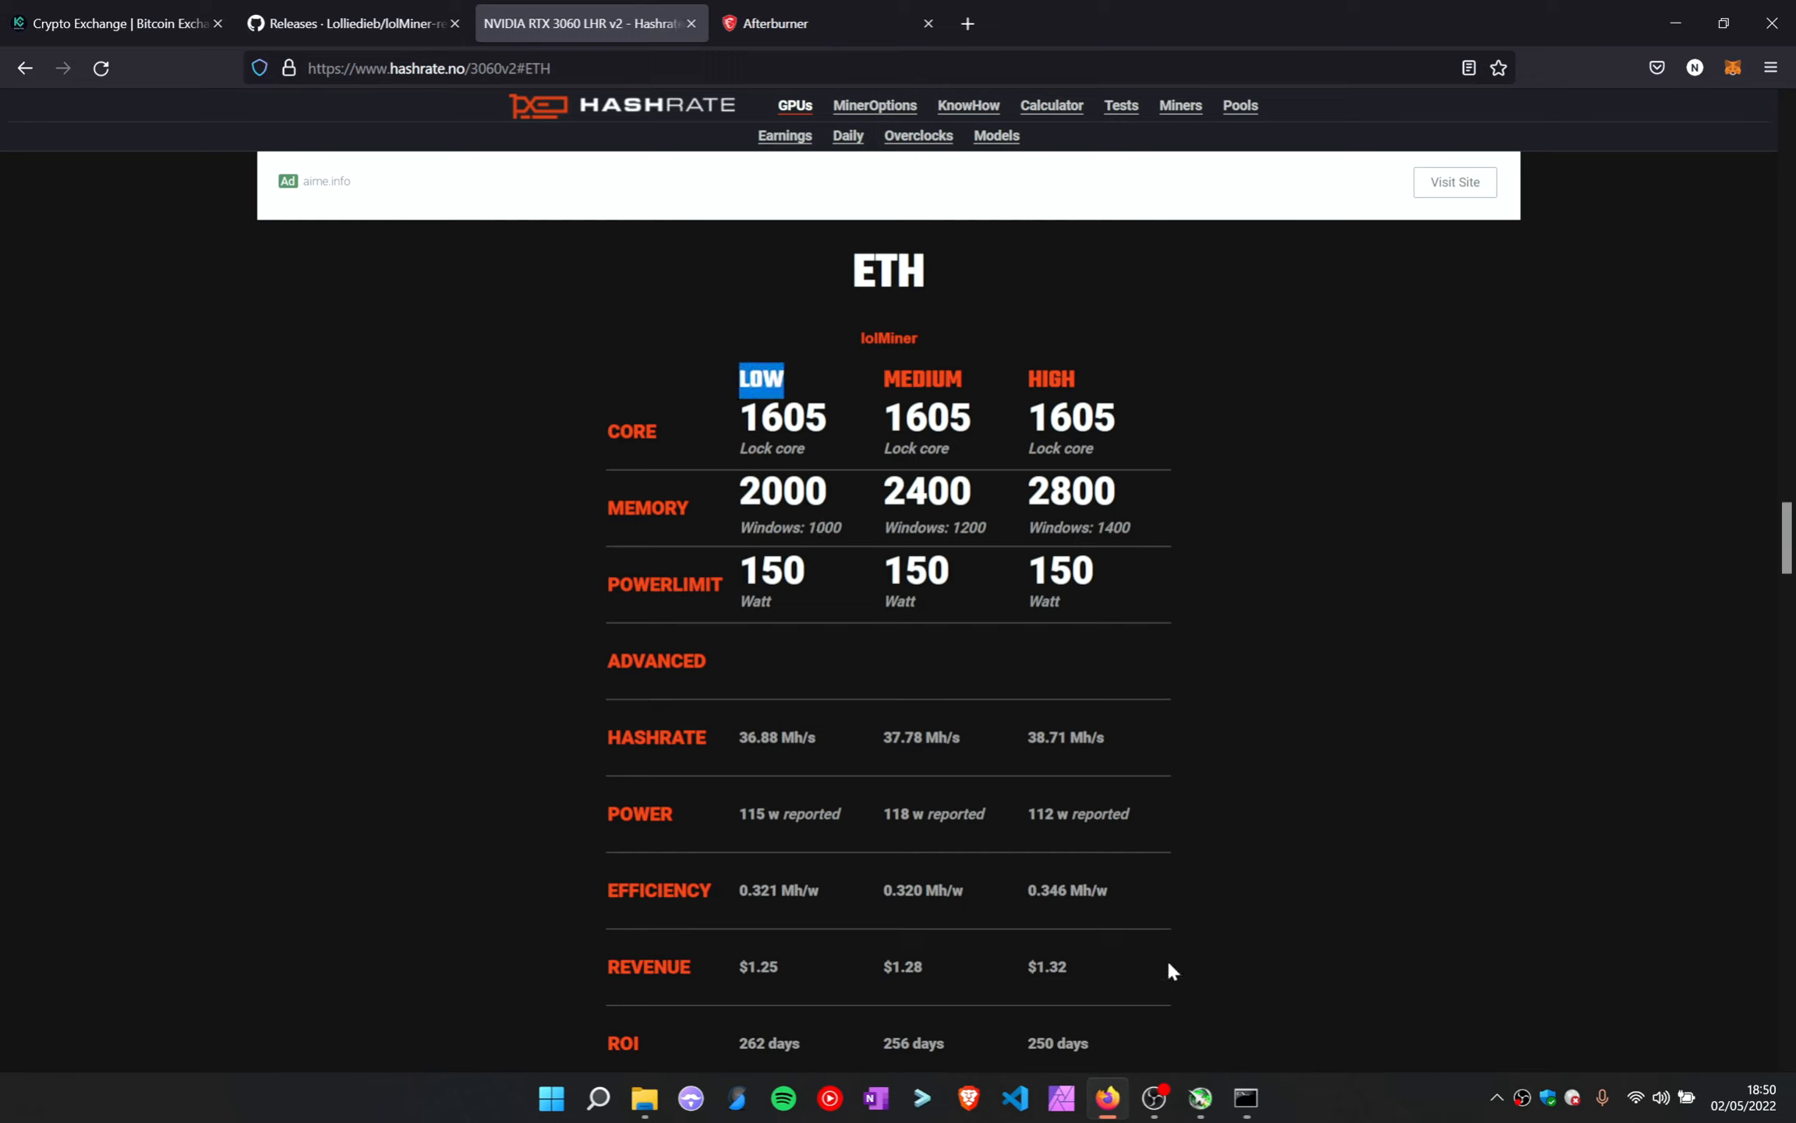
{"action": "left_click_drag", "start_coordinate": [961, 379], "coordinate": [888, 386]}
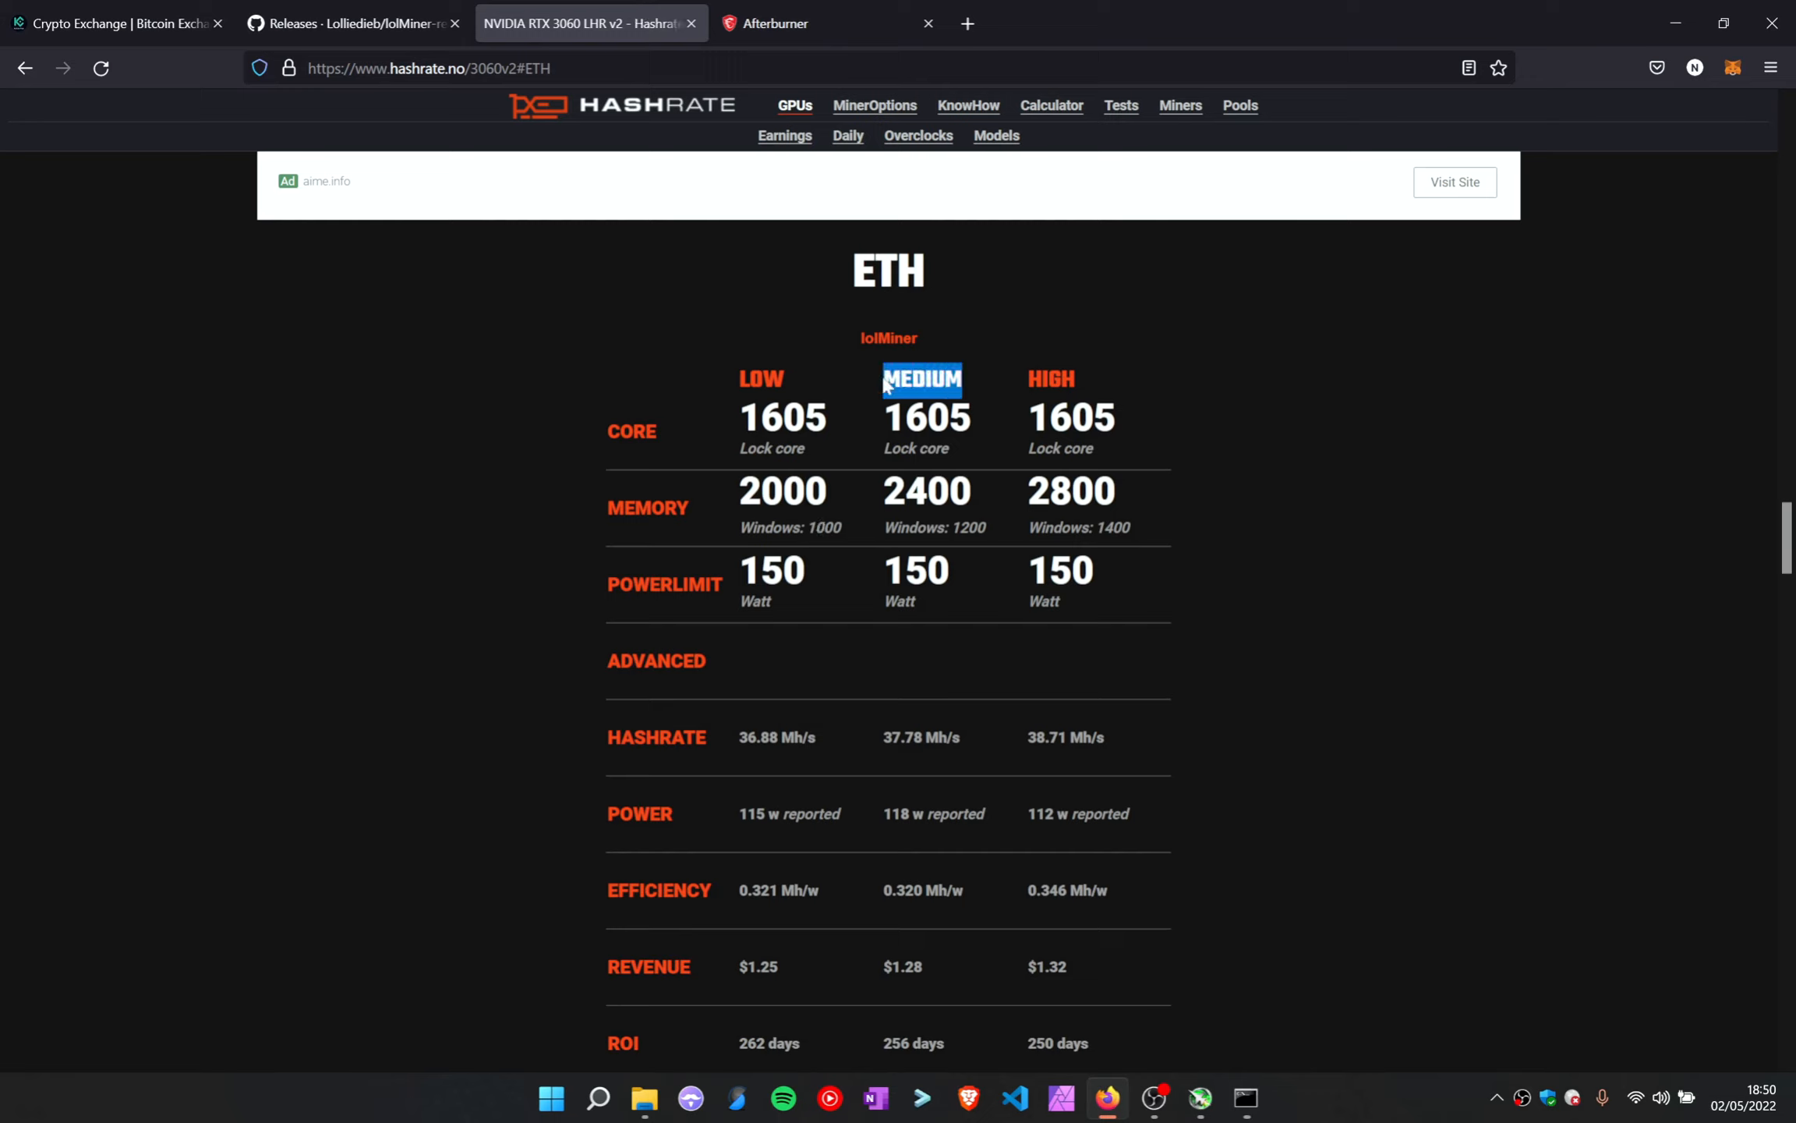
{"action": "left_click_drag", "start_coordinate": [973, 494], "coordinate": [878, 499]}
{"action": "left_click", "coordinate": [879, 501]}
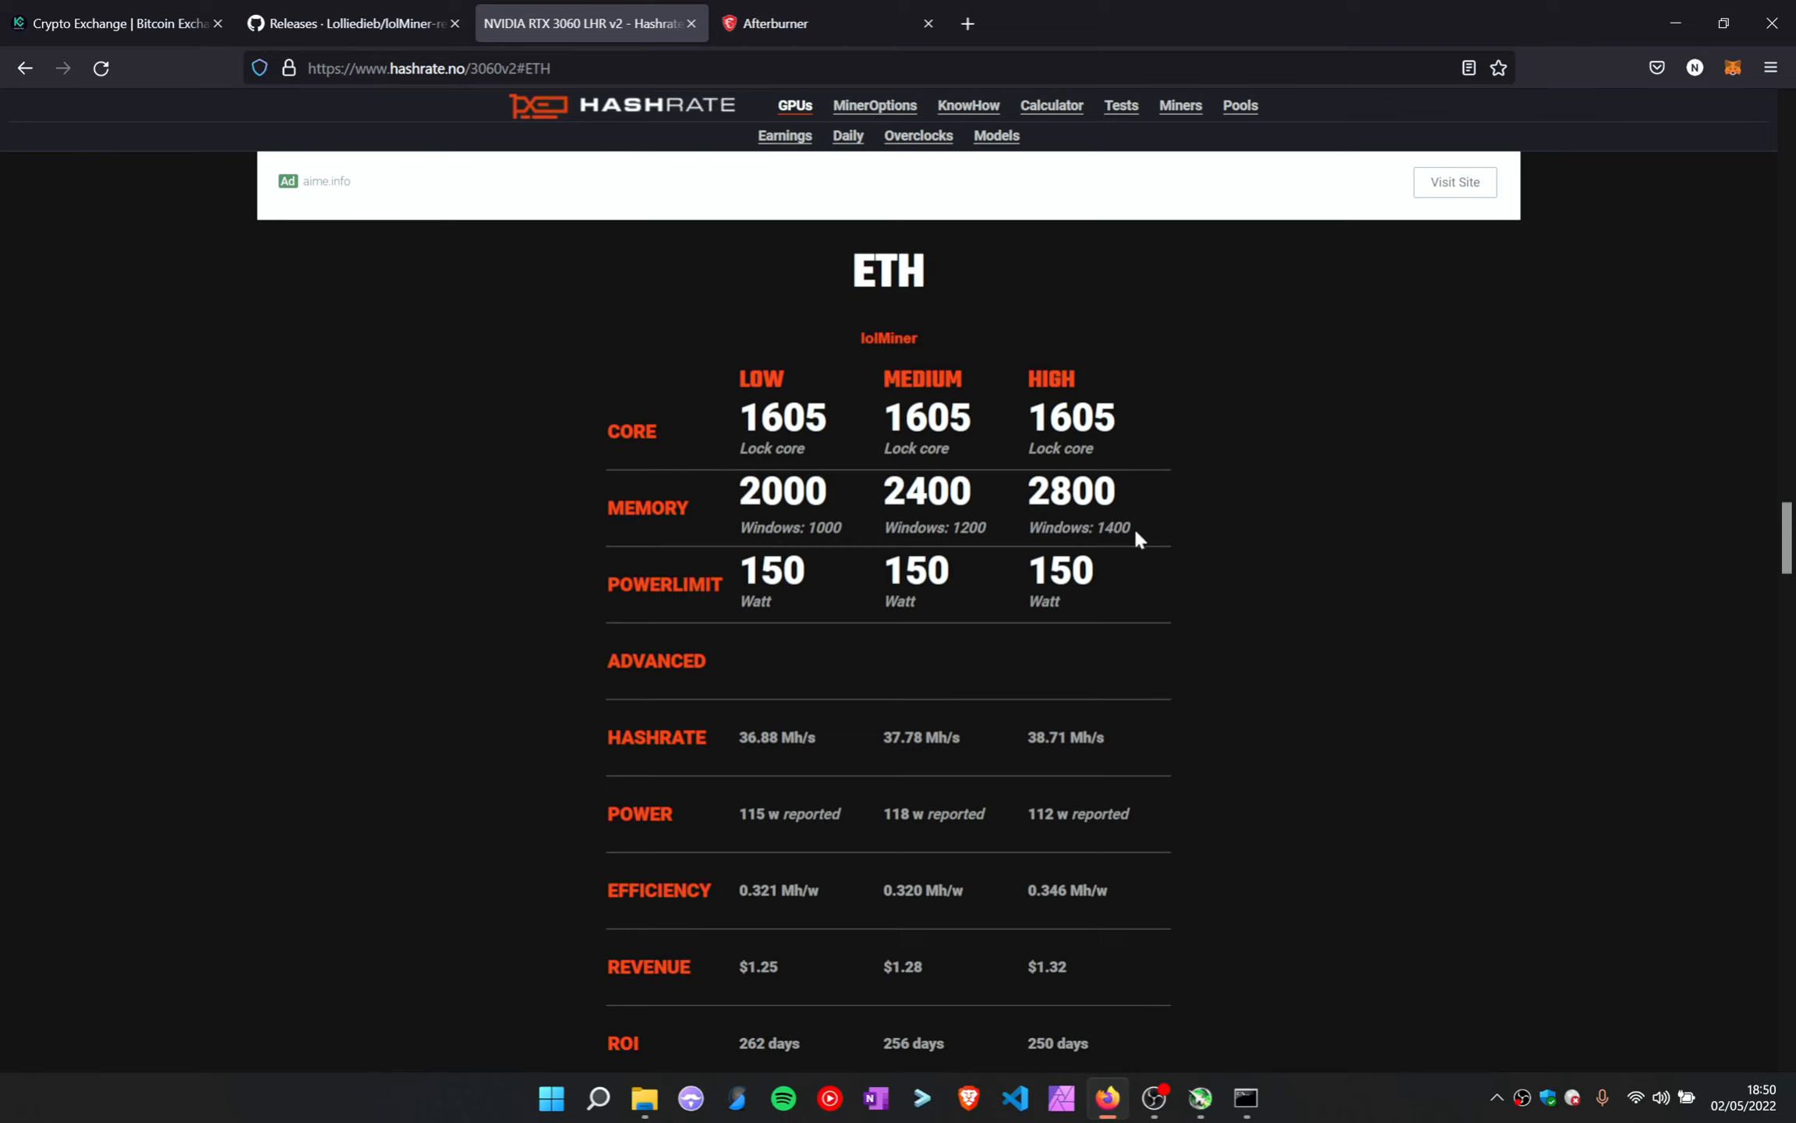
{"action": "left_click_drag", "start_coordinate": [1134, 527], "coordinate": [1042, 528]}
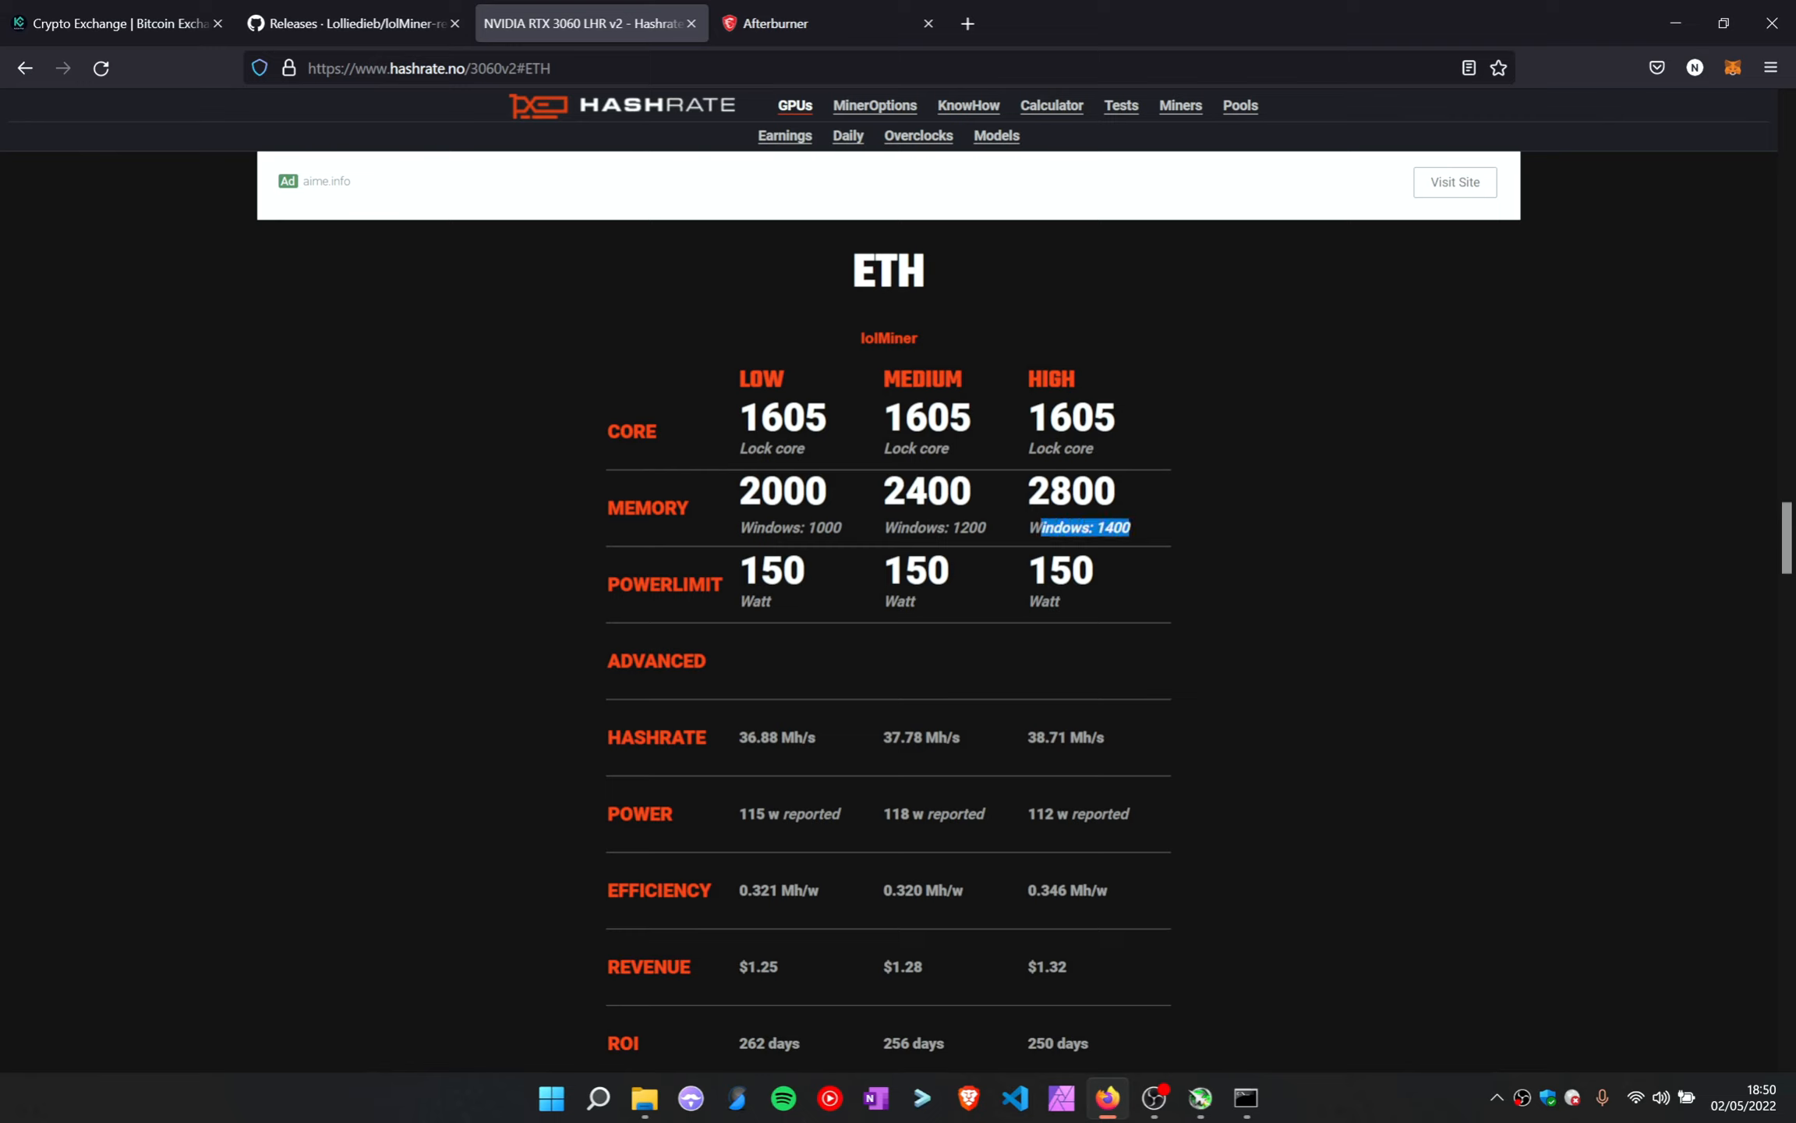
{"action": "left_click", "coordinate": [1128, 566]}
Check the miner's speed statistics and MSI Afterburner's clocks against the LOW preset hashrate listed on hashrate.no
{"action": "key", "text": "alt+Tab"}
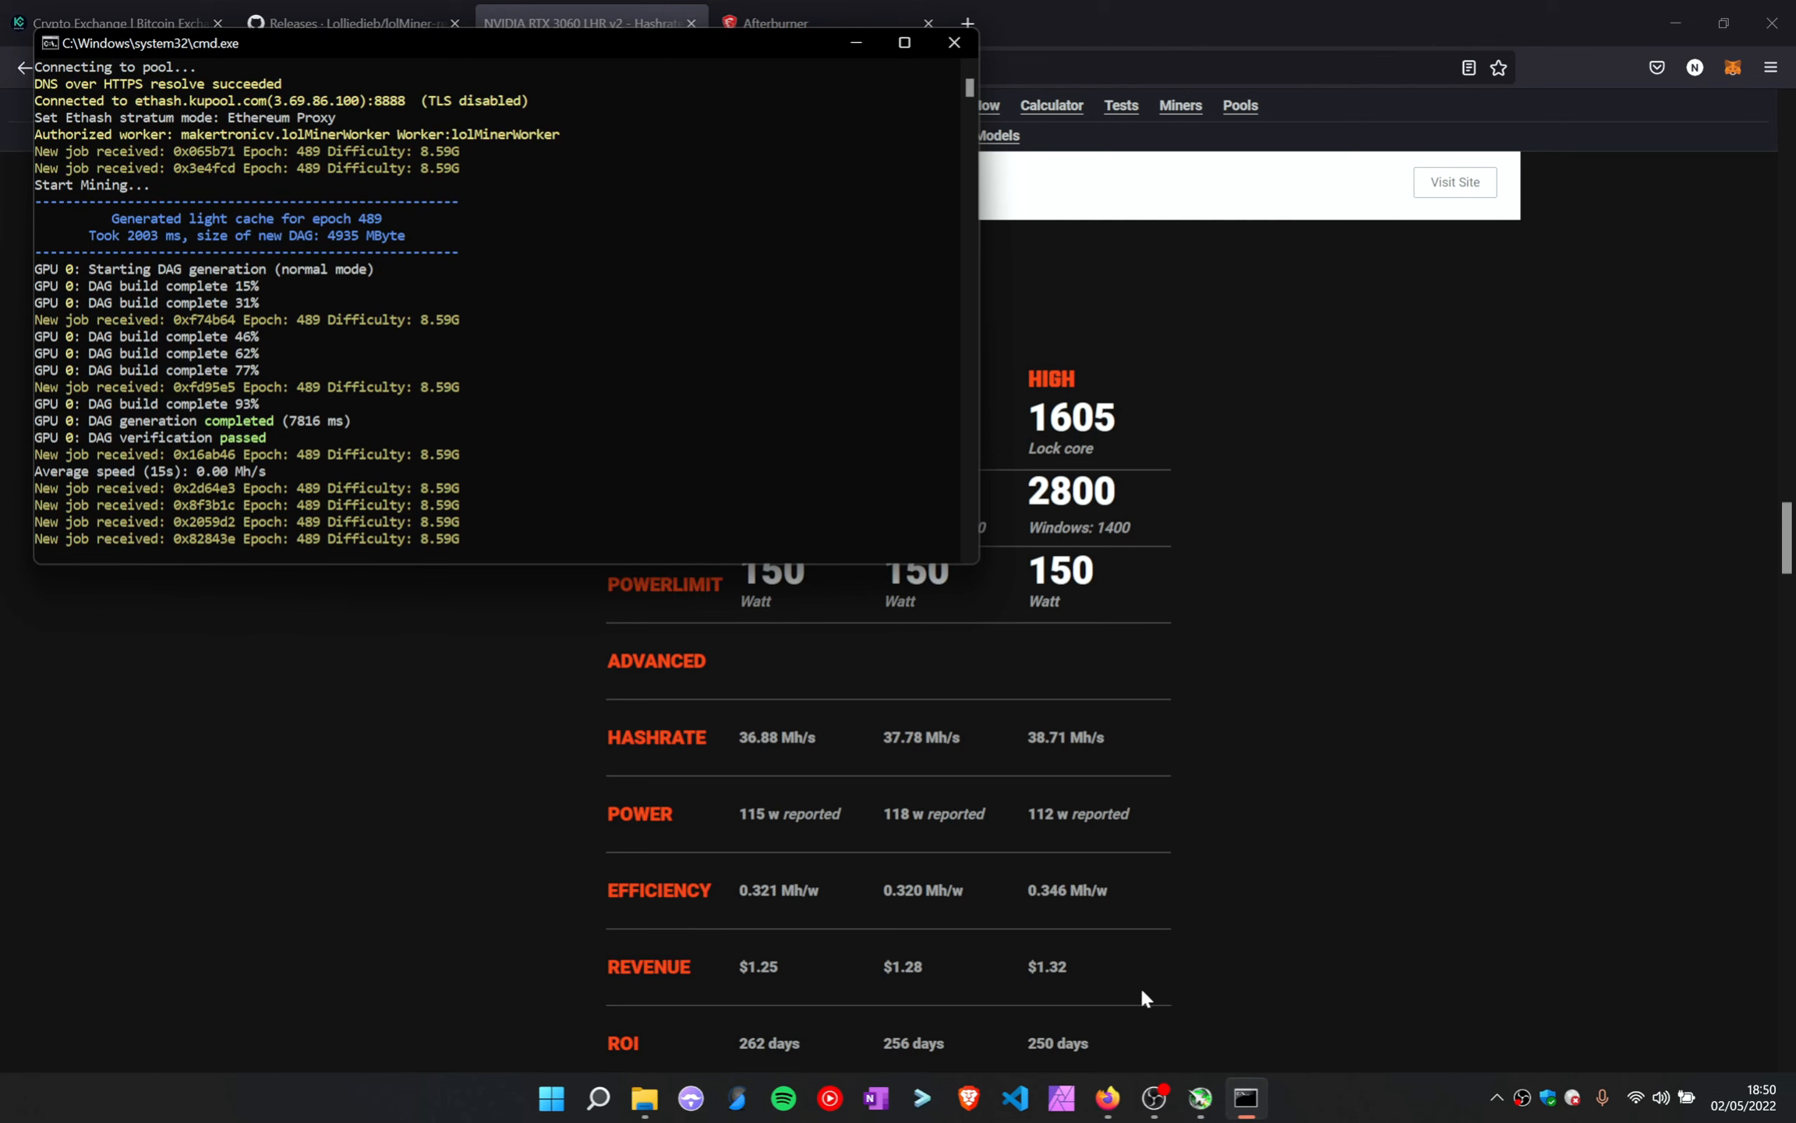
{"action": "left_click", "coordinate": [1200, 1098]}
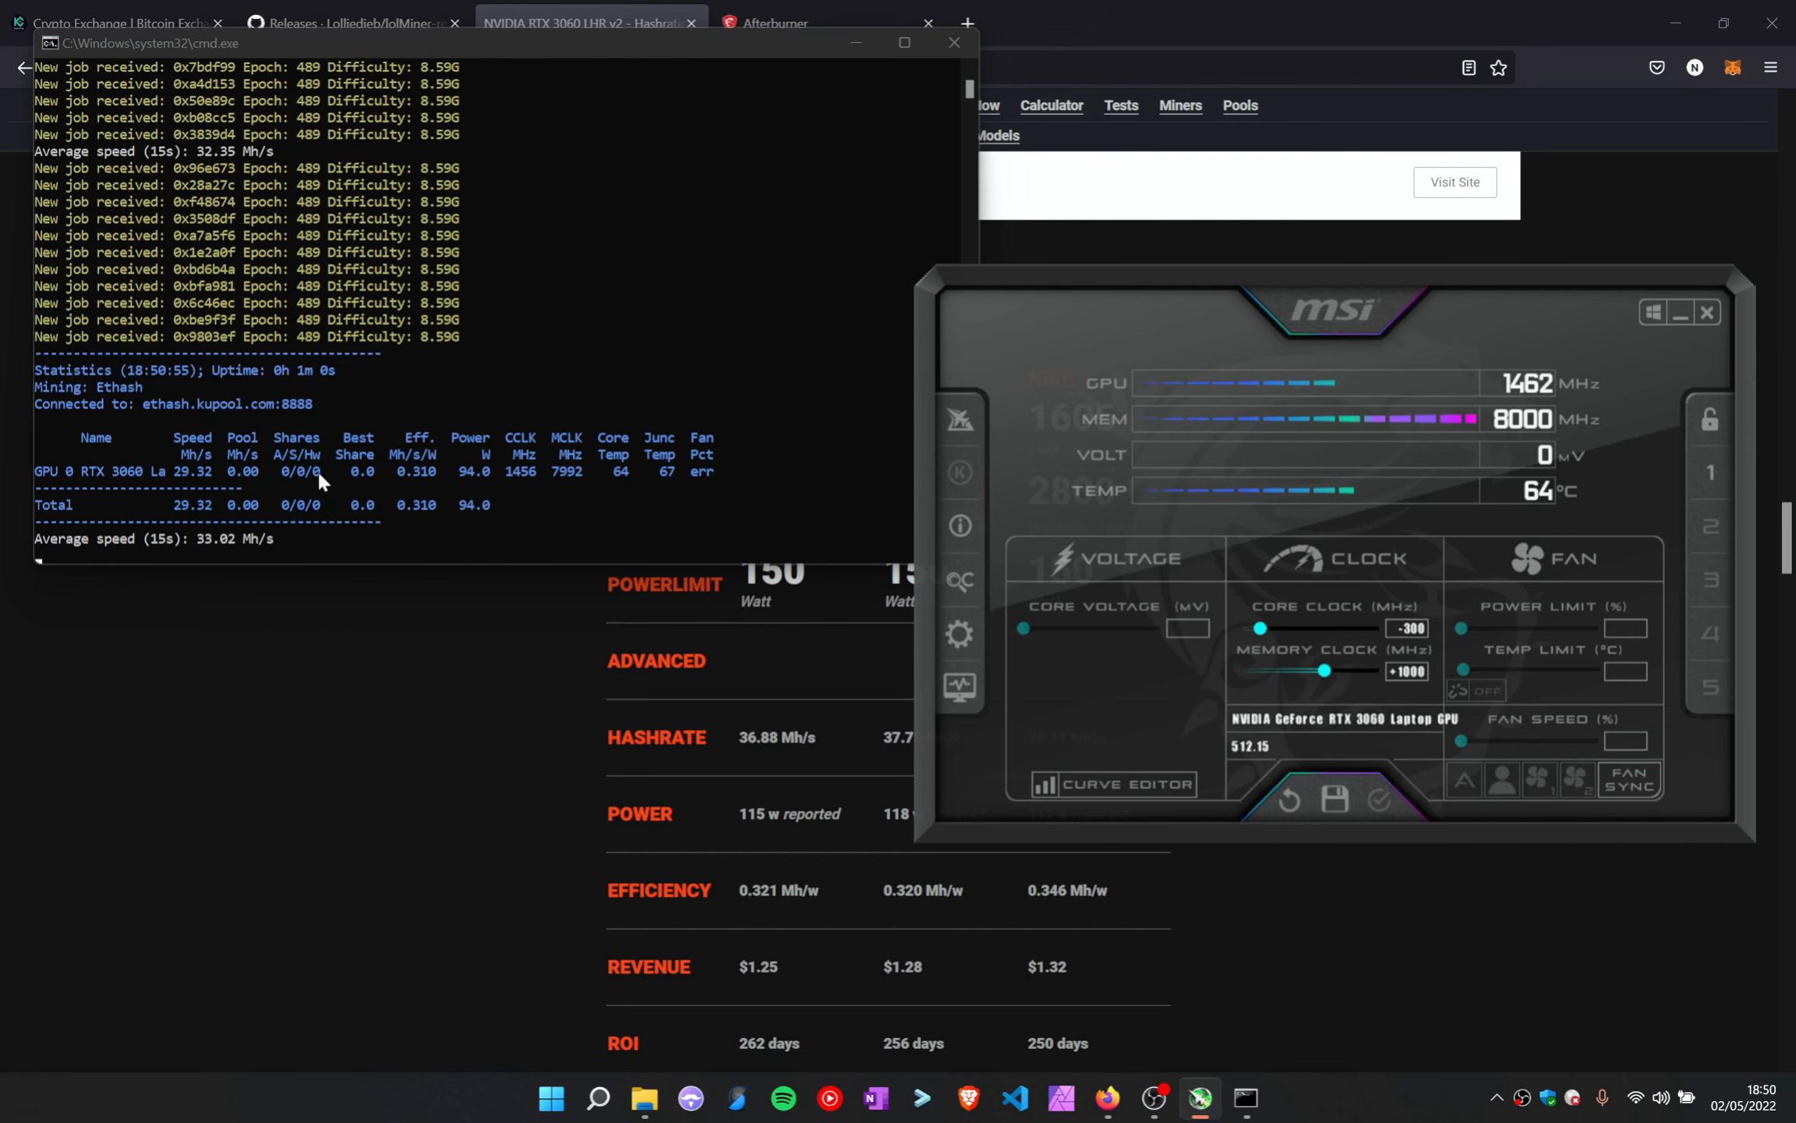
{"action": "left_click", "coordinate": [341, 683]}
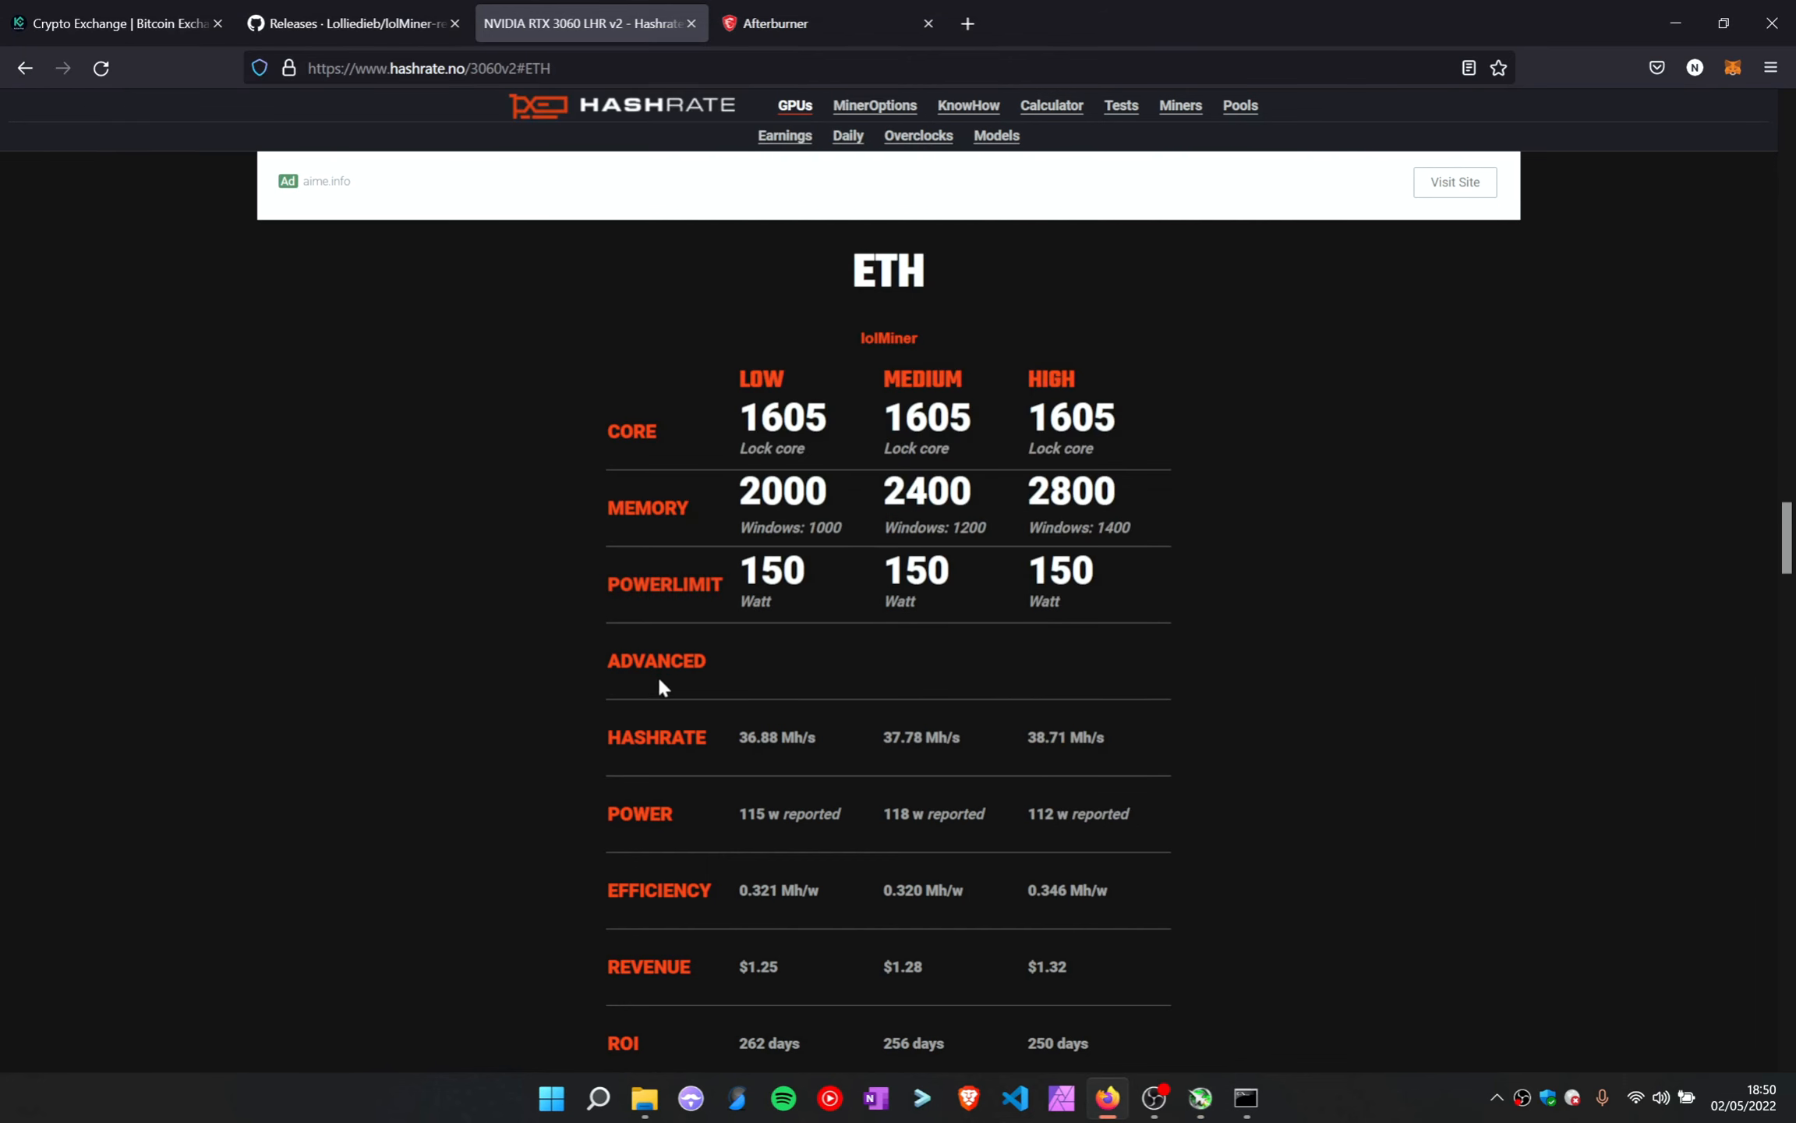
{"action": "scroll", "coordinate": [768, 629], "scroll_direction": "down", "scroll_amount": 2}
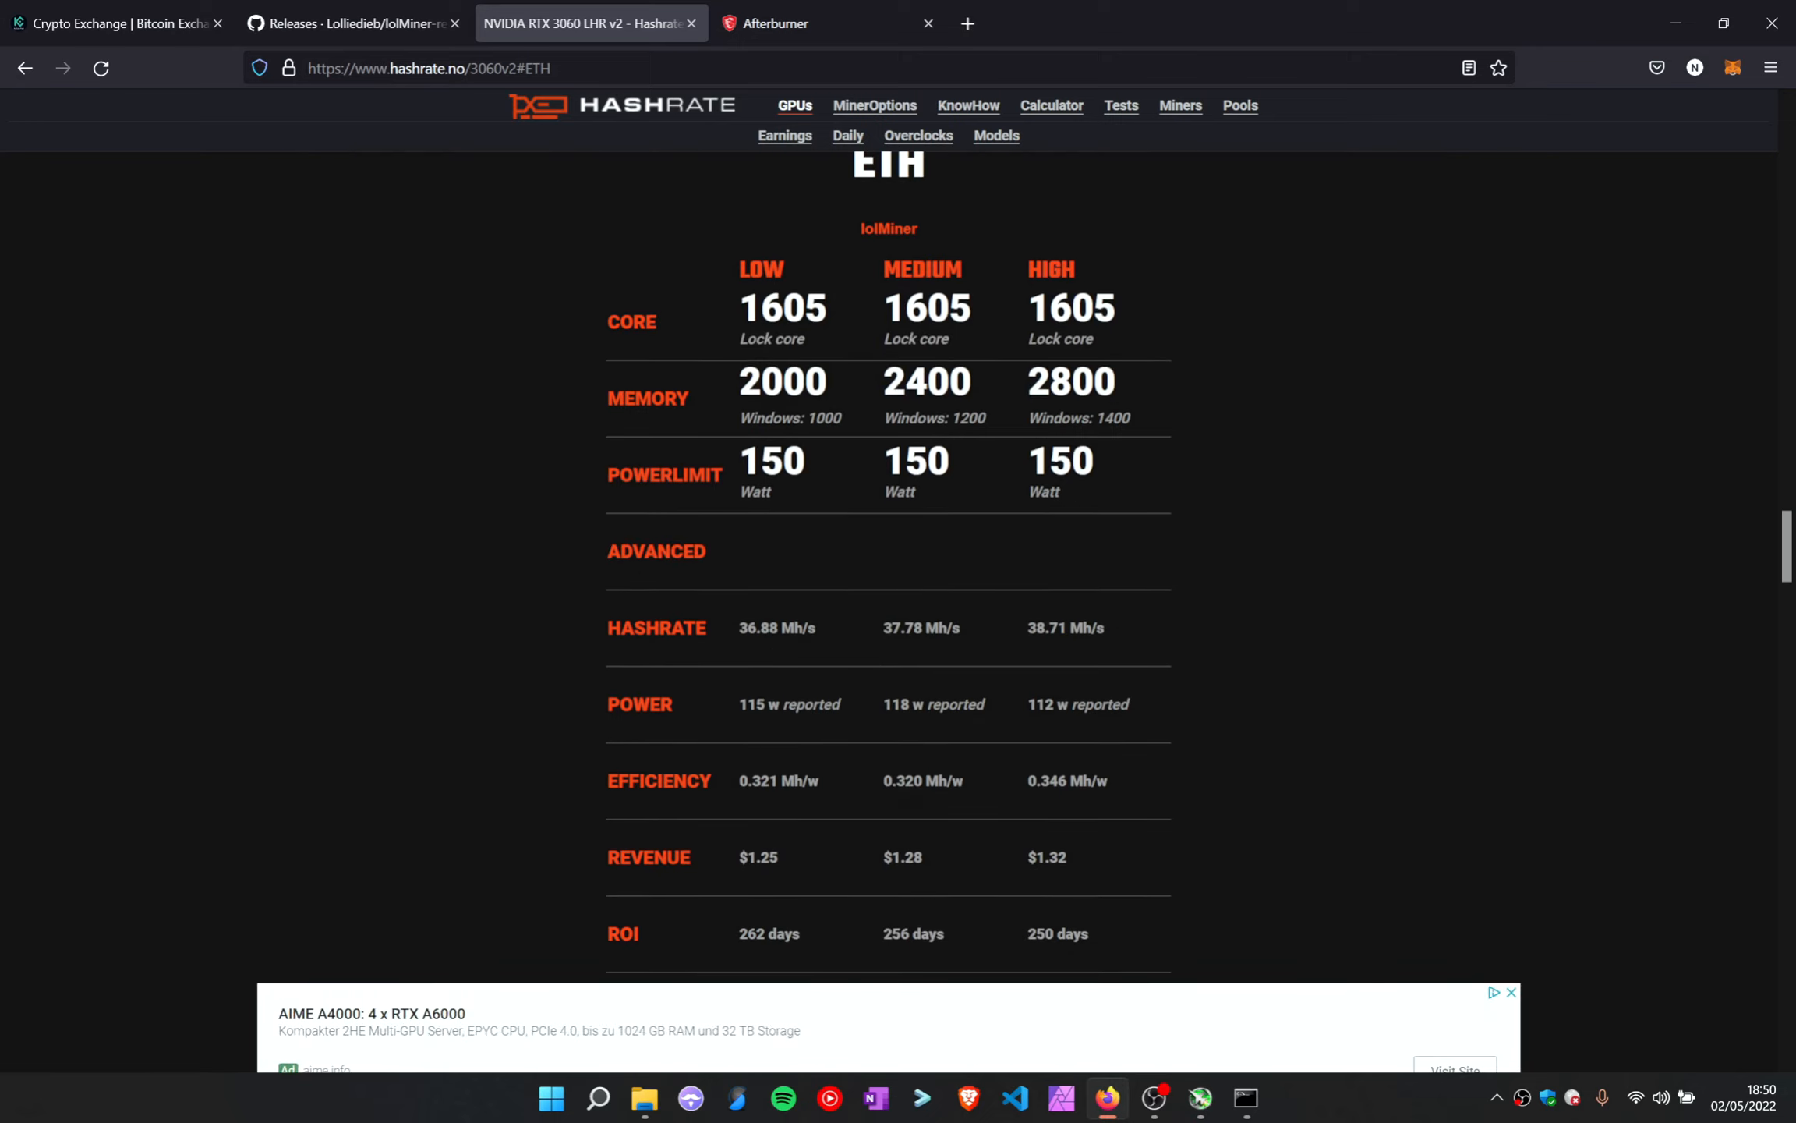
{"action": "left_click_drag", "start_coordinate": [828, 633], "coordinate": [736, 633]}
{"action": "left_click", "coordinate": [775, 633]}
{"action": "left_click", "coordinate": [1246, 1097]}
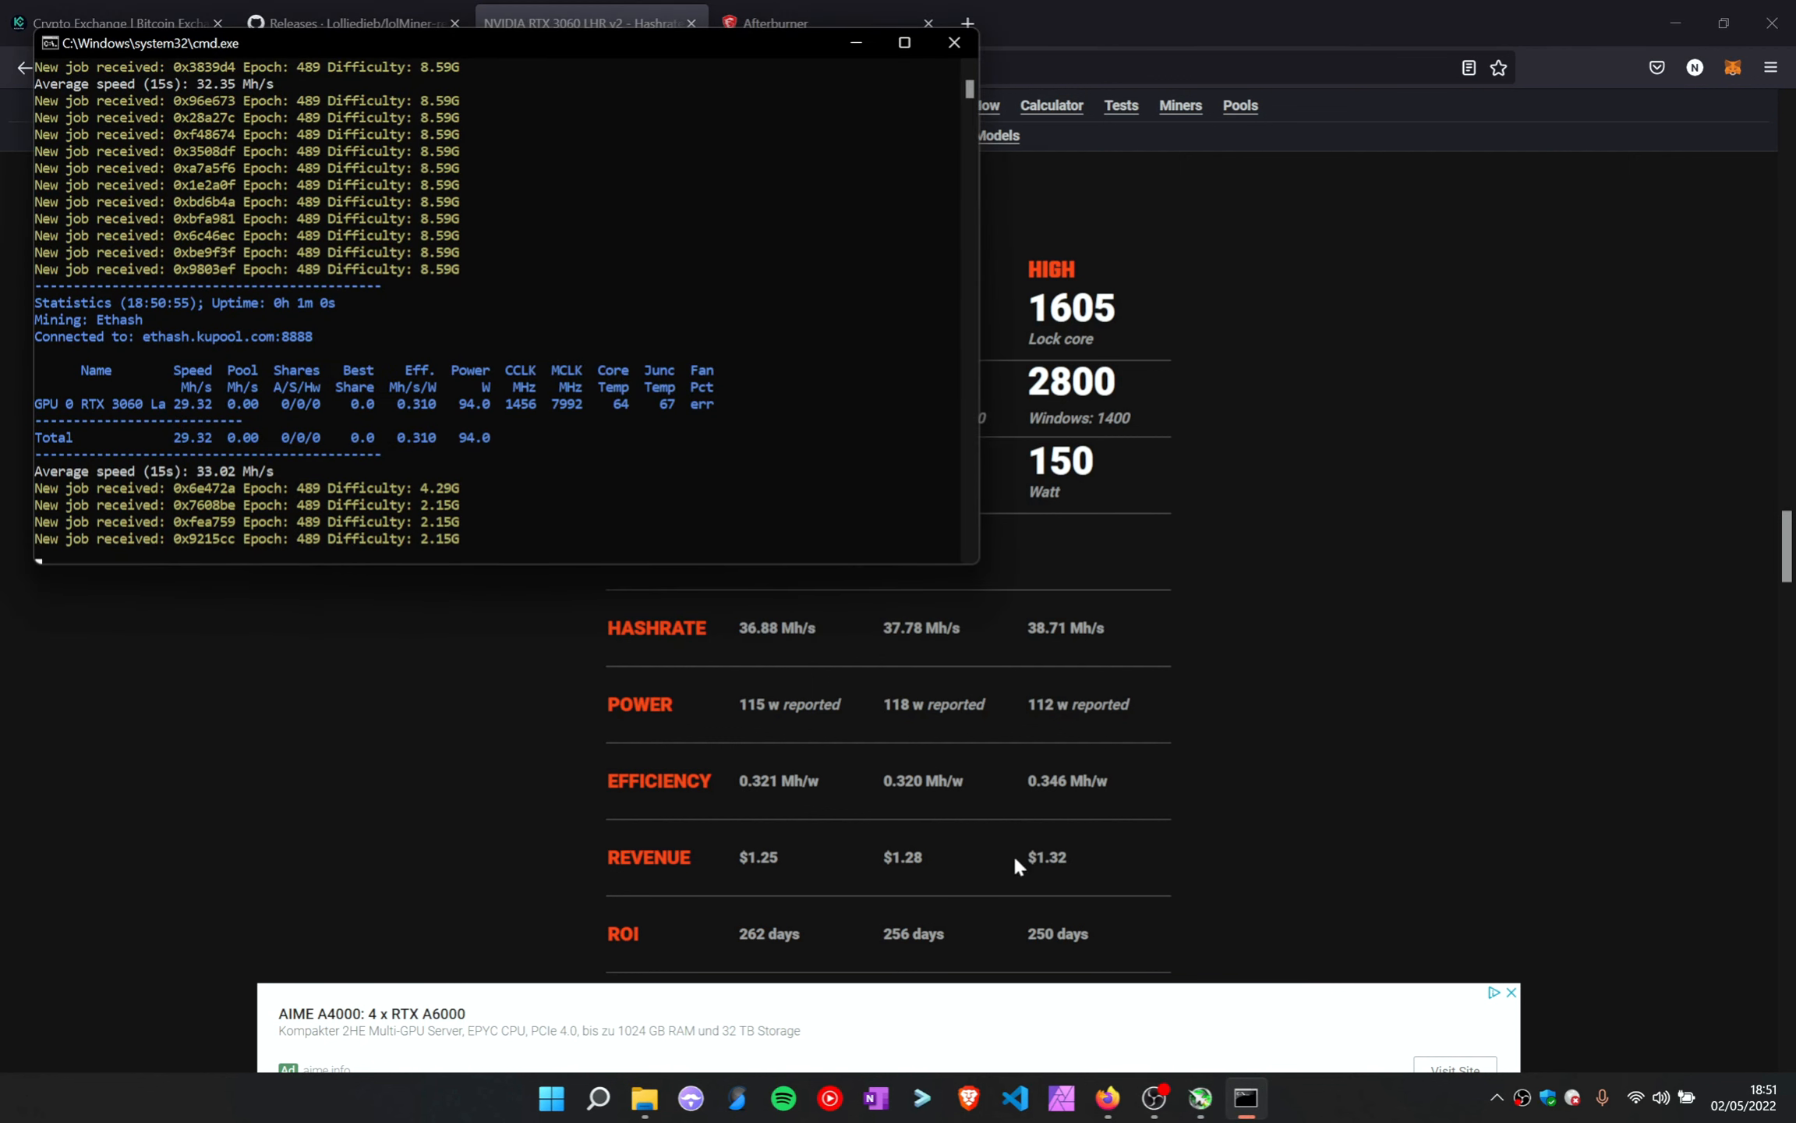
{"action": "left_click", "coordinate": [1200, 1098]}
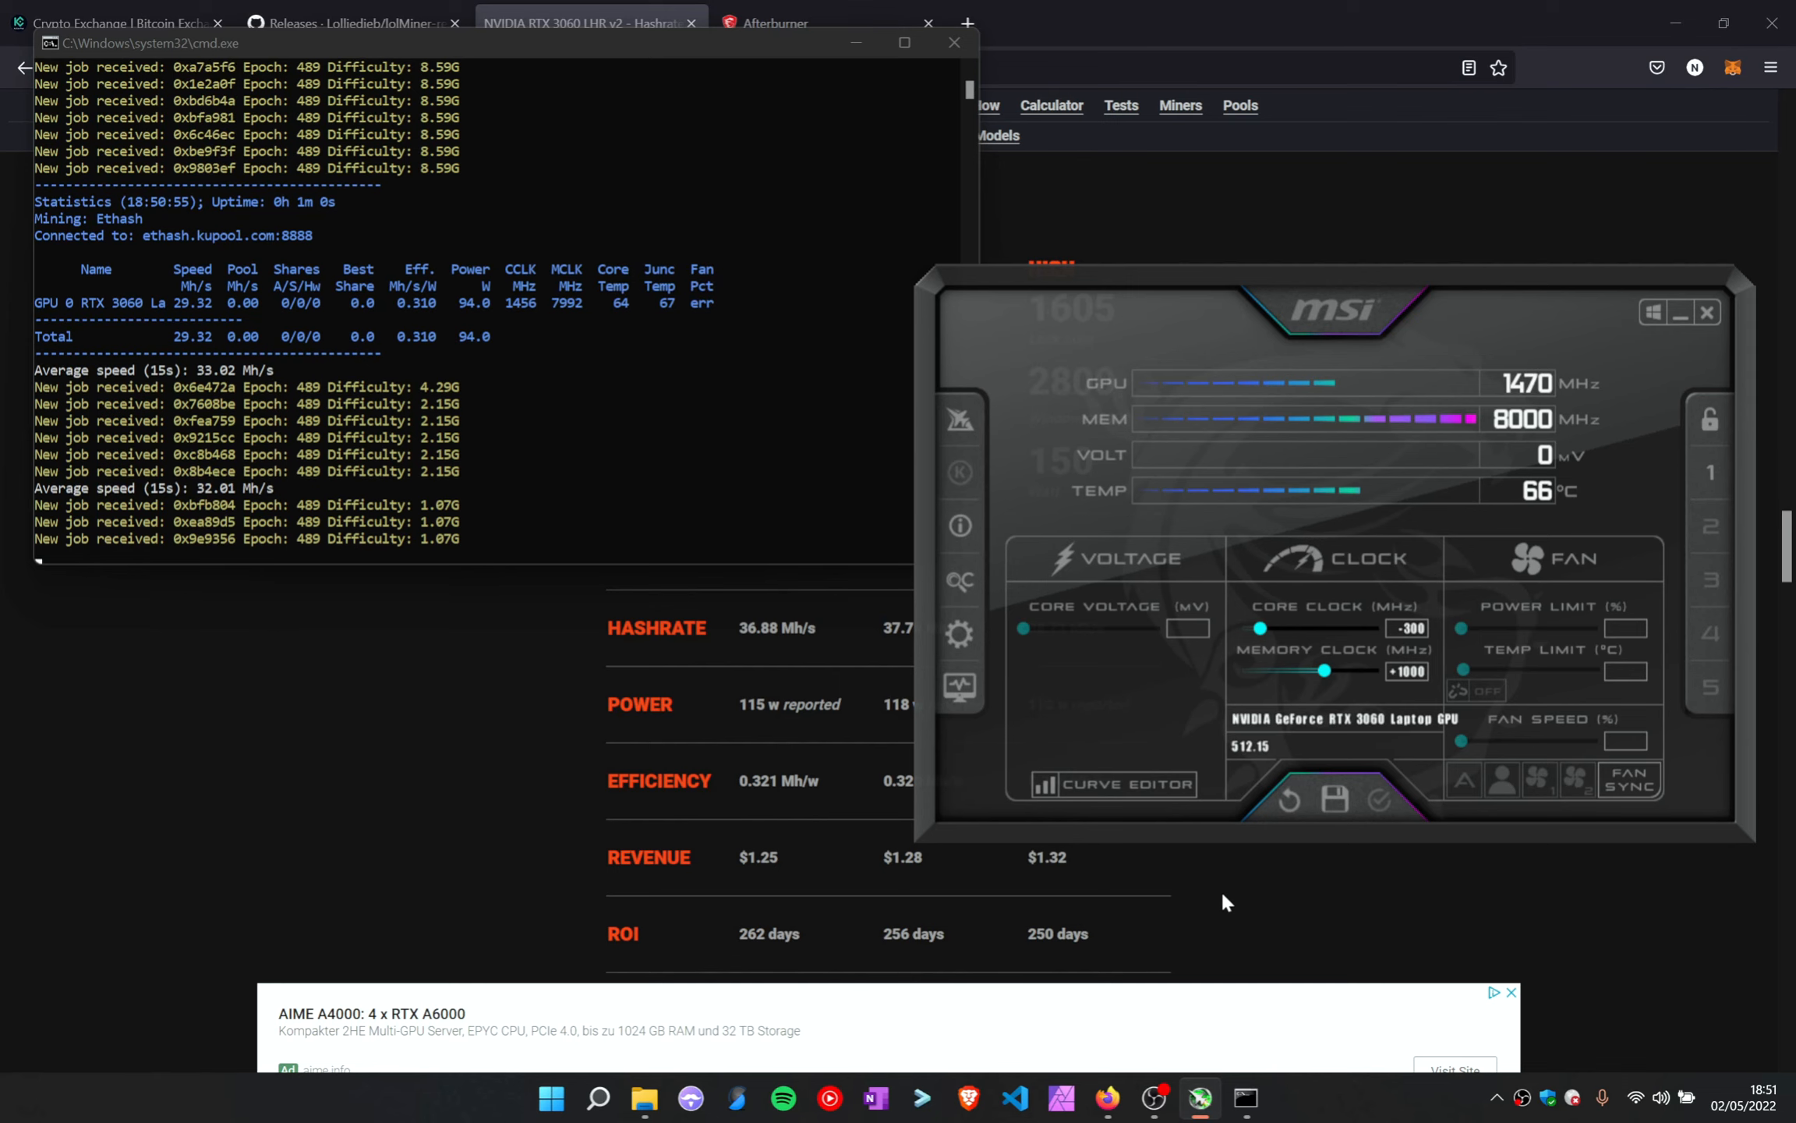
Stop lolMiner in the command window and confirm ending the batch program with o
{"action": "left_click", "coordinate": [686, 471]}
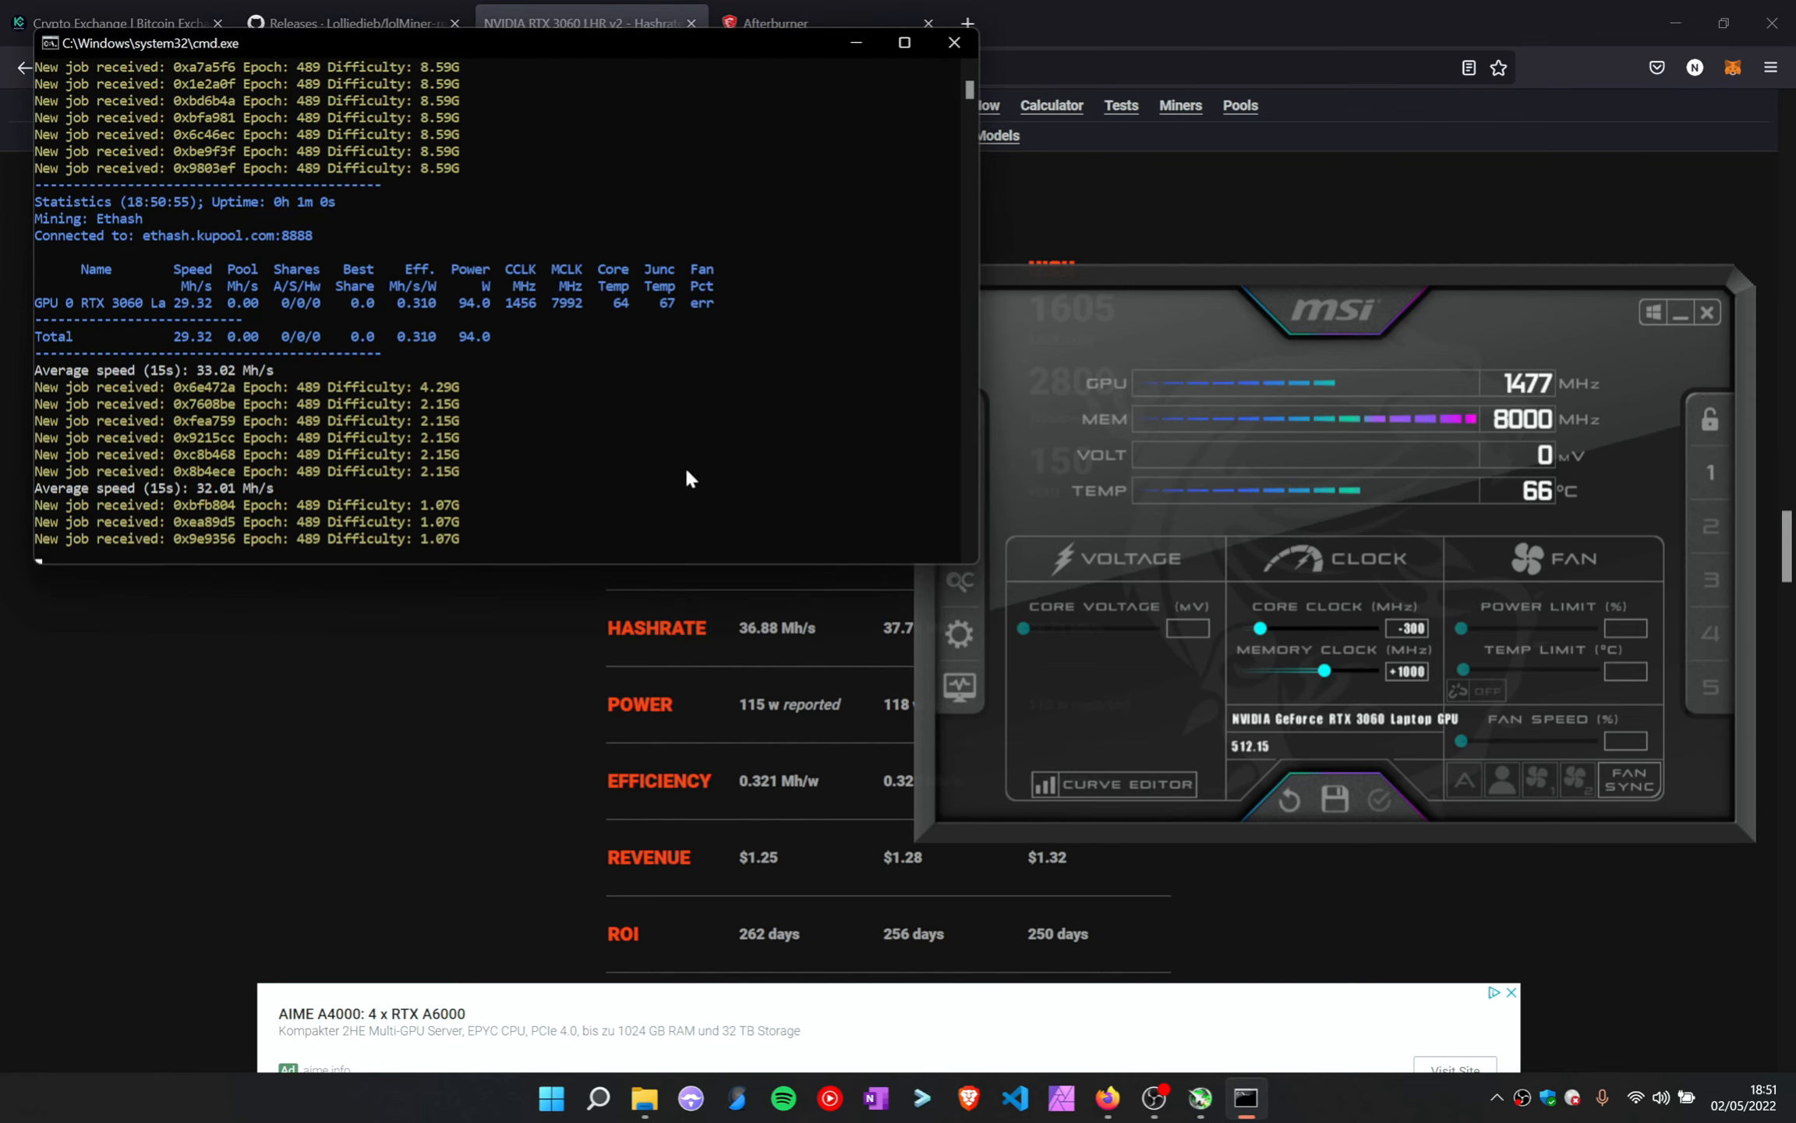
{"action": "key", "text": "ctrl+c"}
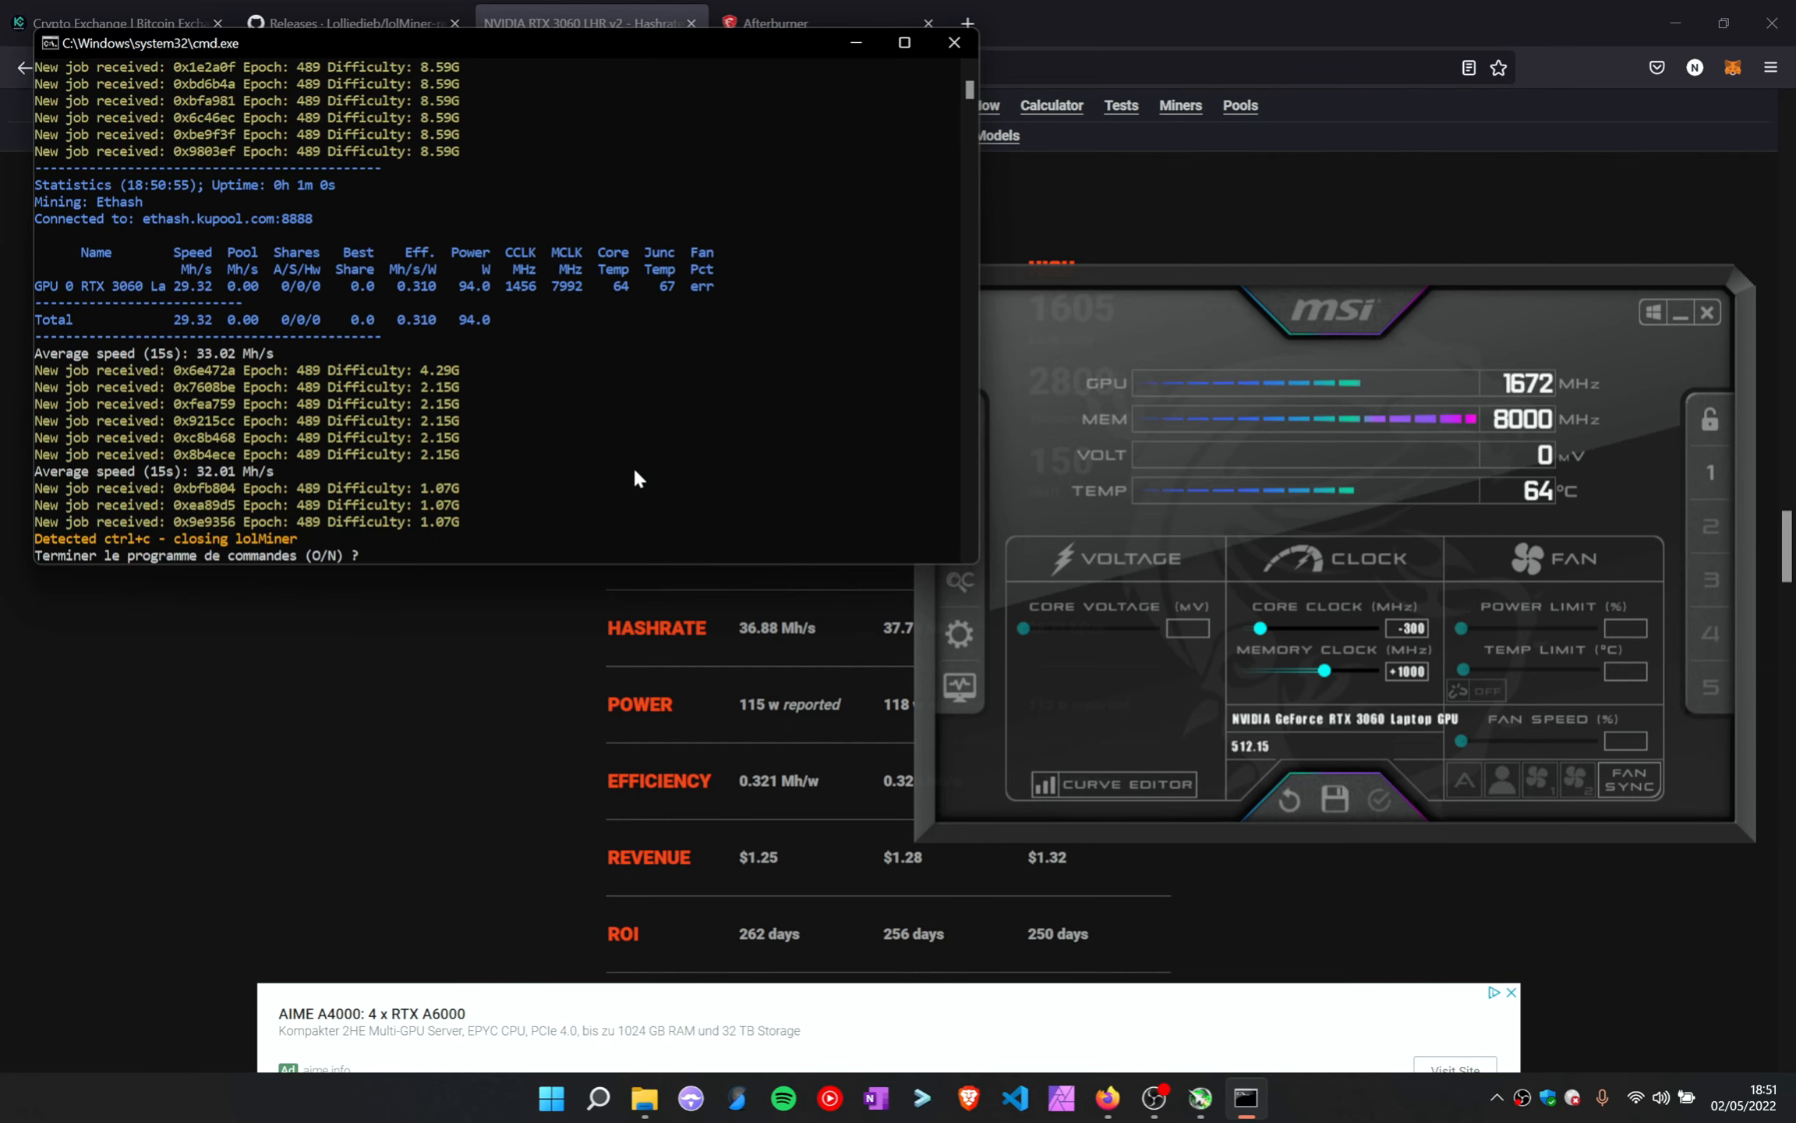
{"action": "type", "text": "o"}
{"action": "key", "text": "Return"}
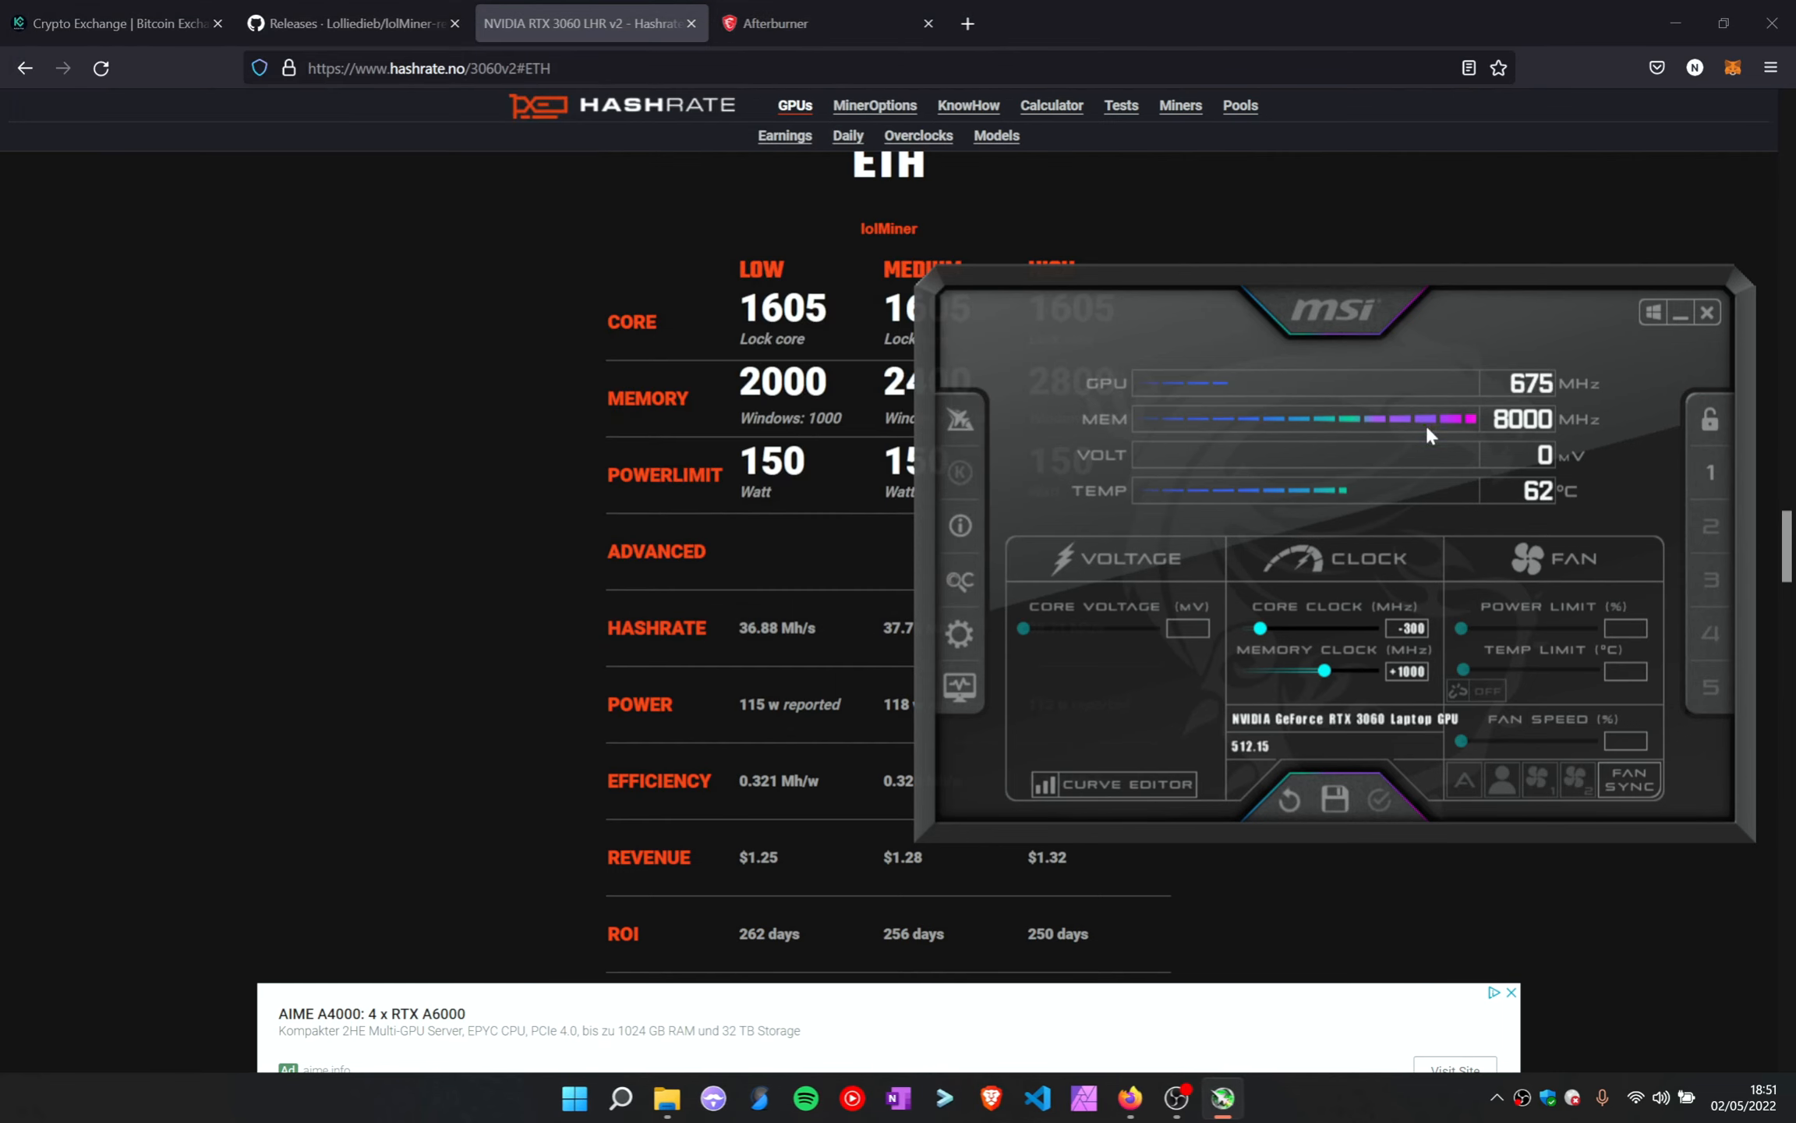
Log in to the KuCoin mining dashboard with the saved e-mail and login password, completing the traffic lights image verification
{"action": "left_click", "coordinate": [351, 11]}
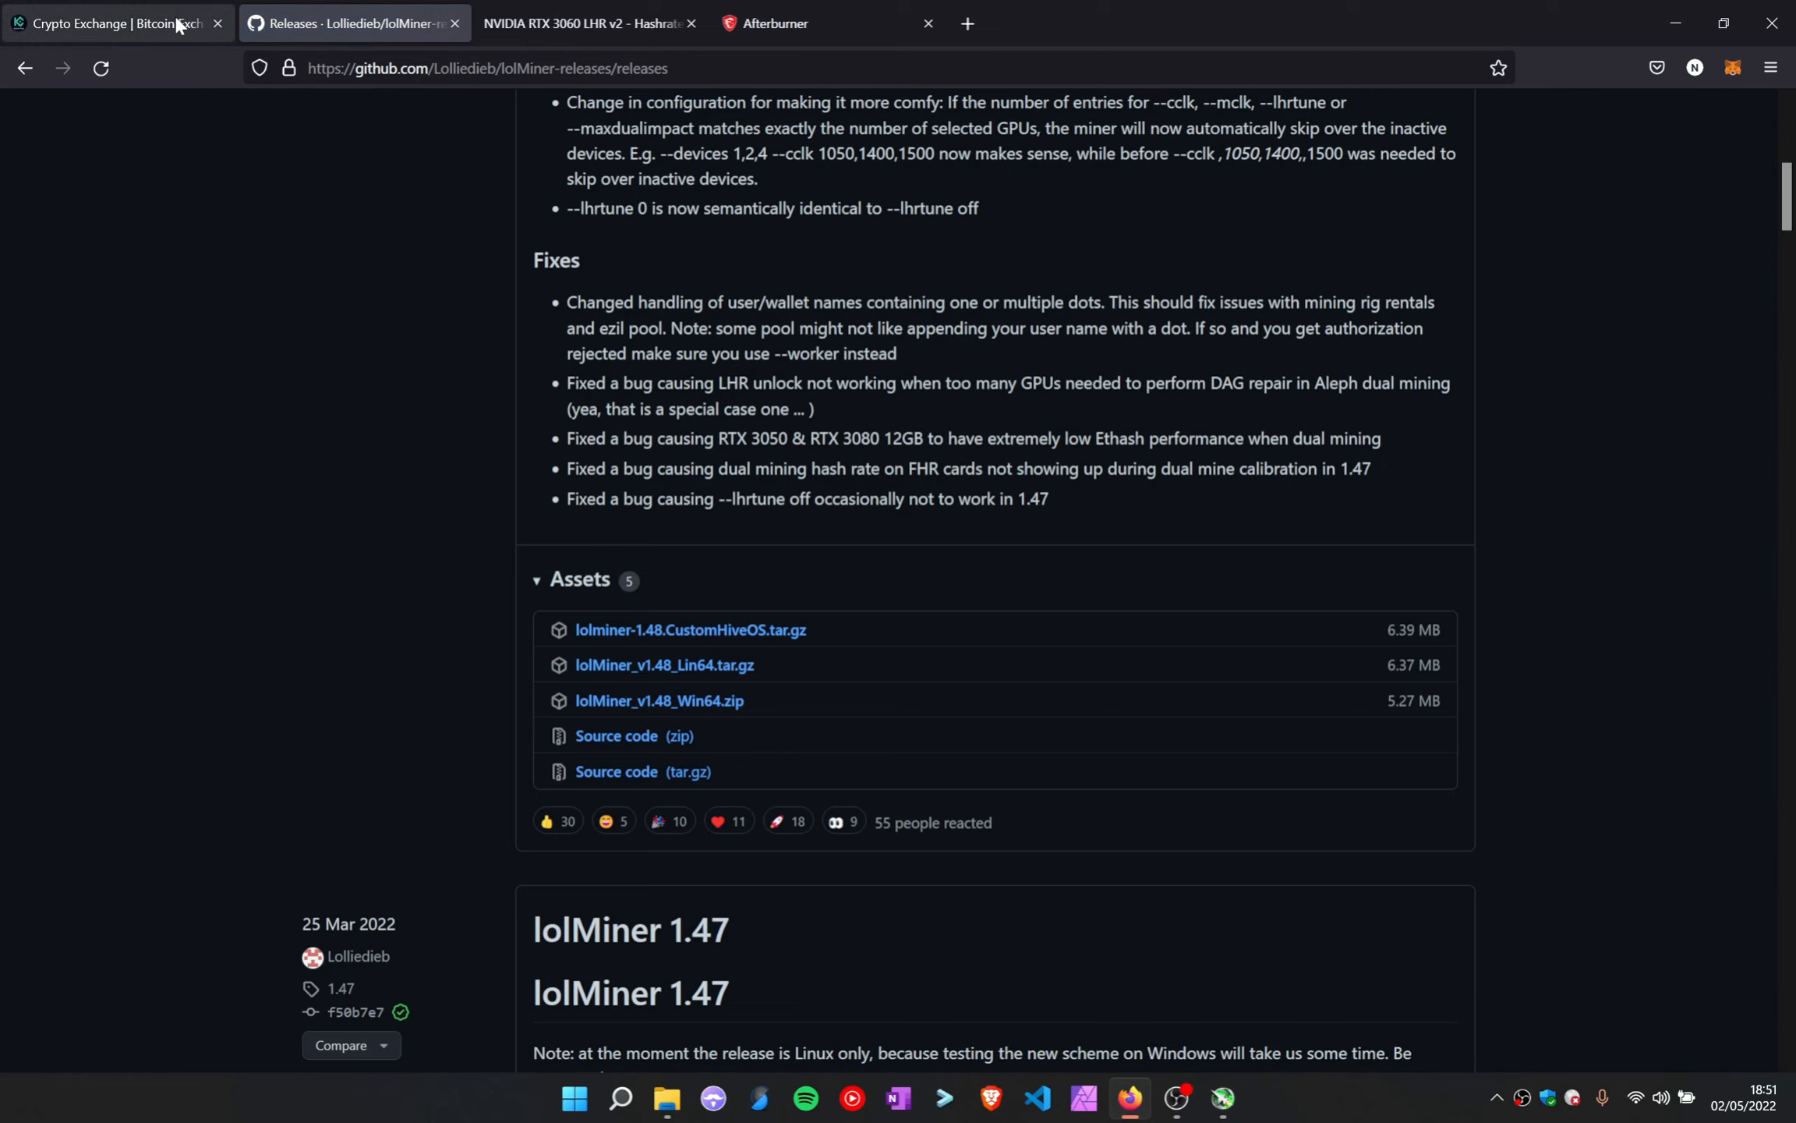
{"action": "left_click", "coordinate": [178, 24]}
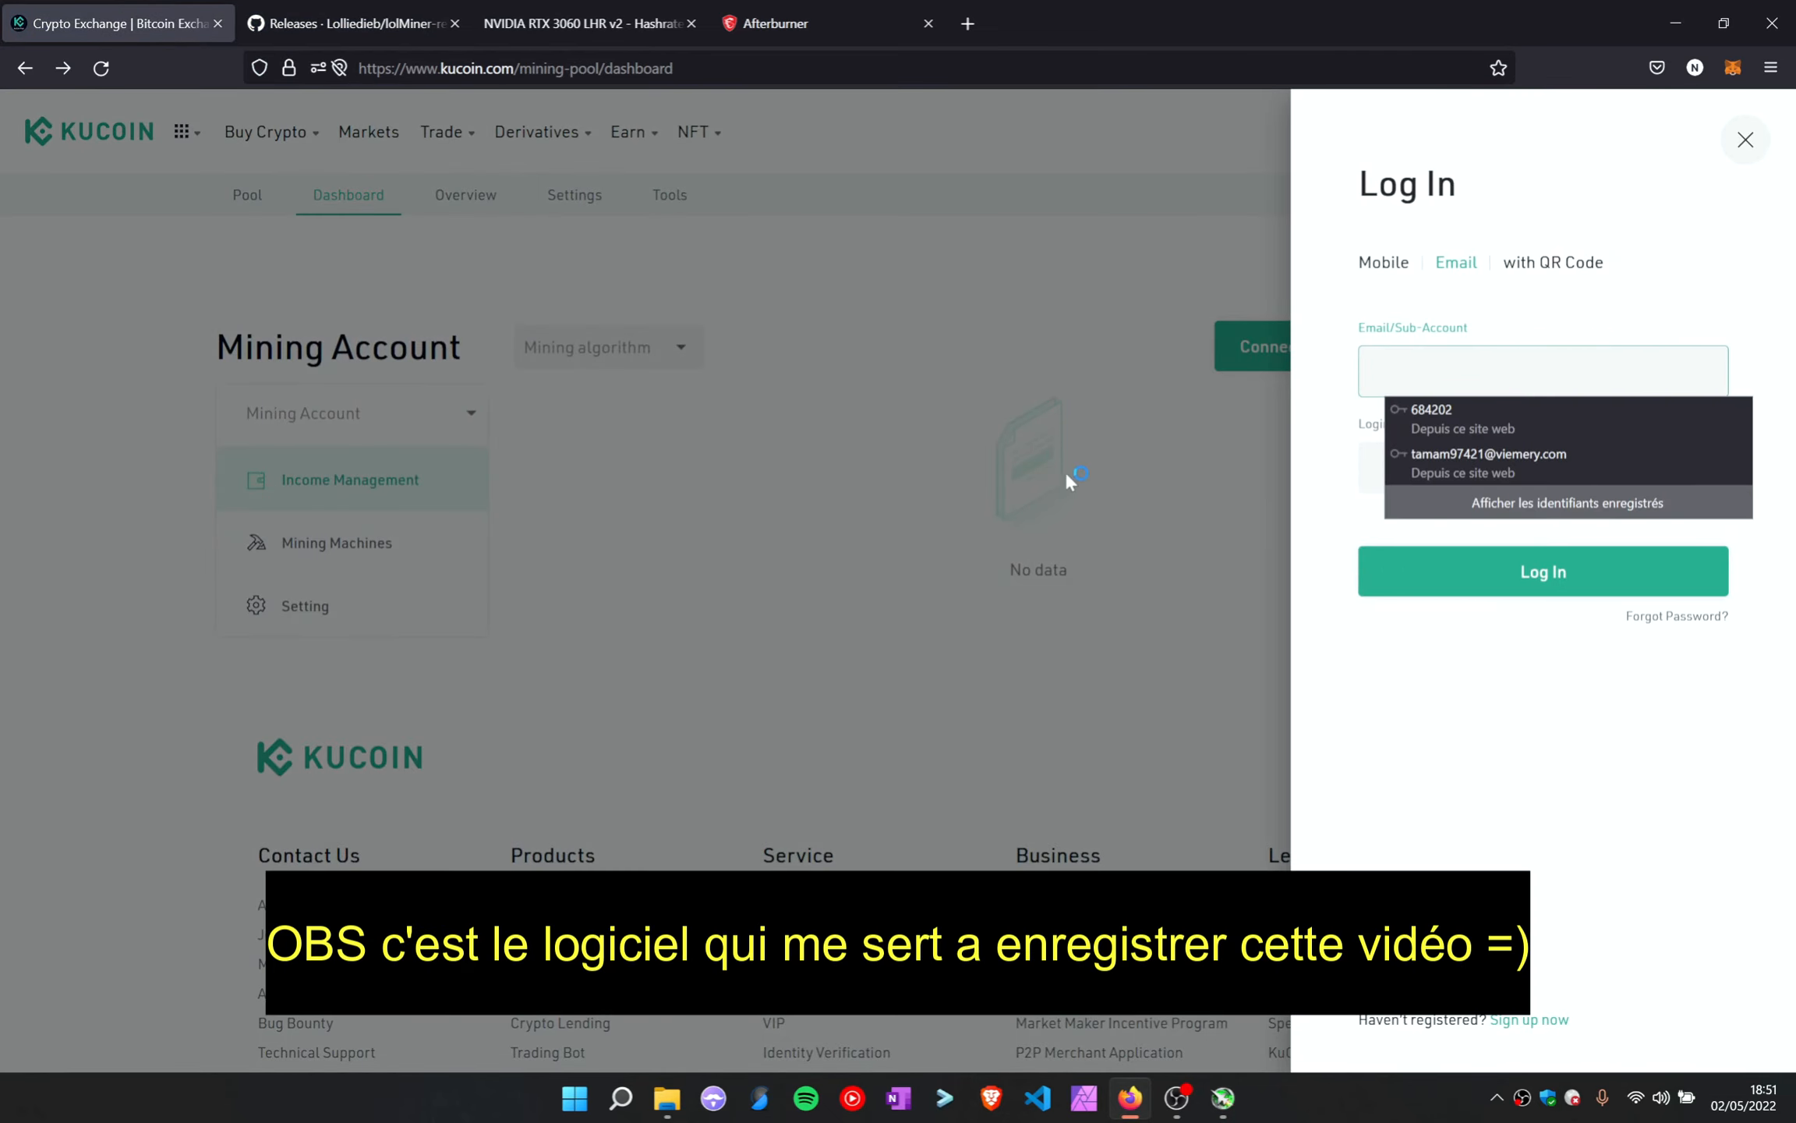
{"action": "left_click", "coordinate": [1499, 452]}
{"action": "left_click", "coordinate": [1525, 581]}
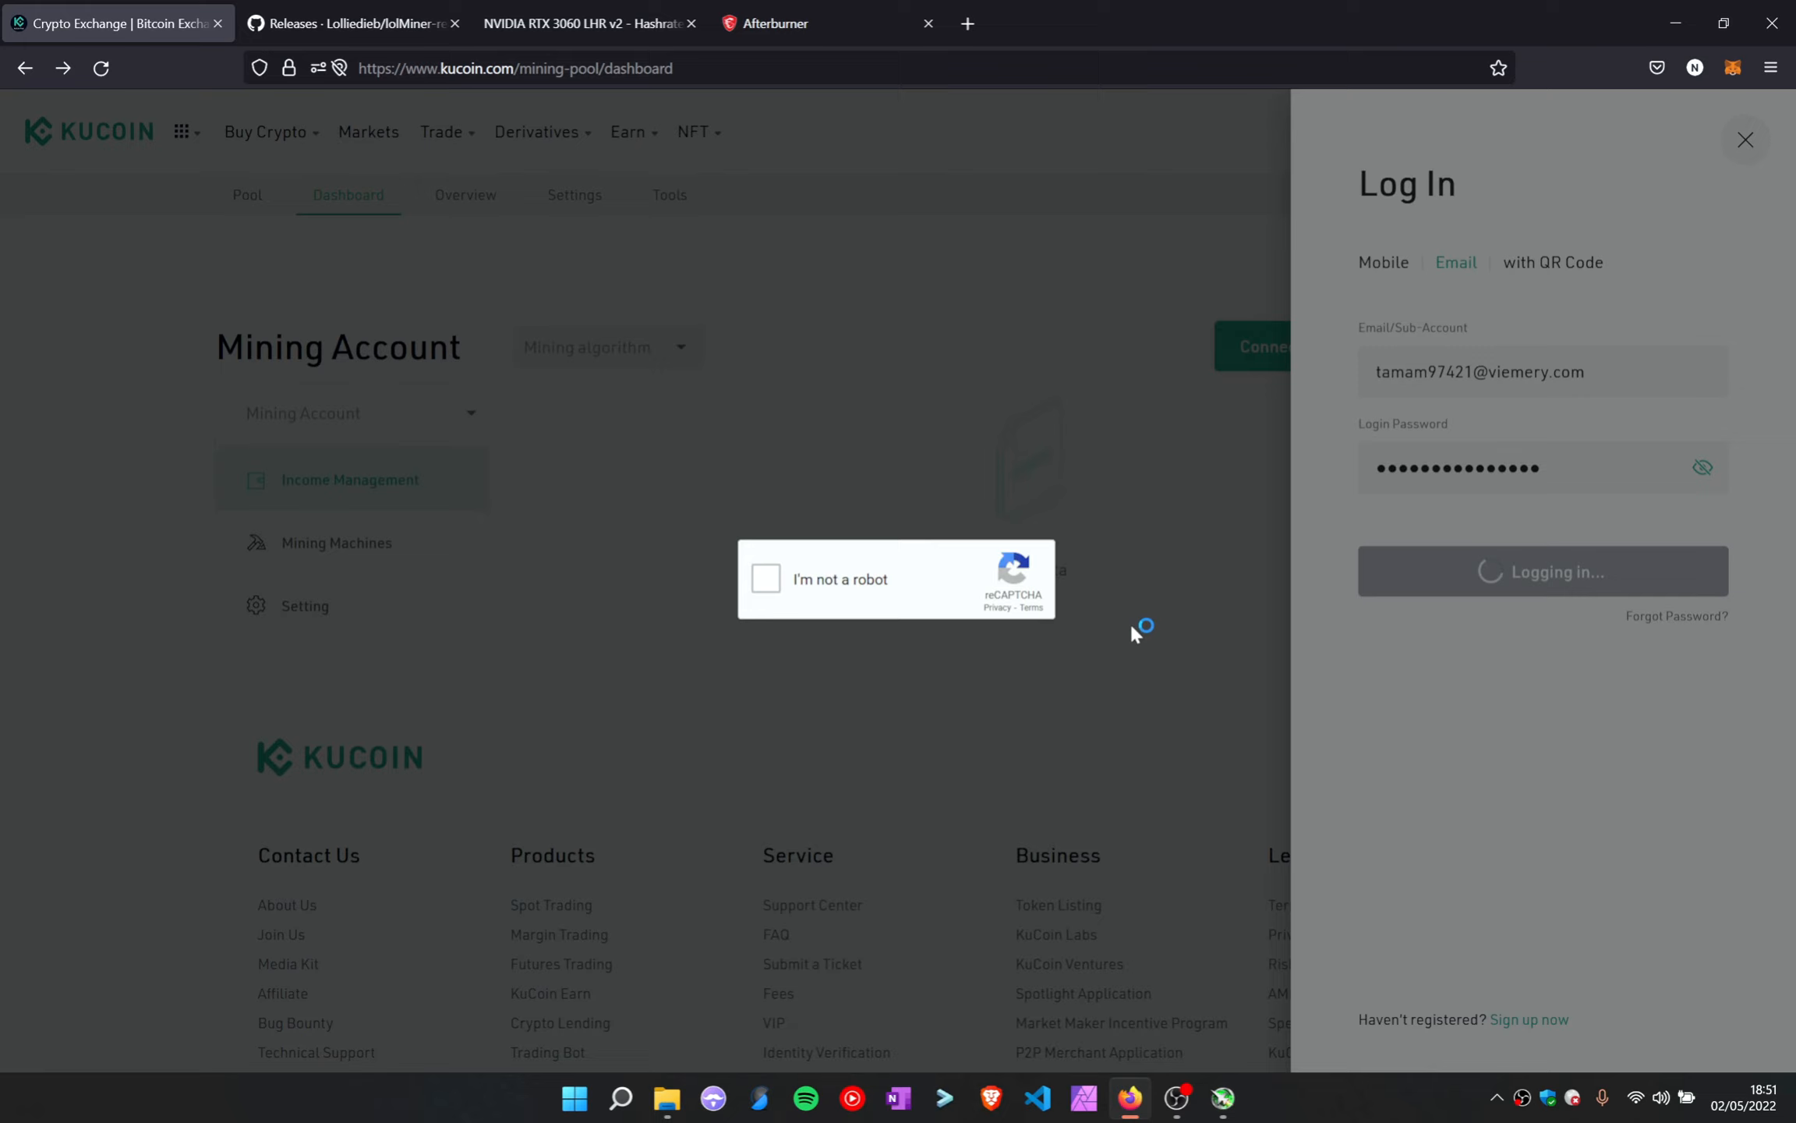
{"action": "left_click", "coordinate": [765, 578]}
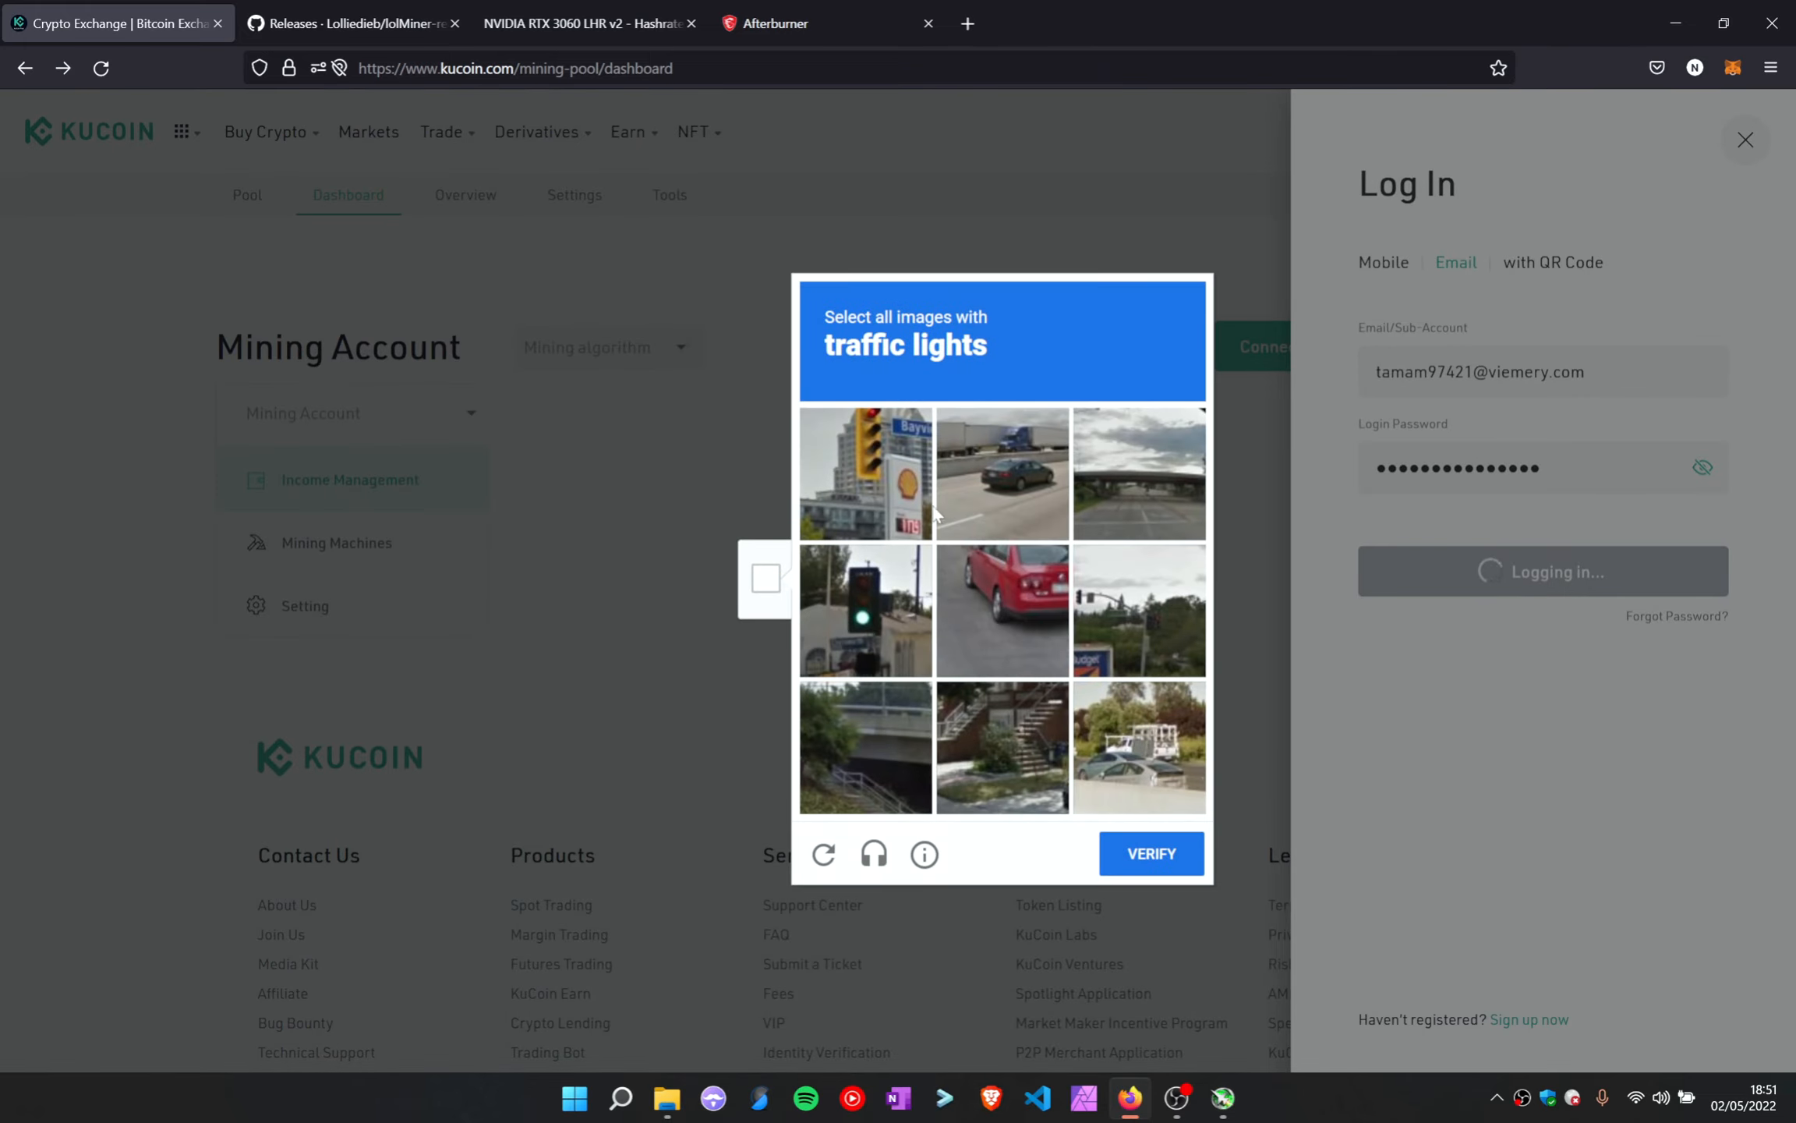
{"action": "left_click", "coordinate": [873, 612]}
{"action": "left_click", "coordinate": [1122, 626]}
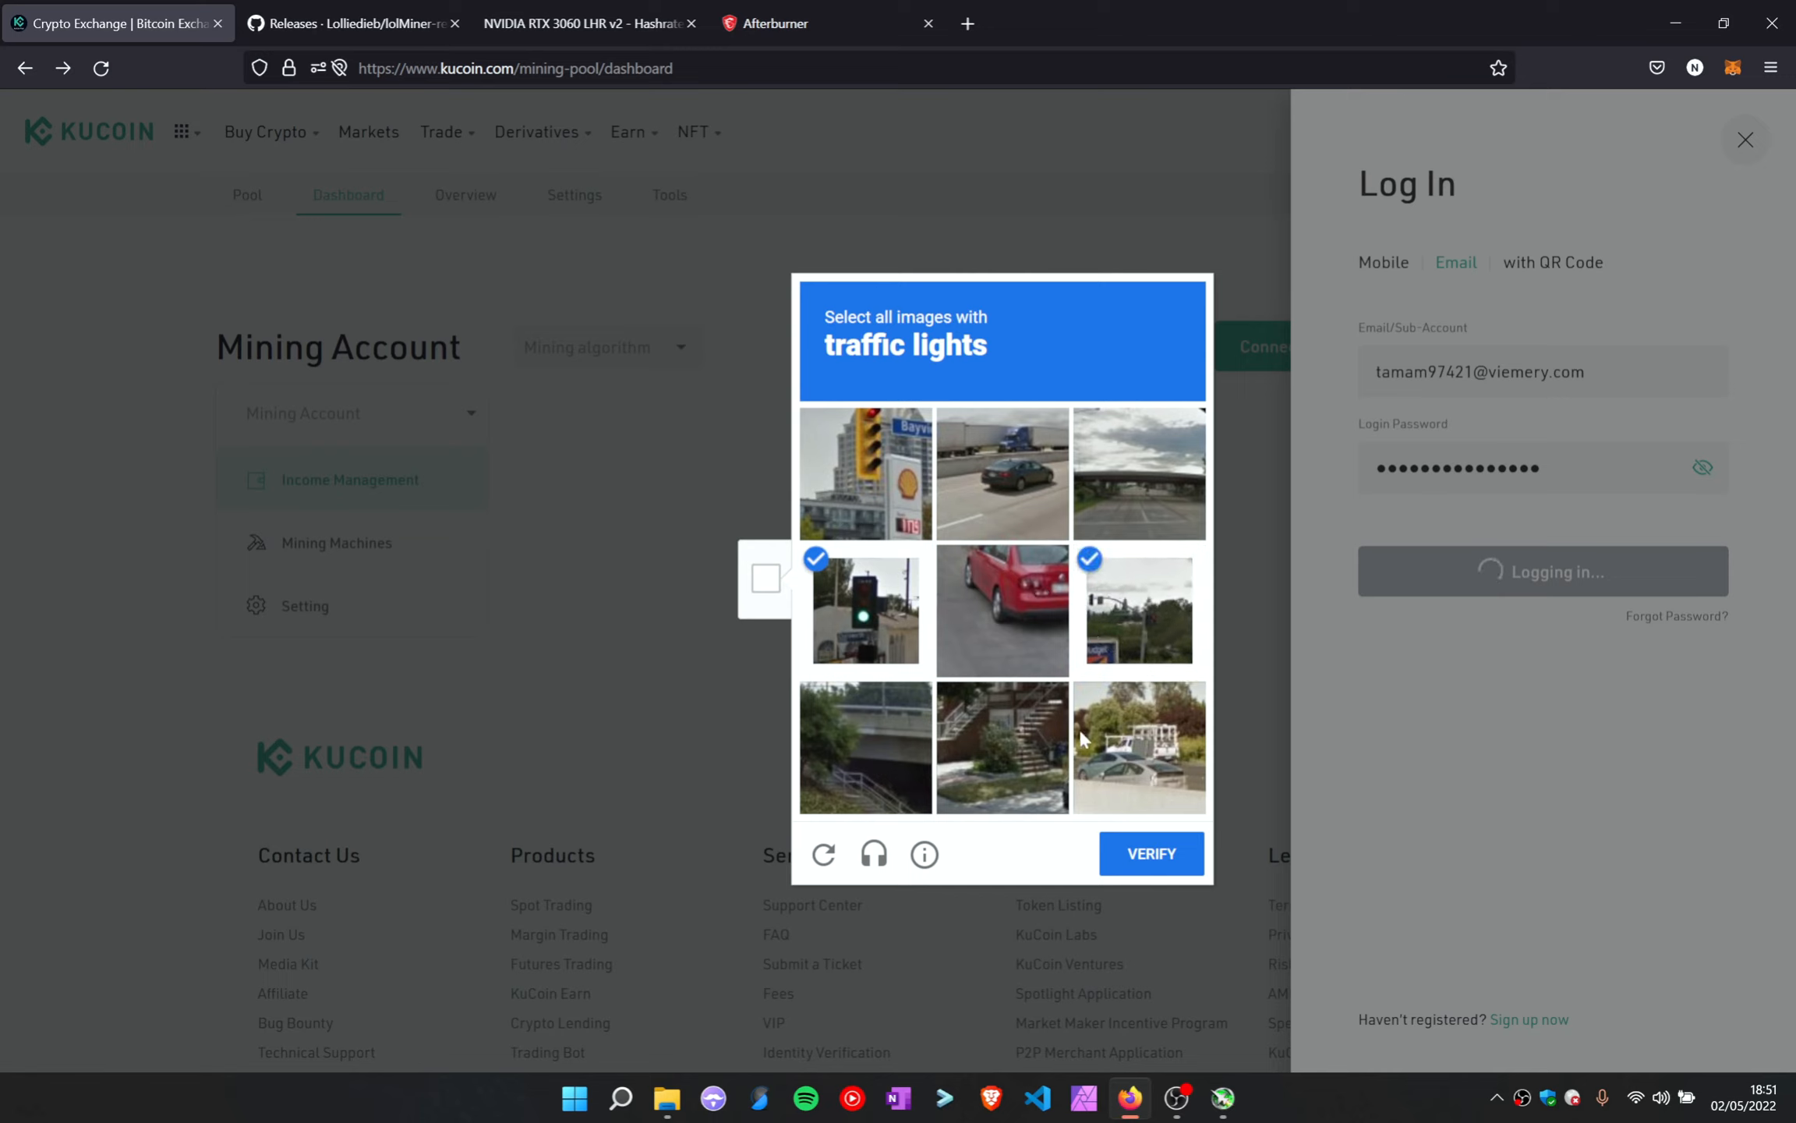
{"action": "left_click", "coordinate": [886, 492]}
{"action": "left_click", "coordinate": [1146, 855]}
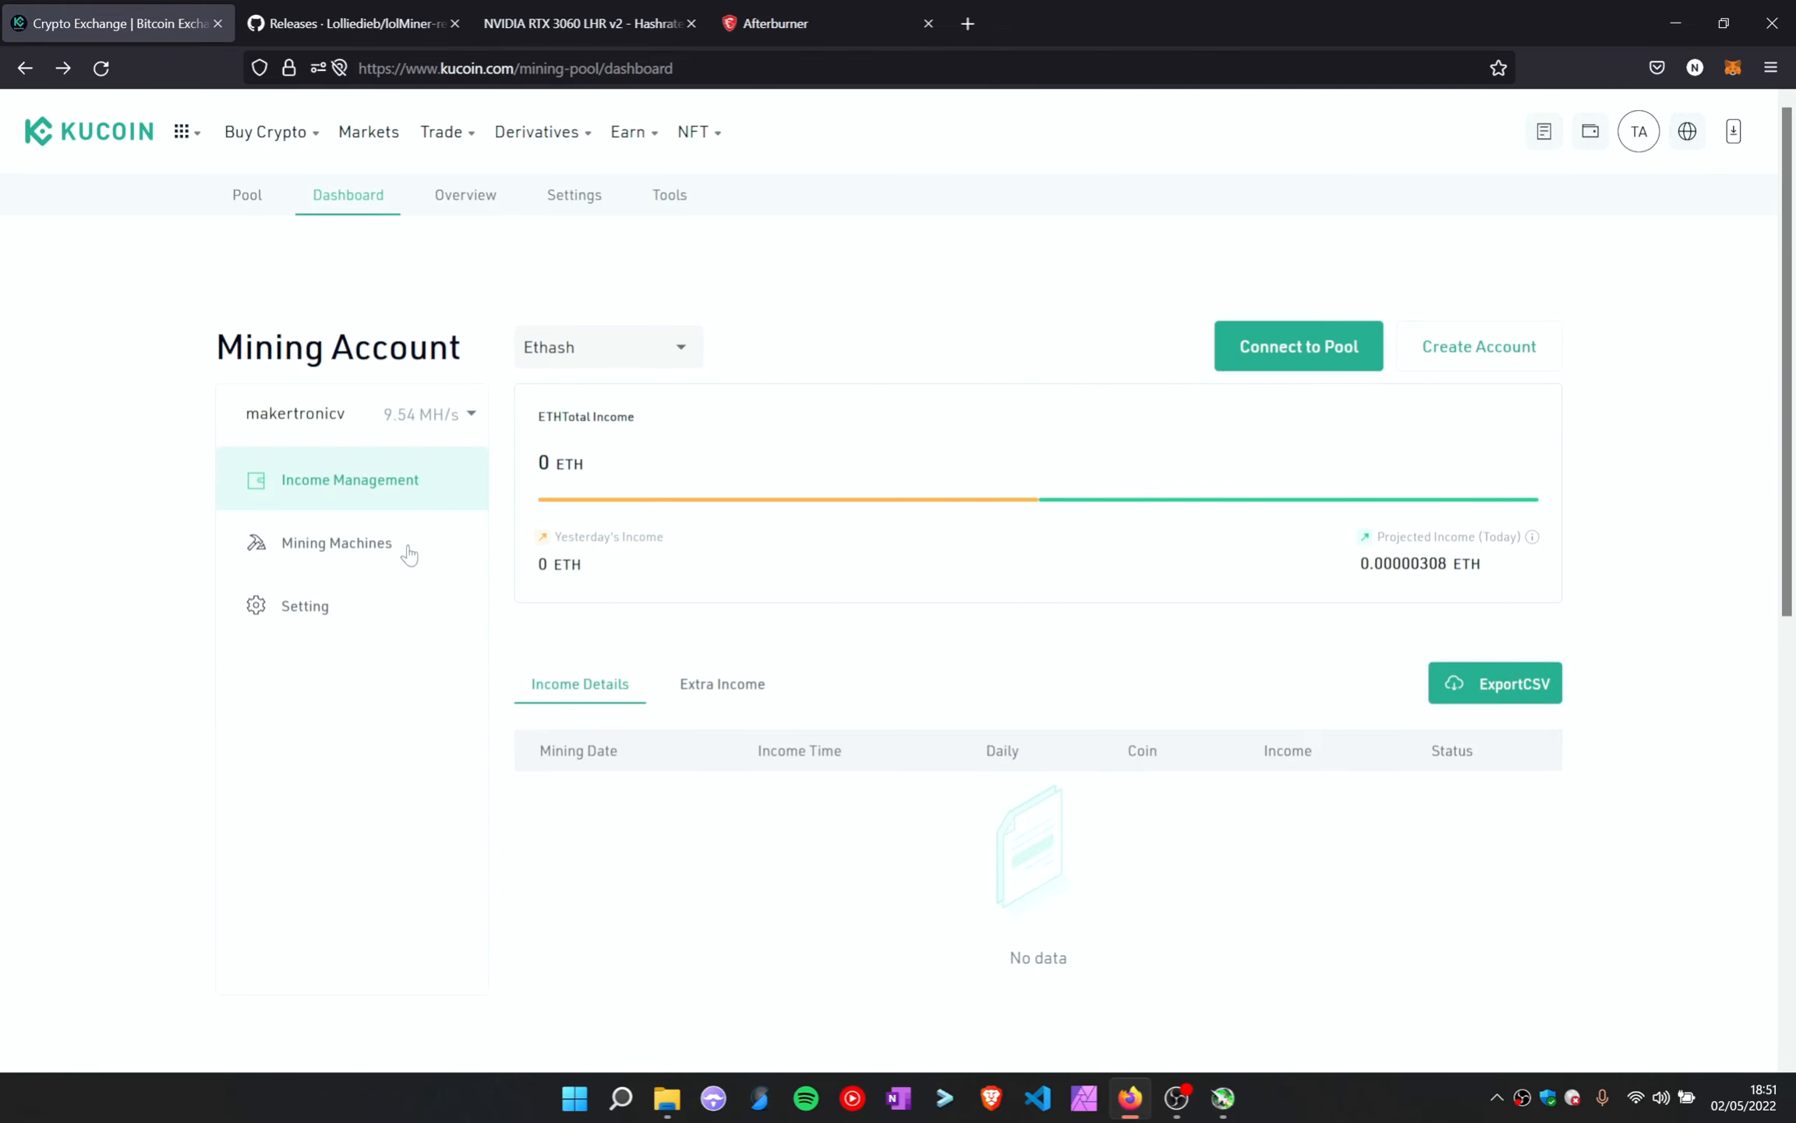
Open the mining account's Mining Machines page and examine its hashrate trend and averages
{"action": "left_click", "coordinate": [341, 544]}
{"action": "scroll", "coordinate": [725, 736], "scroll_direction": "down", "scroll_amount": 4}
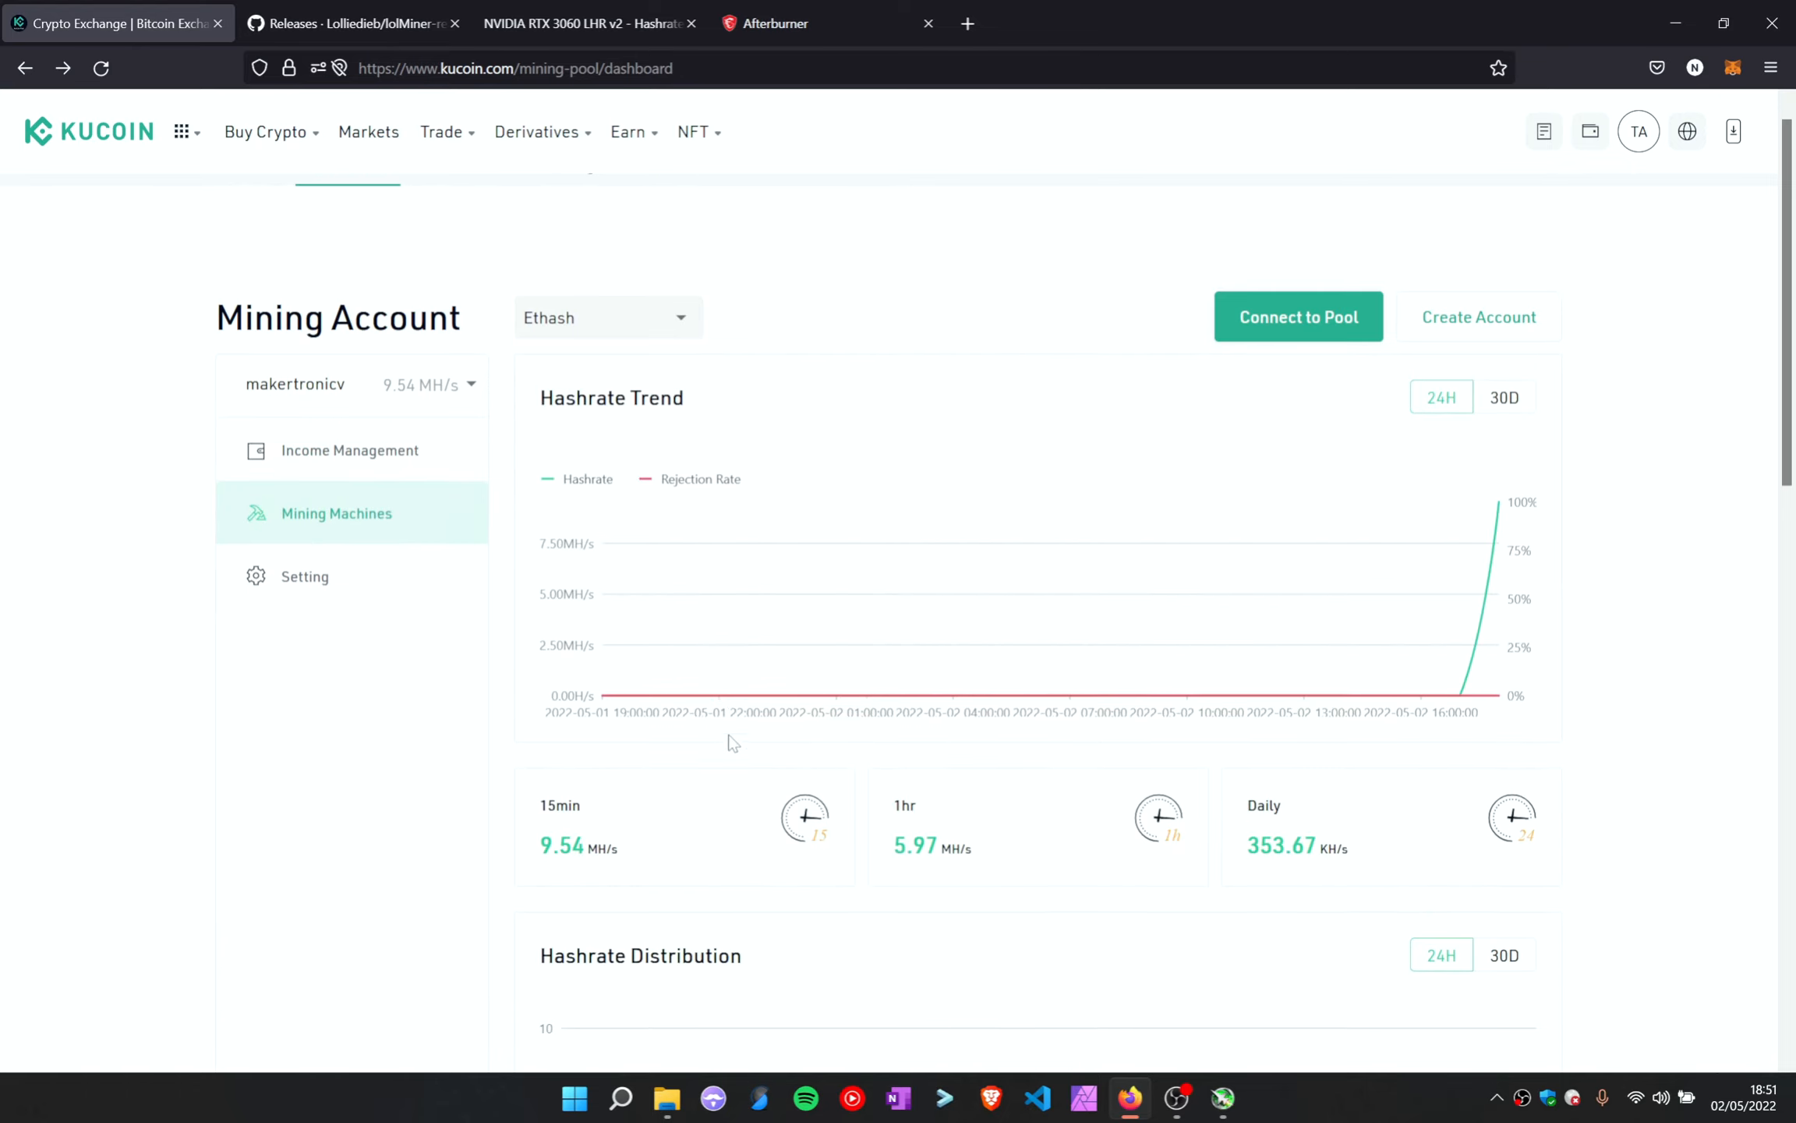
Examine the 15-minute, 1-hour and daily hashrate averages, the hashrate distribution and the active worker's entry for the mining account
{"action": "scroll", "coordinate": [748, 747], "scroll_direction": "down", "scroll_amount": 1}
{"action": "scroll", "coordinate": [760, 752], "scroll_direction": "up", "scroll_amount": 5}
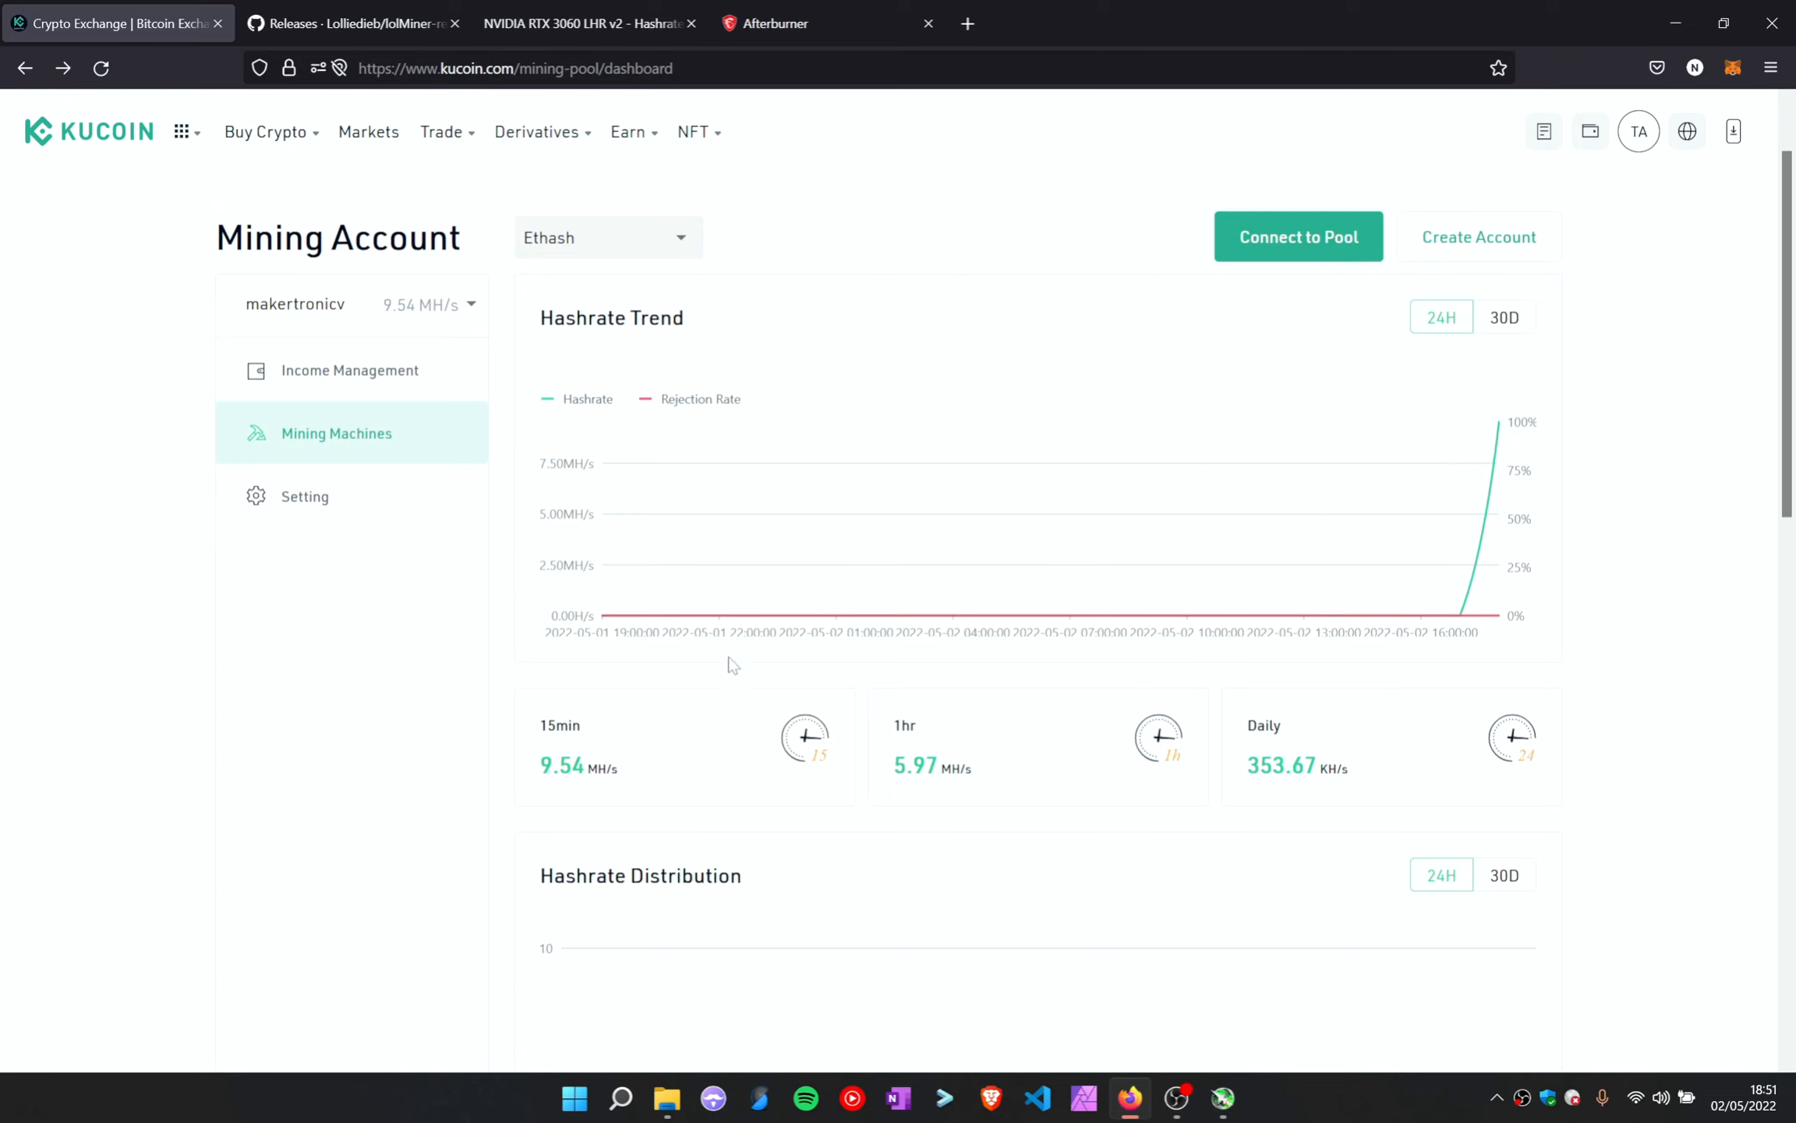
{"action": "scroll", "coordinate": [647, 659], "scroll_direction": "down", "scroll_amount": 2}
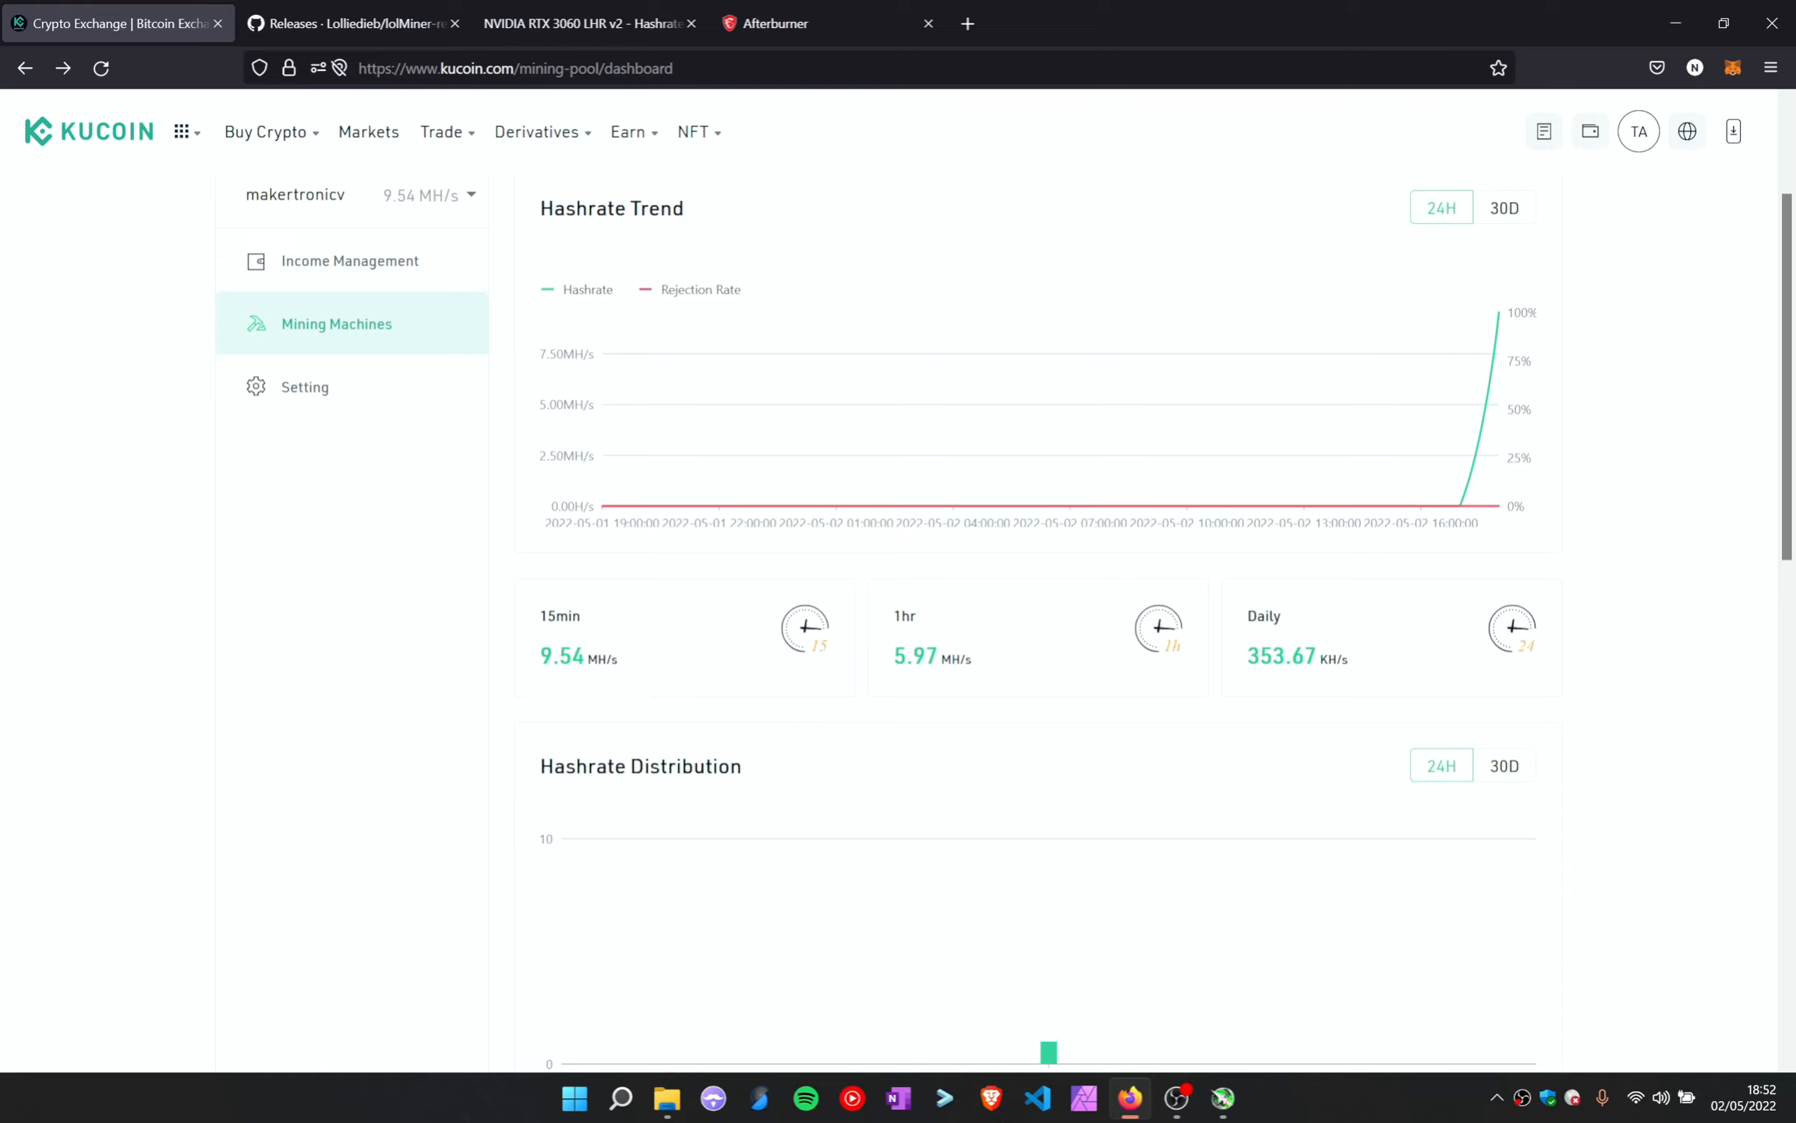
{"action": "left_click_drag", "start_coordinate": [979, 669], "coordinate": [887, 666]}
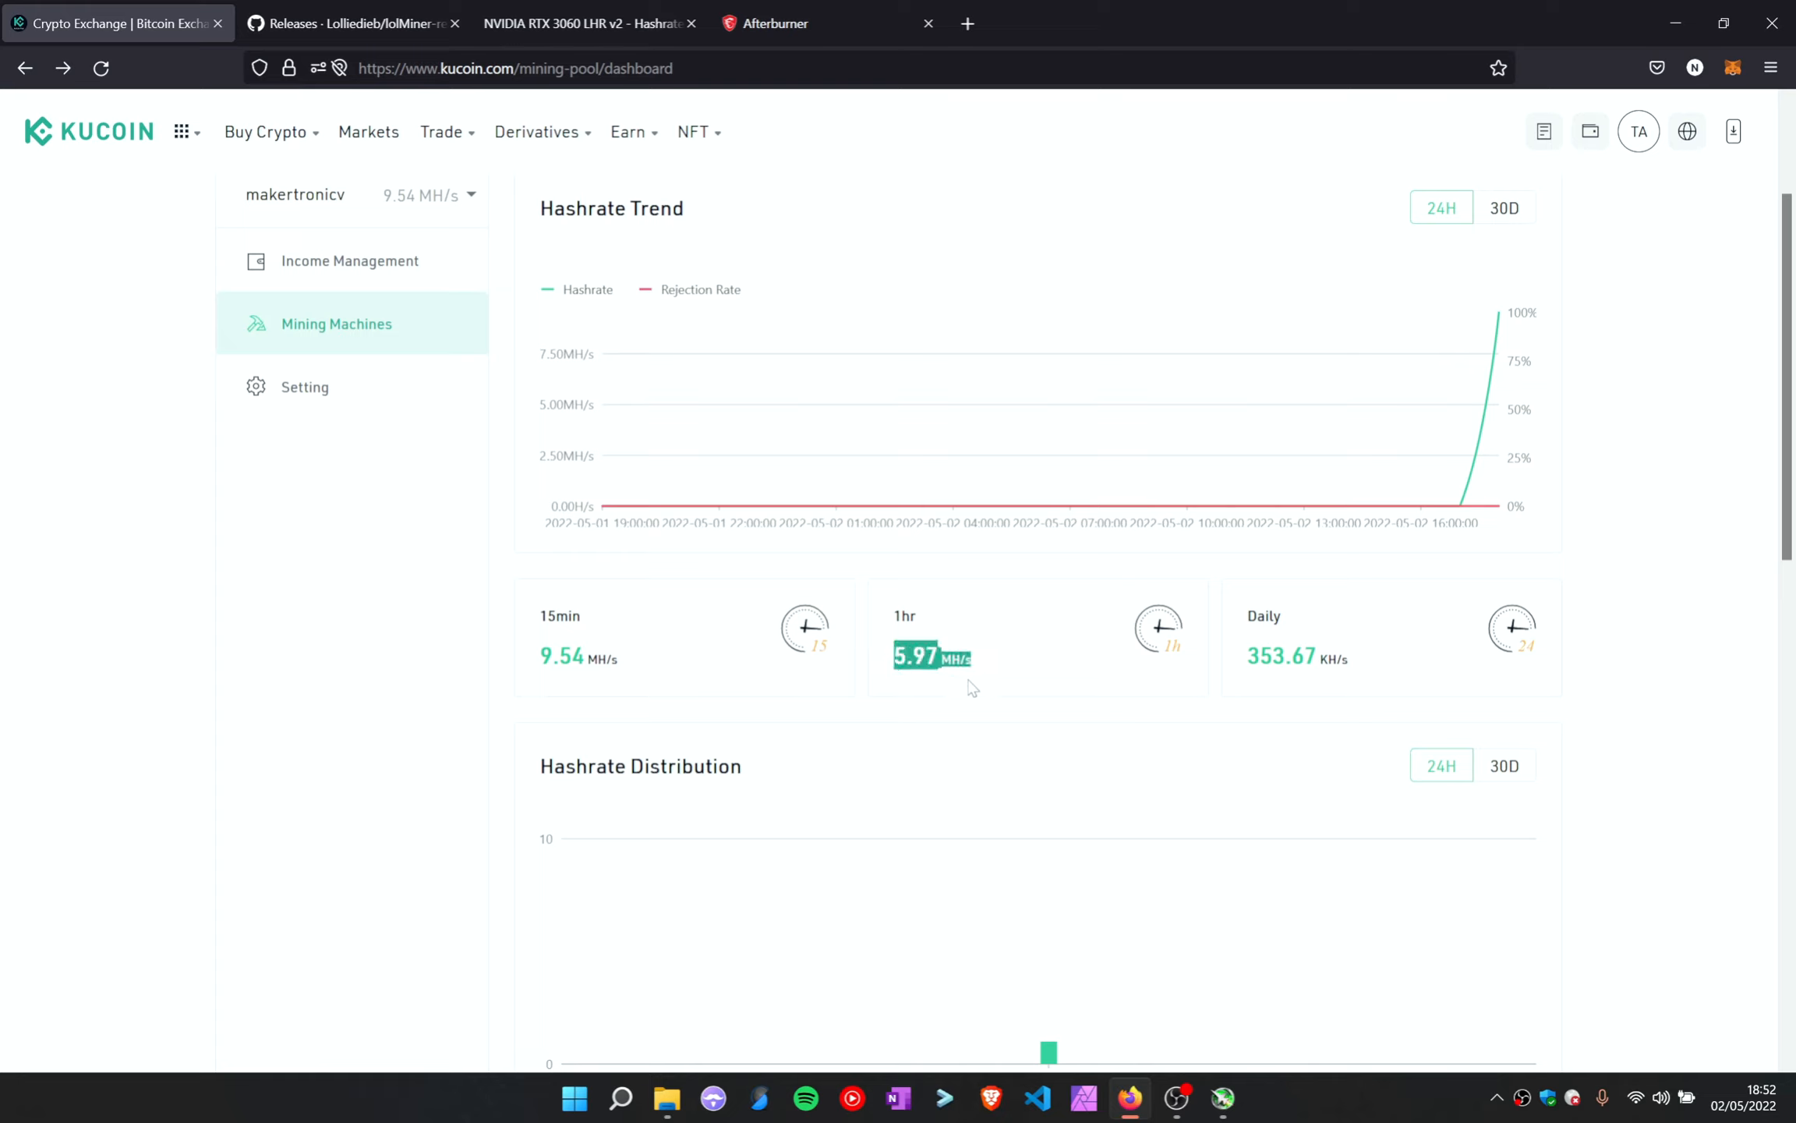
{"action": "left_click_drag", "start_coordinate": [1354, 661], "coordinate": [1208, 671]}
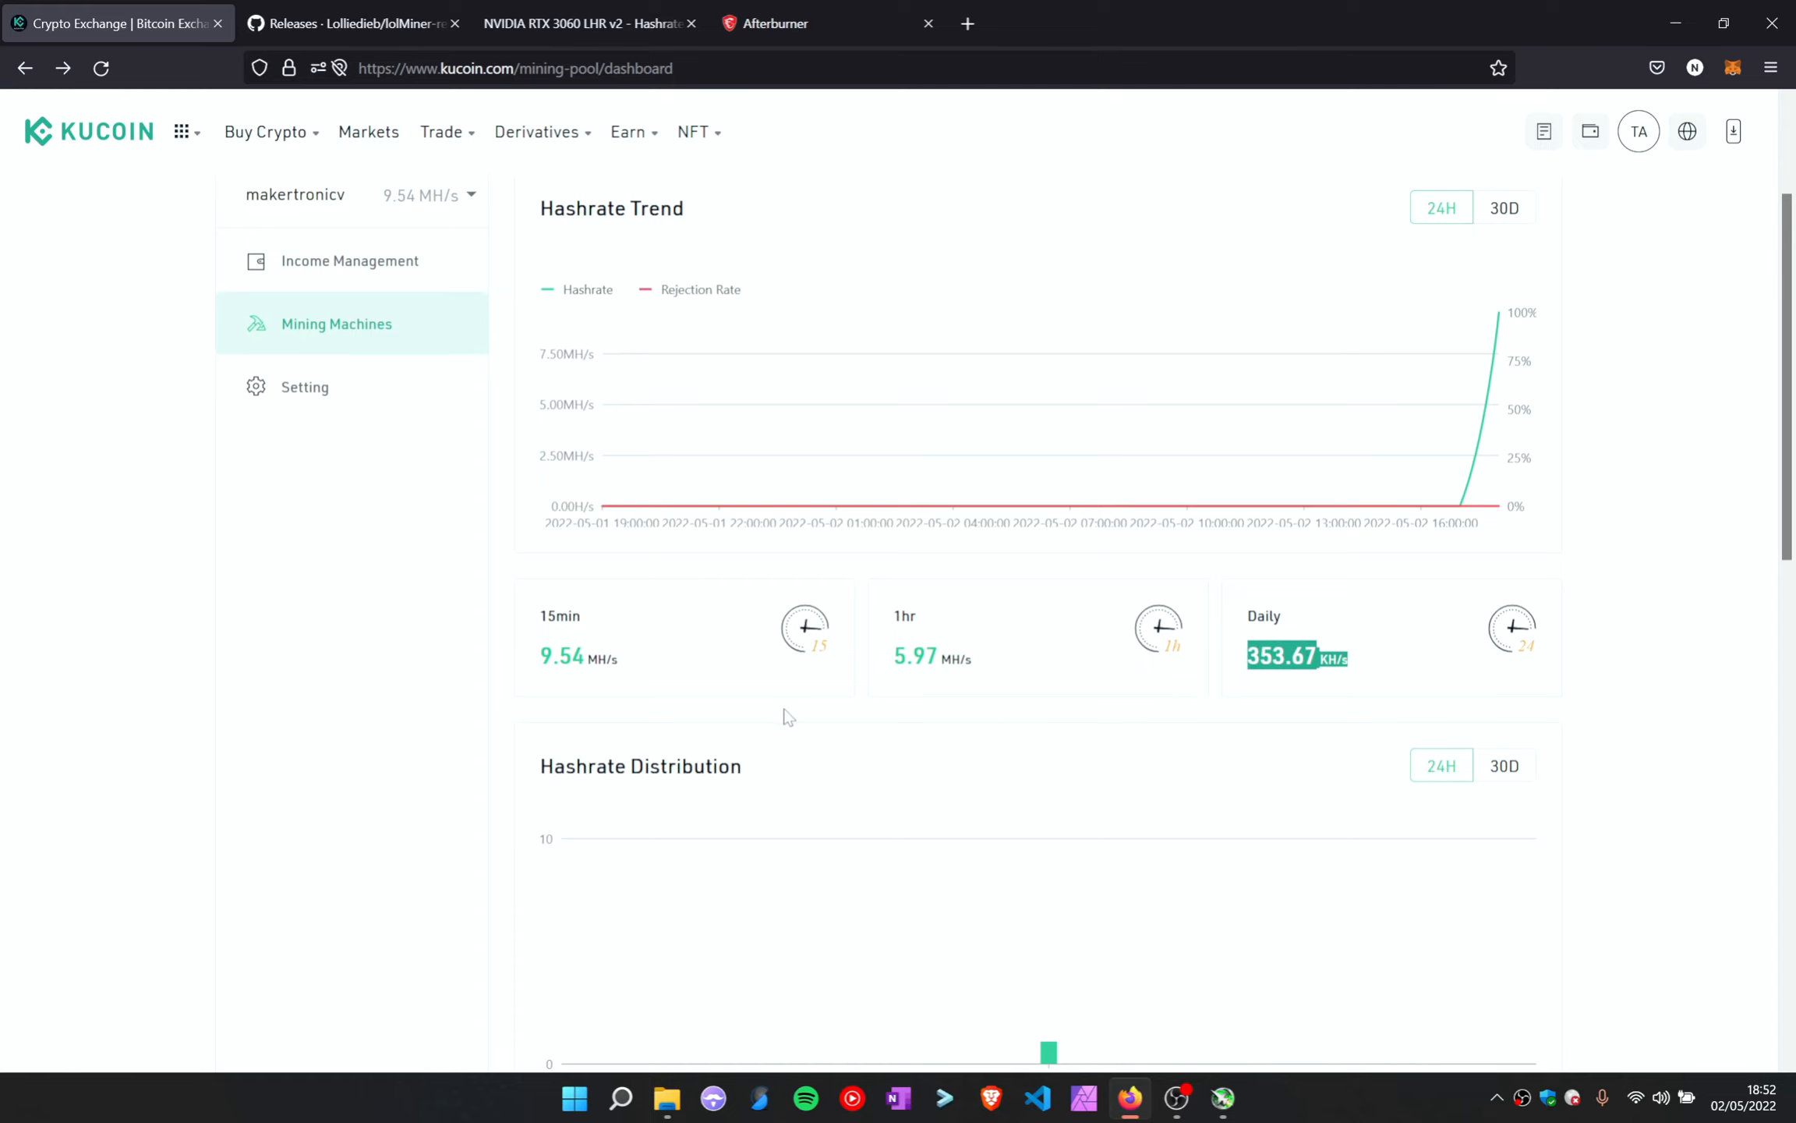
{"action": "scroll", "coordinate": [780, 721], "scroll_direction": "up", "scroll_amount": 2}
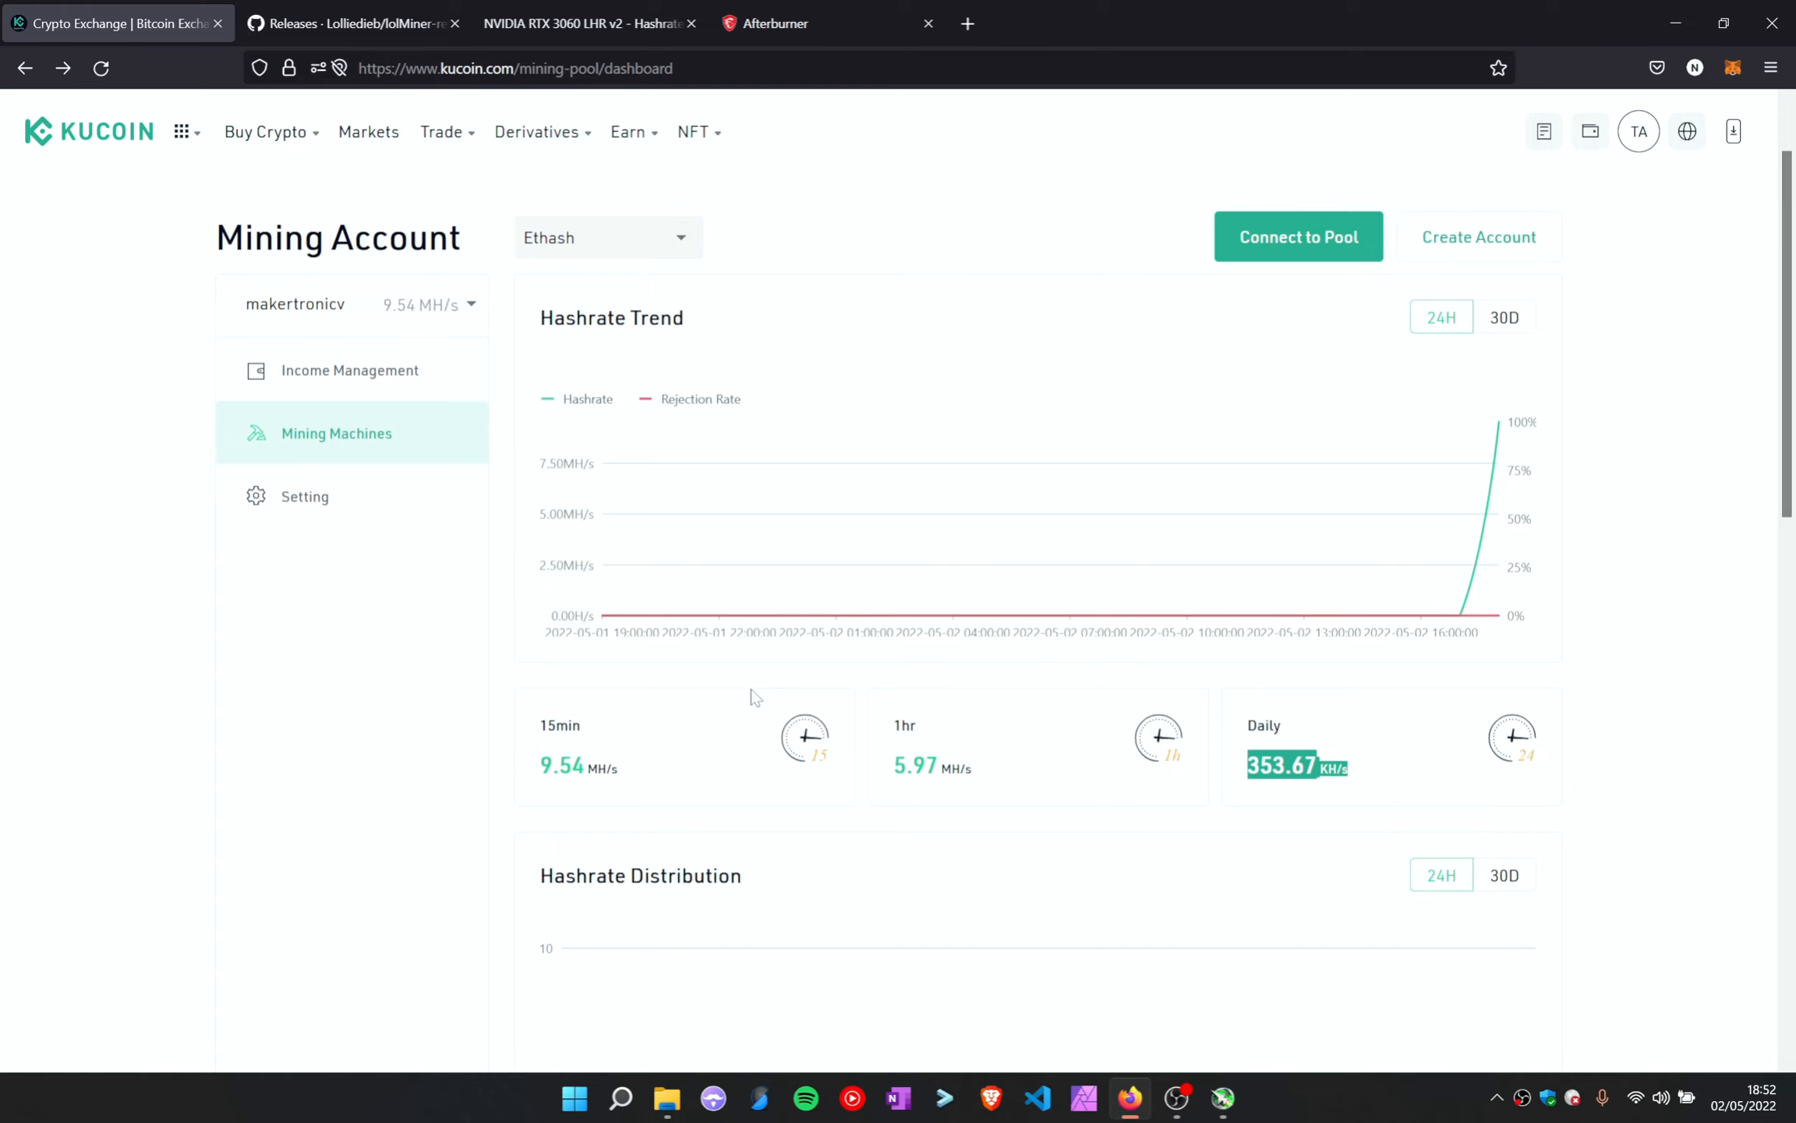
{"action": "scroll", "coordinate": [750, 689], "scroll_direction": "down", "scroll_amount": 7}
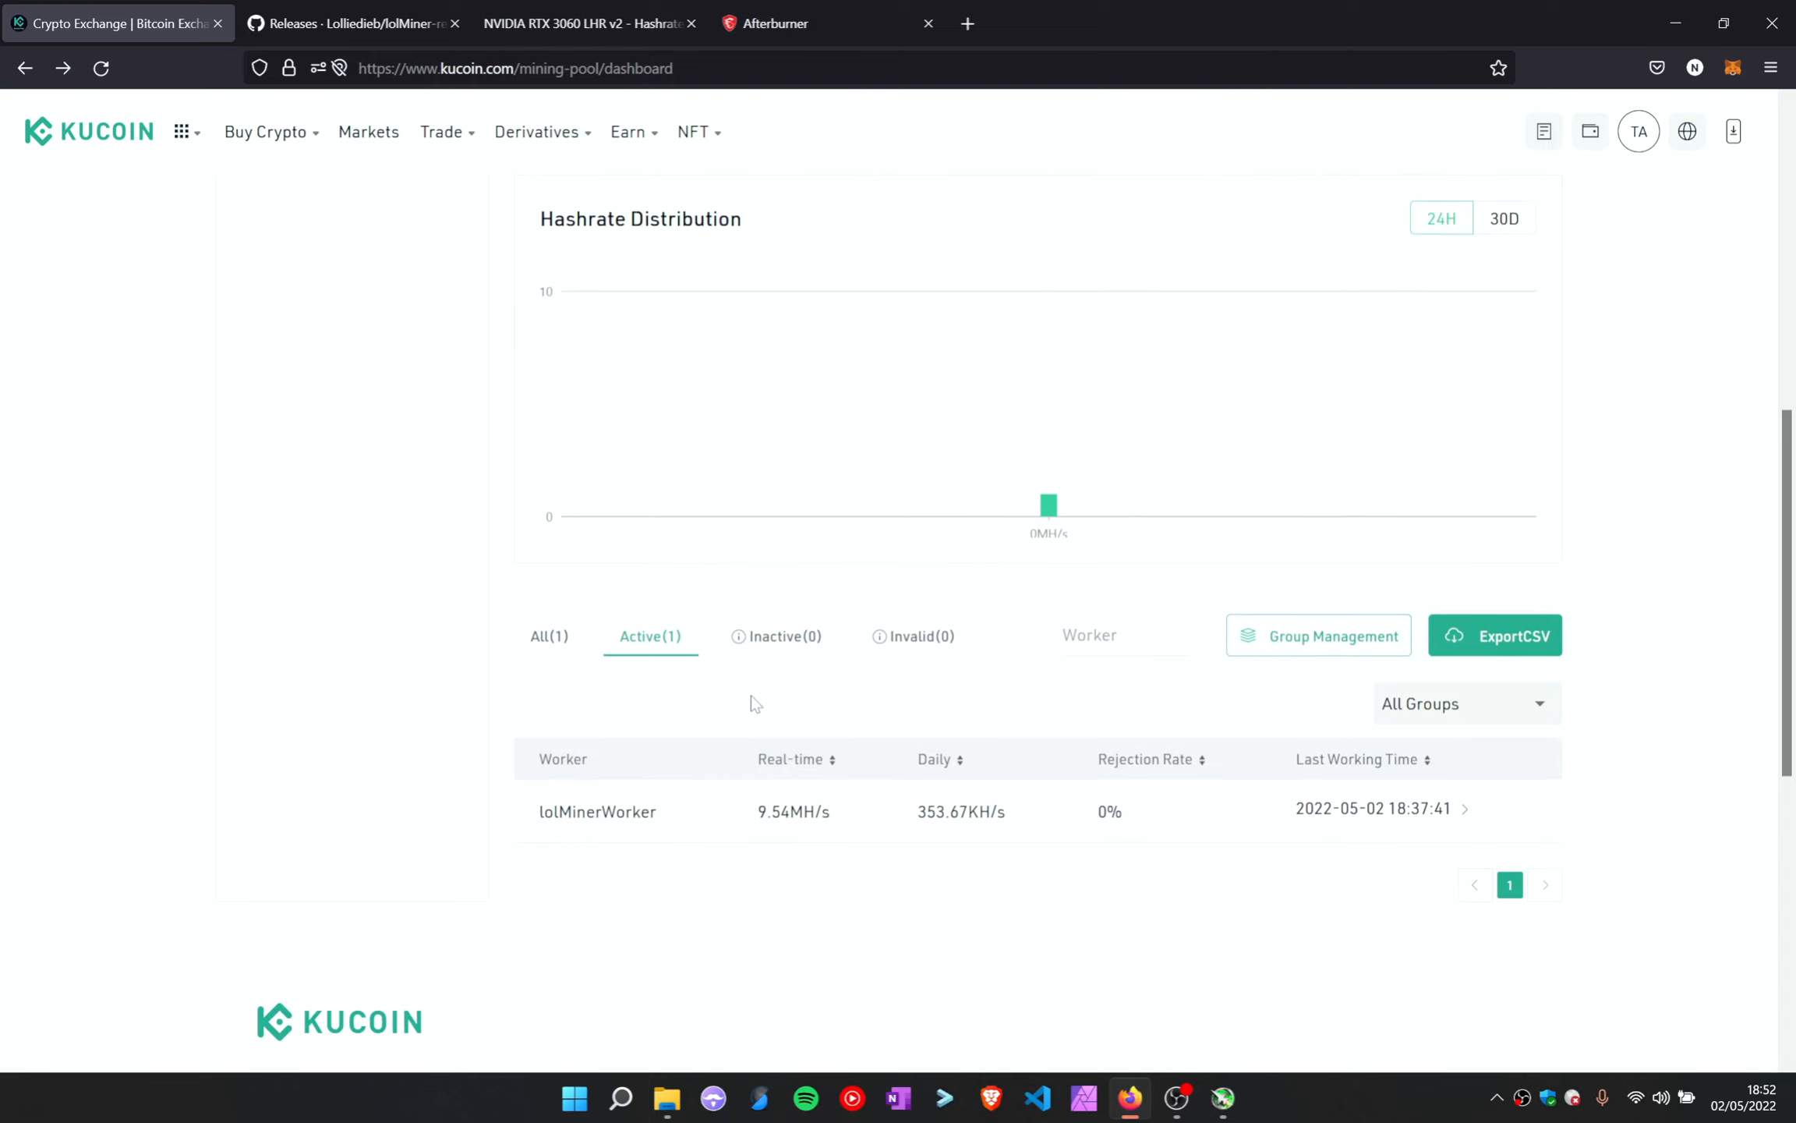
{"action": "scroll", "coordinate": [751, 694], "scroll_direction": "down", "scroll_amount": 1}
{"action": "scroll", "coordinate": [751, 696], "scroll_direction": "up", "scroll_amount": 4}
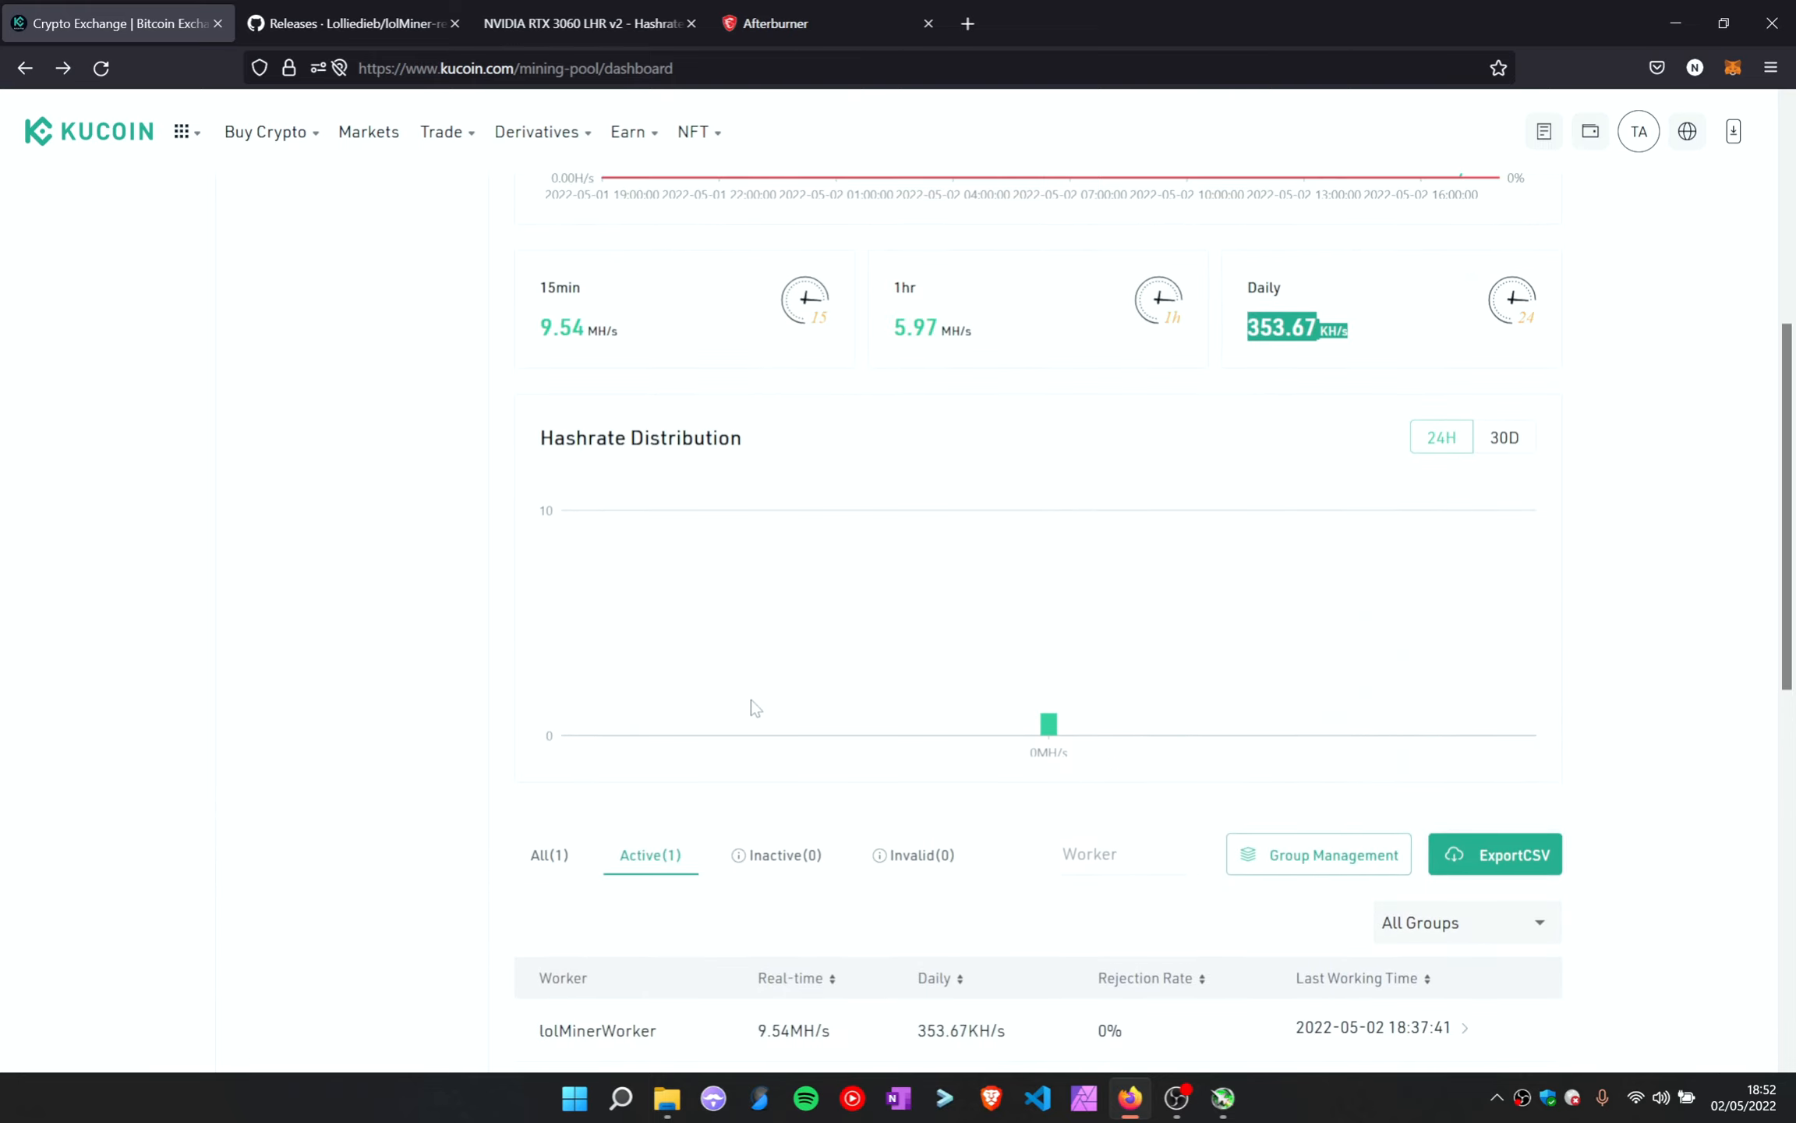
{"action": "scroll", "coordinate": [751, 699], "scroll_direction": "up", "scroll_amount": 5}
Review the mining account's Income Management page and expand the list of mining accounts
{"action": "left_click", "coordinate": [350, 382]}
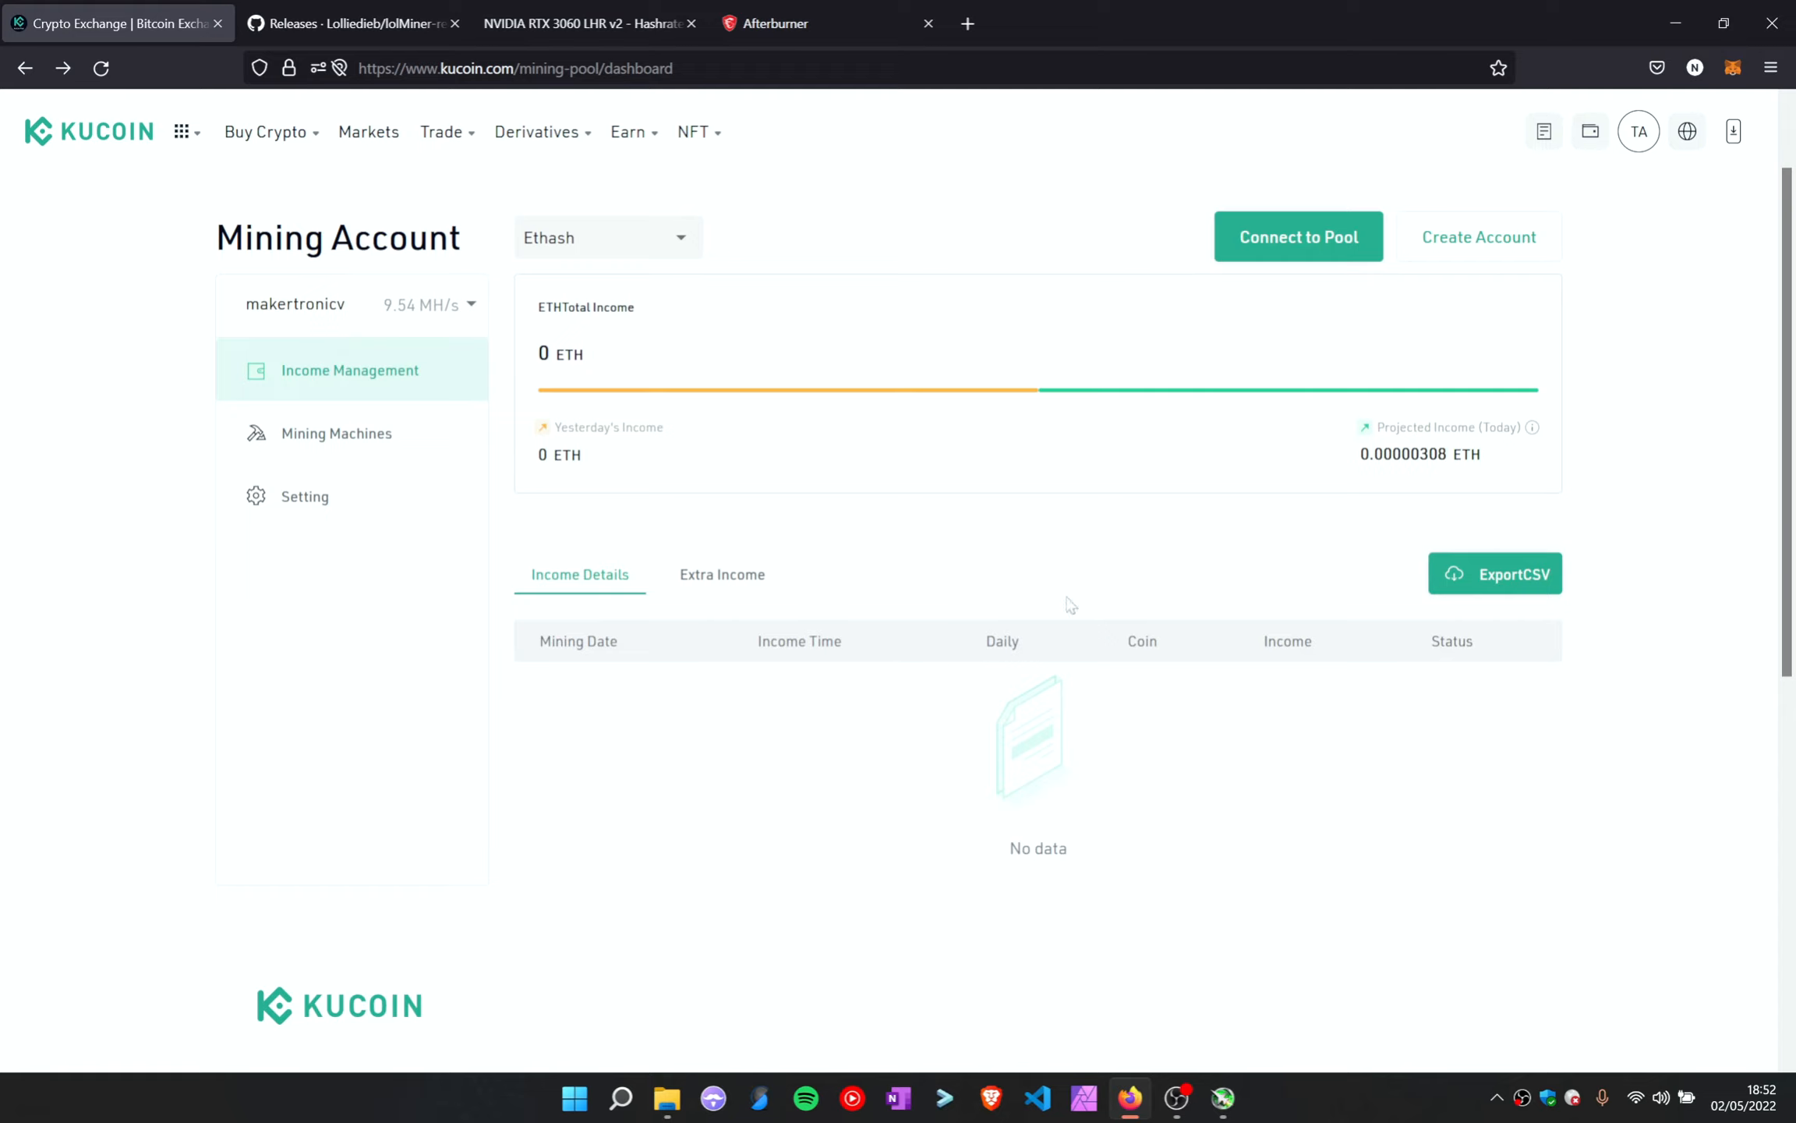
{"action": "left_click", "coordinate": [305, 303]}
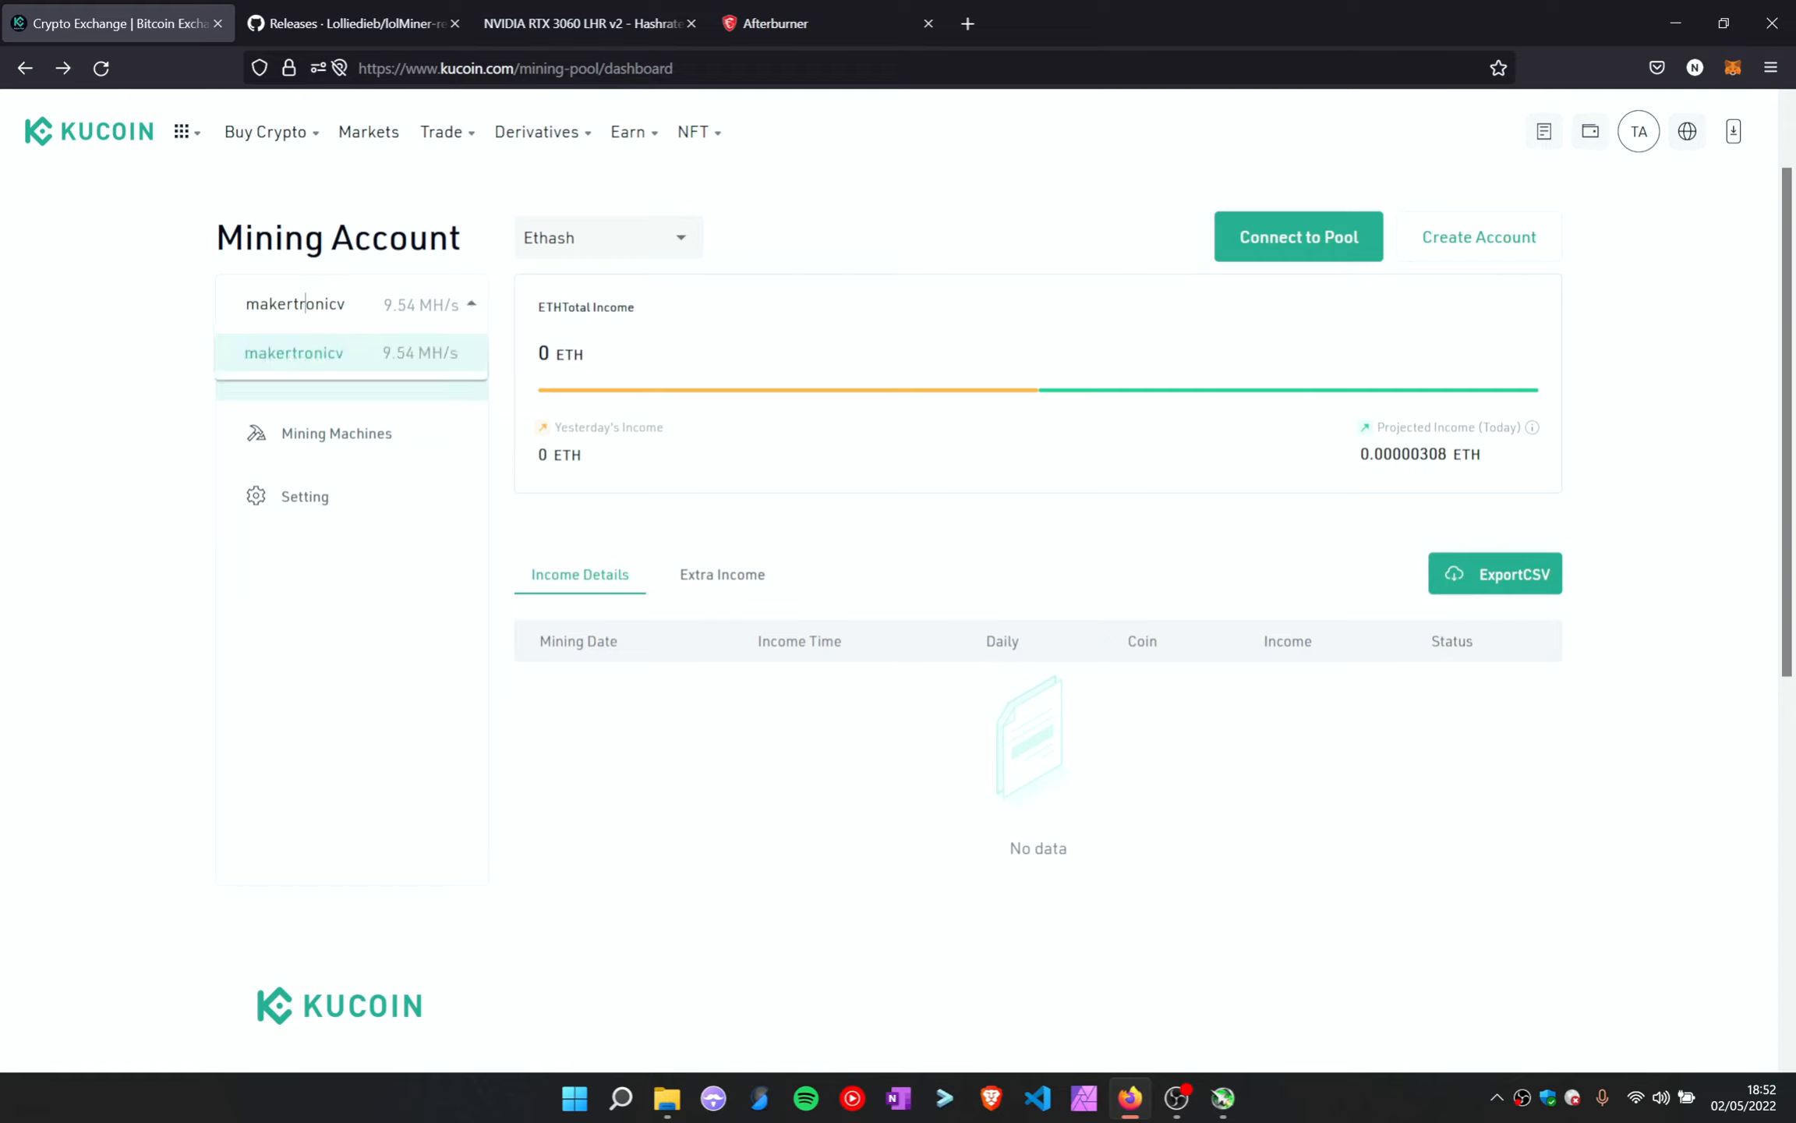
{"action": "double_click", "coordinate": [305, 303]}
{"action": "scroll", "coordinate": [1239, 391], "scroll_direction": "up", "scroll_amount": 2}
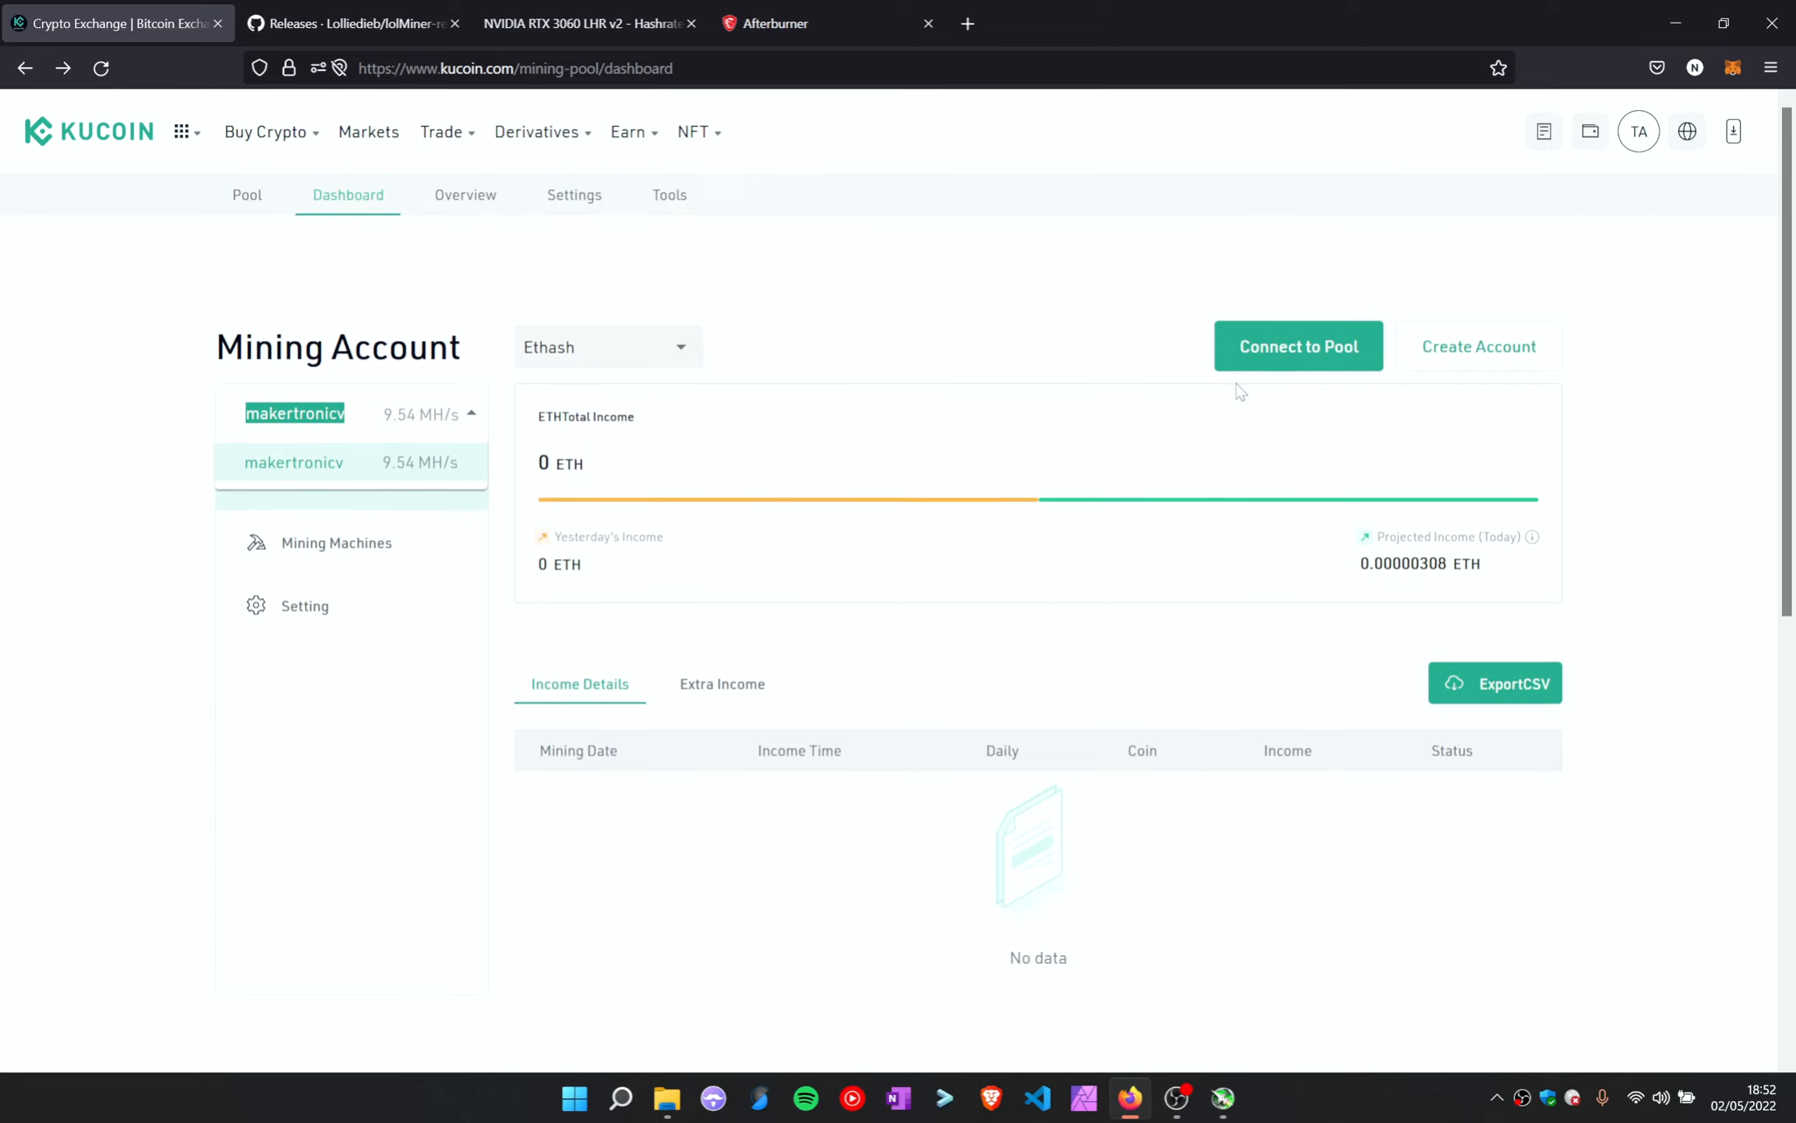
Estimate the daily ETH income for a valid hashrate of 32 MH/s with the mining pool's Income Calculator
{"action": "left_click", "coordinate": [244, 204]}
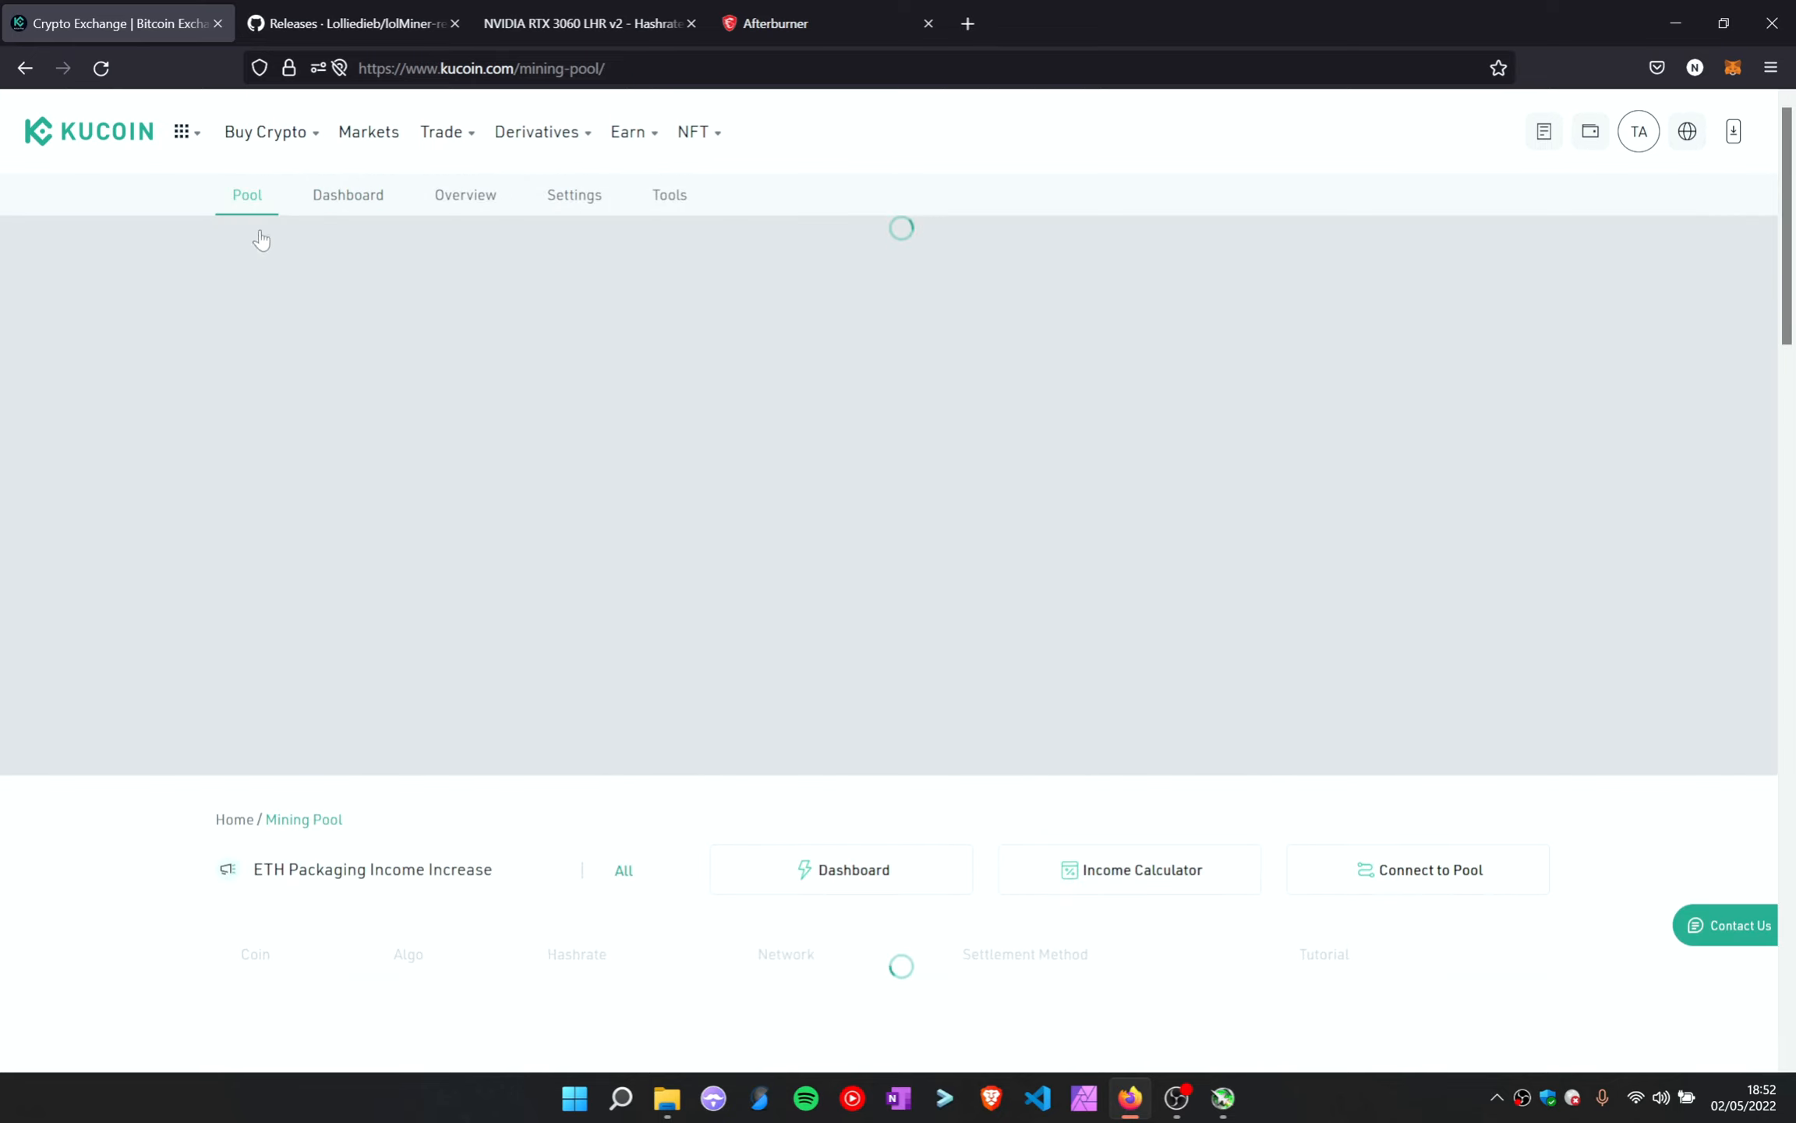
{"action": "scroll", "coordinate": [849, 620], "scroll_direction": "down", "scroll_amount": 5}
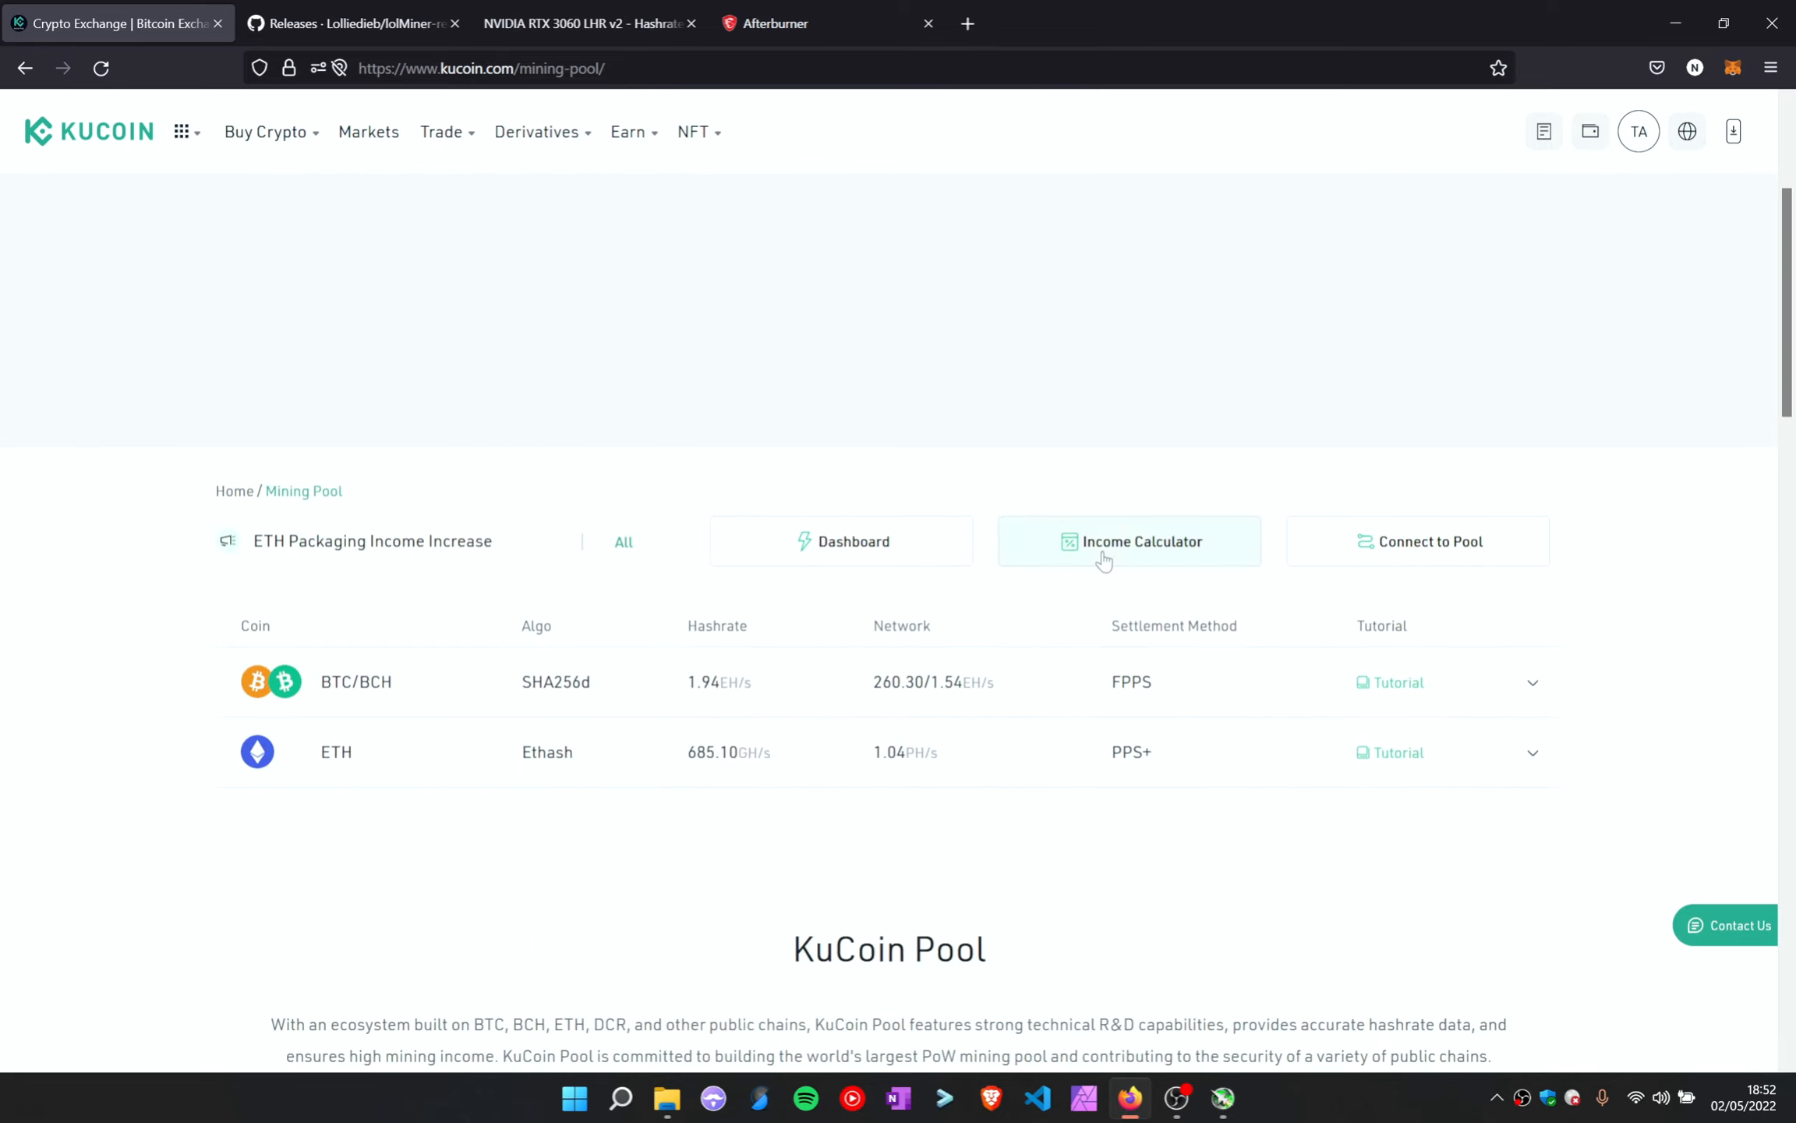
{"action": "left_click", "coordinate": [1103, 559]}
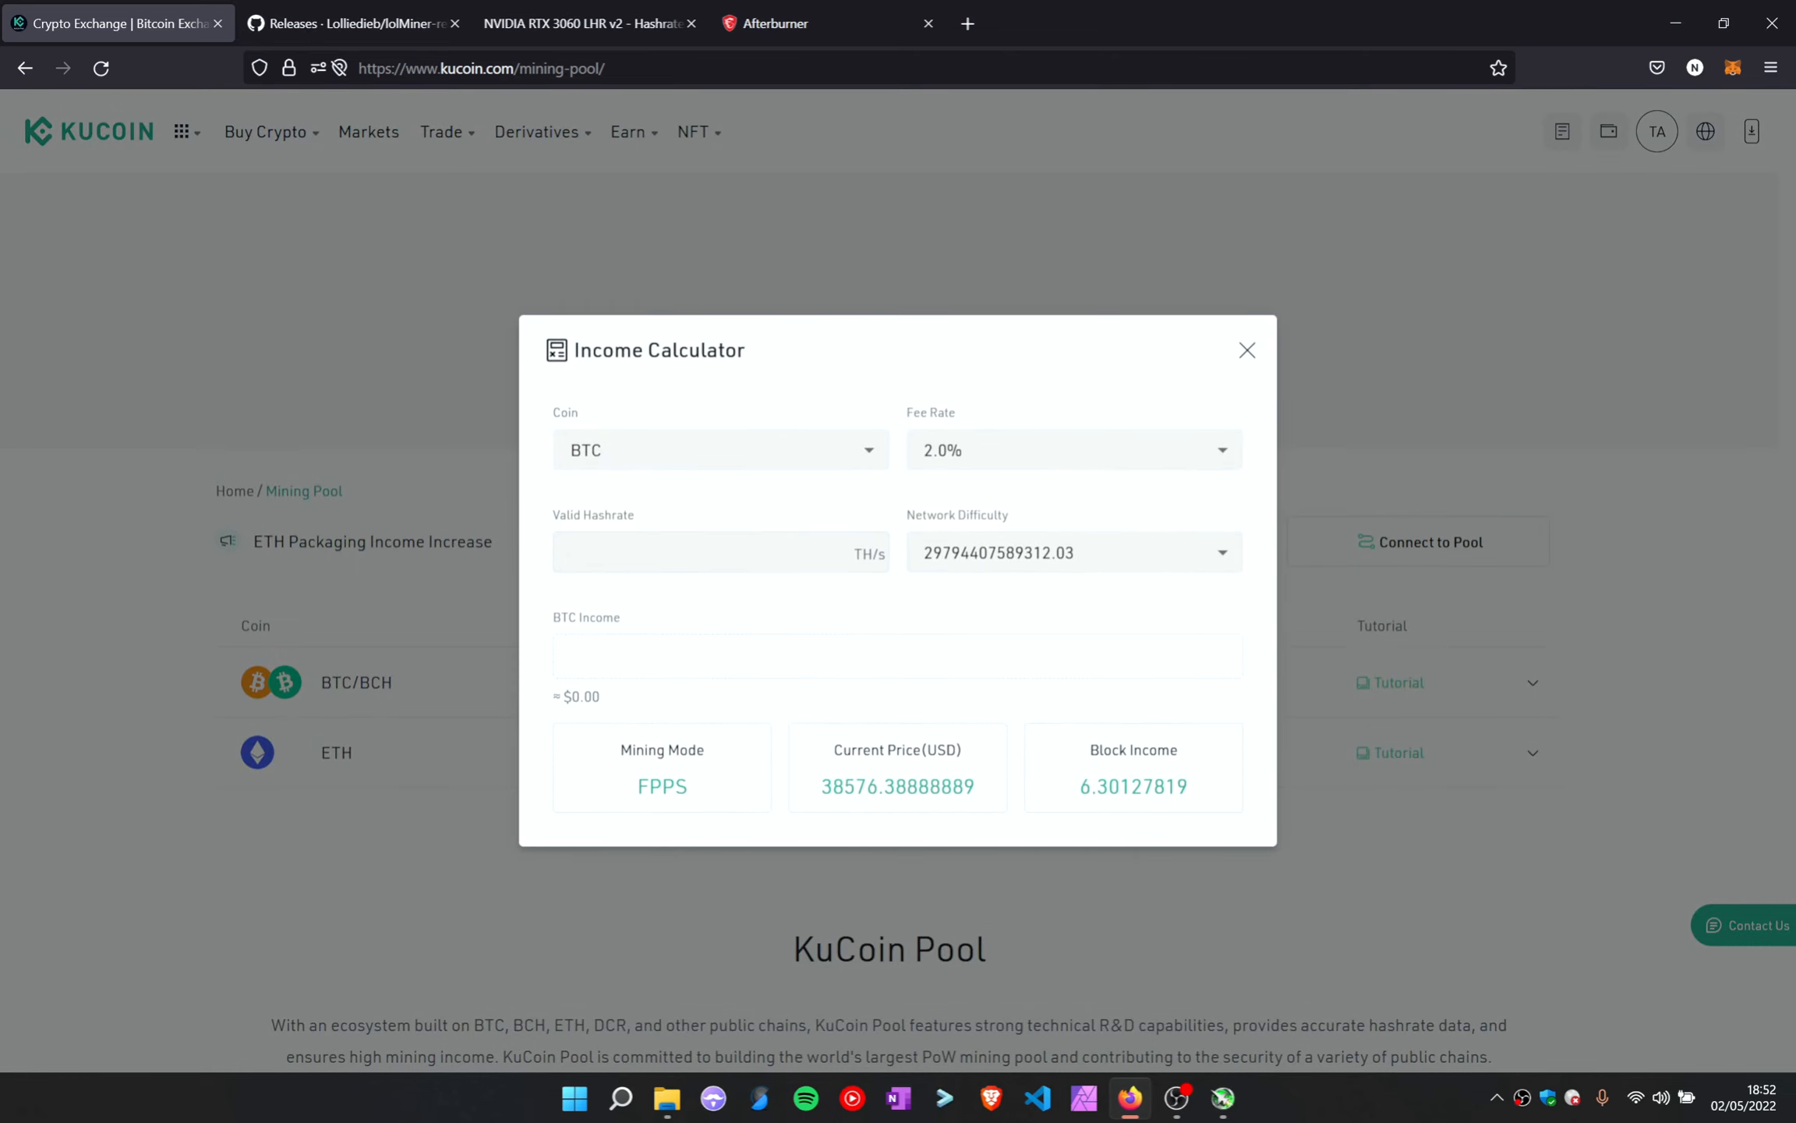
{"action": "left_click", "coordinate": [780, 460]}
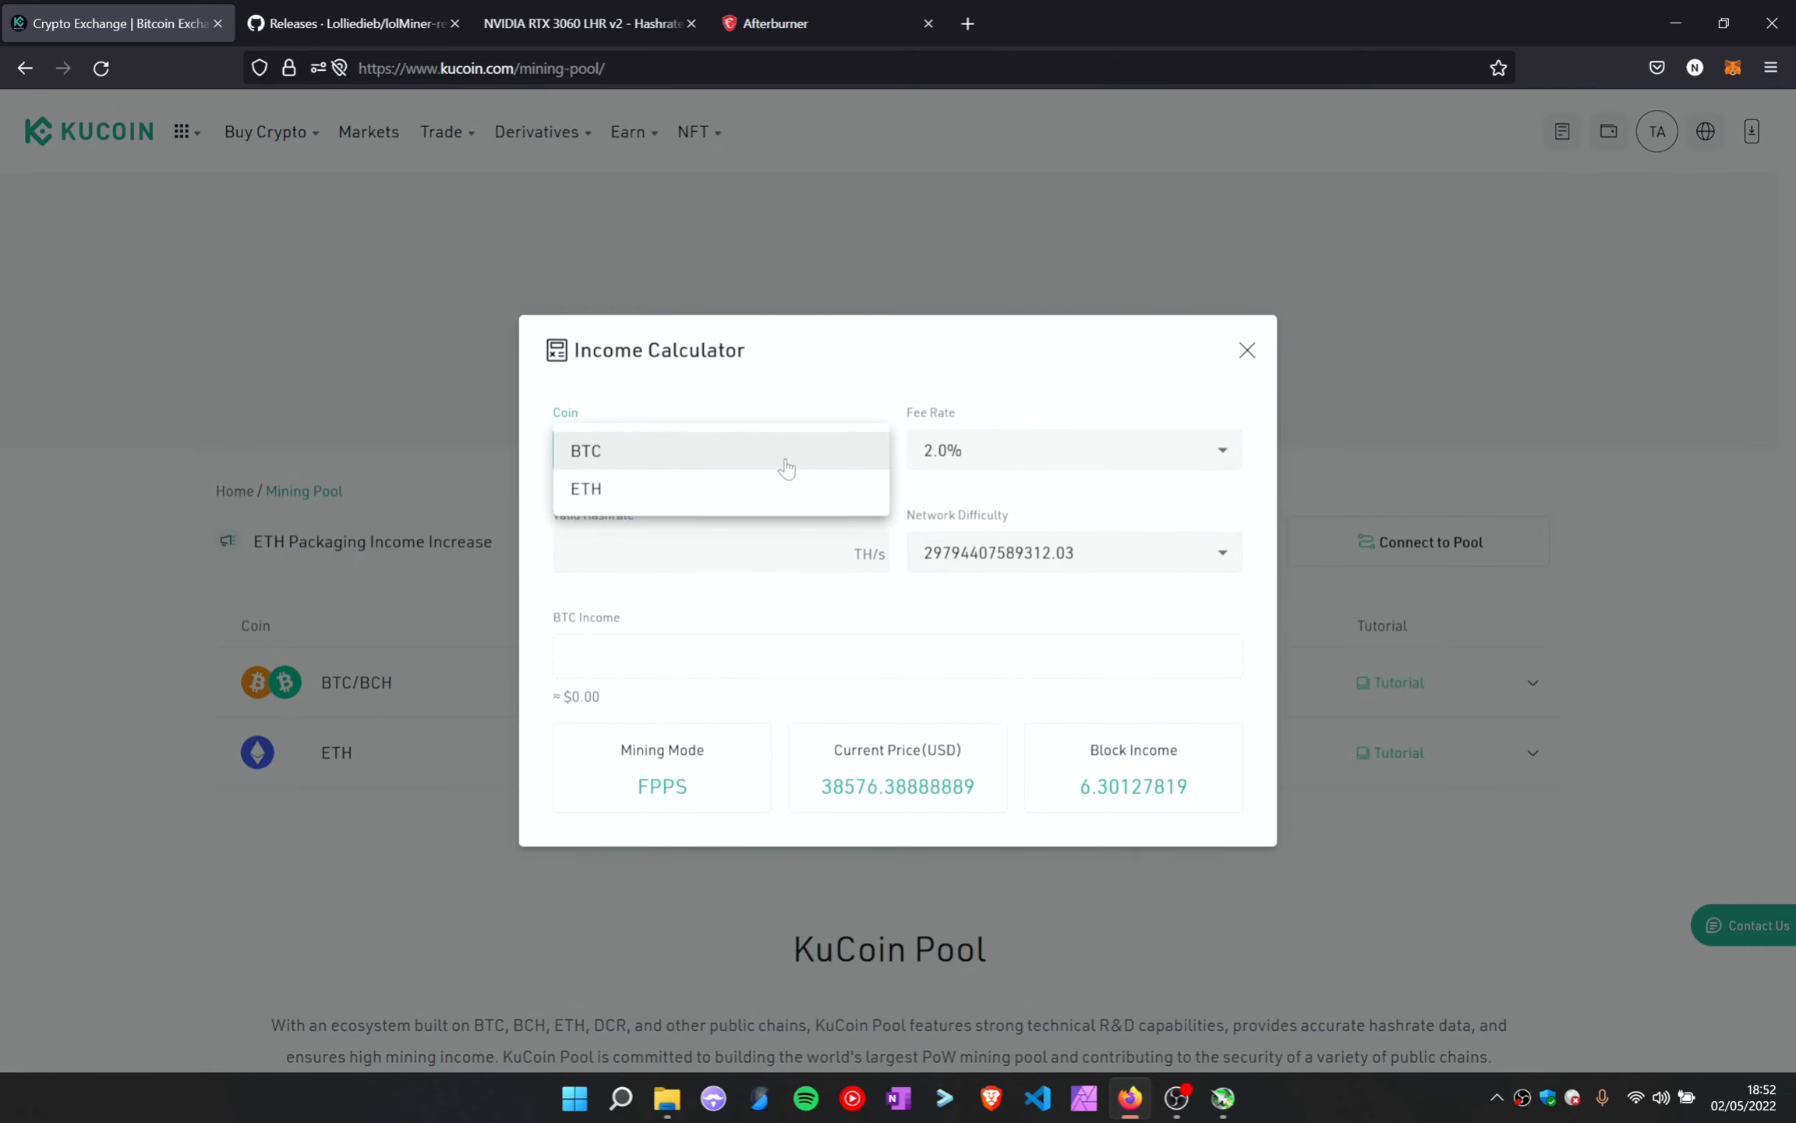
{"action": "left_click", "coordinate": [724, 490]}
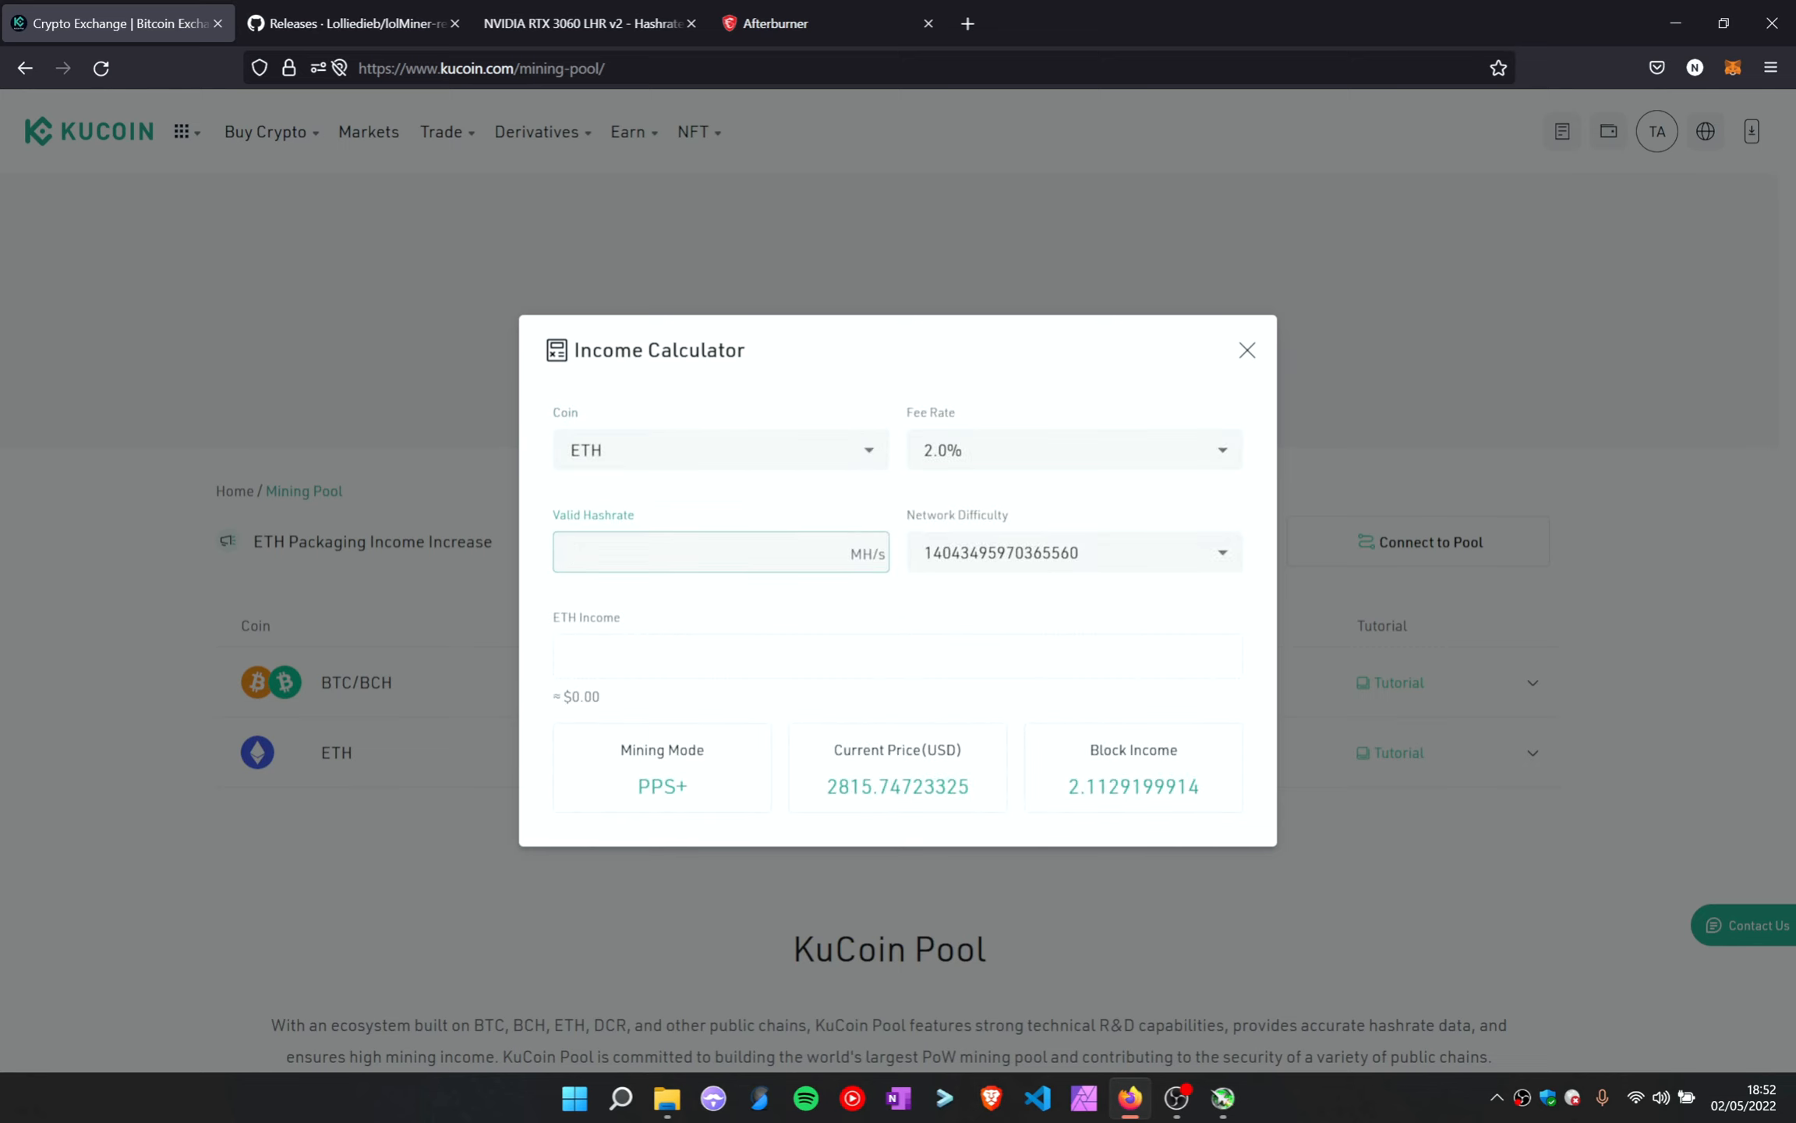
{"action": "type", "text": "32"}
{"action": "left_click_drag", "start_coordinate": [626, 699], "coordinate": [571, 697]}
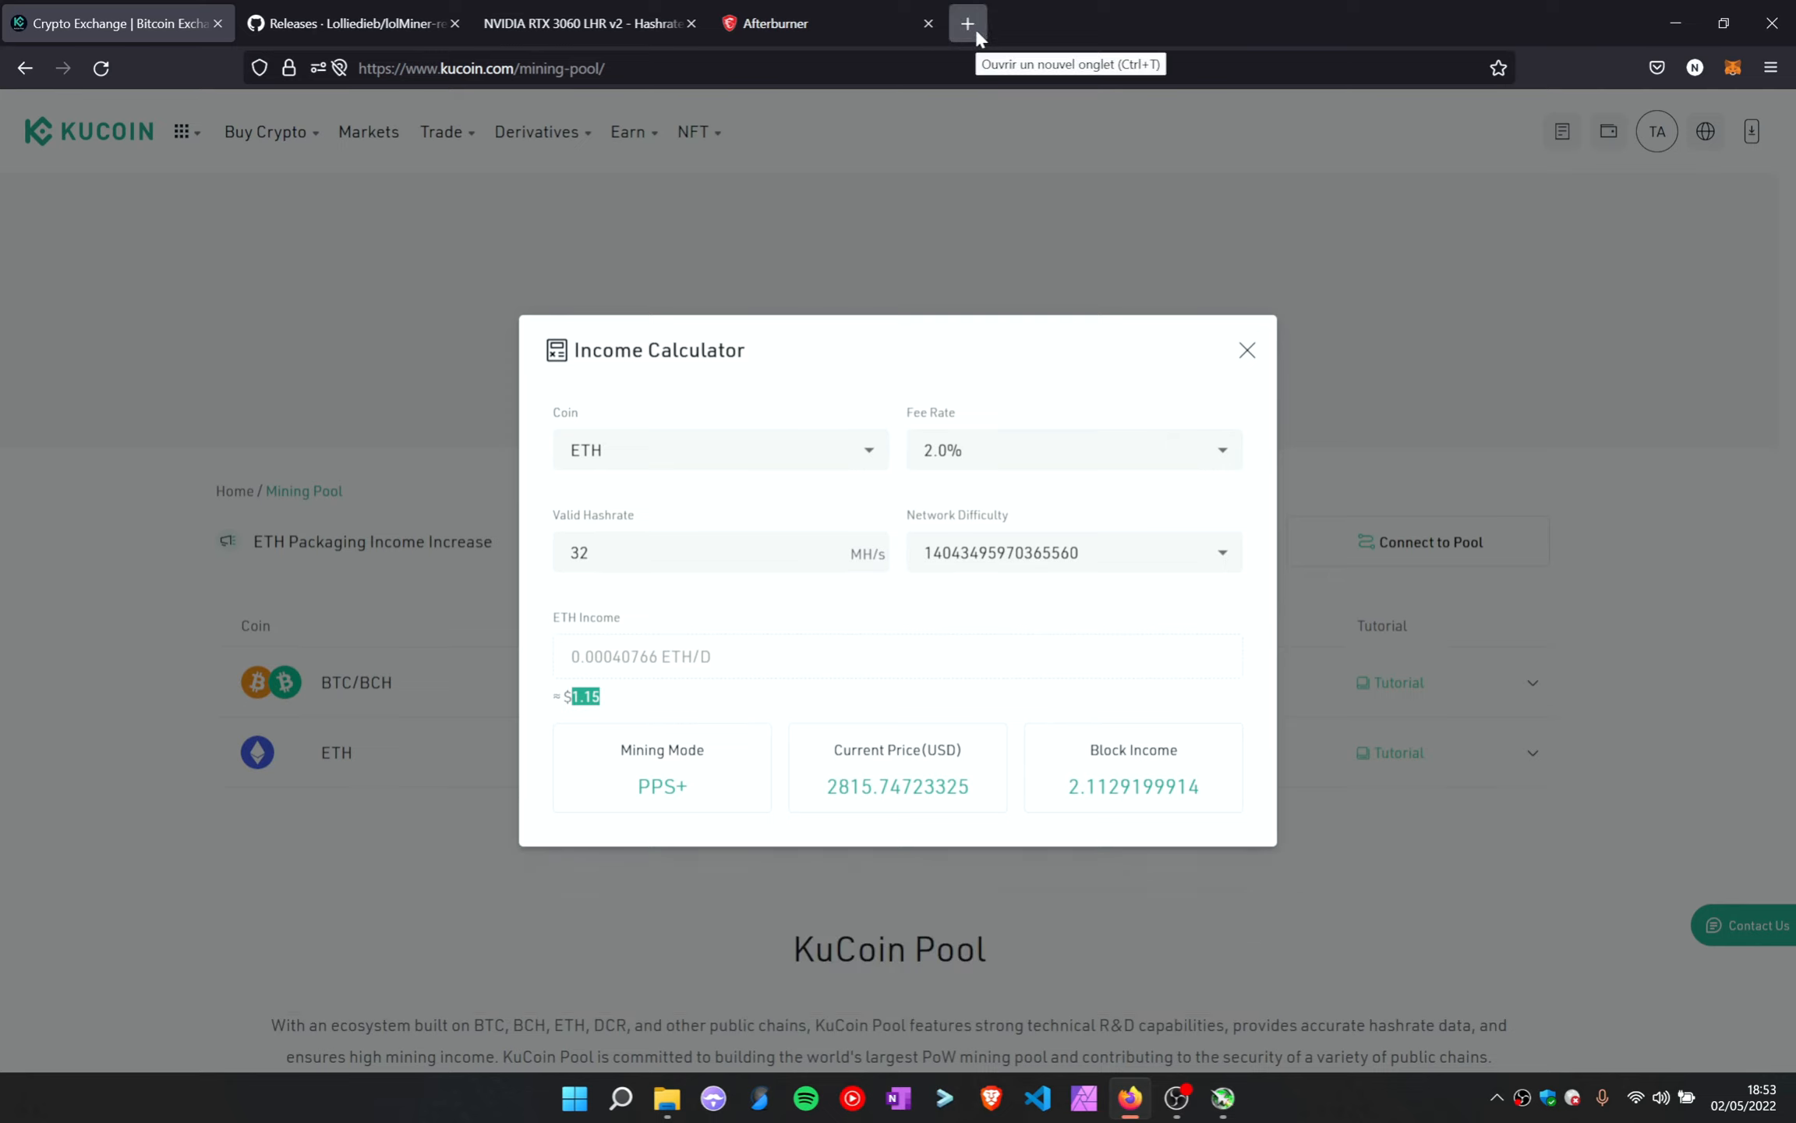
Search the web for "$ to euro" in a new browser tab and check the dollar-to-euro conversion
{"action": "left_click", "coordinate": [970, 25]}
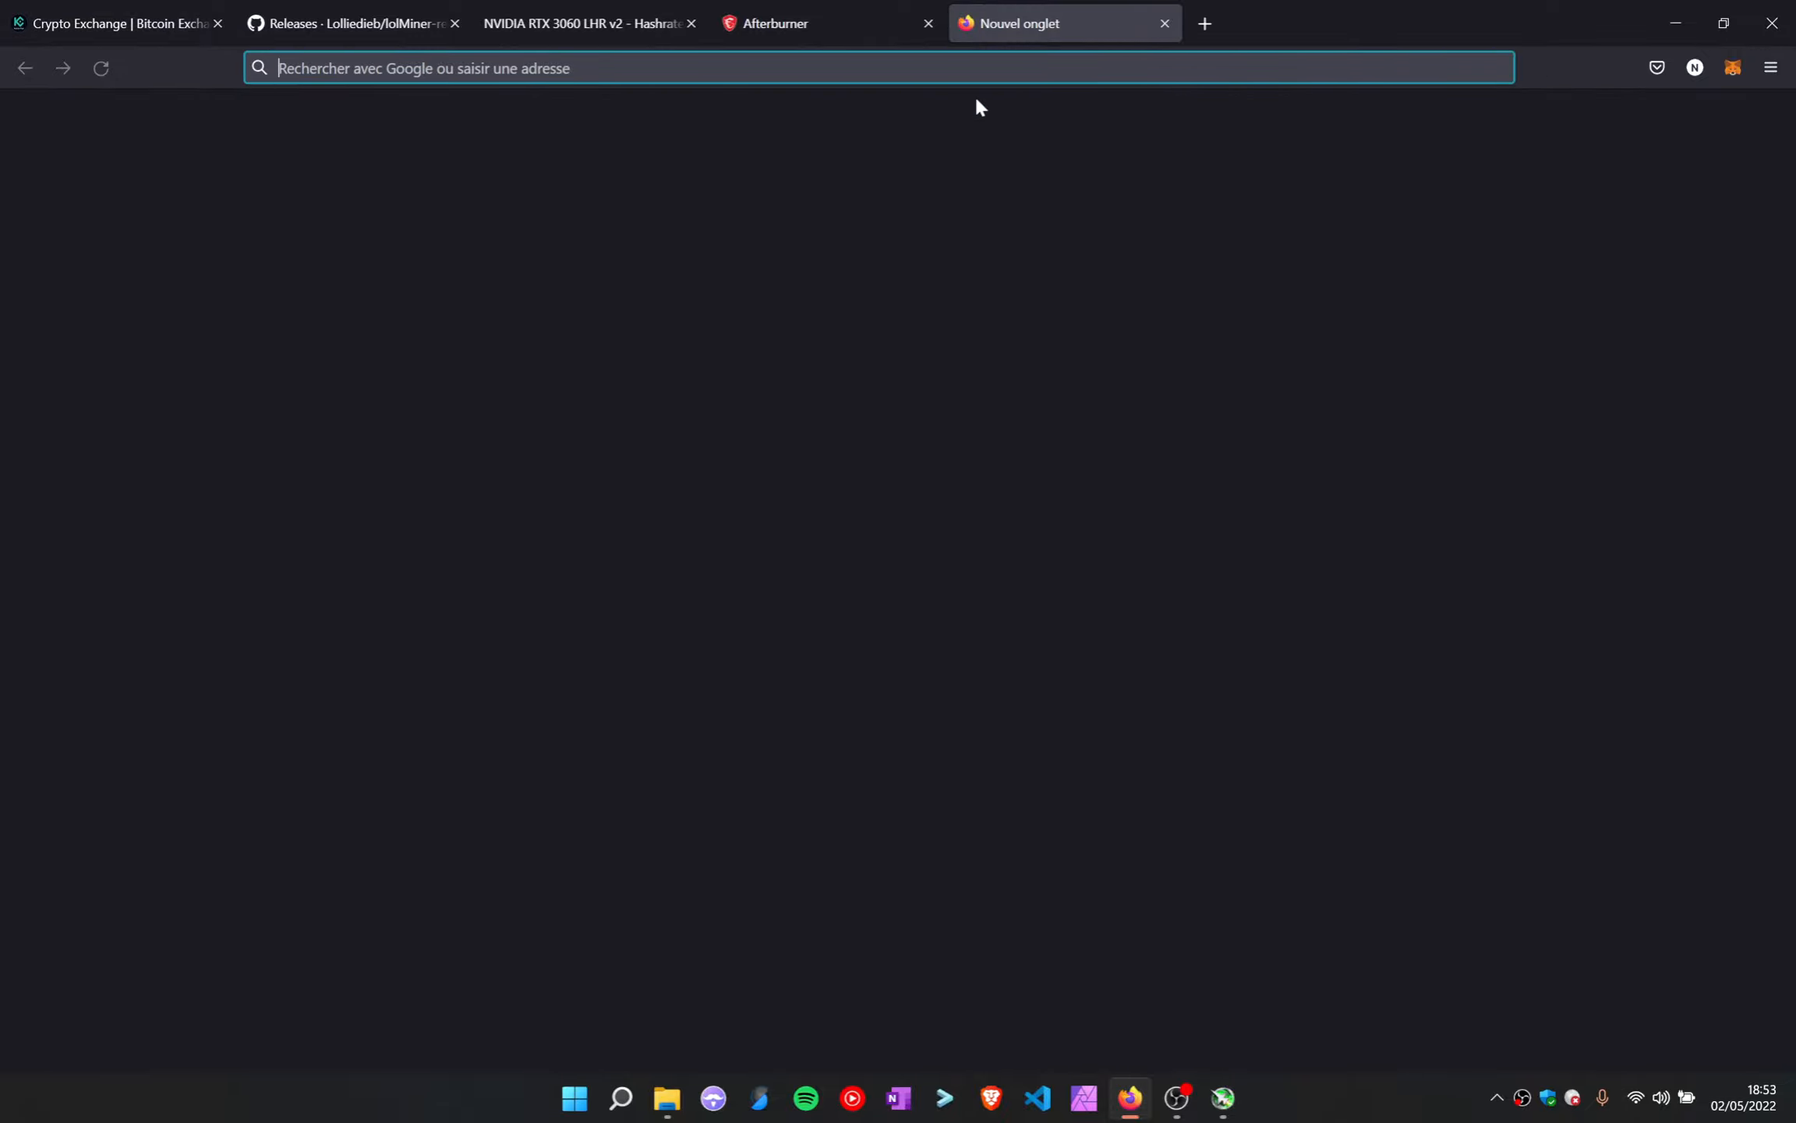
{"action": "type", "text": "$"}
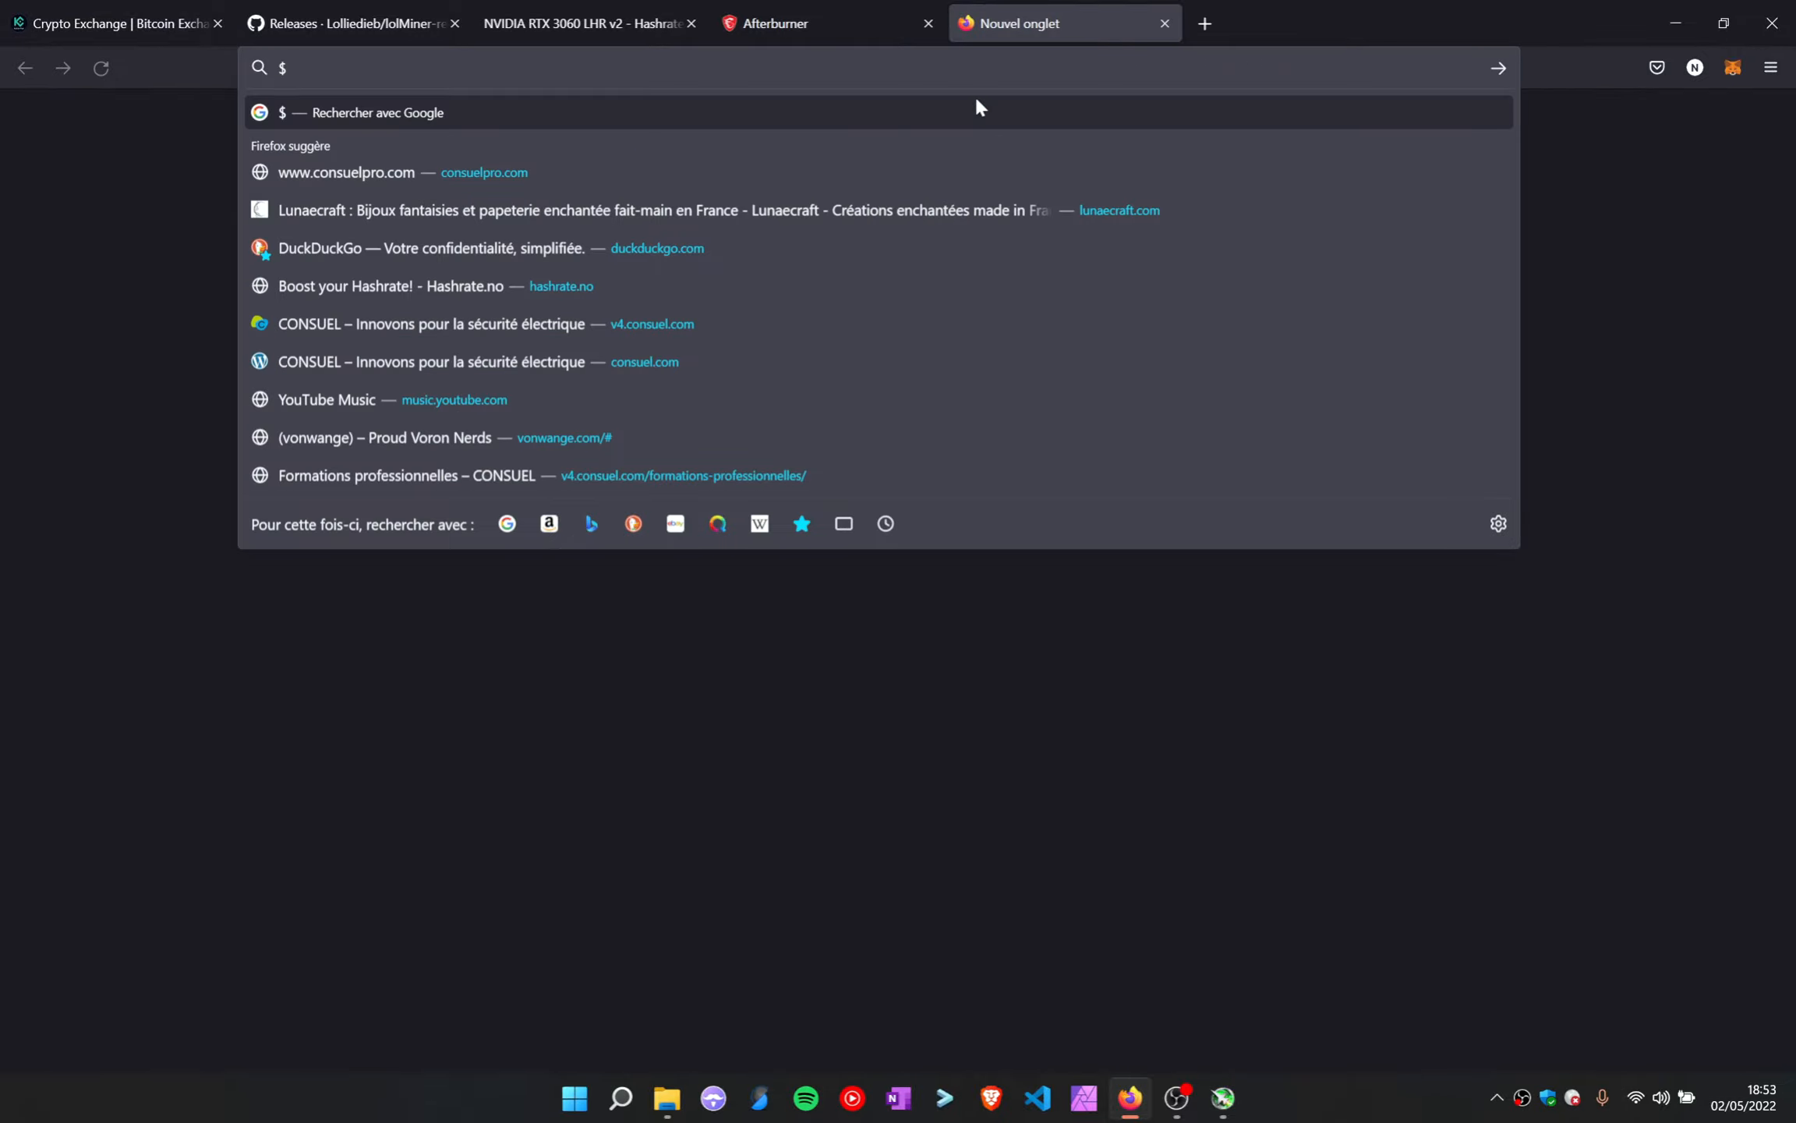
{"action": "type", "text": " to euro"}
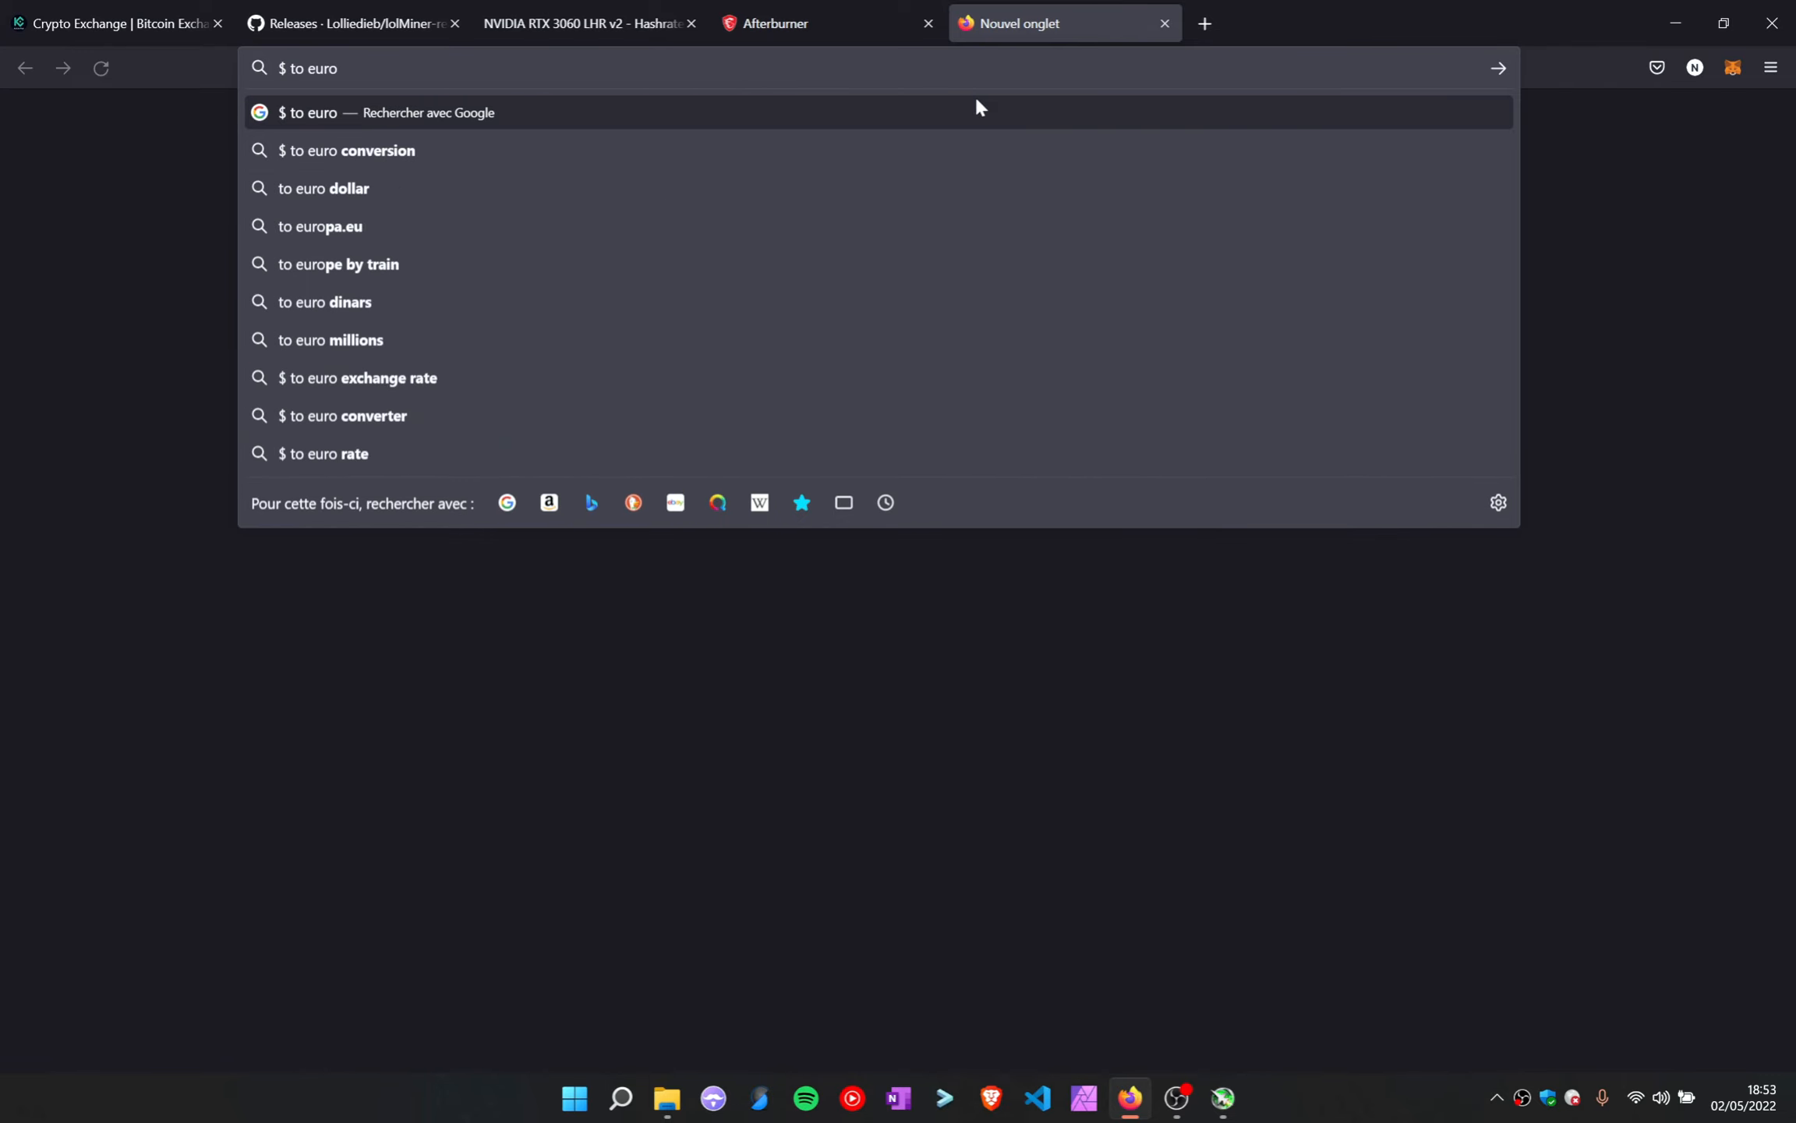
{"action": "key", "text": "Return"}
{"action": "left_click", "coordinate": [1228, 945]}
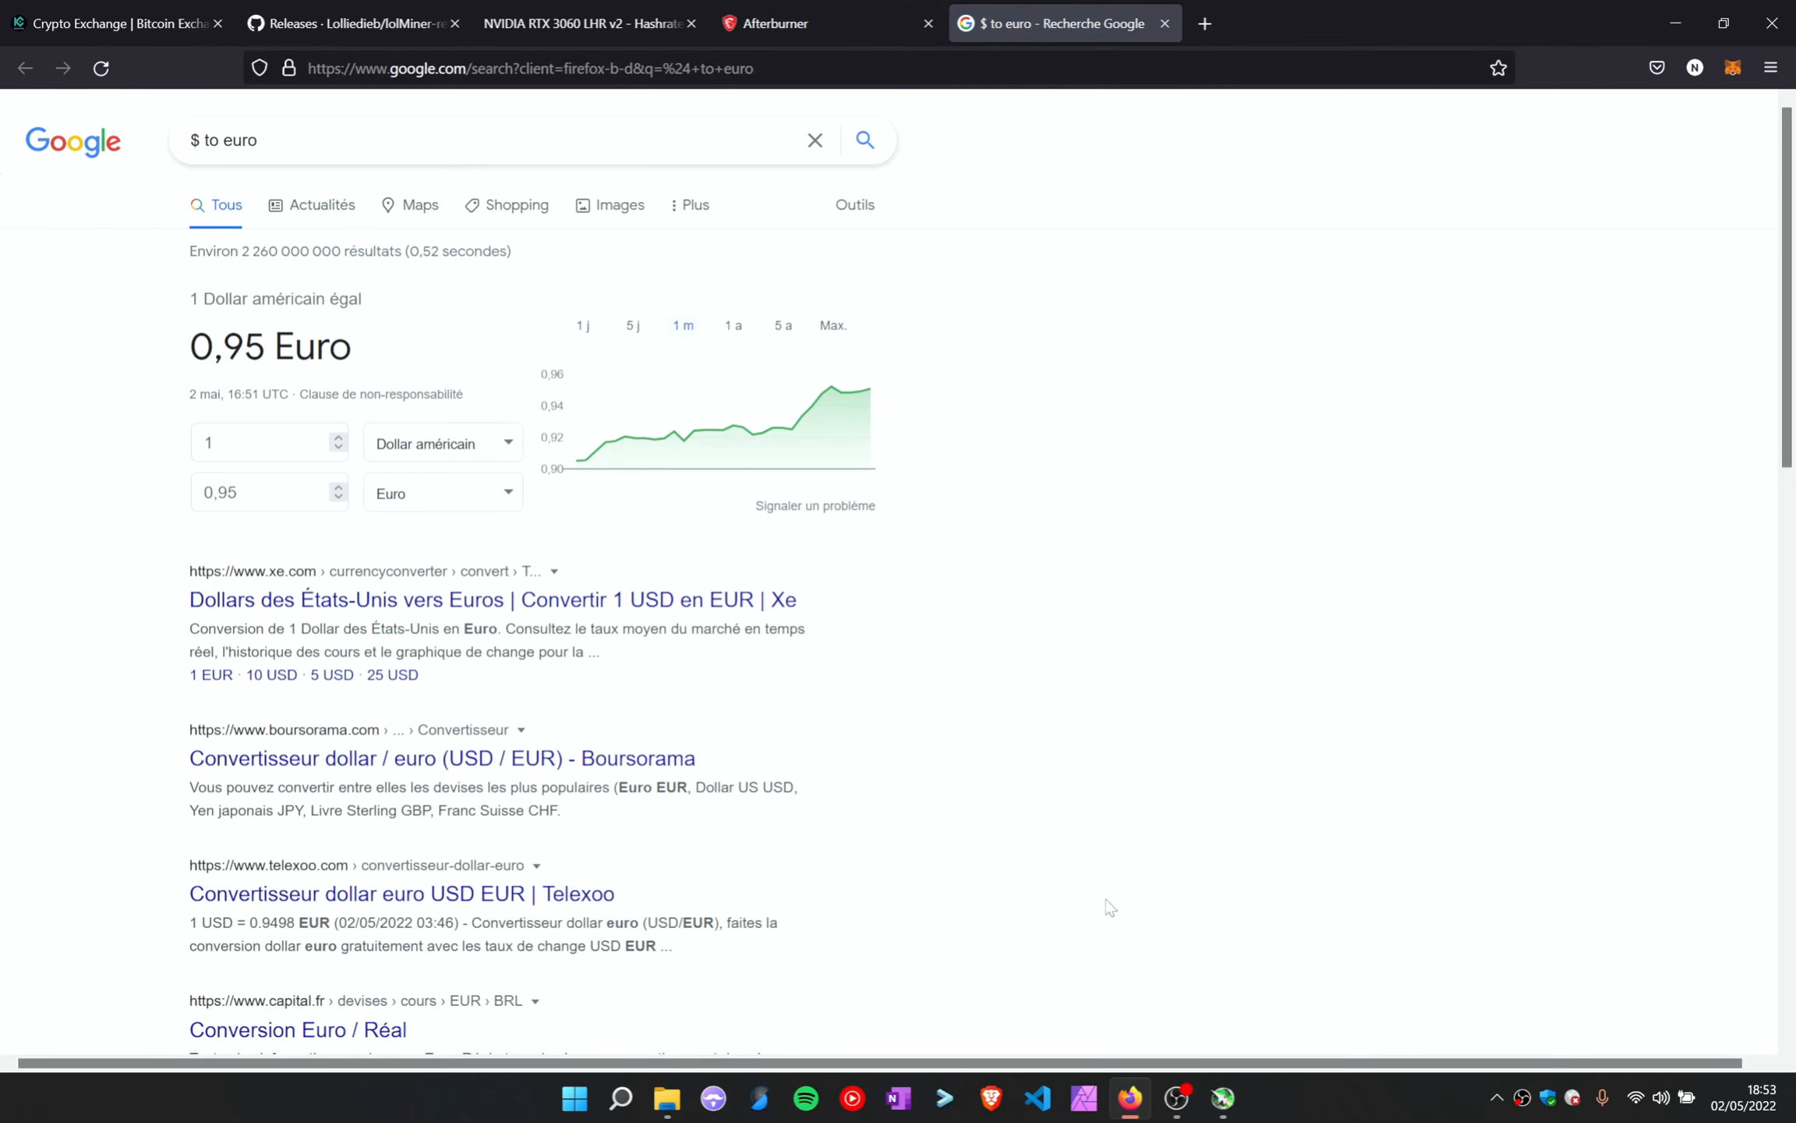
{"action": "left_click", "coordinate": [217, 443]}
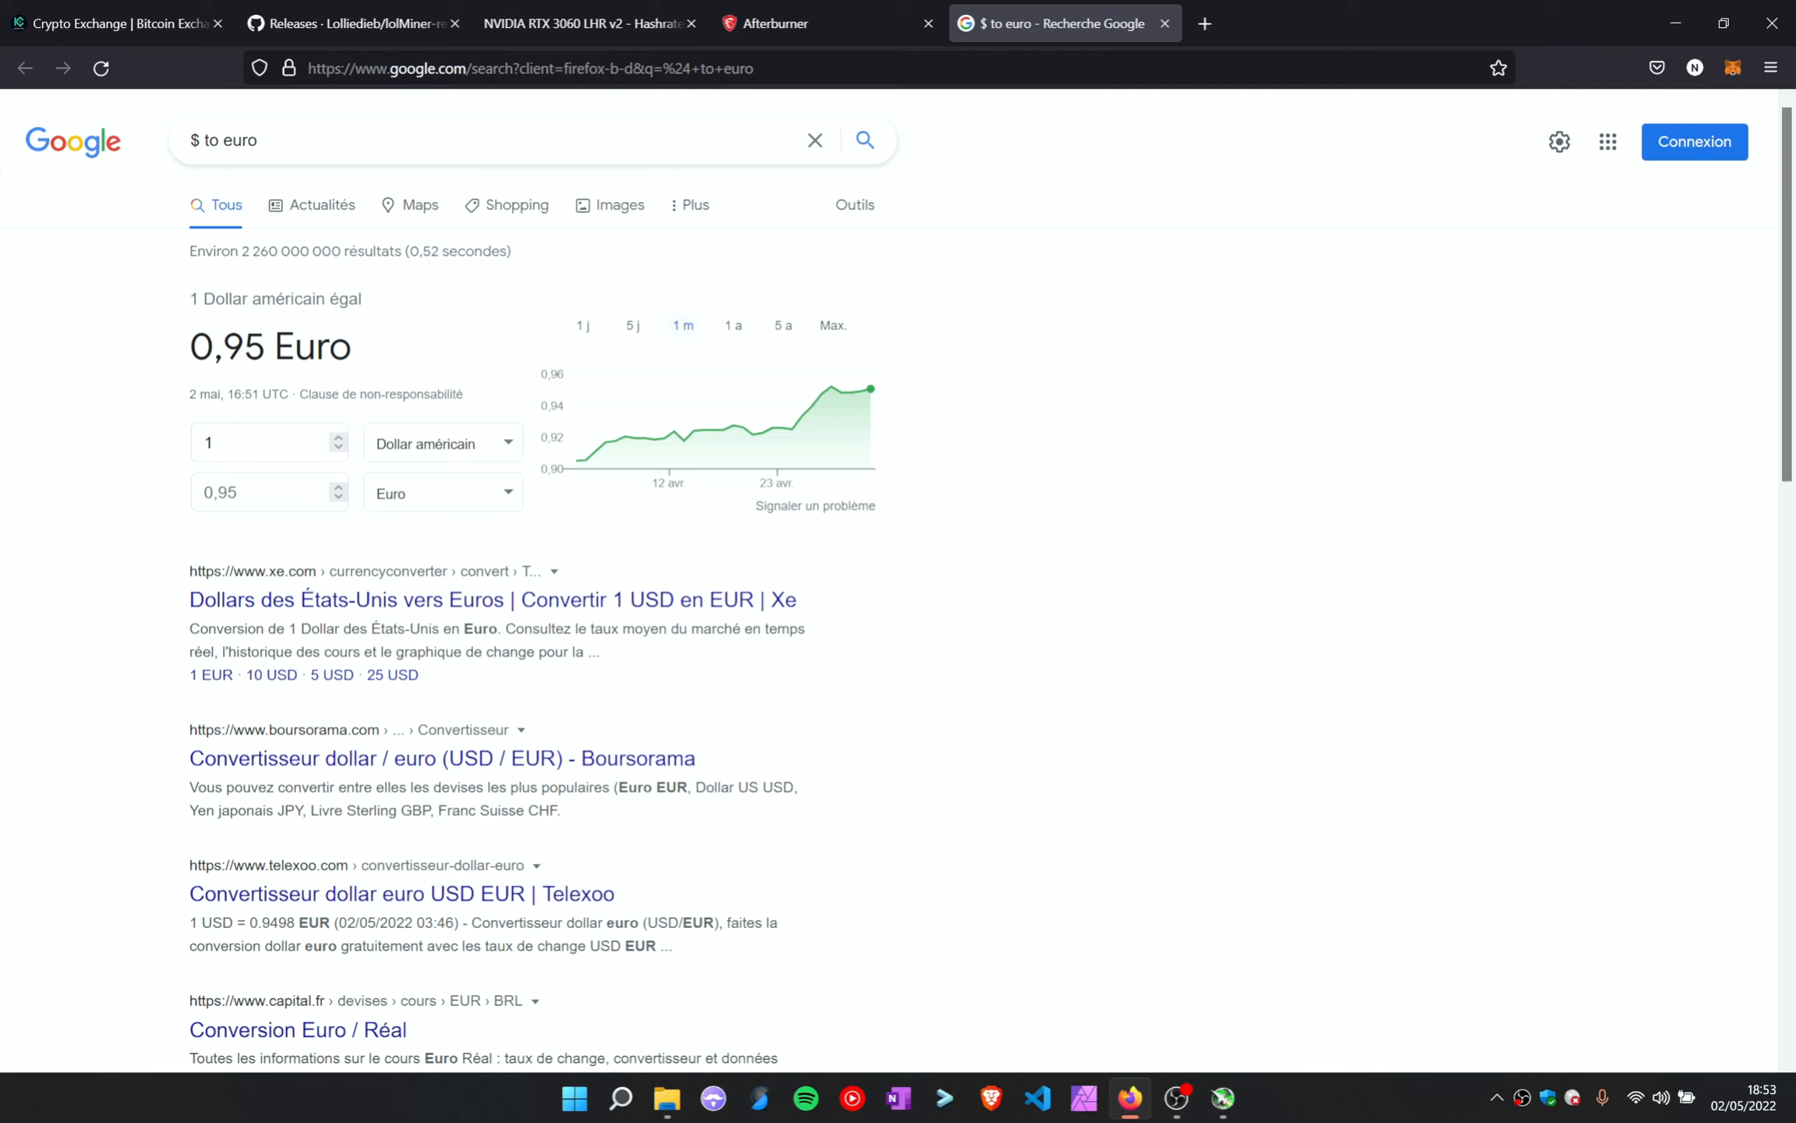
{"action": "left_click", "coordinate": [239, 492]}
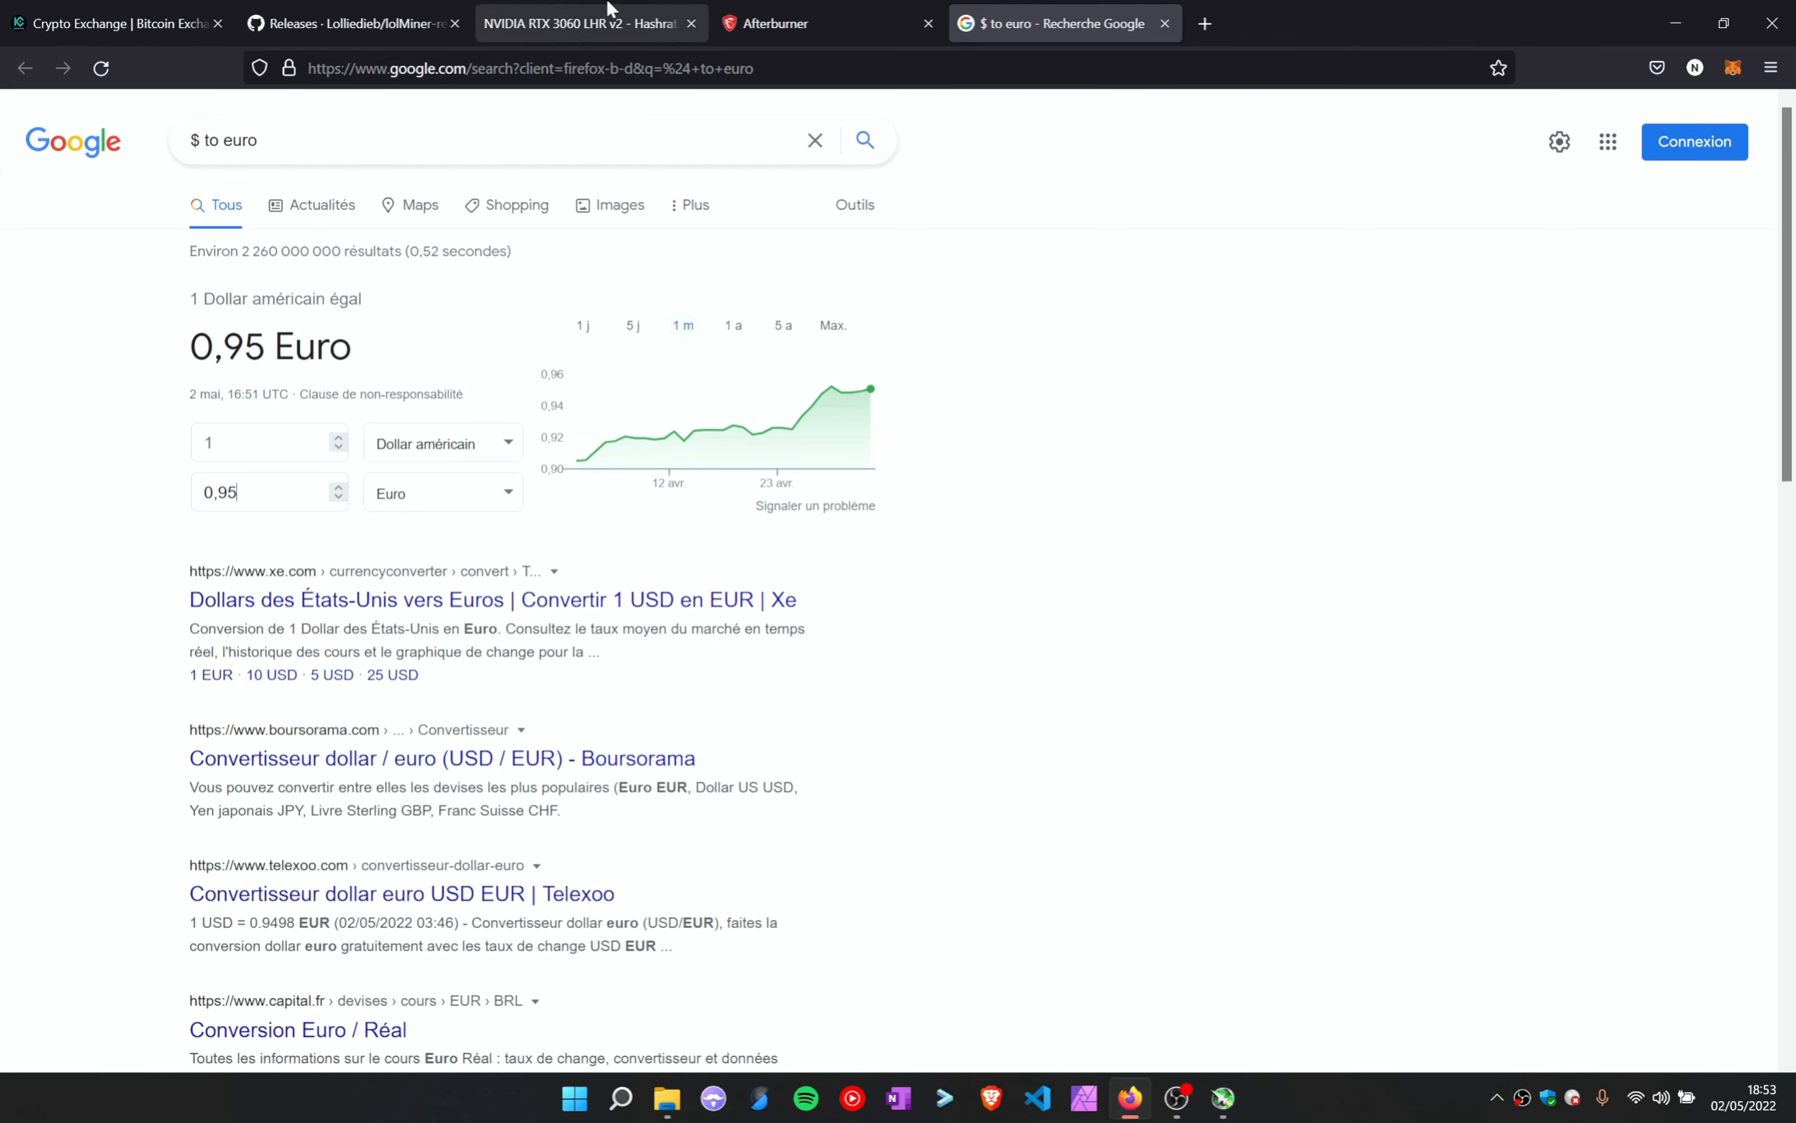
Return to the KuCoin mining pool page and close the Income Calculator
{"action": "left_click", "coordinate": [340, 25]}
{"action": "left_click", "coordinate": [184, 31]}
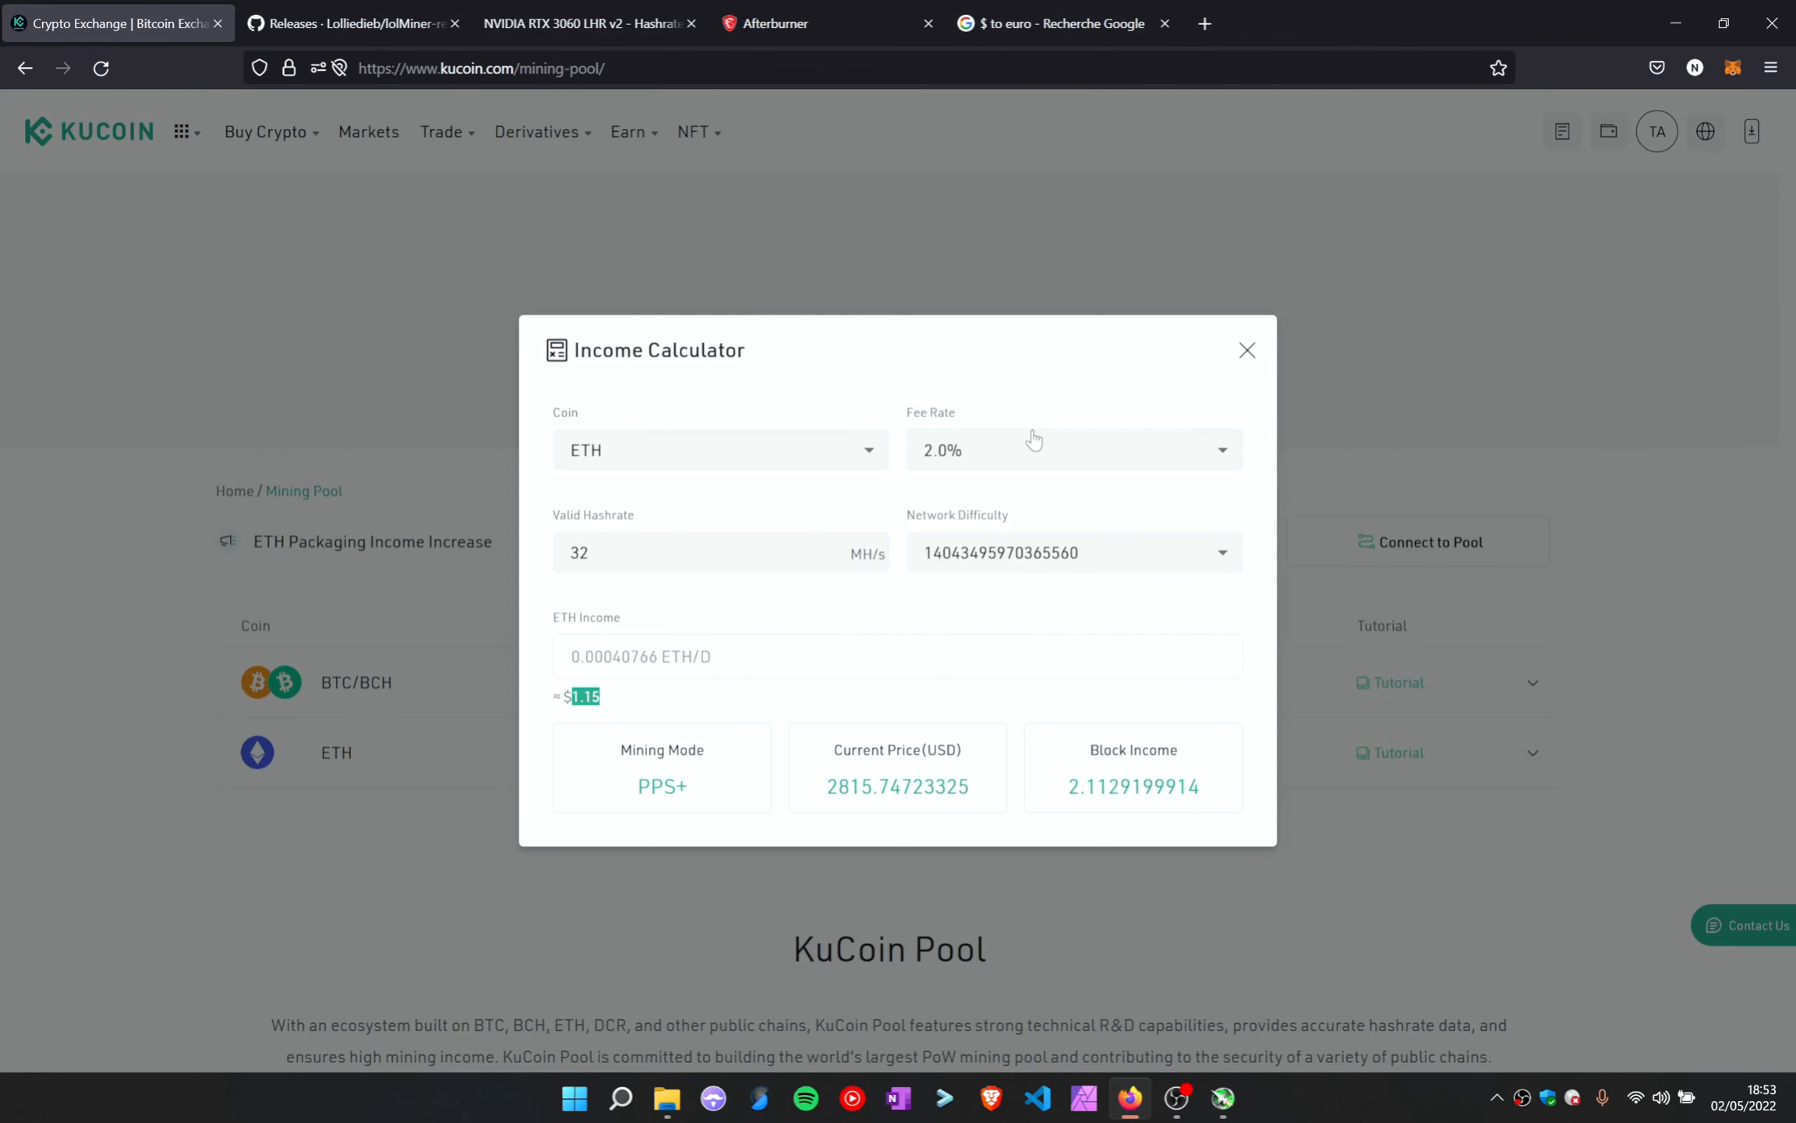
{"action": "left_click", "coordinate": [1248, 350]}
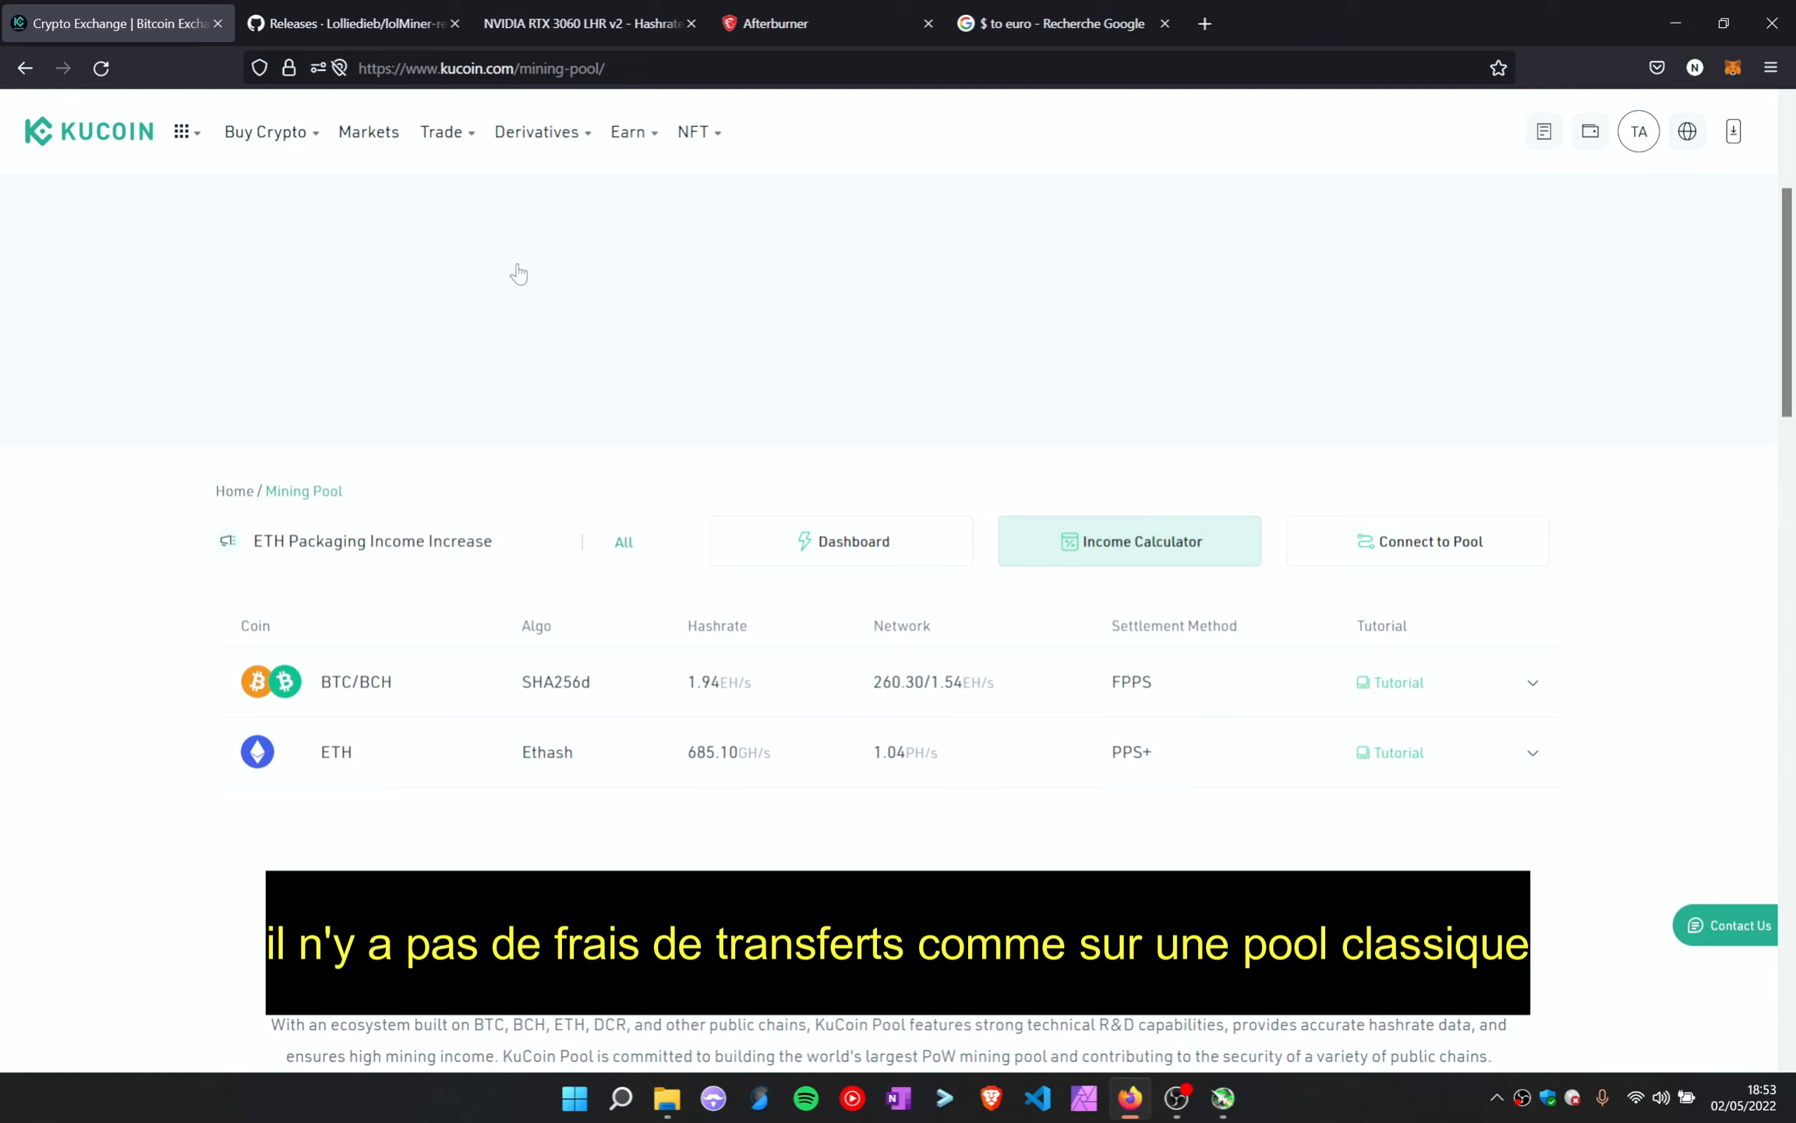
Open ETH/USDT trading from the KuCoin markets list and set the spot order form to market orders (Marché)
{"action": "left_click", "coordinate": [370, 134]}
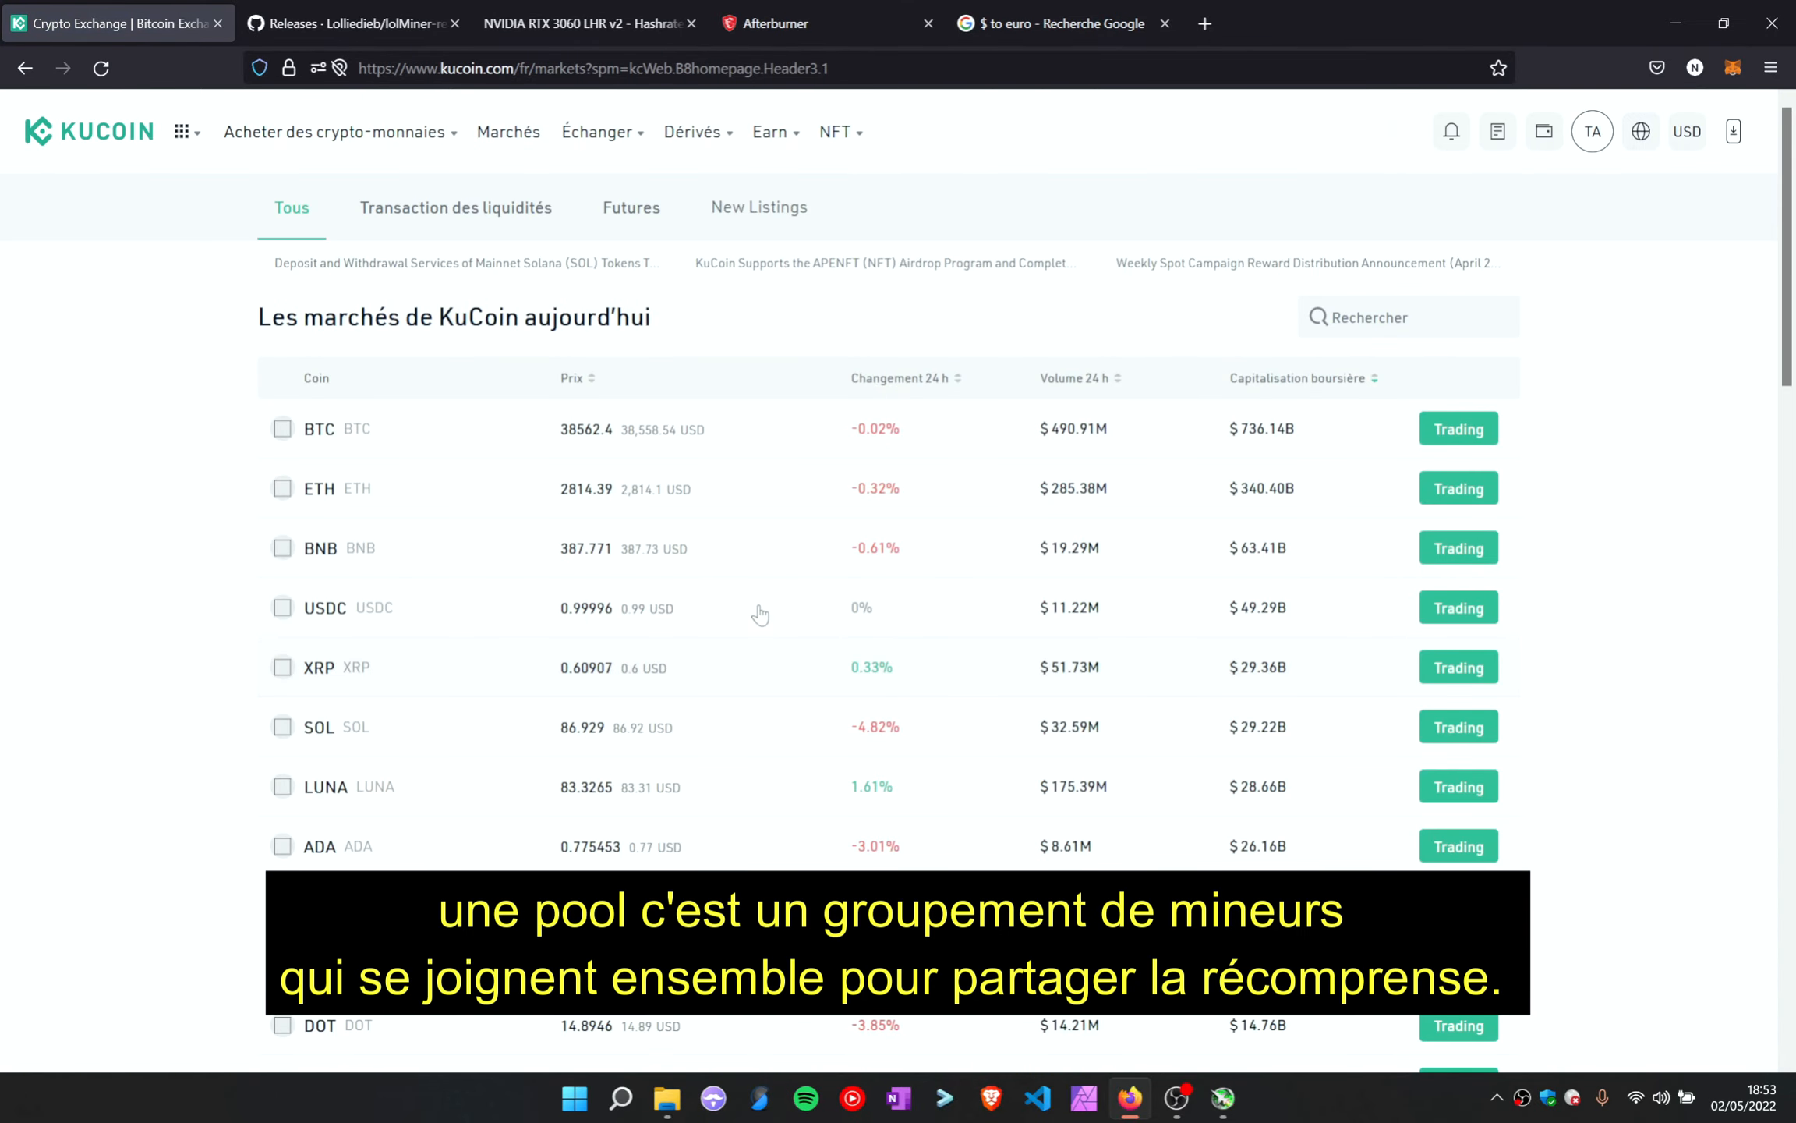
{"action": "left_click", "coordinate": [1454, 499]}
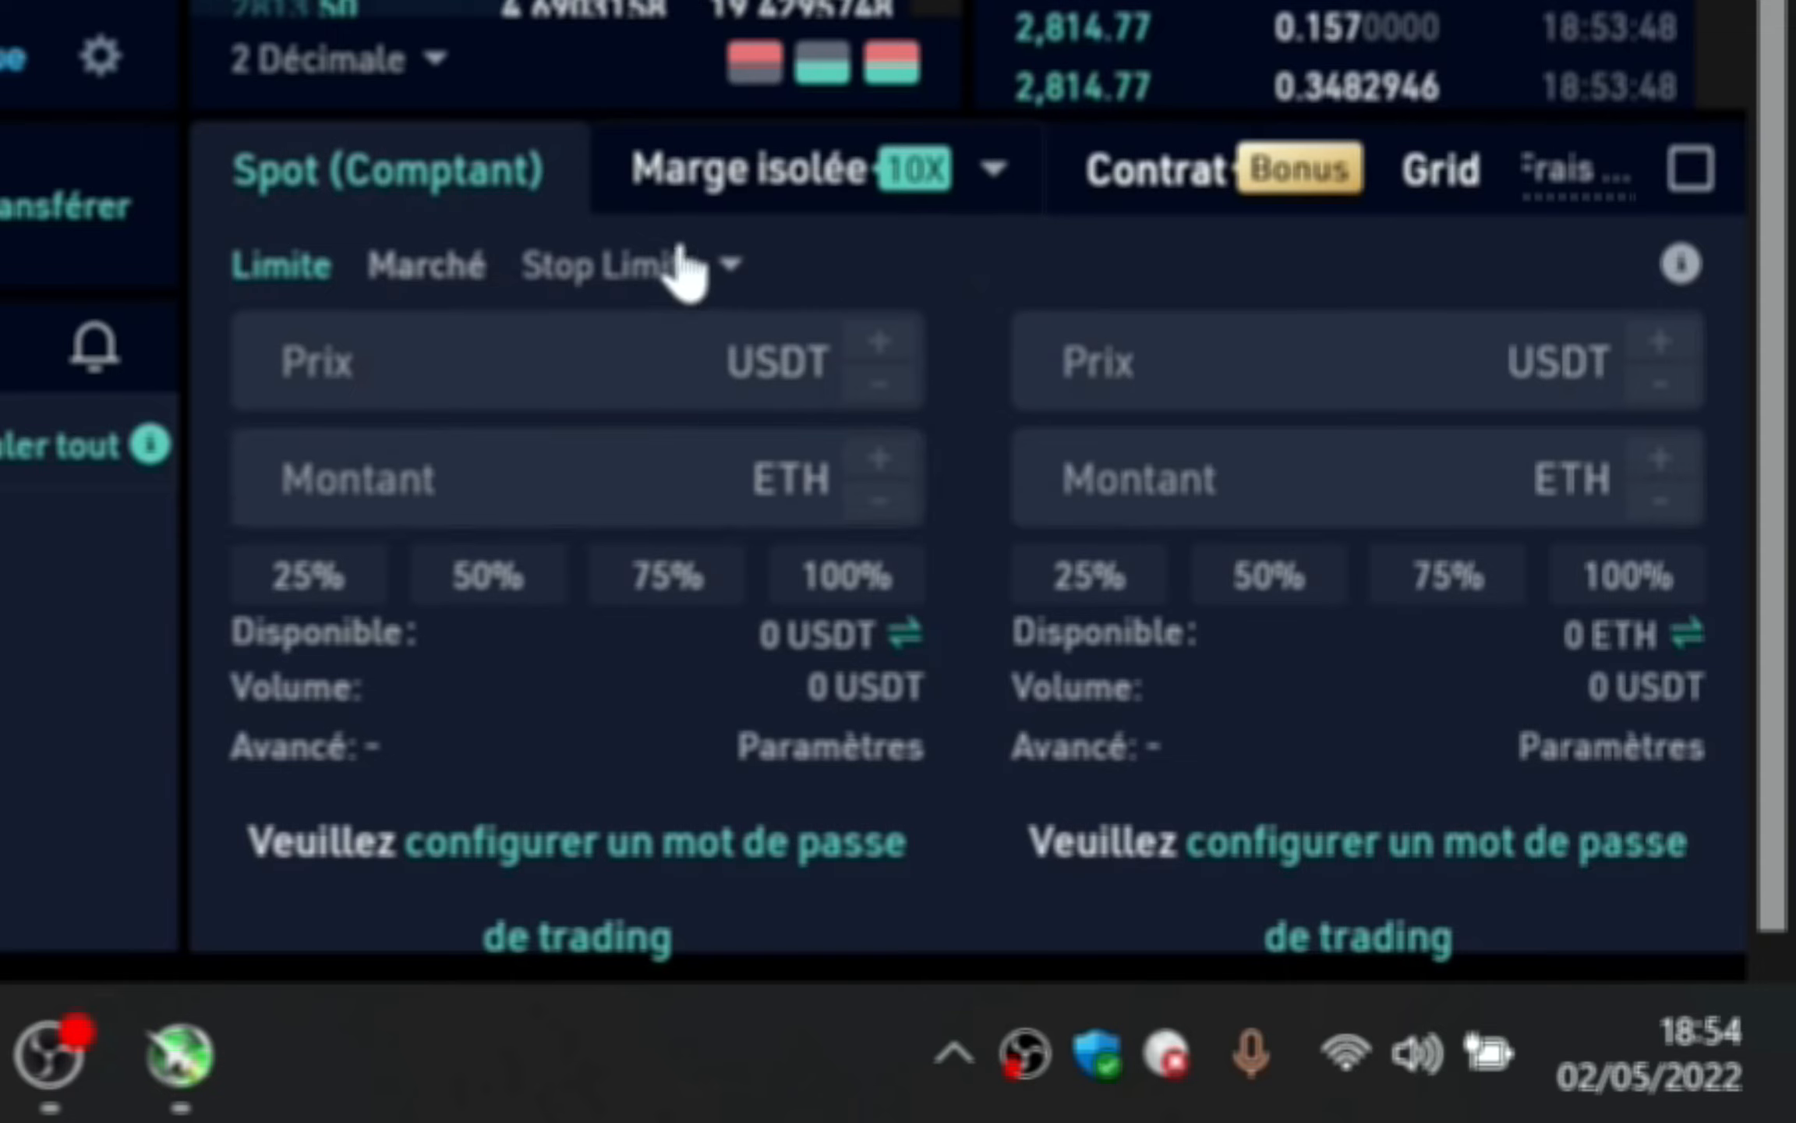
{"action": "left_click", "coordinate": [394, 274]}
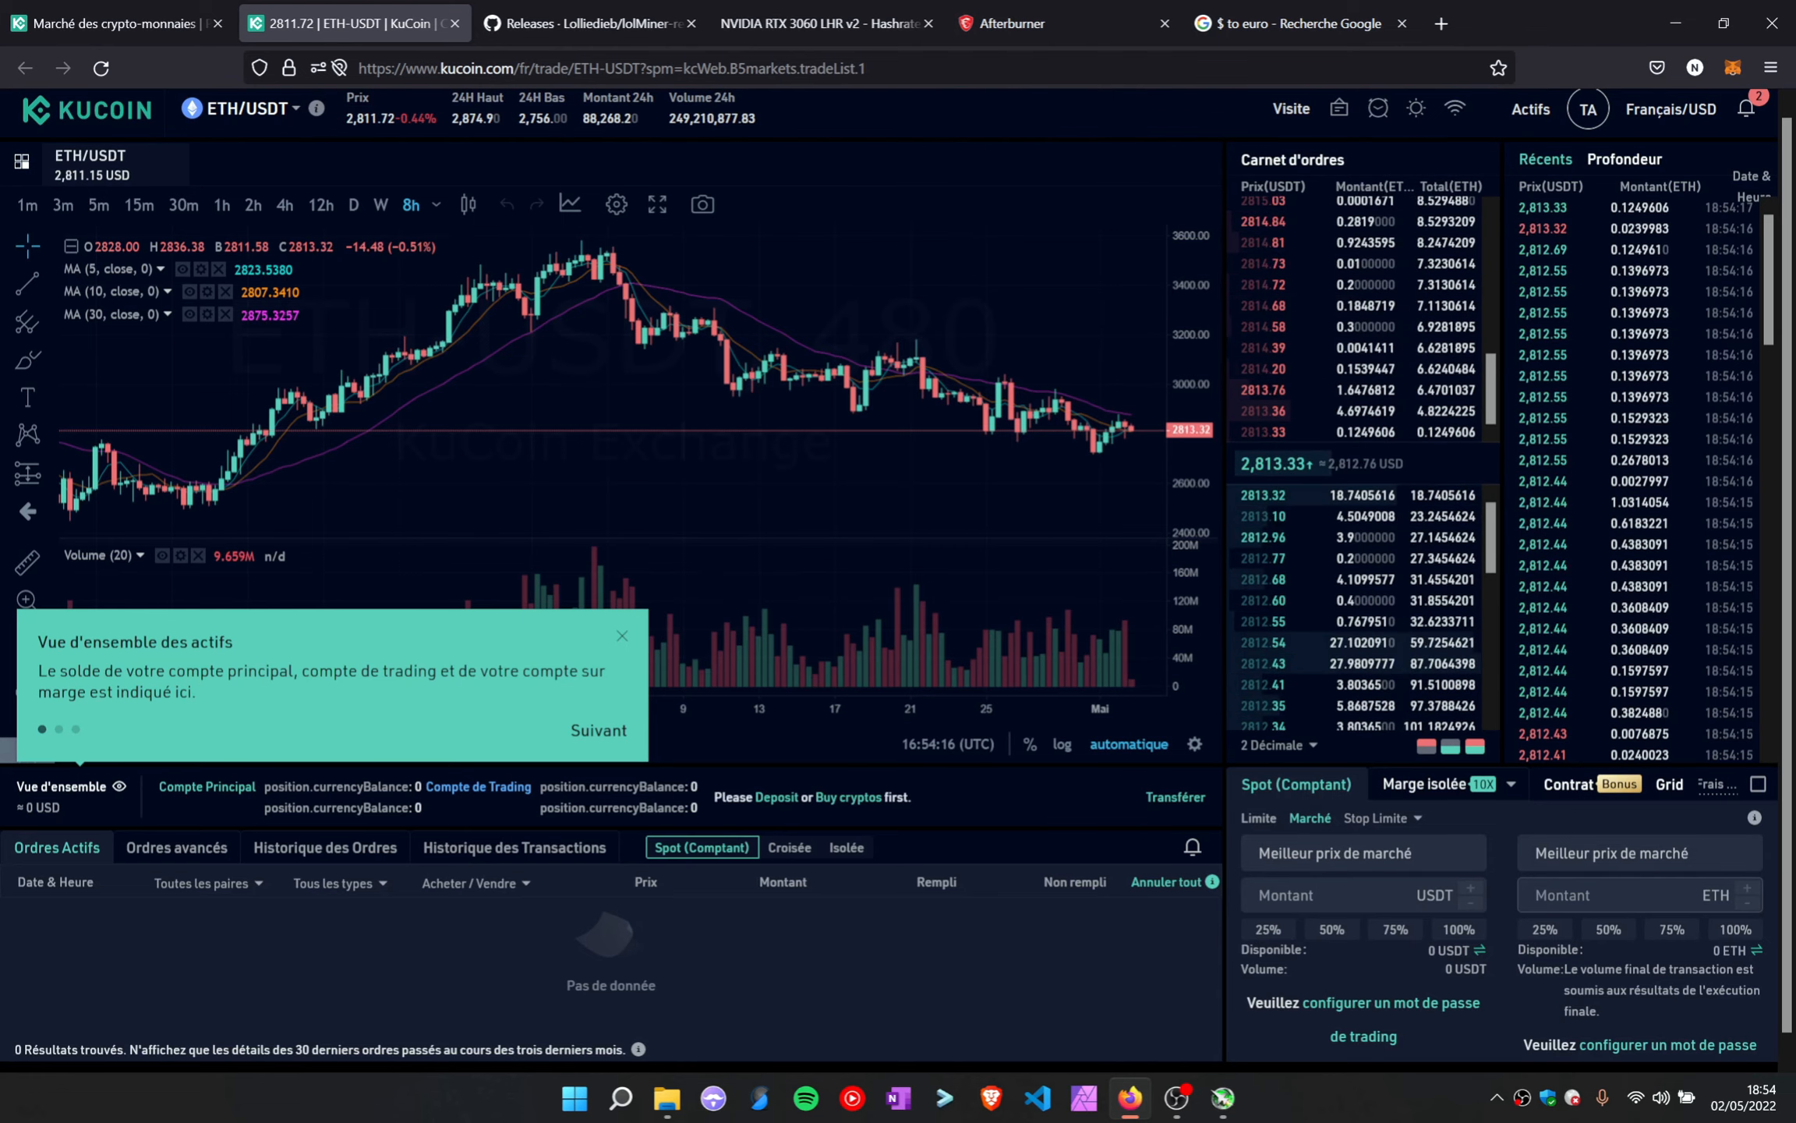
{"action": "scroll", "coordinate": [1711, 923], "scroll_direction": "down", "scroll_amount": 1}
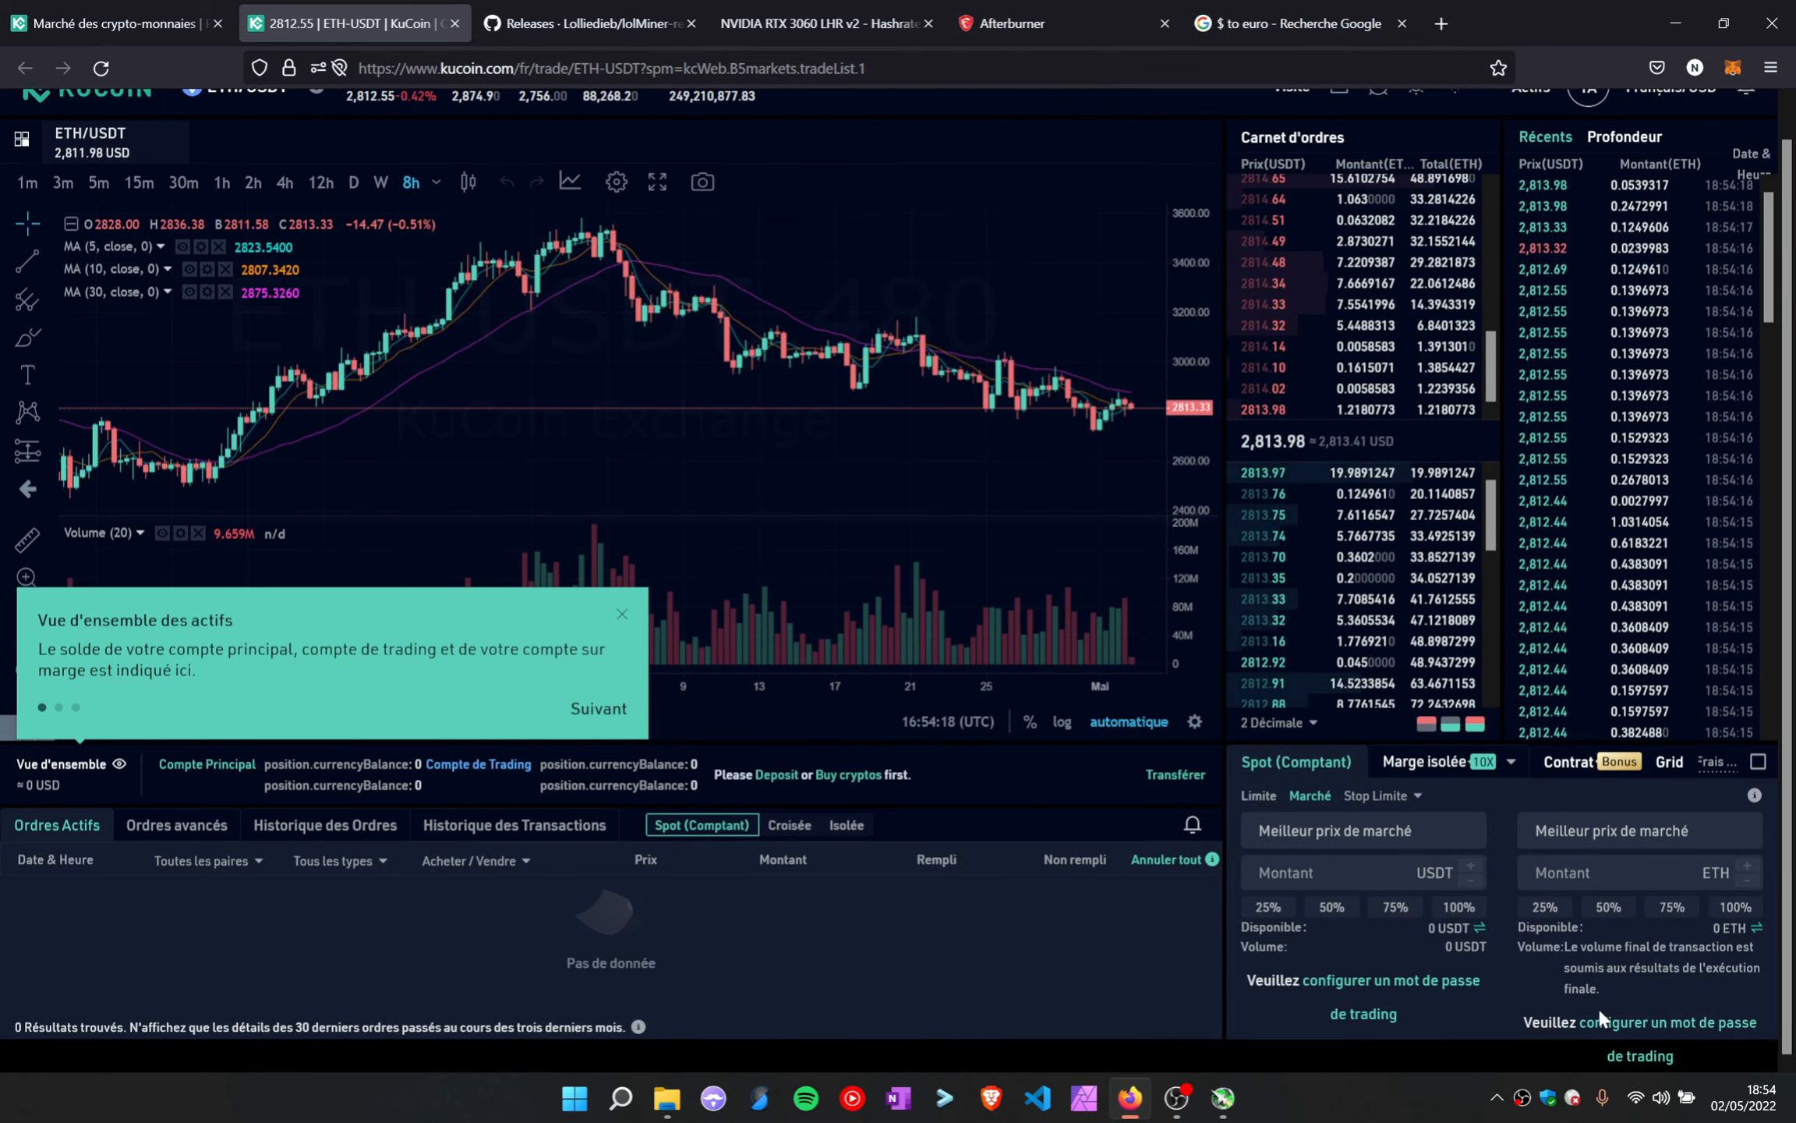